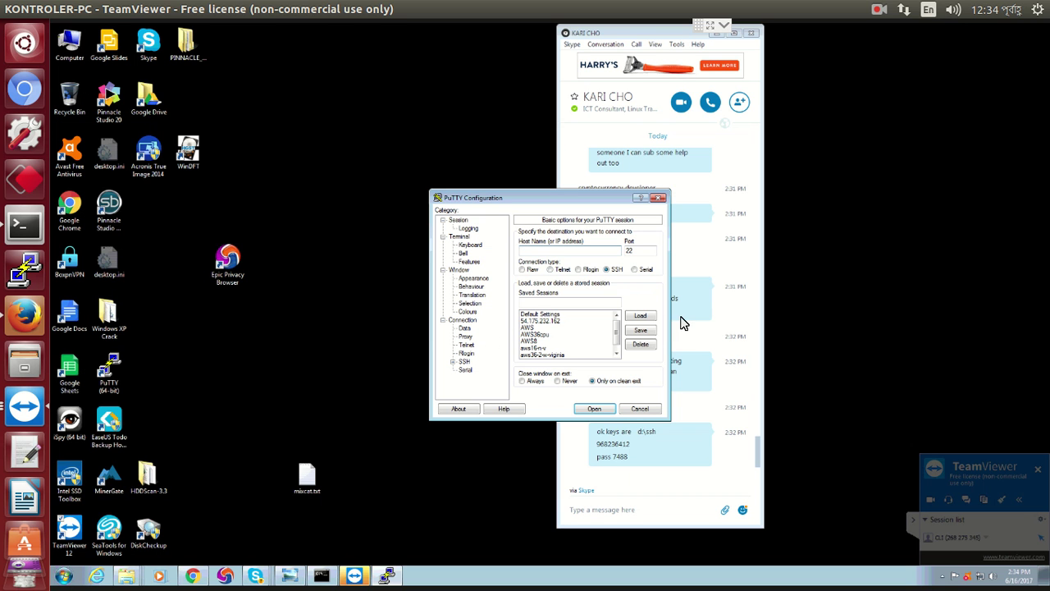
Try to connect with the saved PuTTY session 54.175.232.162
{"action": "left_click", "coordinate": [645, 319]}
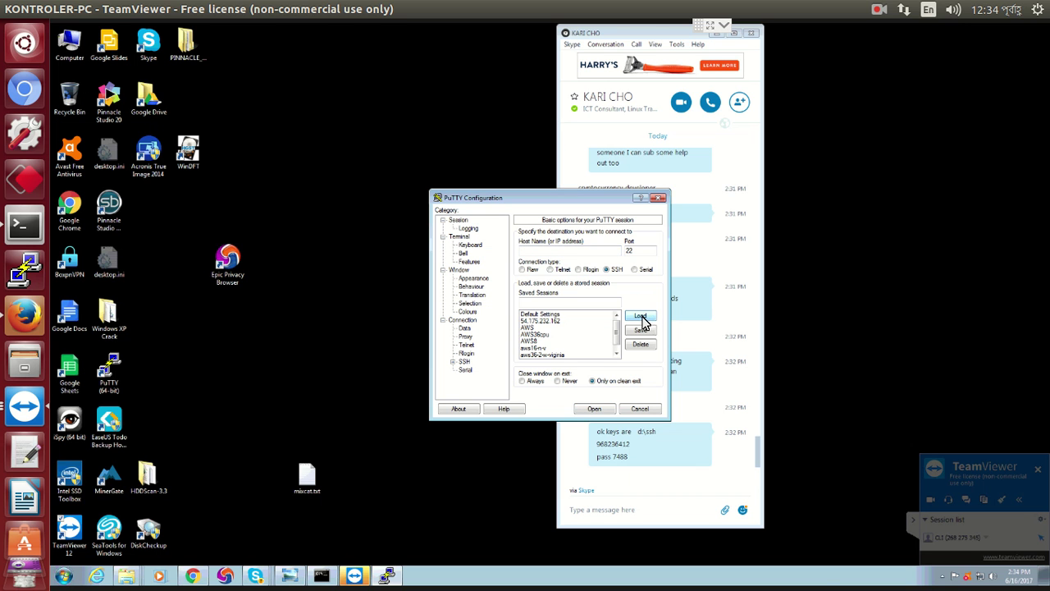
{"action": "left_click", "coordinate": [541, 321]}
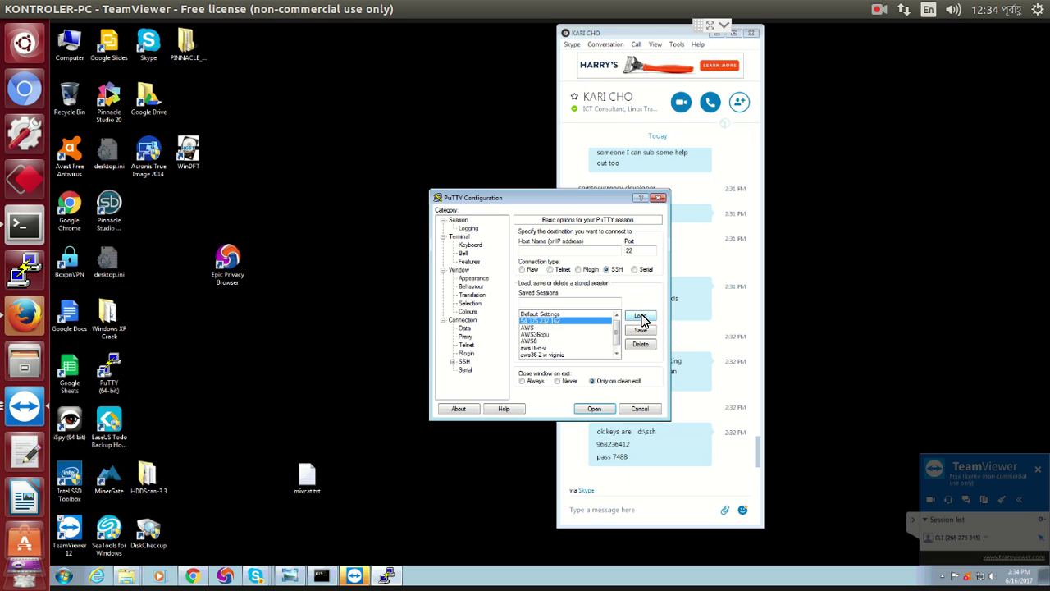
{"action": "left_click", "coordinate": [594, 410]}
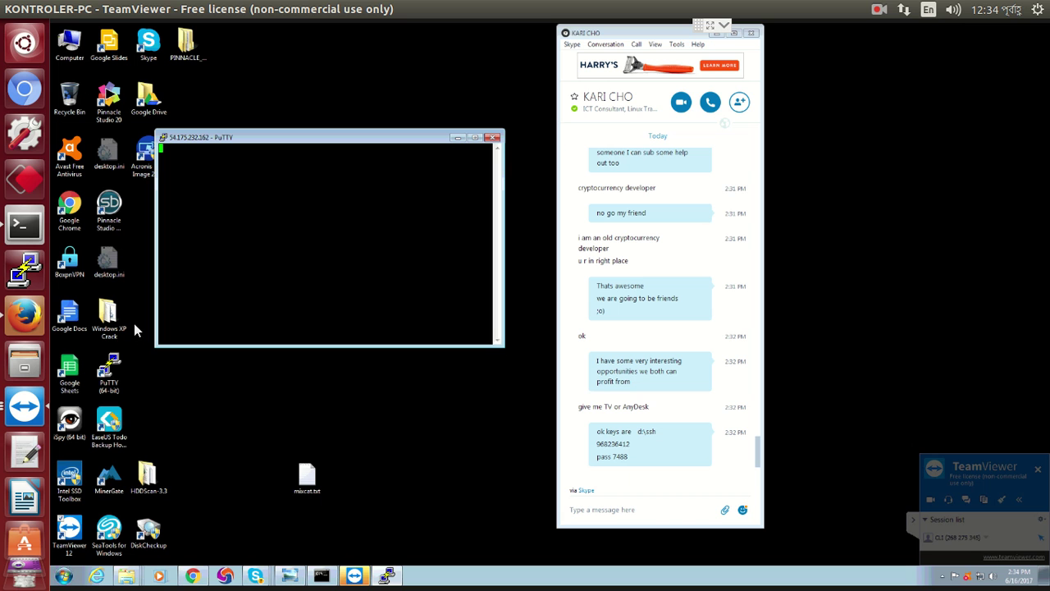
{"action": "key", "text": "alt+Tab"}
{"action": "type", "text": "that one is gone.."}
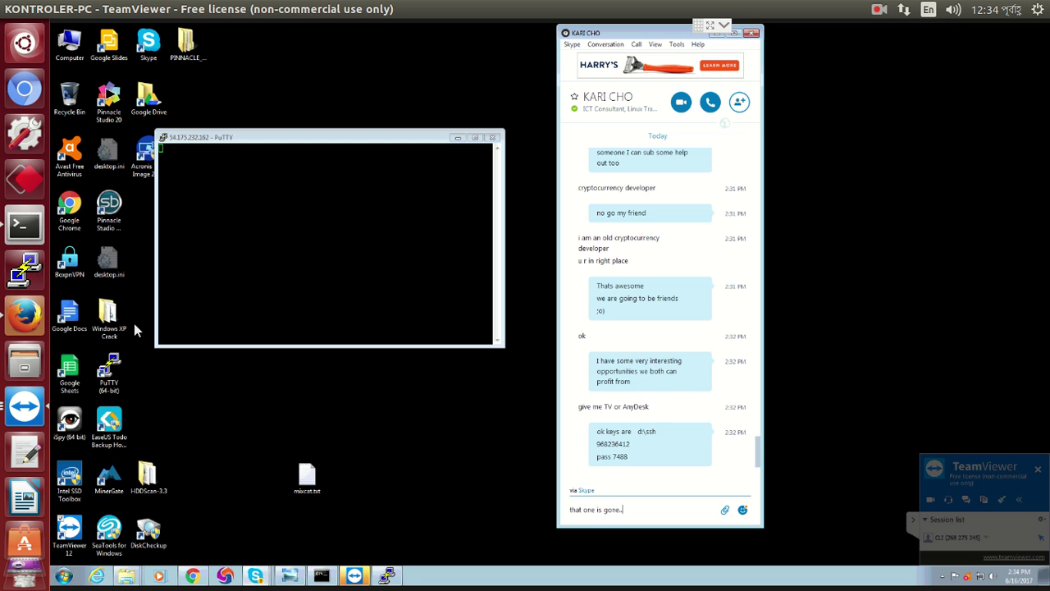
{"action": "key", "text": "BackSpace"}
{"action": "key", "text": "BackSpace"}
{"action": "key", "text": "BackSpace"}
{"action": "key", "text": "BackSpace"}
{"action": "key", "text": "BackSpace"}
{"action": "key", "text": "BackSpace"}
{"action": "key", "text": "BackSpace"}
{"action": "key", "text": "BackSpace"}
{"action": "key", "text": "BackSpace"}
{"action": "key", "text": "BackSpace"}
{"action": "key", "text": "BackSpace"}
{"action": "key", "text": "BackSpace"}
{"action": "key", "text": "BackSpace"}
{"action": "key", "text": "BackSpace"}
Switch to the Skype chat in Firefox and send the messages "connect" and "show me via putty"
{"action": "left_click", "coordinate": [27, 314]}
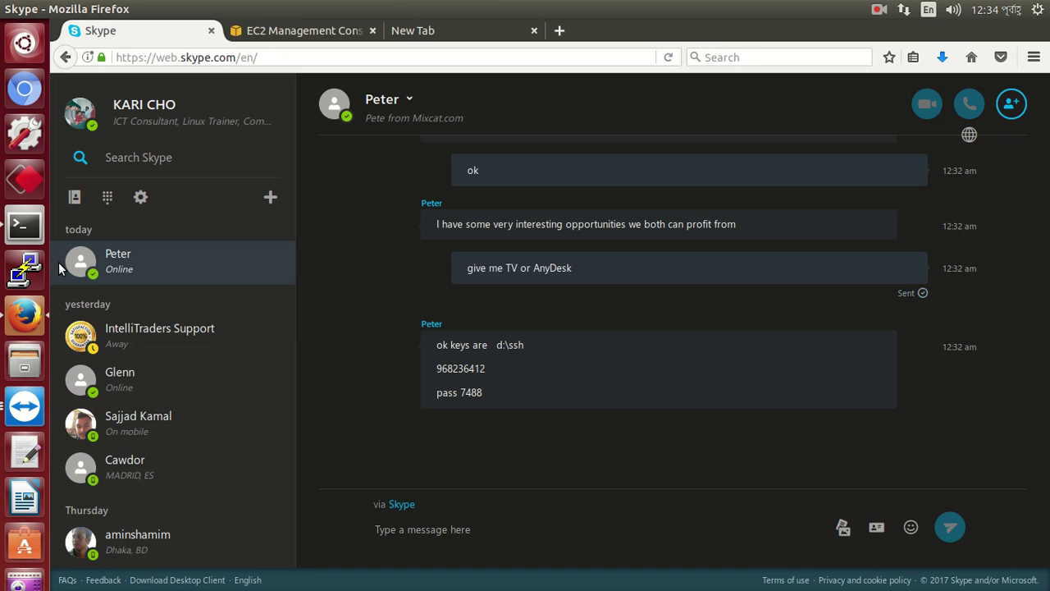
{"action": "left_click", "coordinate": [442, 531]}
{"action": "type", "text": "connect"}
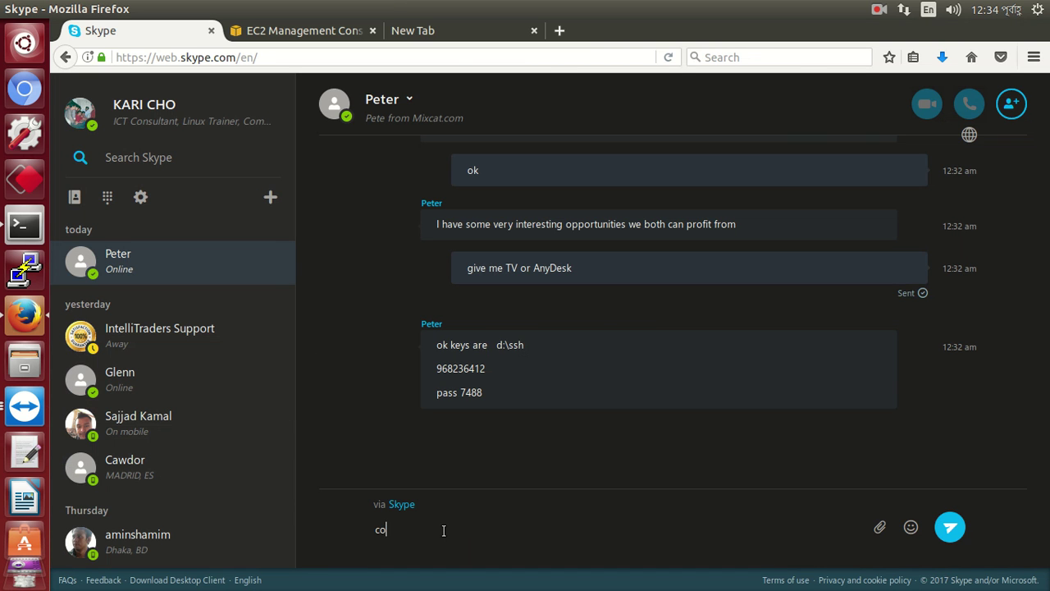
{"action": "key", "text": "BackSpace"}
{"action": "key", "text": "BackSpace"}
{"action": "key", "text": "BackSpace"}
{"action": "key", "text": "BackSpace"}
{"action": "key", "text": "BackSpace"}
{"action": "key", "text": "BackSpace"}
{"action": "key", "text": "BackSpace"}
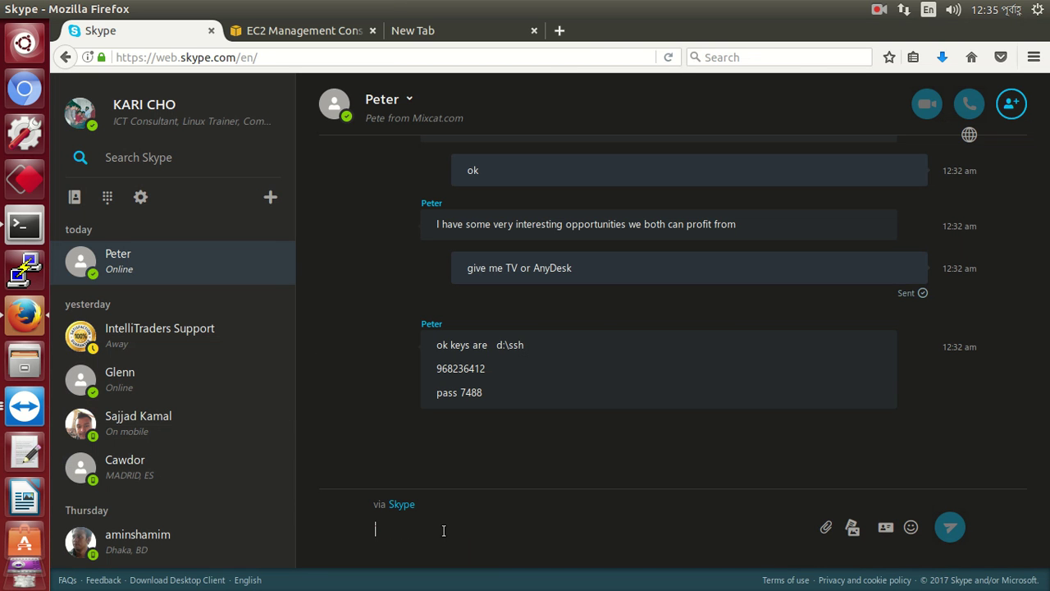
{"action": "type", "text": "show me via"}
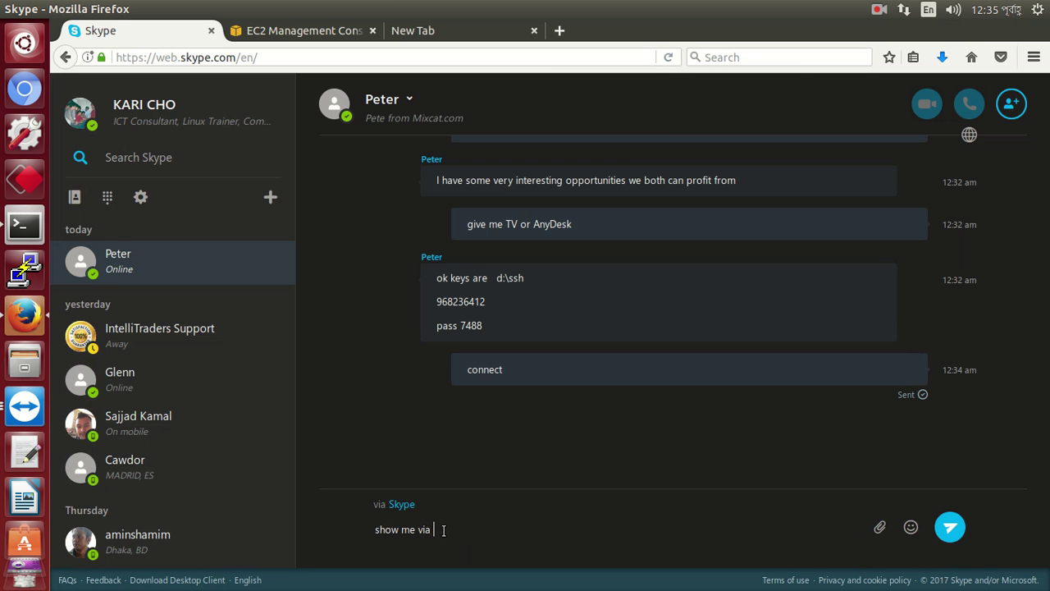
{"action": "type", "text": " putty"}
{"action": "key", "text": "Return"}
Send the chat contact the messages "user name is" and "ubuntu"
{"action": "type", "text": "user name"}
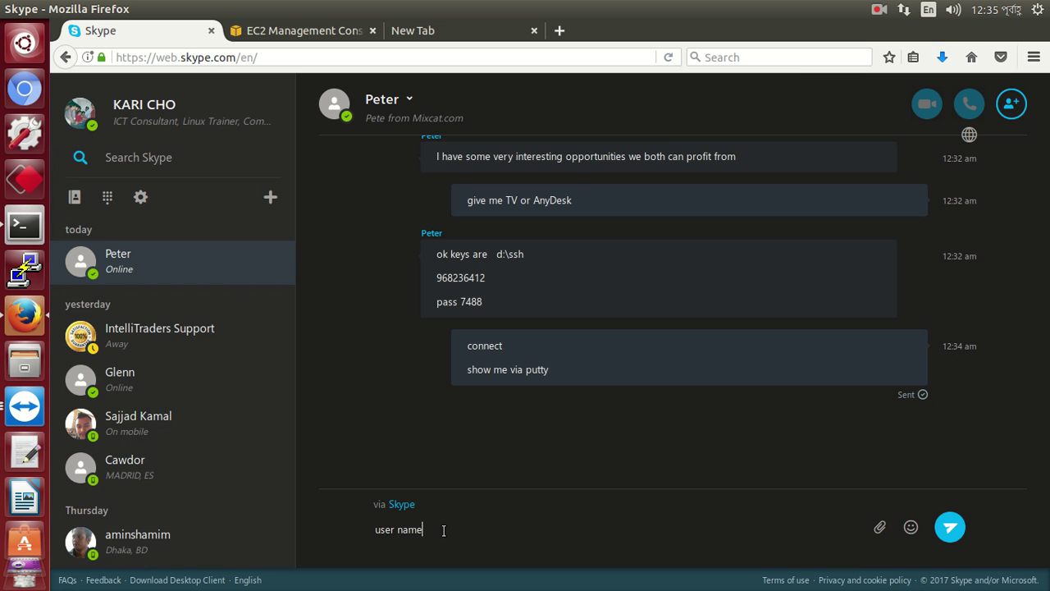
{"action": "type", "text": " is"}
{"action": "key", "text": "Return"}
{"action": "type", "text": "ubuntu"}
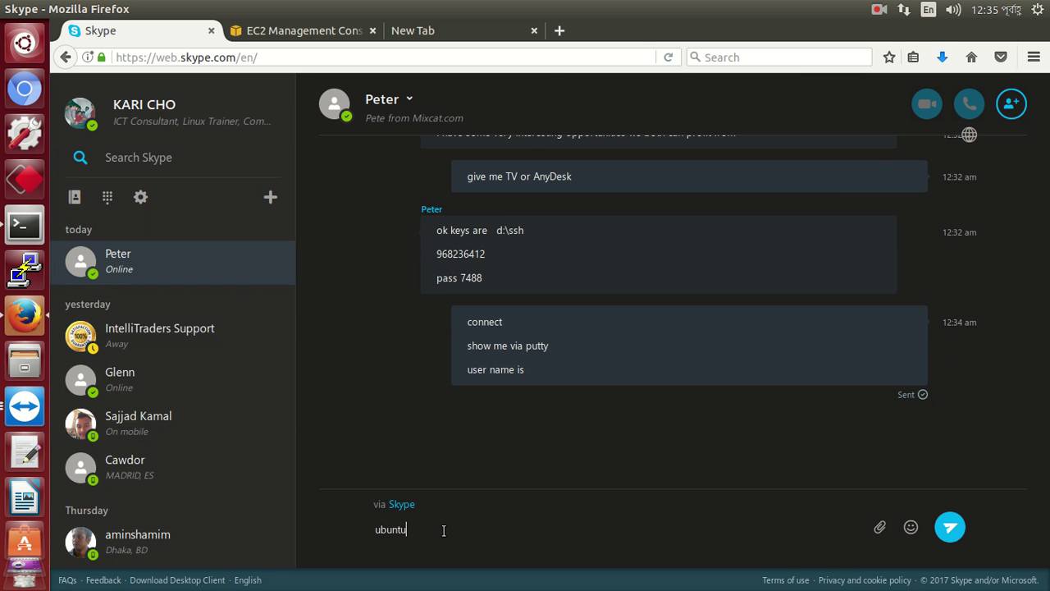
{"action": "key", "text": "Return"}
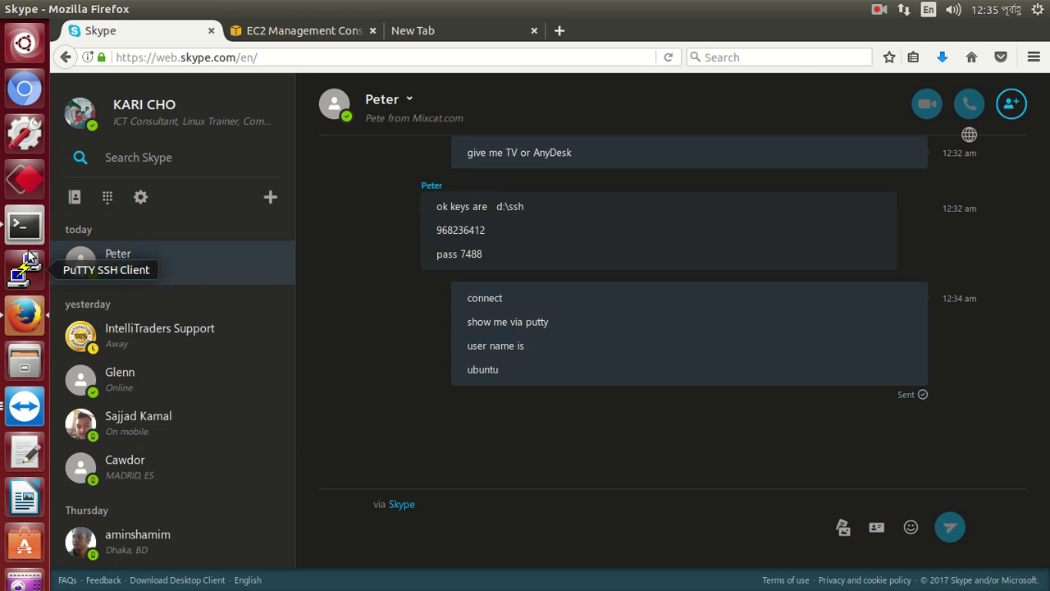
Switch to the TeamViewer session, launch PuTTY on the remote PC and set the host name to 52.14.36.169
{"action": "left_click", "coordinate": [24, 224]}
{"action": "left_click", "coordinate": [26, 415]}
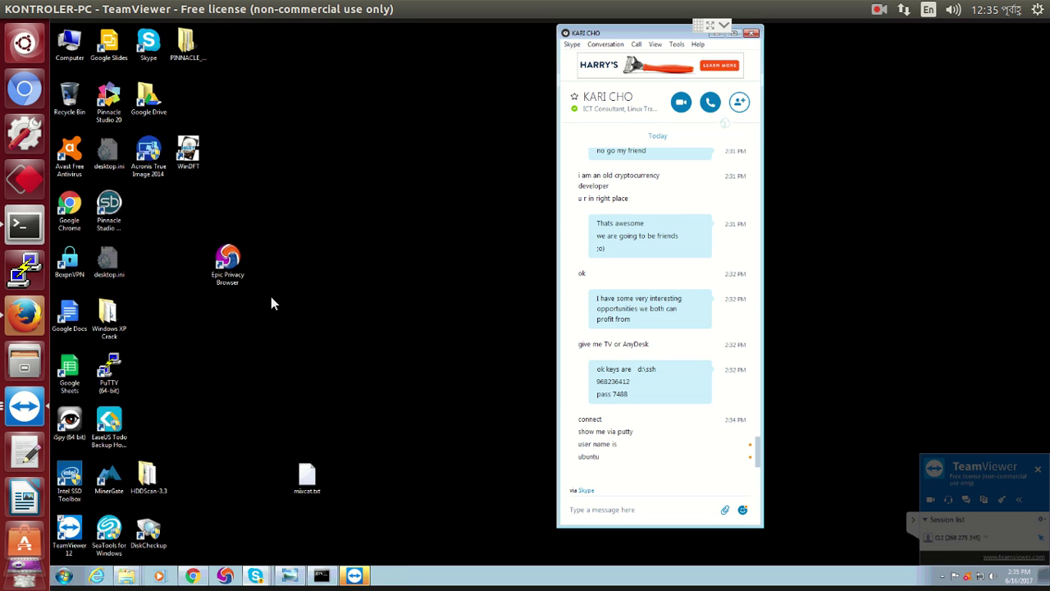
{"action": "key", "text": "super"}
{"action": "key", "text": "Up"}
{"action": "key", "text": "Up"}
{"action": "key", "text": "Up"}
{"action": "key", "text": "Up"}
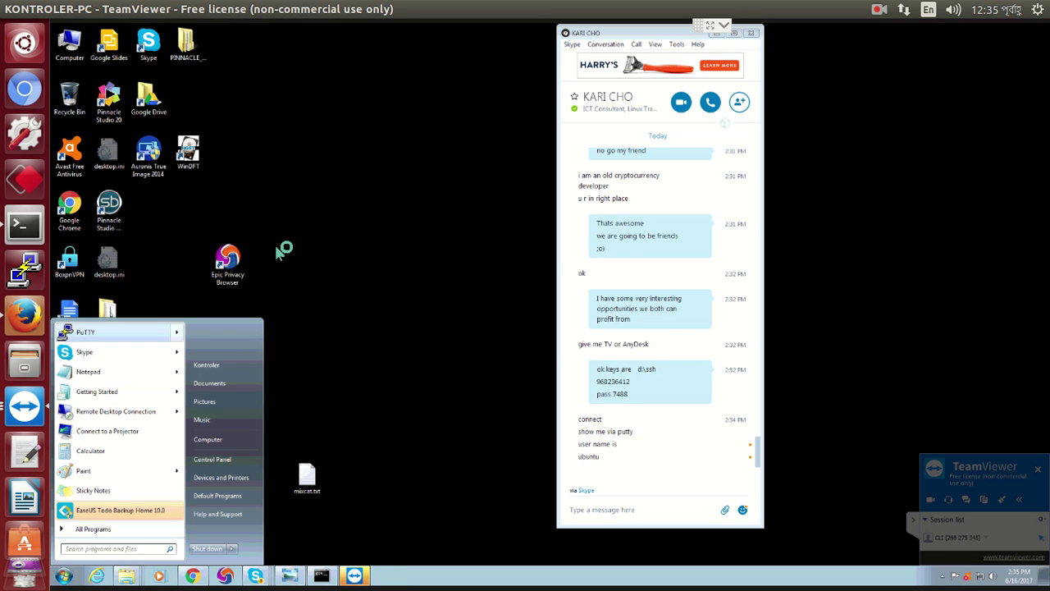
{"action": "key", "text": "Return"}
{"action": "type", "text": "52.14.36.168"}
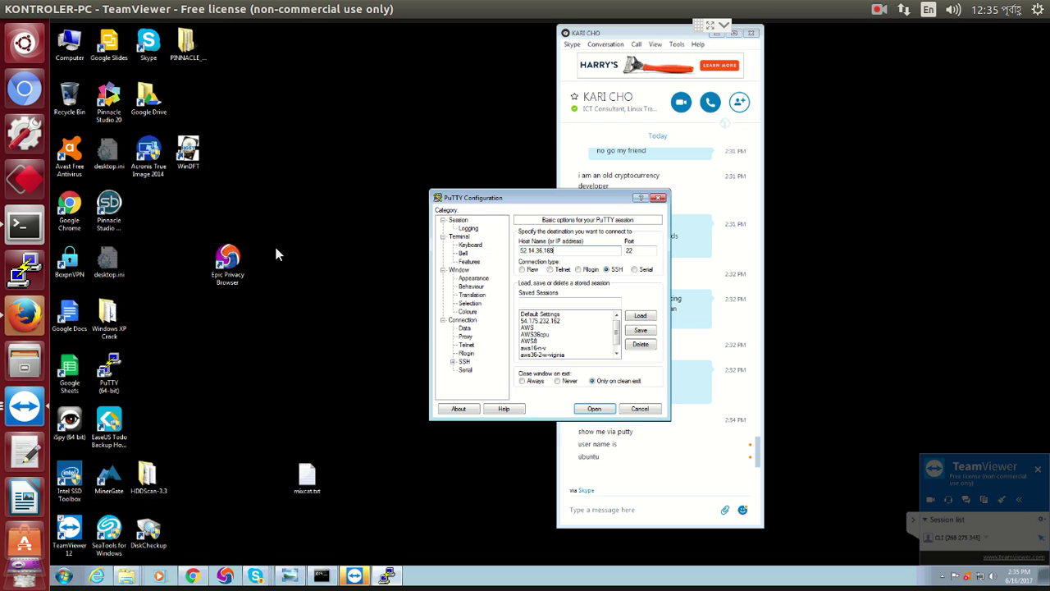
Set D:\ssh\mix.ppk as the private key file for SSH authentication and open the connection
{"action": "key", "text": "Right"}
{"action": "key", "text": "Down"}
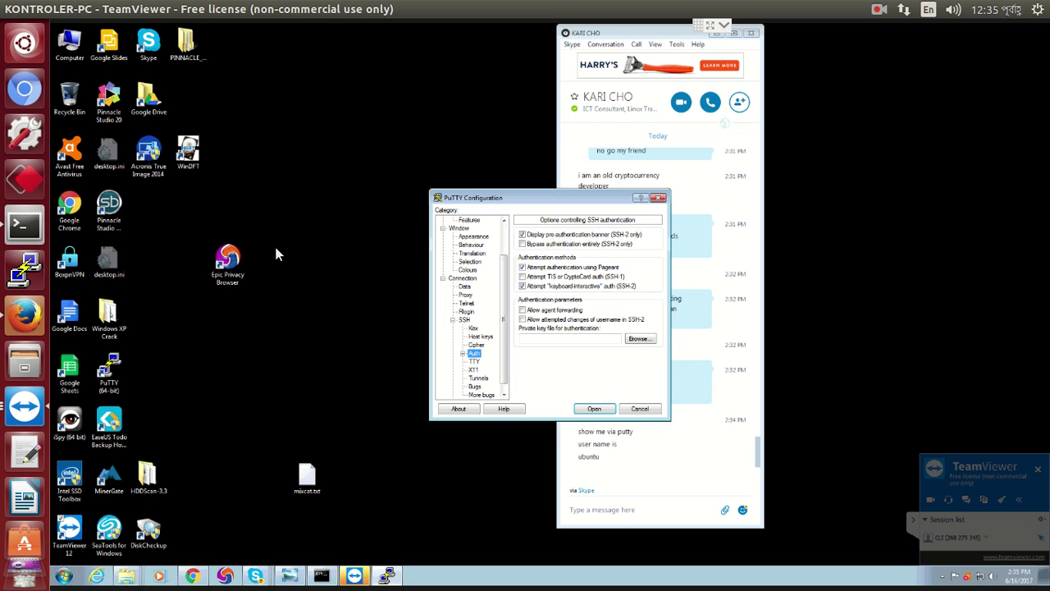
{"action": "key", "text": "Tab"}
{"action": "key", "text": "Return"}
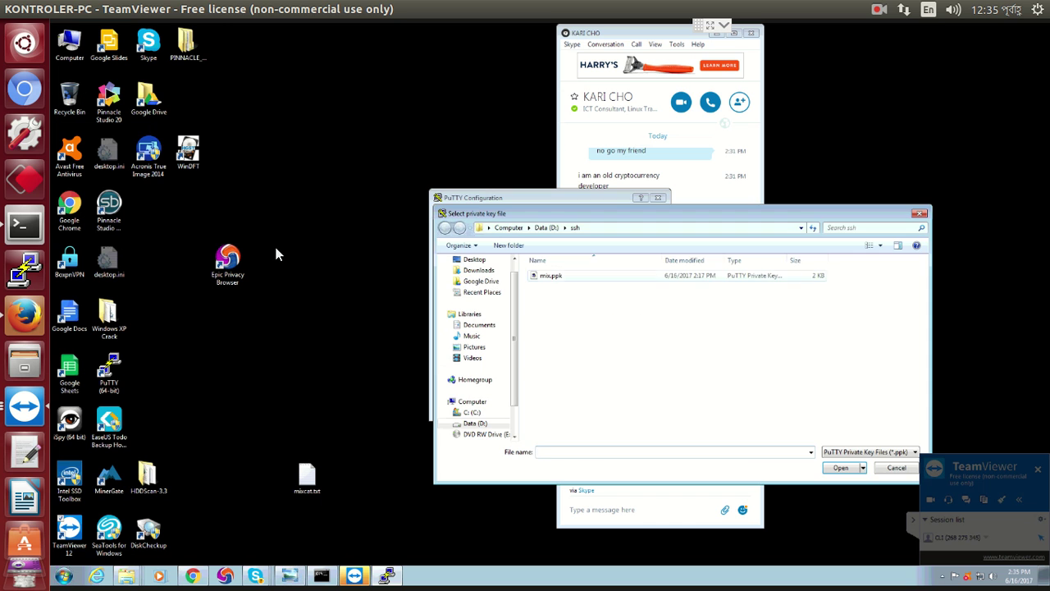
{"action": "key", "text": "shift+Tab"}
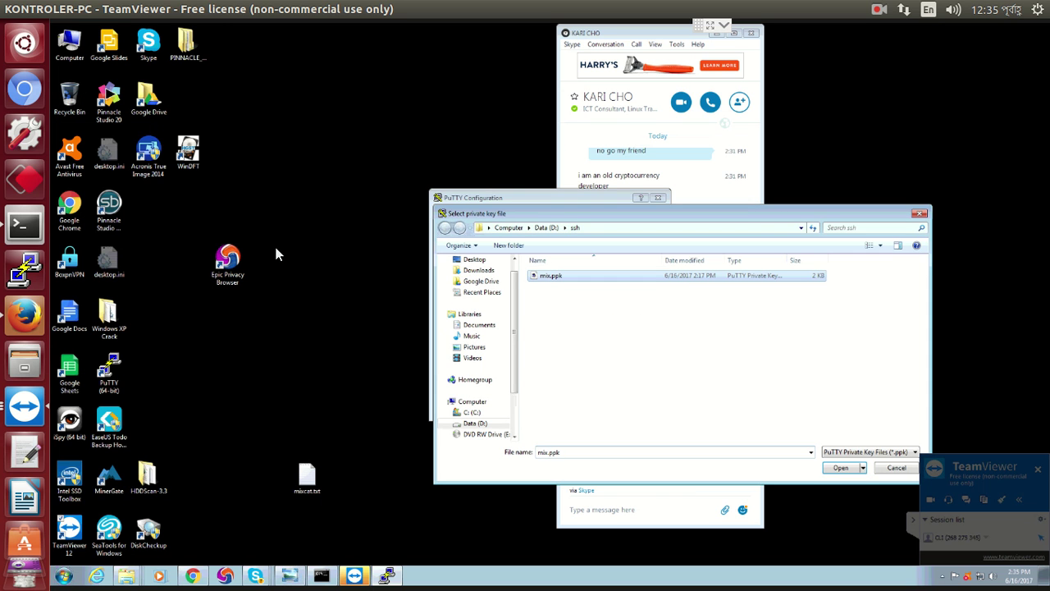
{"action": "key", "text": "Return"}
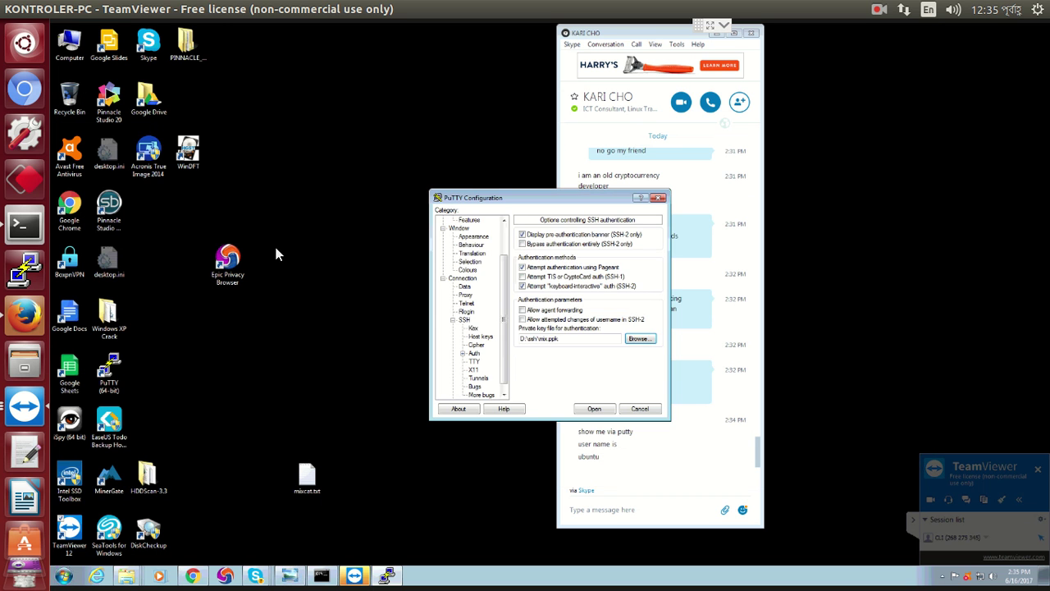
{"action": "key", "text": "Return"}
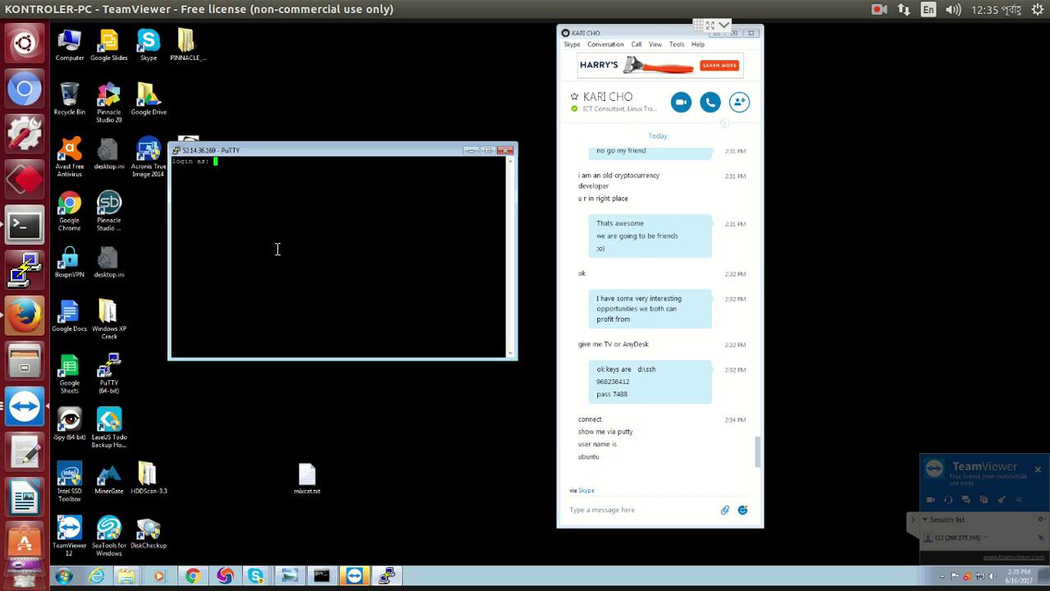
Try to log in as umbuntu, and close the PuTTY session
{"action": "type", "text": "umbuntu"}
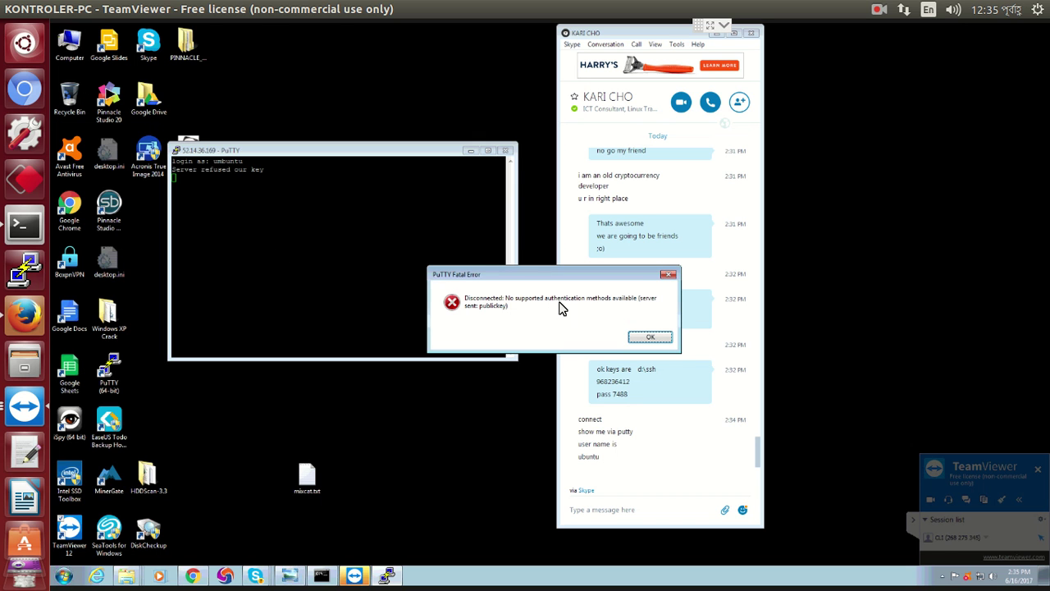
{"action": "left_click", "coordinate": [649, 338]}
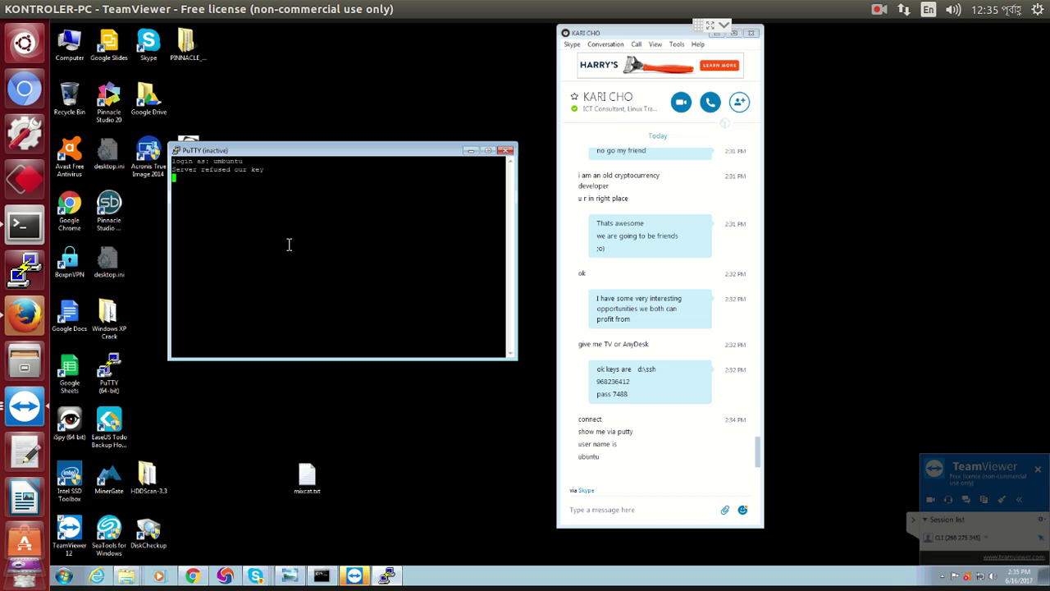
{"action": "key", "text": "alt+F4"}
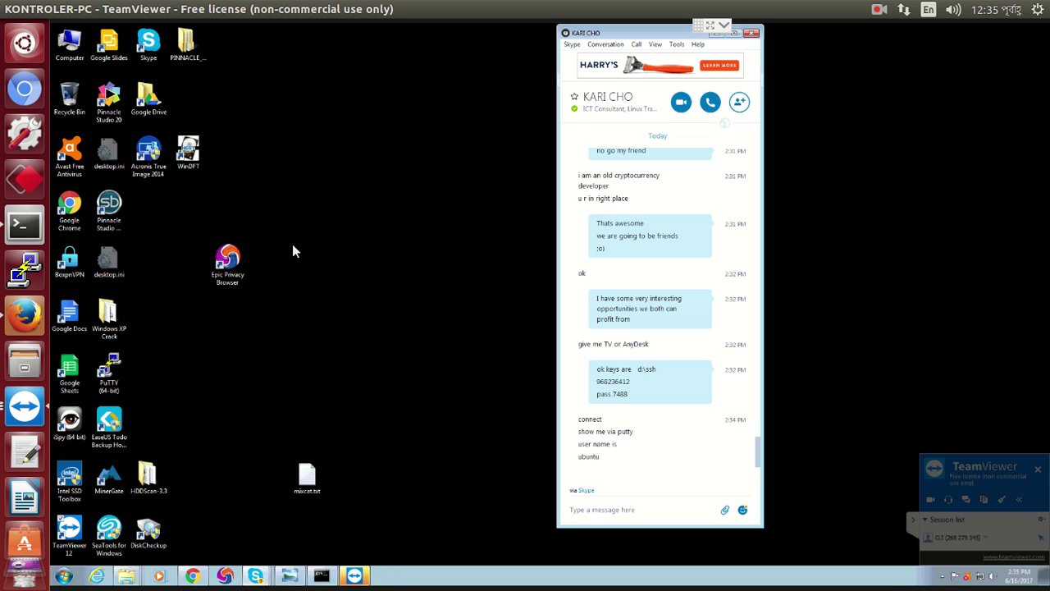
Launch the PuTTY Key Generator from the PuTTY (64-bit) program group on the remote PC
{"action": "key", "text": "super"}
{"action": "key", "text": "Up"}
{"action": "key", "text": "Return"}
{"action": "key", "text": "Up"}
{"action": "key", "text": "Up"}
{"action": "key", "text": "Up"}
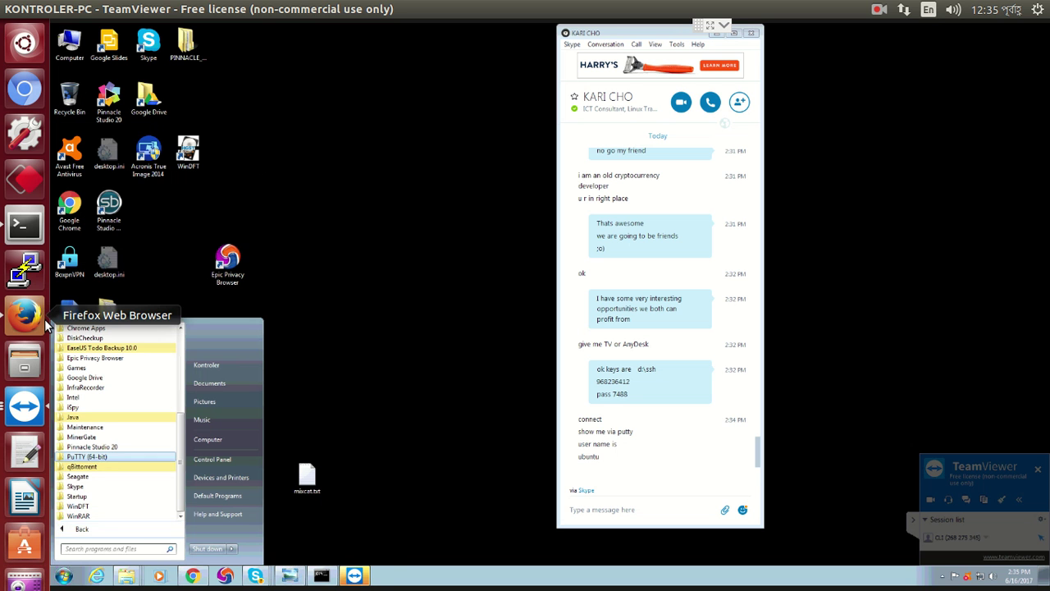
{"action": "key", "text": "Right"}
{"action": "key", "text": "Down"}
{"action": "key", "text": "Down"}
{"action": "key", "text": "Down"}
{"action": "key", "text": "Down"}
{"action": "key", "text": "Down"}
{"action": "key", "text": "Down"}
{"action": "key", "text": "Return"}
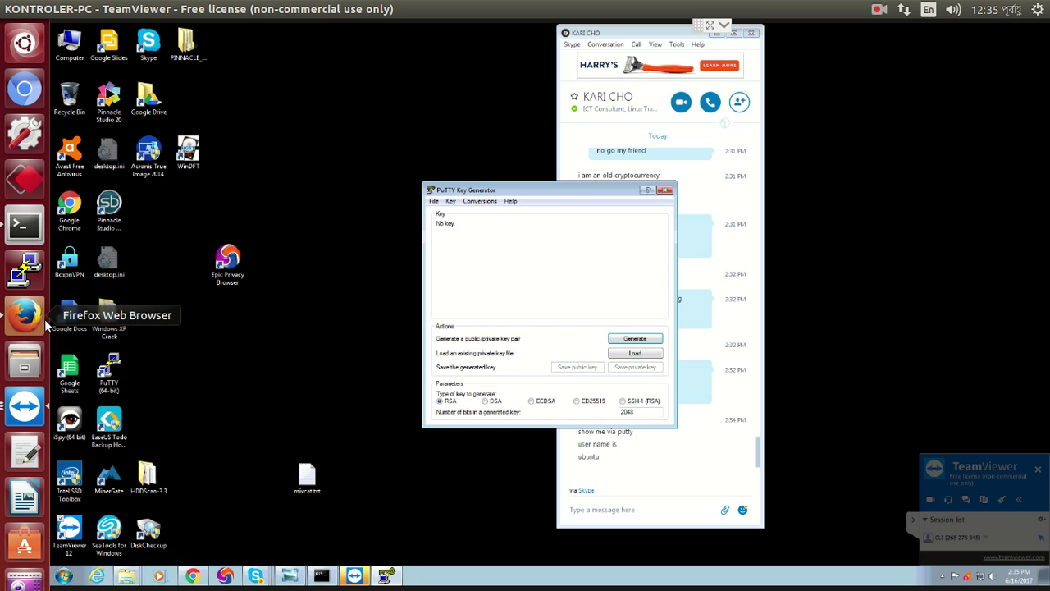
Load the existing private key masum.pem from the Downloads folder, with all file types listed
{"action": "key", "text": "Return"}
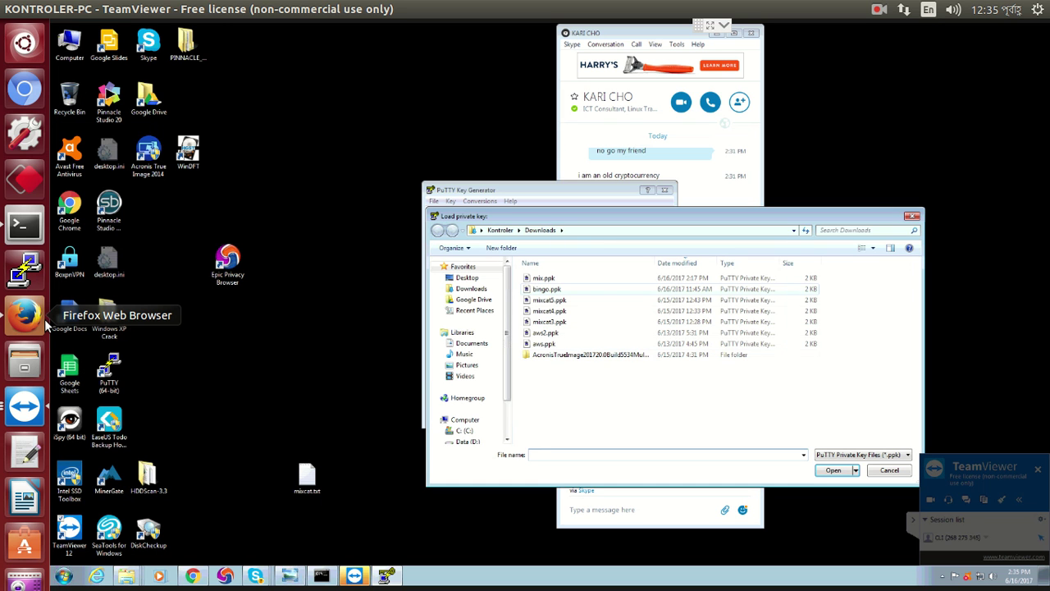
{"action": "key", "text": "Tab"}
{"action": "key", "text": "alt+Down"}
{"action": "key", "text": "Down"}
{"action": "key", "text": "Return"}
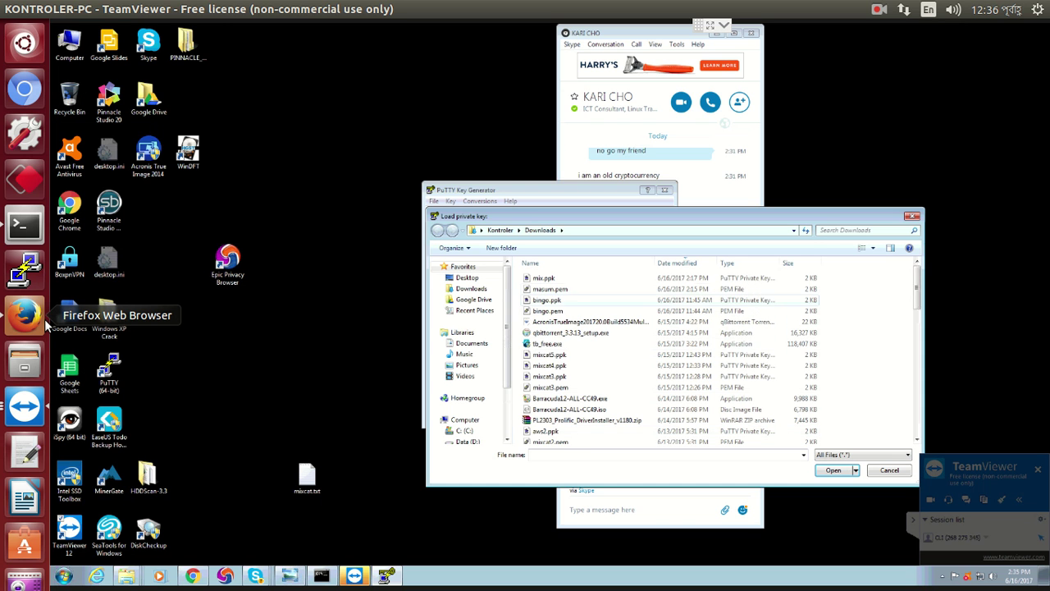
{"action": "left_click", "coordinate": [550, 289]}
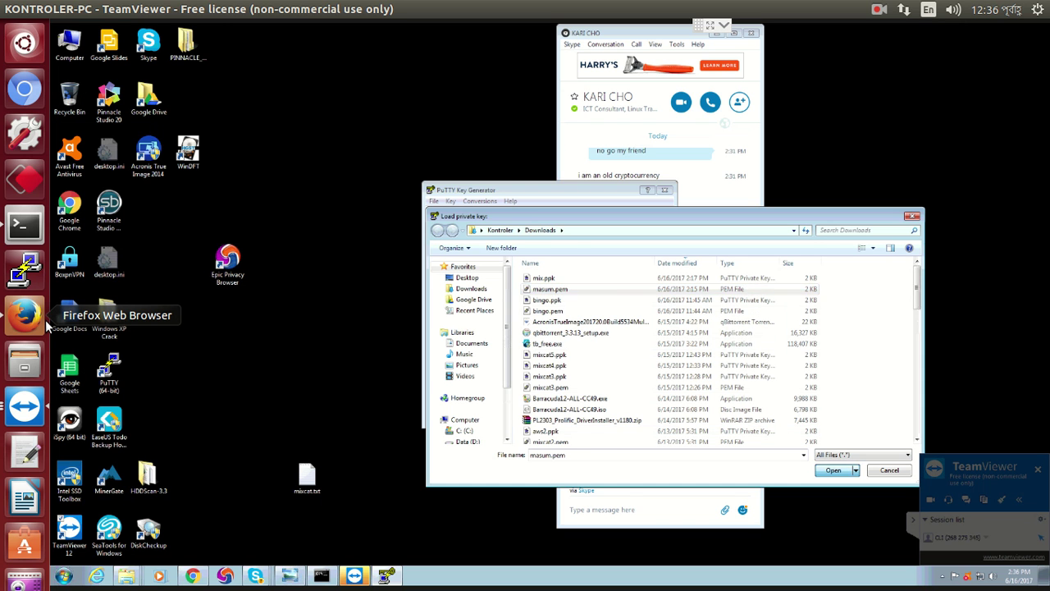
{"action": "key", "text": "Return"}
{"action": "key", "text": "Return"}
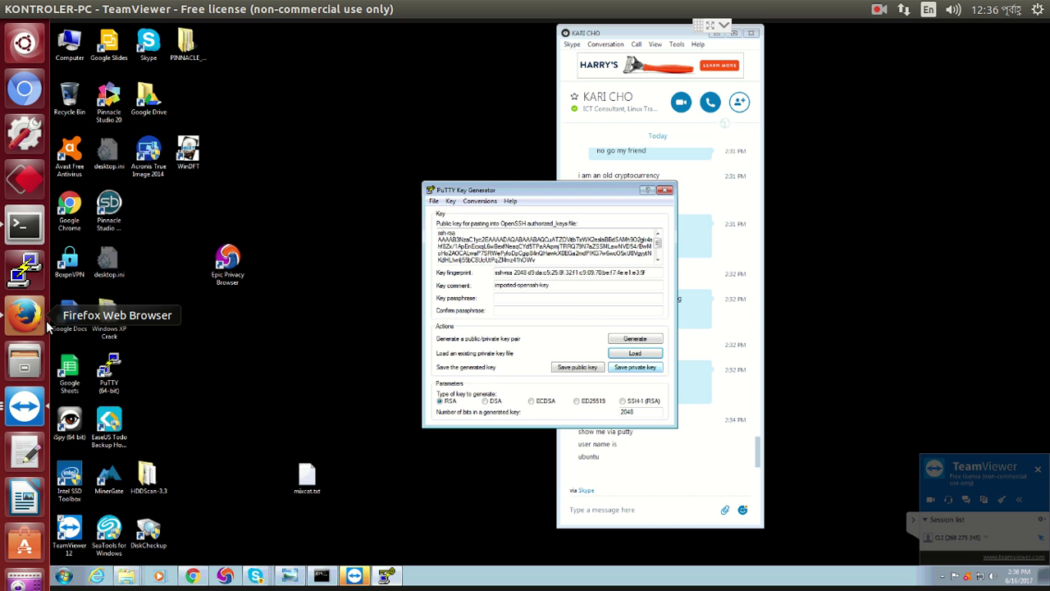
Start saving the private key without a passphrase in D:\ssh, cancel the save and close the key generator
{"action": "key", "text": "alt+s"}
{"action": "key", "text": "Return"}
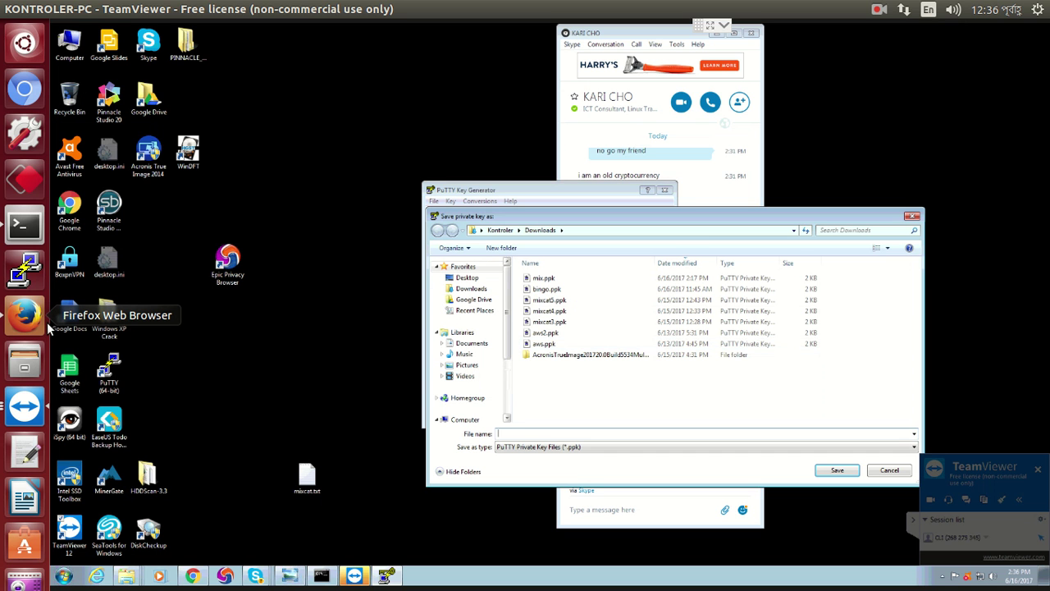
{"action": "left_click", "coordinate": [468, 349]}
{"action": "double_click", "coordinate": [543, 300]}
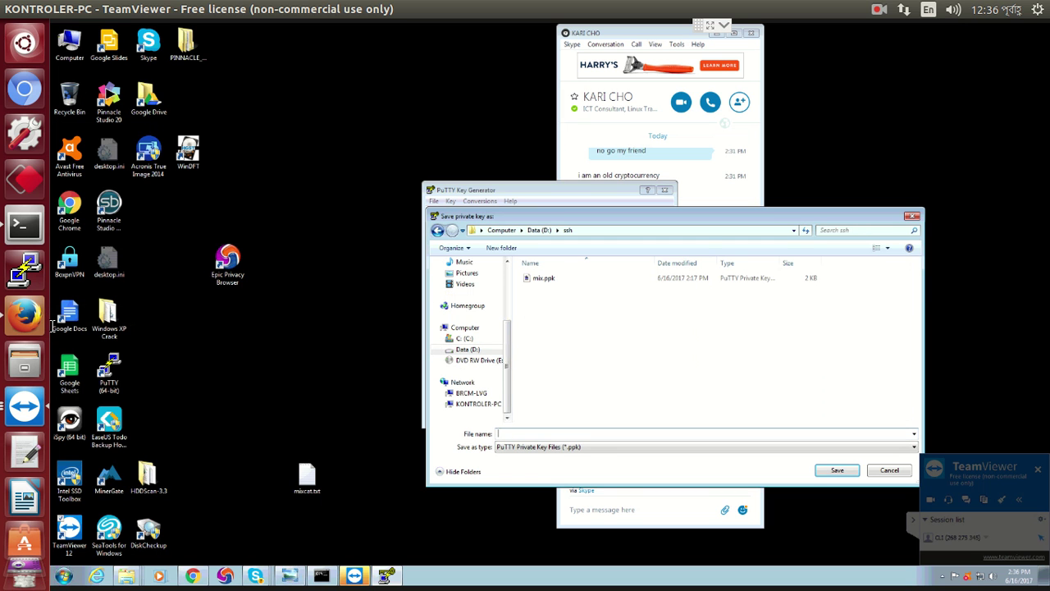
{"action": "key", "text": "Escape"}
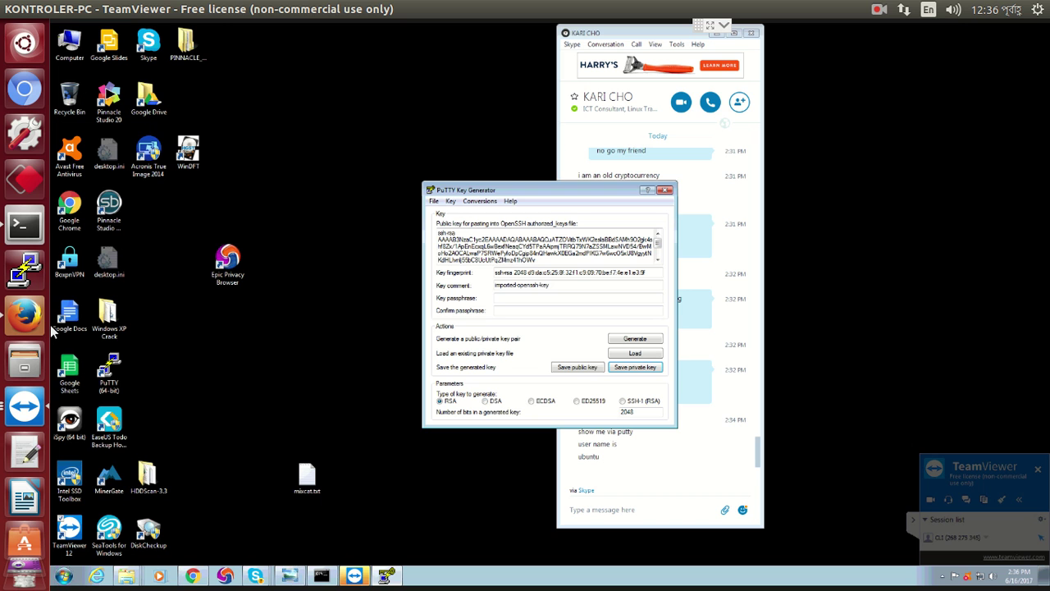
{"action": "key", "text": "alt+F4"}
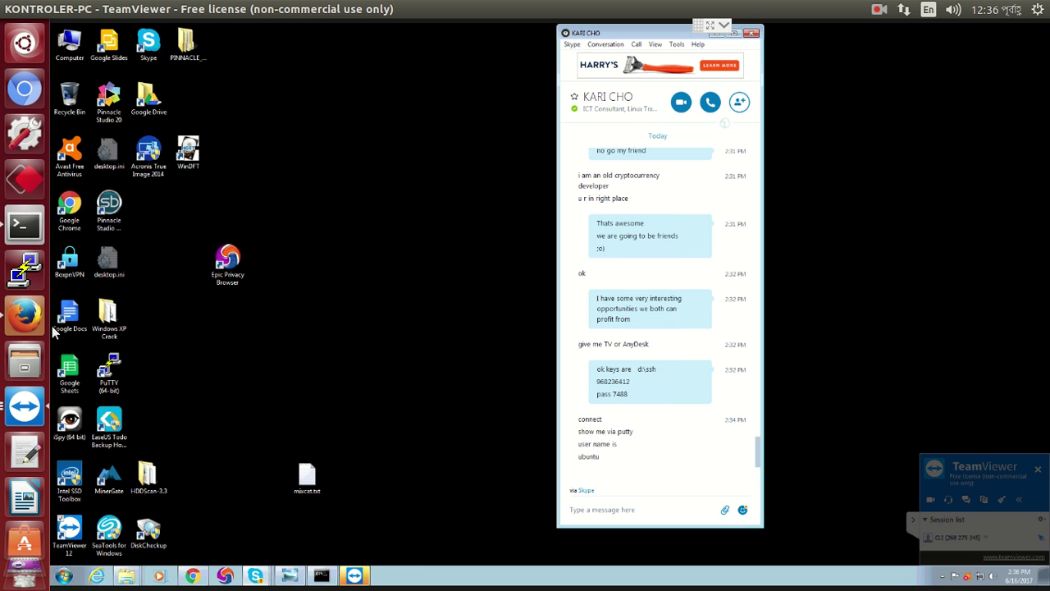
Launch PuTTY and set both the saved session name and the host name to 52.14.36.169
{"action": "key", "text": "super"}
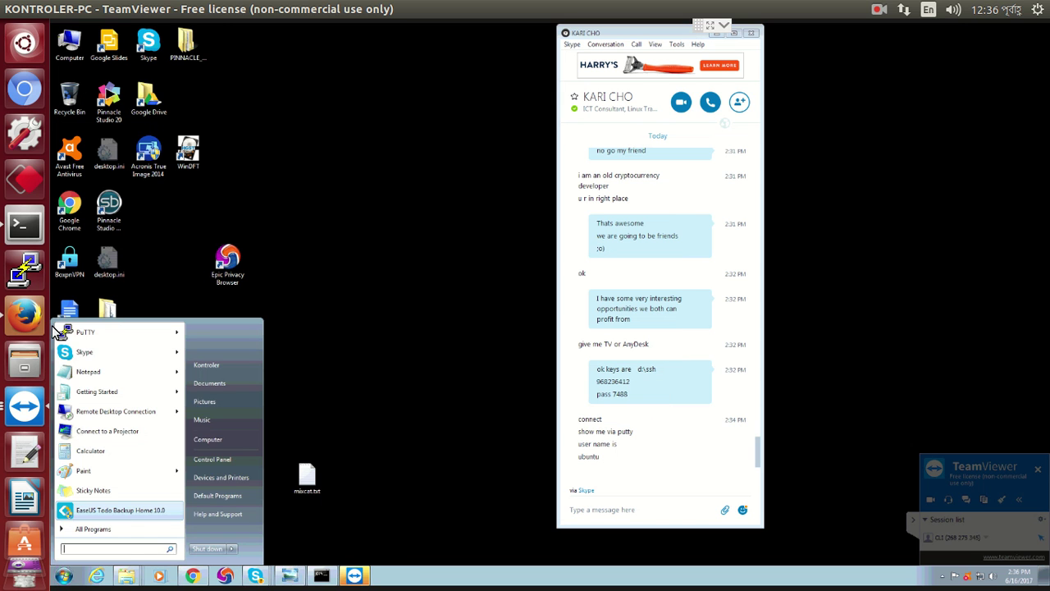
{"action": "left_click", "coordinate": [56, 331]}
{"action": "key", "text": "Tab"}
{"action": "key", "text": "Tab"}
{"action": "key", "text": "Tab"}
{"action": "type", "text": "52.14.36.169"}
{"action": "key", "text": "shift+Tab"}
{"action": "key", "text": "shift+Tab"}
{"action": "key", "text": "shift+Tab"}
{"action": "type", "text": "52.14.36.169"}
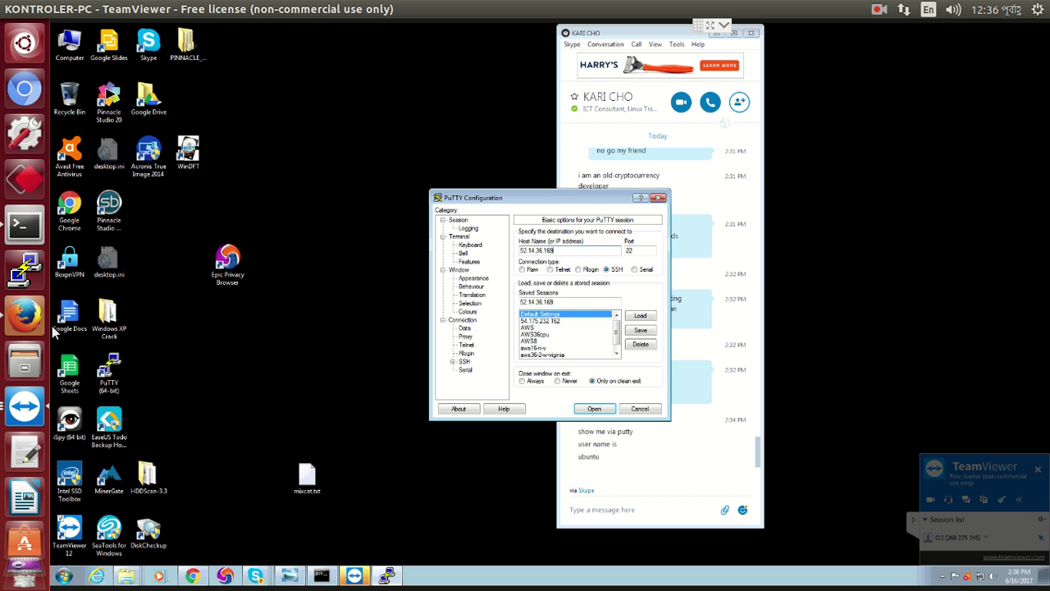
Set D:\ssh\new.ppk as the private key file for SSH authentication in the PuTTY configuration
{"action": "key", "text": "Down"}
{"action": "key", "text": "Down"}
{"action": "key", "text": "Down"}
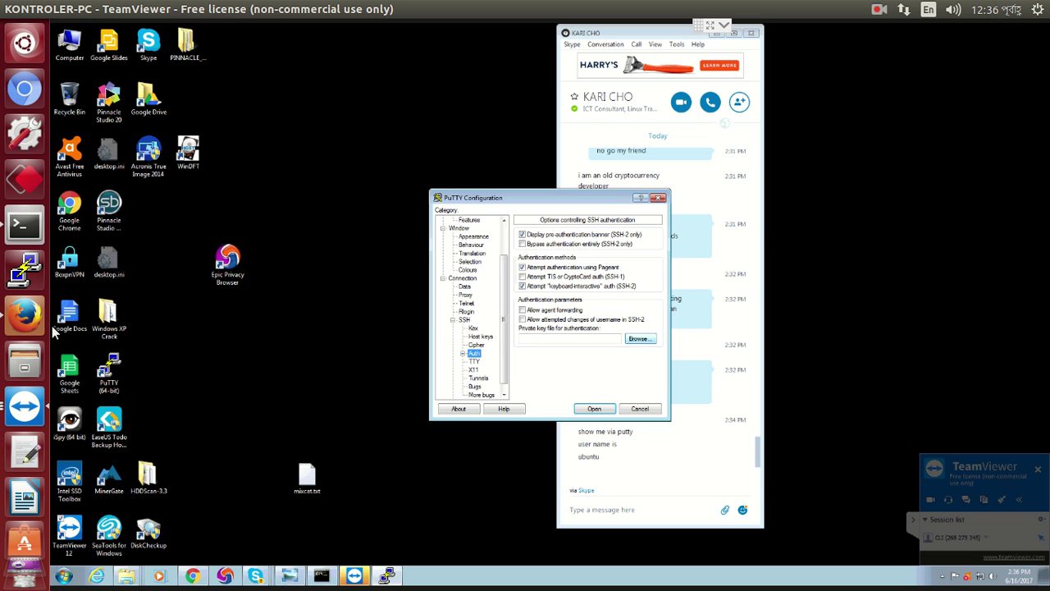
{"action": "key", "text": "alt+w"}
{"action": "key", "text": "Down"}
{"action": "key", "text": "Return"}
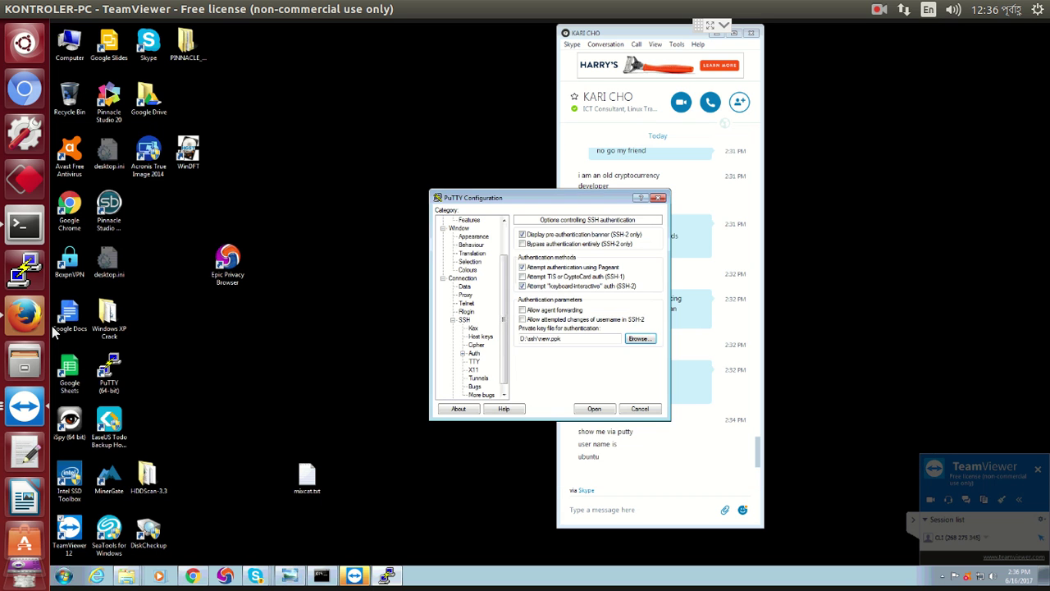
Save the 52.14.36.169 session, open it and try to log in as umbruoontt
{"action": "key", "text": "Home"}
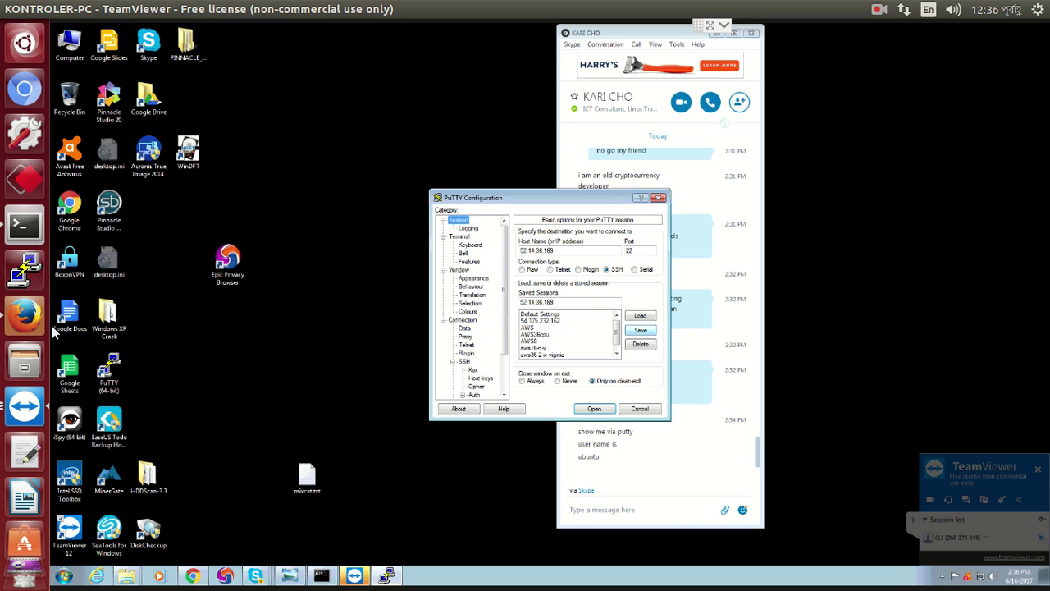
{"action": "key", "text": "alt+v"}
{"action": "key", "text": "alt+o"}
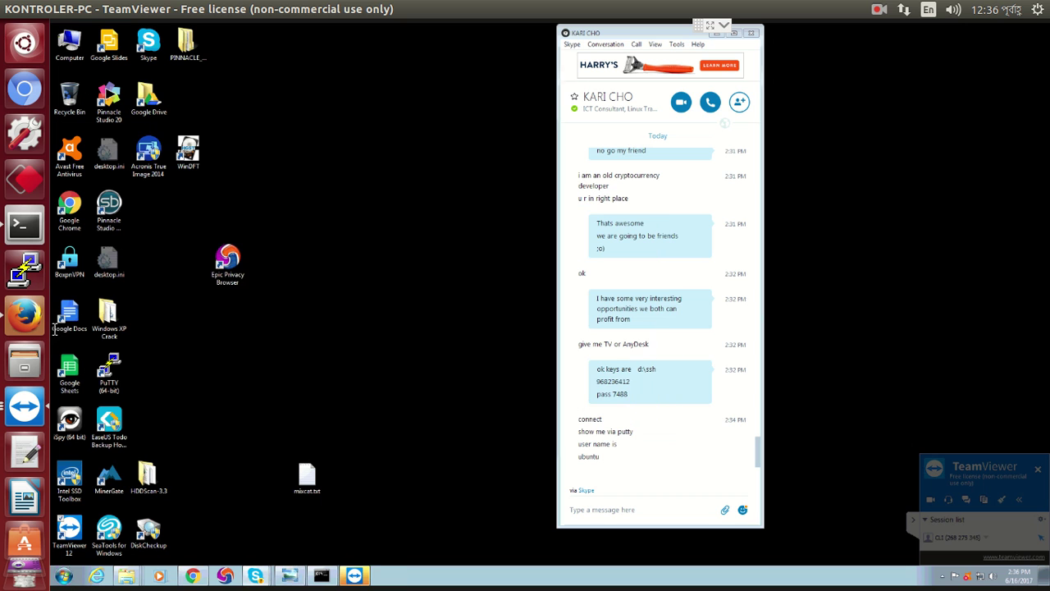
{"action": "type", "text": "umbruoontt"}
{"action": "key", "text": "Return"}
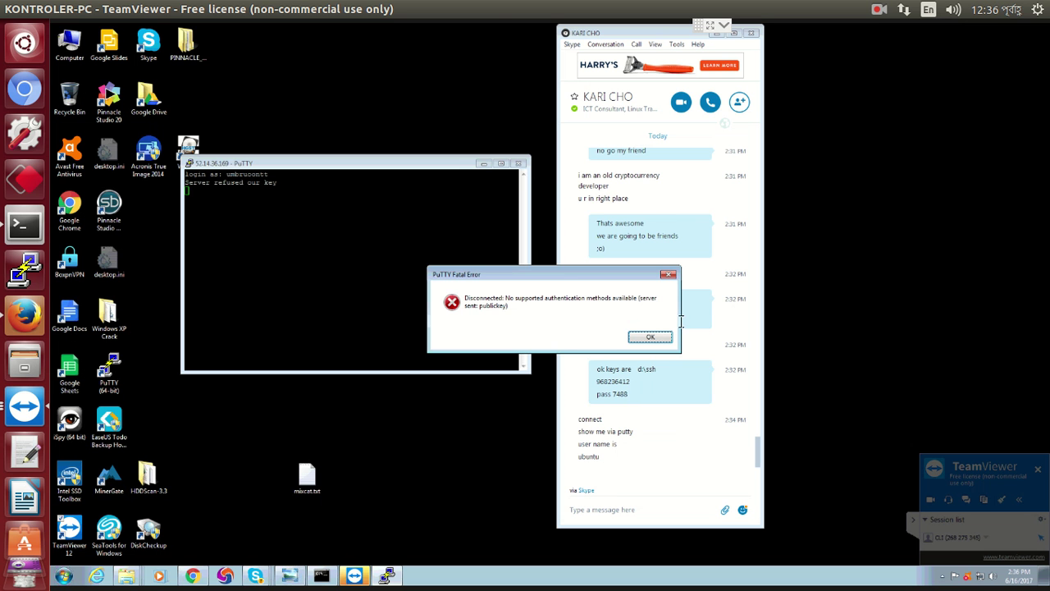
{"action": "left_click", "coordinate": [649, 336]}
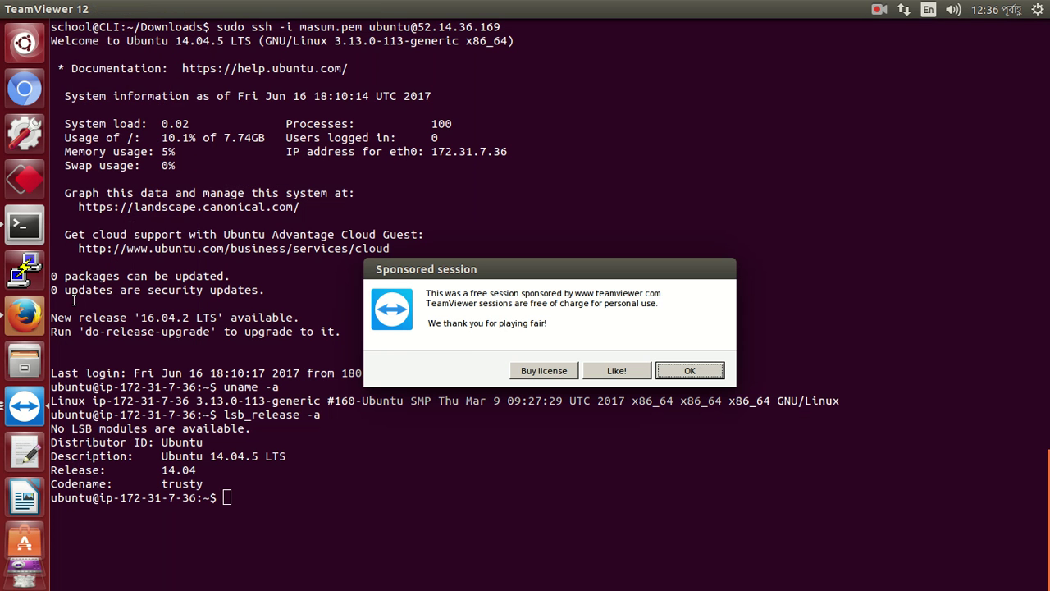
Dismiss the TeamViewer sponsored-session notice and send the Skype contact "ok", "wait" and "i give you another trick" from Firefox
{"action": "left_click", "coordinate": [662, 372]}
{"action": "left_click", "coordinate": [5, 322]}
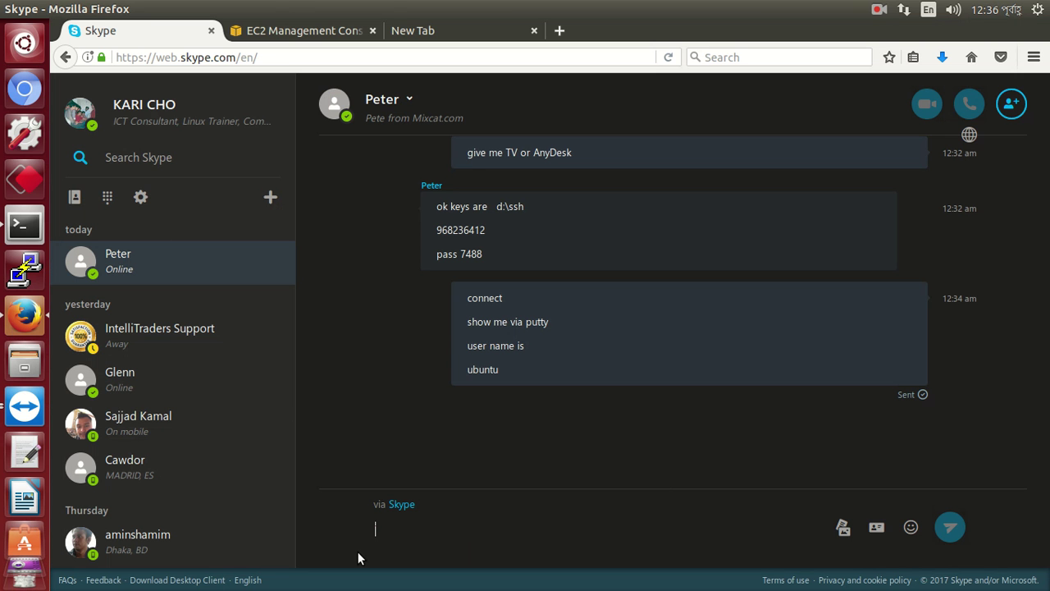
{"action": "left_click", "coordinate": [370, 525]}
{"action": "type", "text": "ok"}
{"action": "key", "text": "Return"}
{"action": "type", "text": "wait"}
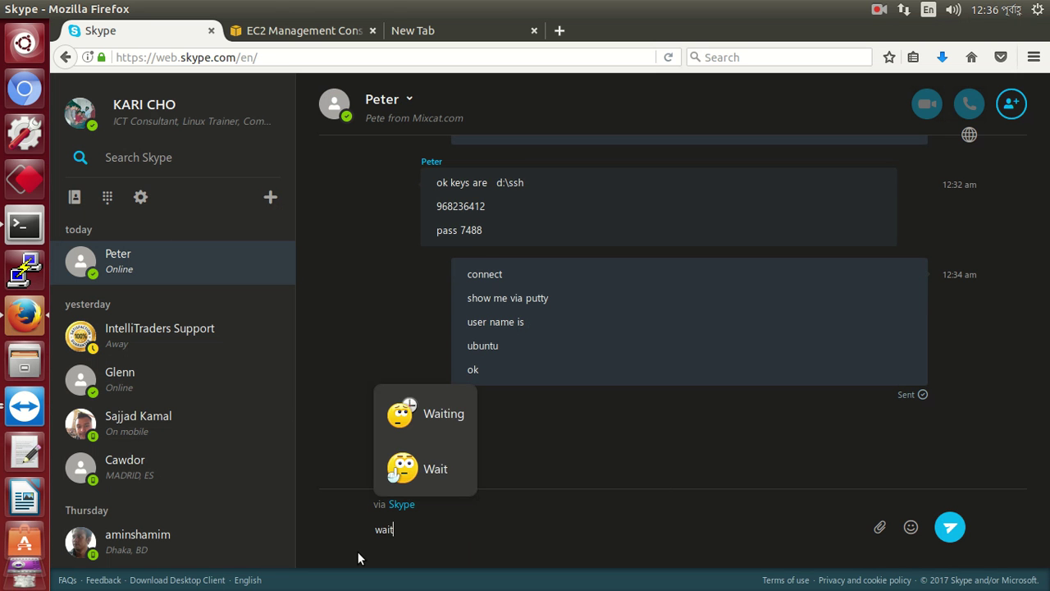
{"action": "key", "text": "Return"}
{"action": "type", "text": "i give me"}
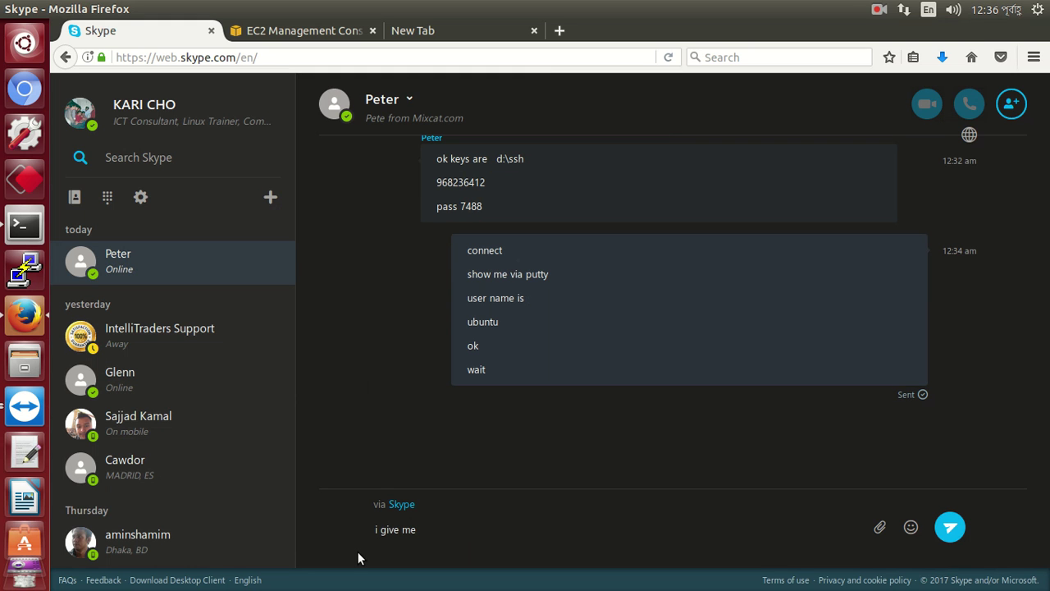
{"action": "key", "text": "BackSpace"}
{"action": "type", "text": "you another trick"}
{"action": "key", "text": "Return"}
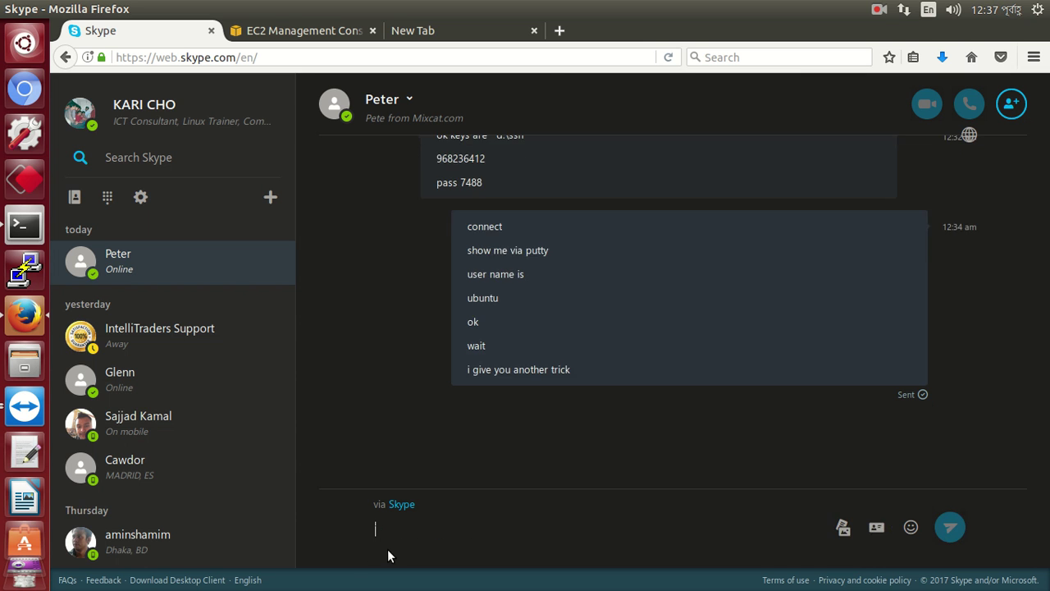
{"action": "left_click", "coordinate": [31, 270]}
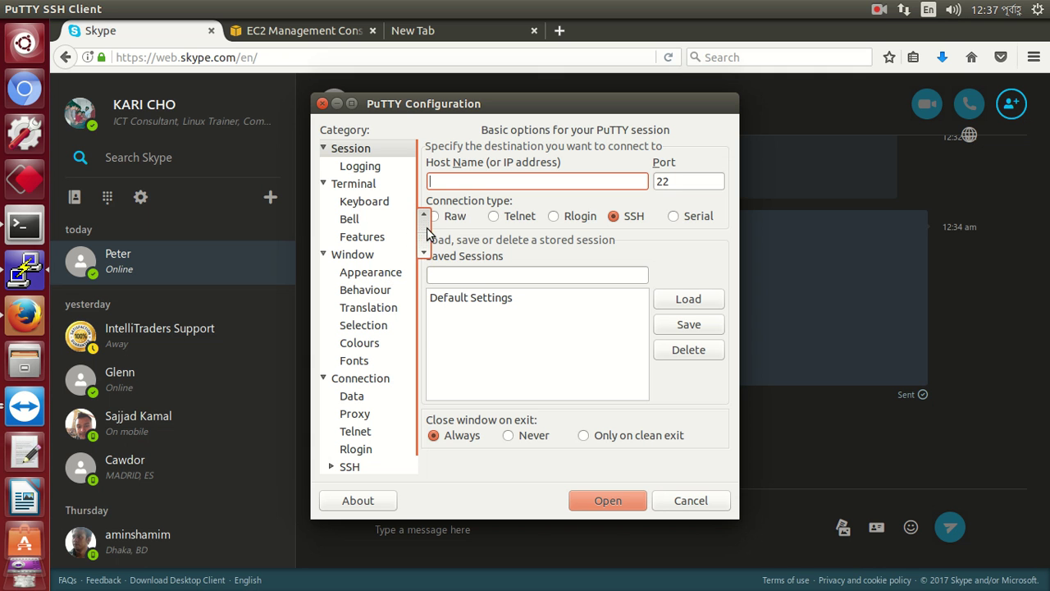
{"action": "scroll", "coordinate": [372, 419], "scroll_direction": "down", "scroll_amount": 1}
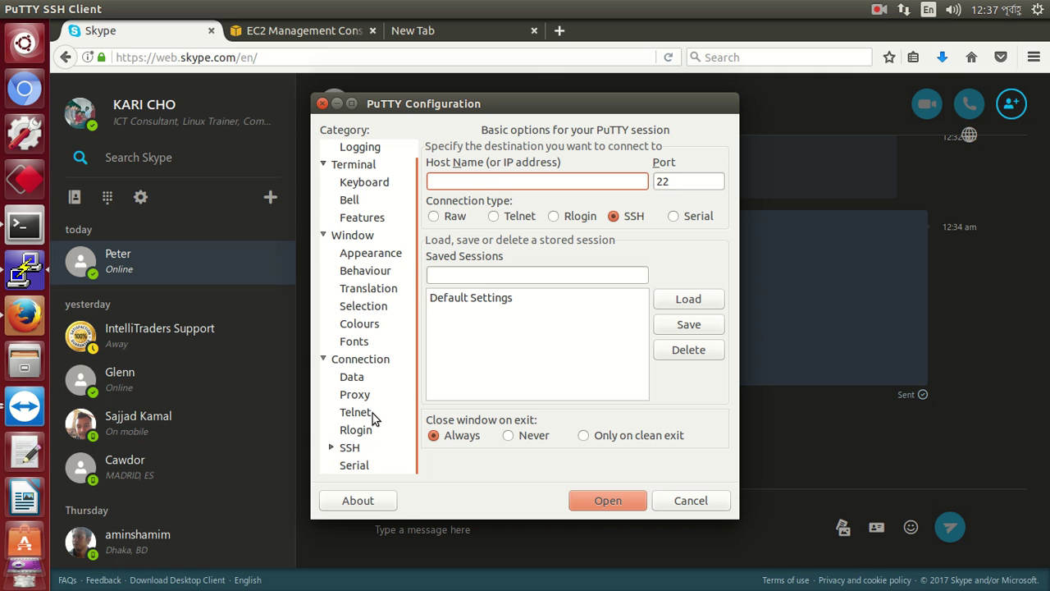
{"action": "left_click", "coordinate": [359, 448]}
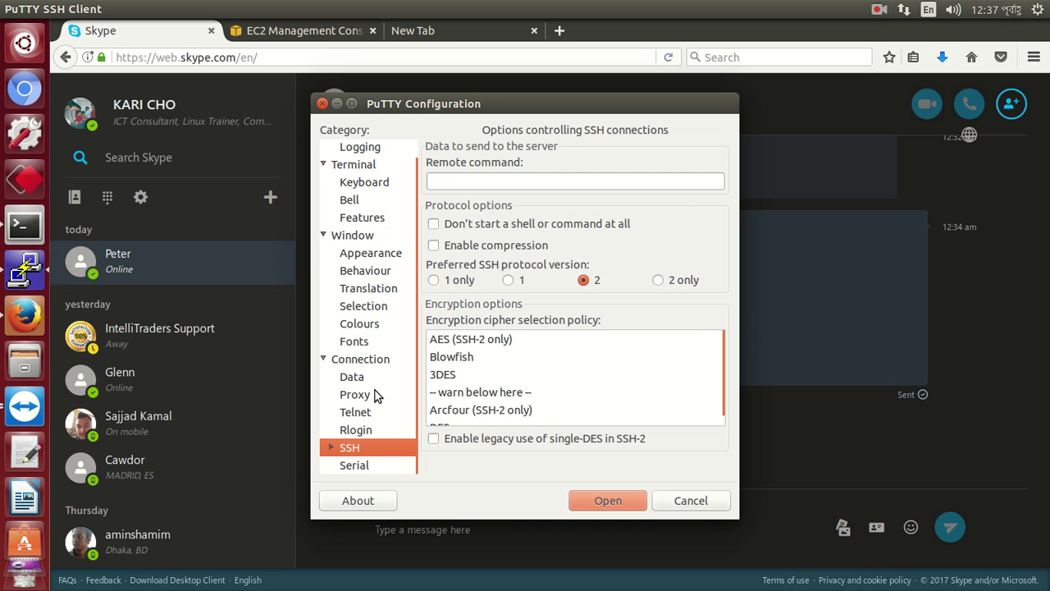
{"action": "left_click", "coordinate": [672, 494]}
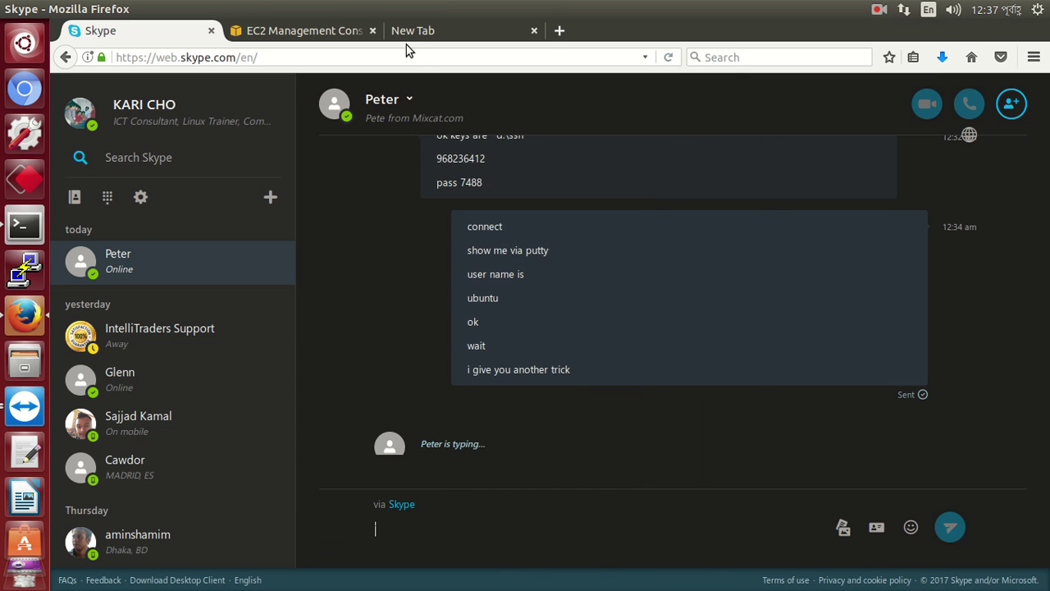
{"action": "left_click", "coordinate": [454, 37]}
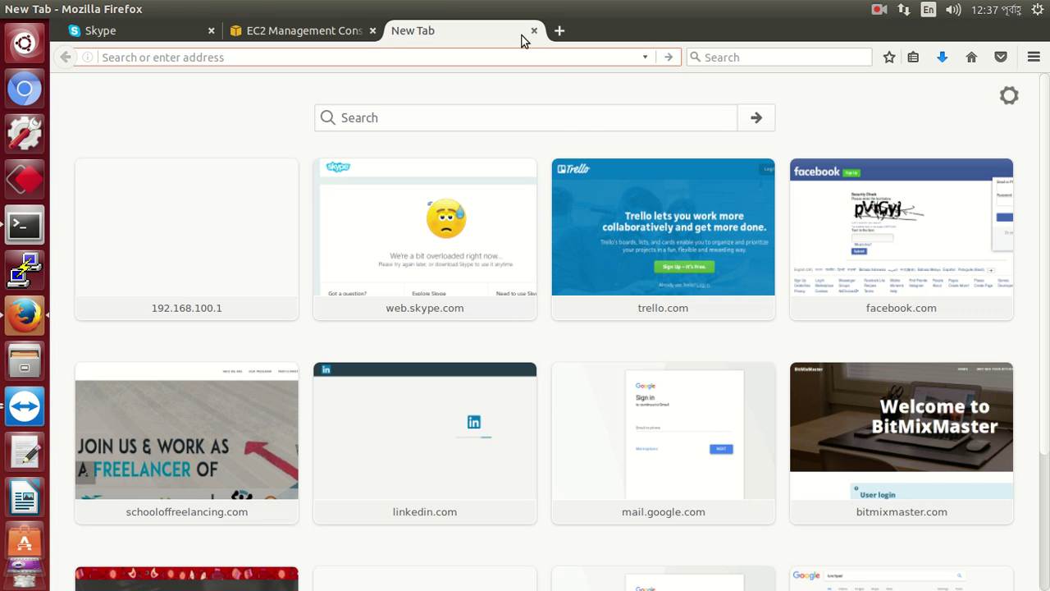
{"action": "left_click", "coordinate": [325, 39]}
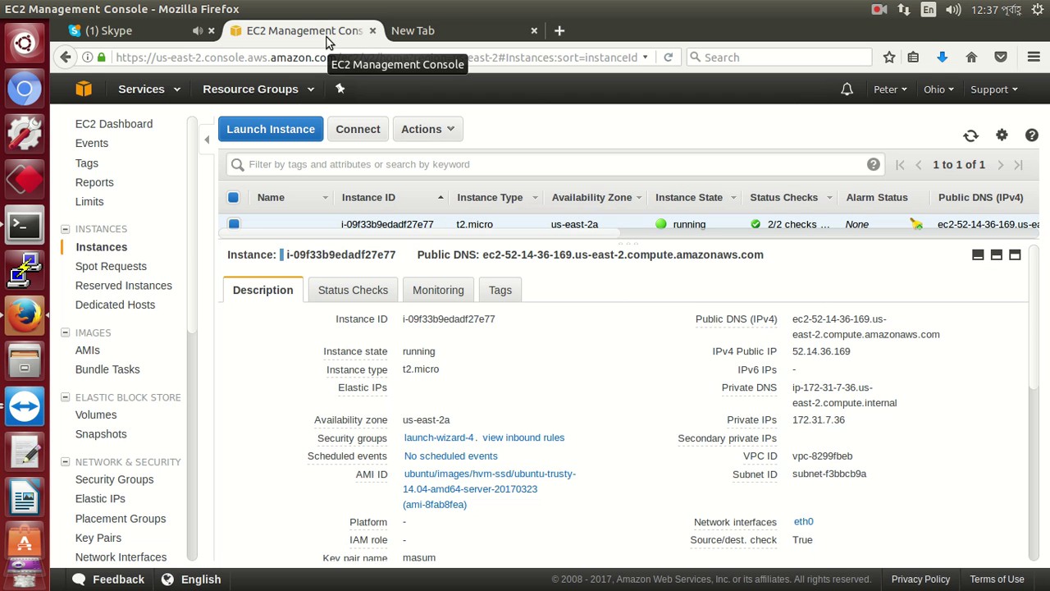
Return to the Skype conversation and send the messages "ok" and "then you can re install Putty"
{"action": "left_click", "coordinate": [134, 29]}
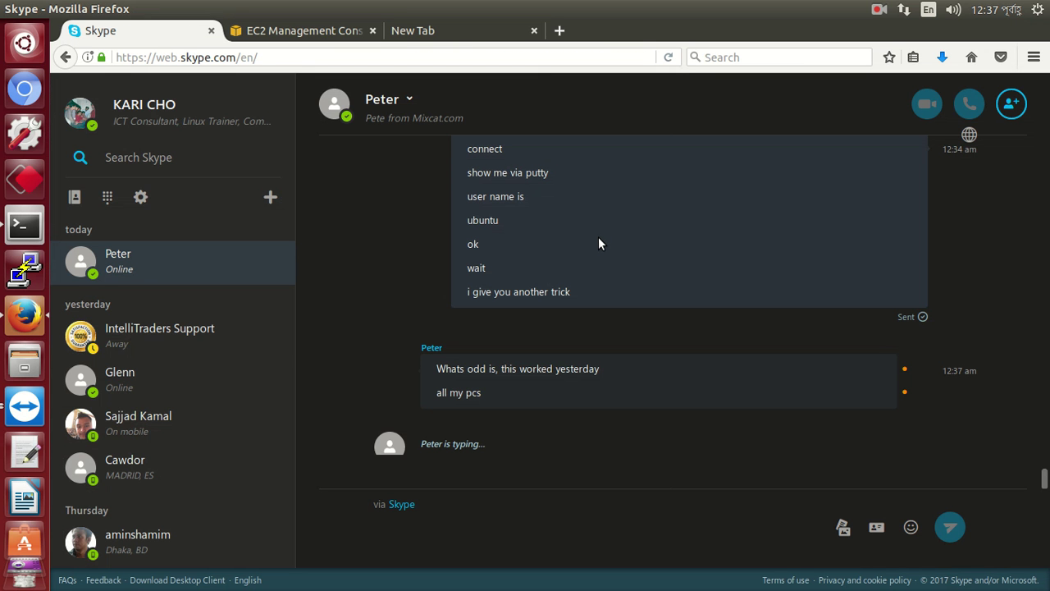
{"action": "type", "text": "ok"}
{"action": "key", "text": "Return"}
{"action": "type", "text": "then you can re install Putty"}
{"action": "key", "text": "Return"}
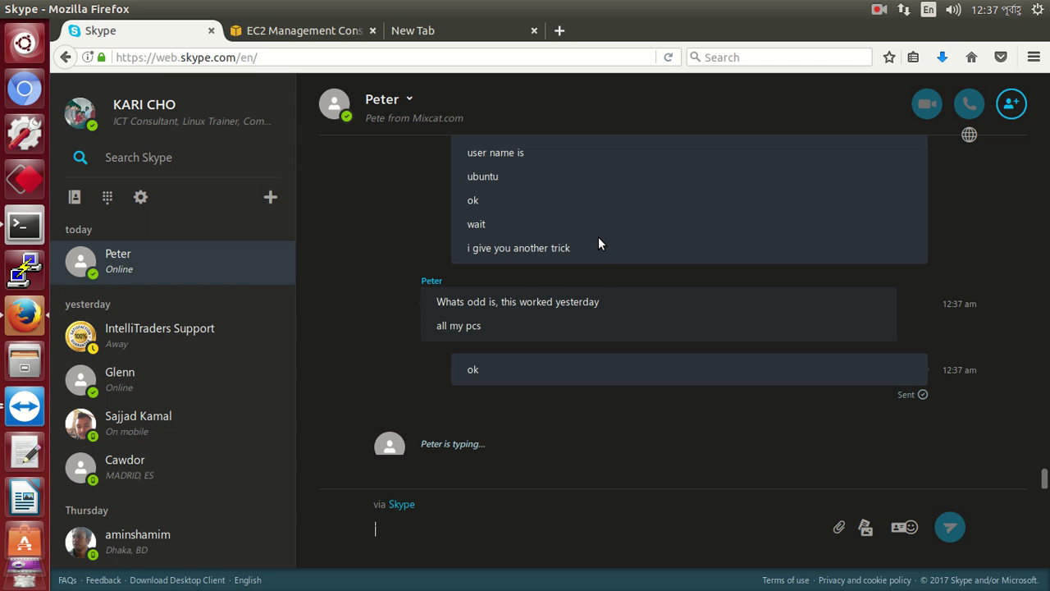
Send the contact three messages: "restart your PC", "and setup again putty" and "then try"
{"action": "type", "text": "resta"}
{"action": "type", "text": "rt"}
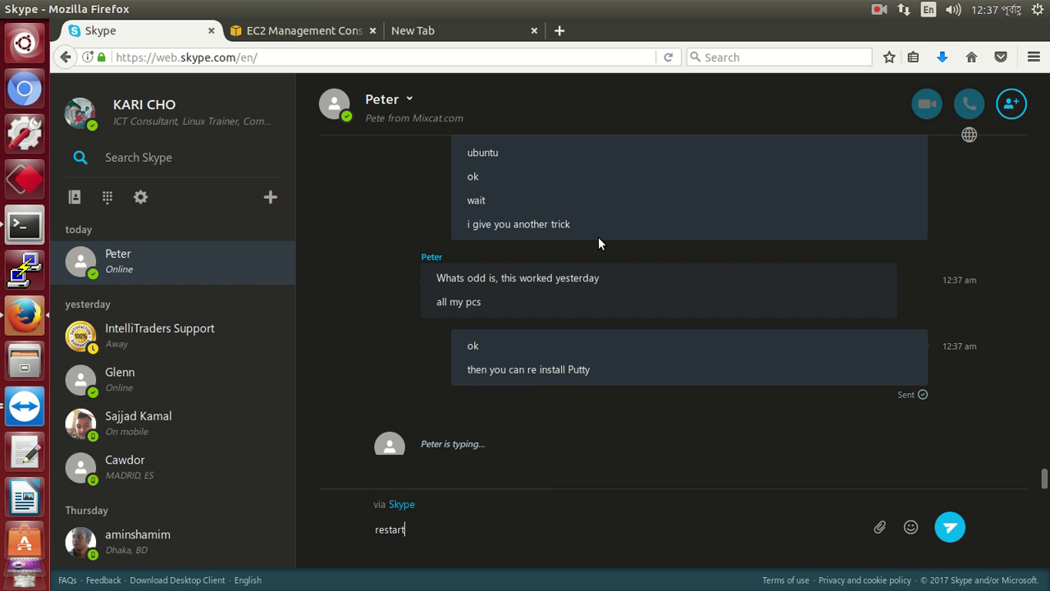
{"action": "type", "text": " your PC"}
{"action": "key", "text": "Return"}
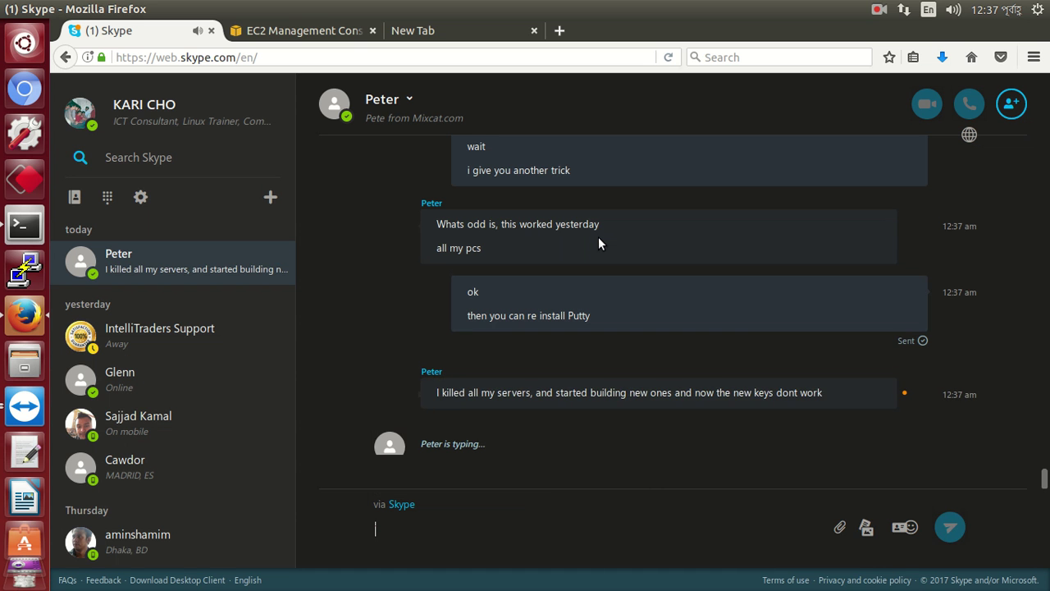
{"action": "type", "text": "and setu"}
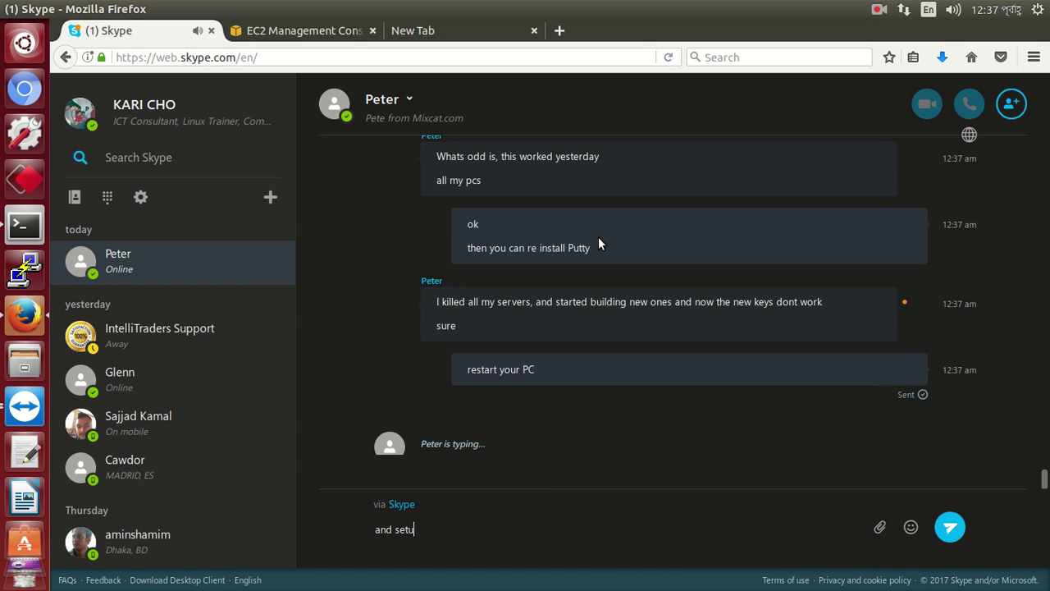
{"action": "type", "text": "p againputty"}
{"action": "key", "text": "Return"}
{"action": "type", "text": "th"}
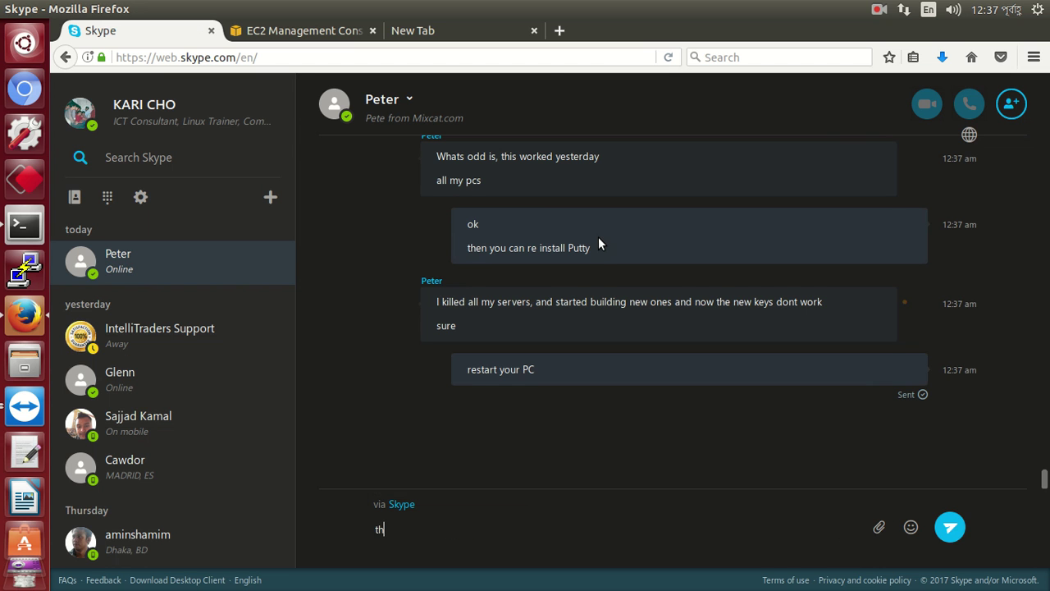
{"action": "type", "text": "en try"}
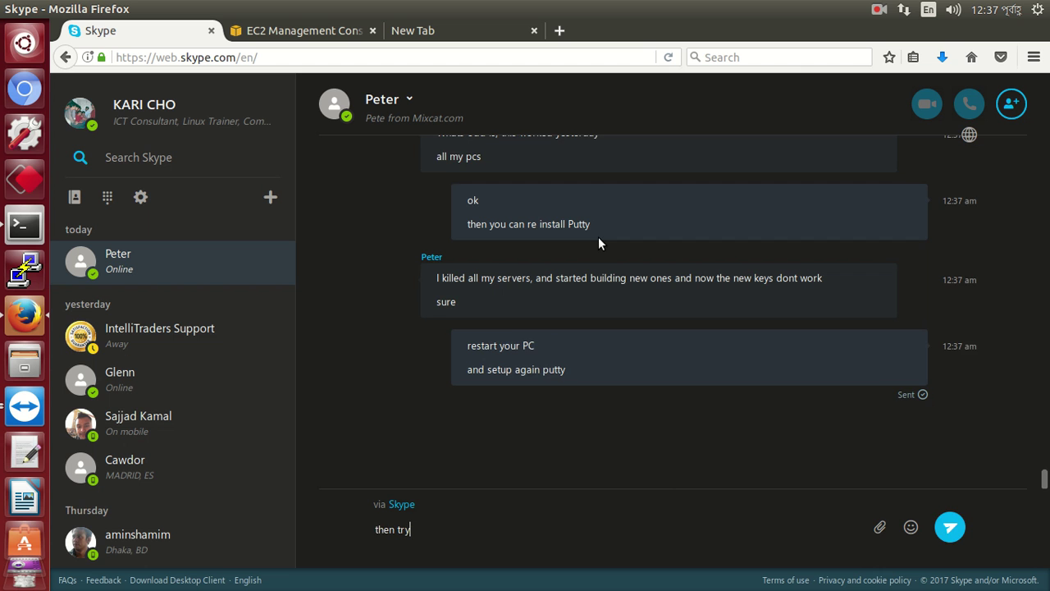
{"action": "key", "text": "Return"}
Send the messages "i am not Windows user" and "i left windows 2001"
{"action": "type", "text": "i am not"}
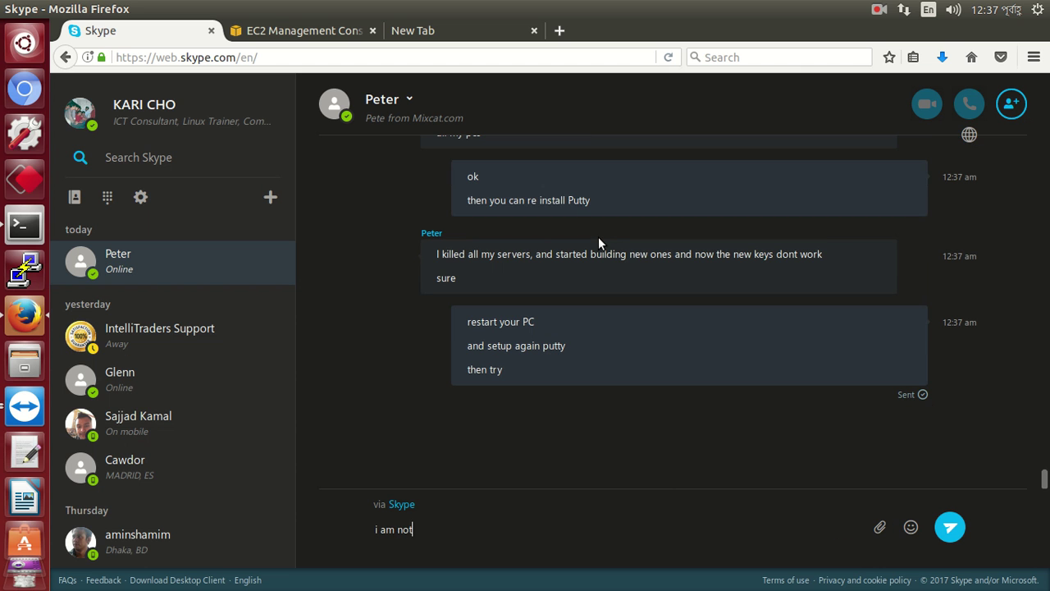
{"action": "type", "text": " Windows user"}
{"action": "key", "text": "Return"}
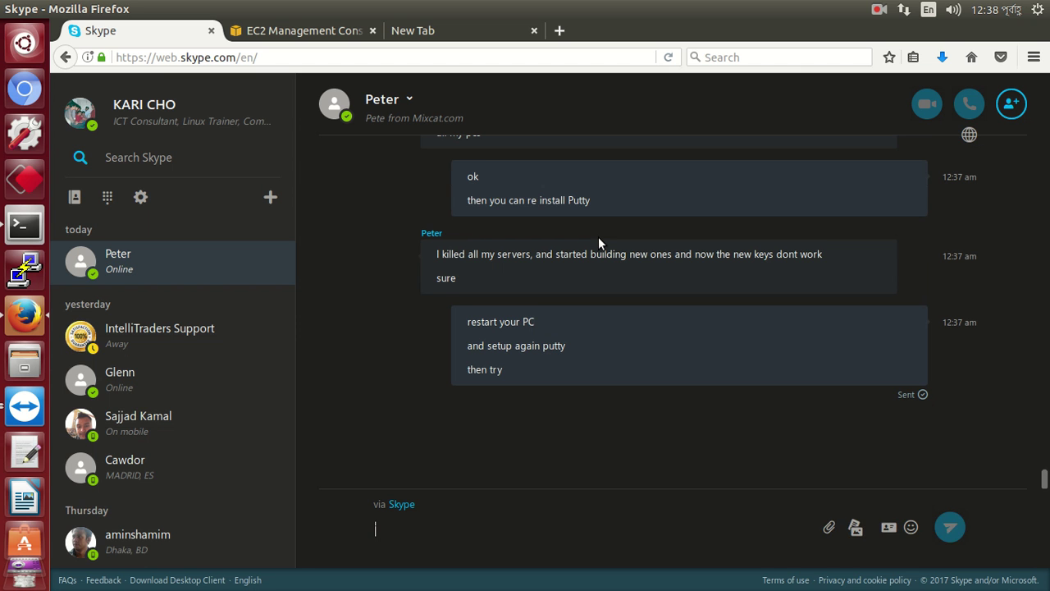
{"action": "type", "text": "i left wi"}
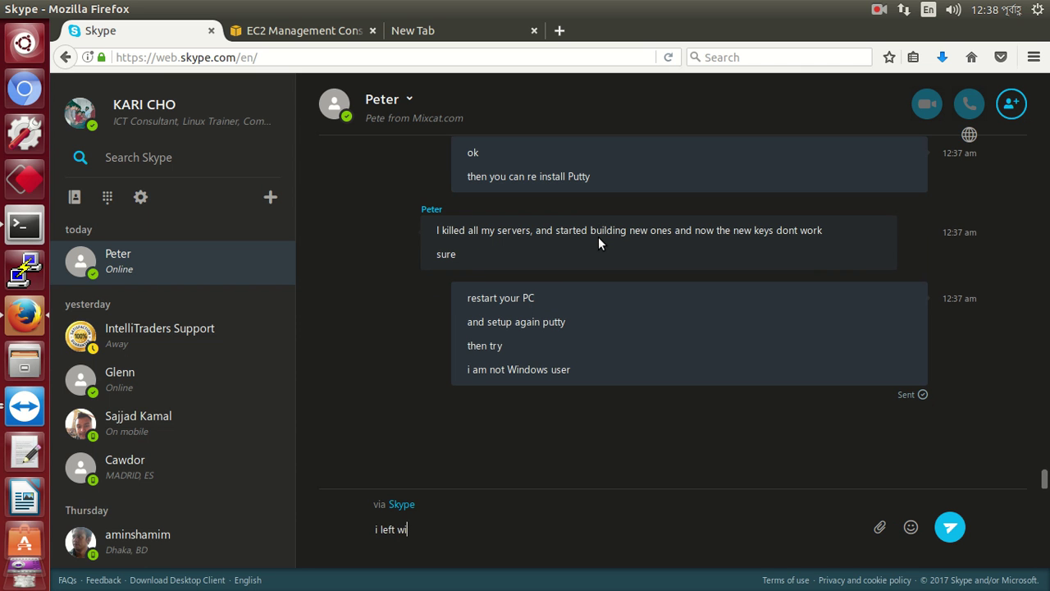
{"action": "type", "text": "ndows 2001"}
{"action": "key", "text": "Return"}
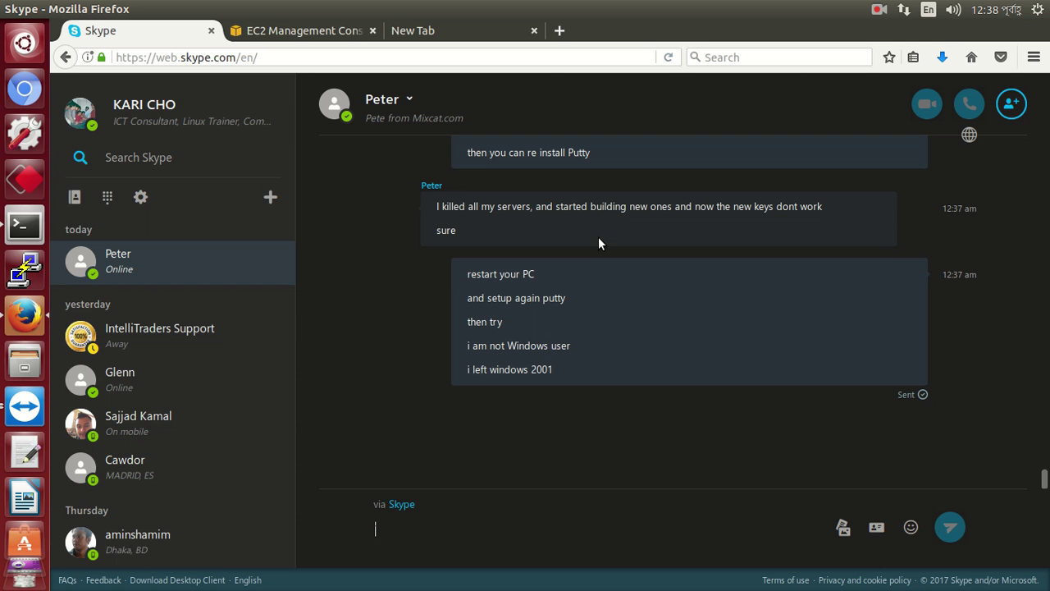
Discard the started message beginning with "but" and send "just do it" instead
{"action": "type", "text": "but"}
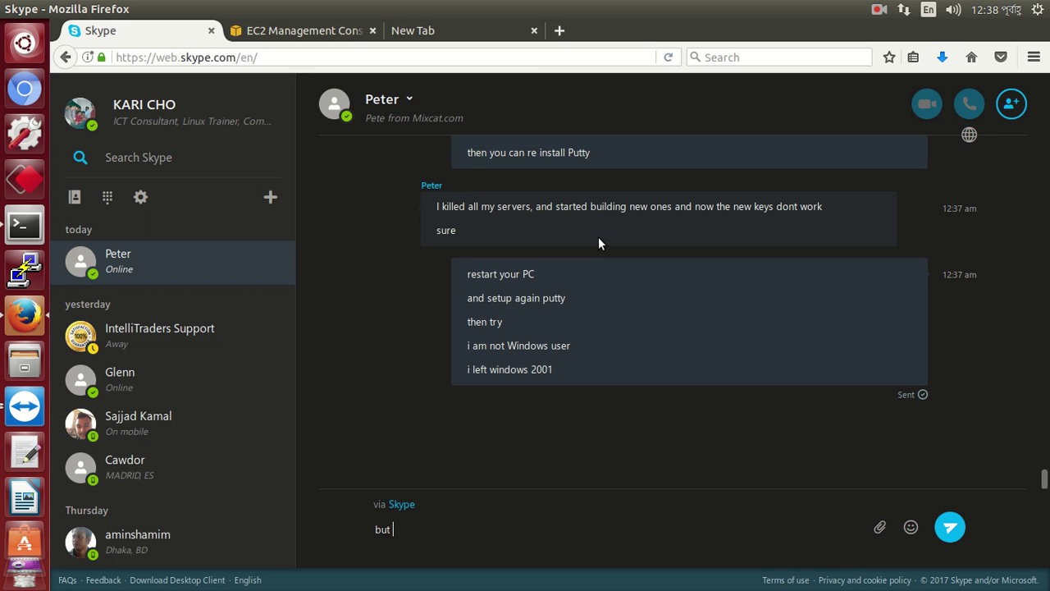
{"action": "type", "text": " wa"}
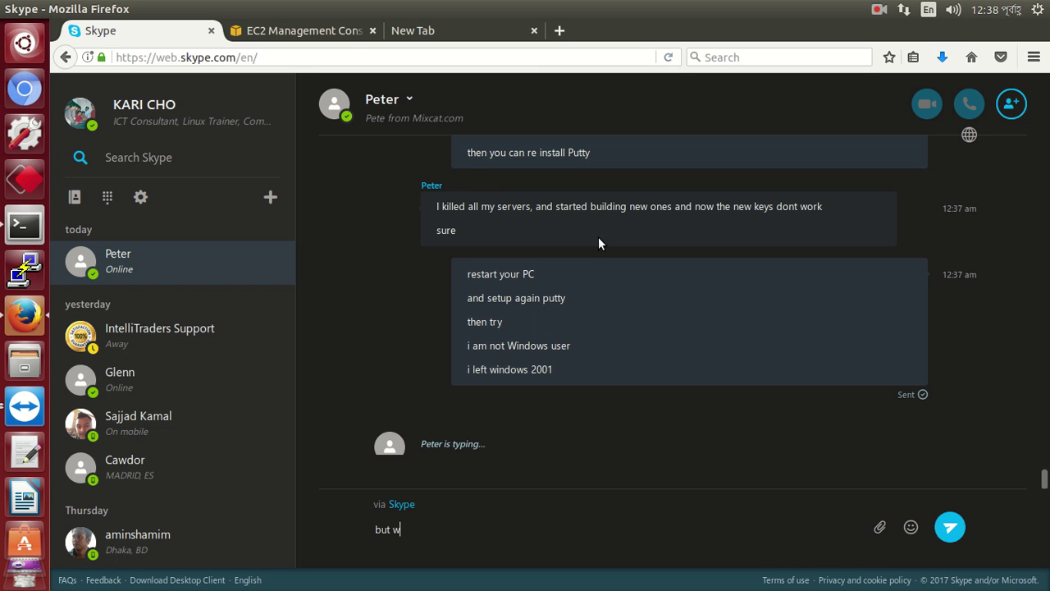
{"action": "key", "text": "BackSpace"}
{"action": "key", "text": "BackSpace"}
{"action": "key", "text": "BackSpace"}
{"action": "key", "text": "BackSpace"}
{"action": "key", "text": "BackSpace"}
{"action": "key", "text": "BackSpace"}
{"action": "type", "text": "Iput de"}
{"action": "key", "text": "BackSpace"}
{"action": "key", "text": "BackSpace"}
{"action": "key", "text": "BackSpace"}
{"action": "key", "text": "BackSpace"}
{"action": "key", "text": "BackSpace"}
{"action": "key", "text": "BackSpace"}
Tell the contact "i am going to add your SSH key"
{"action": "type", "text": "i am "}
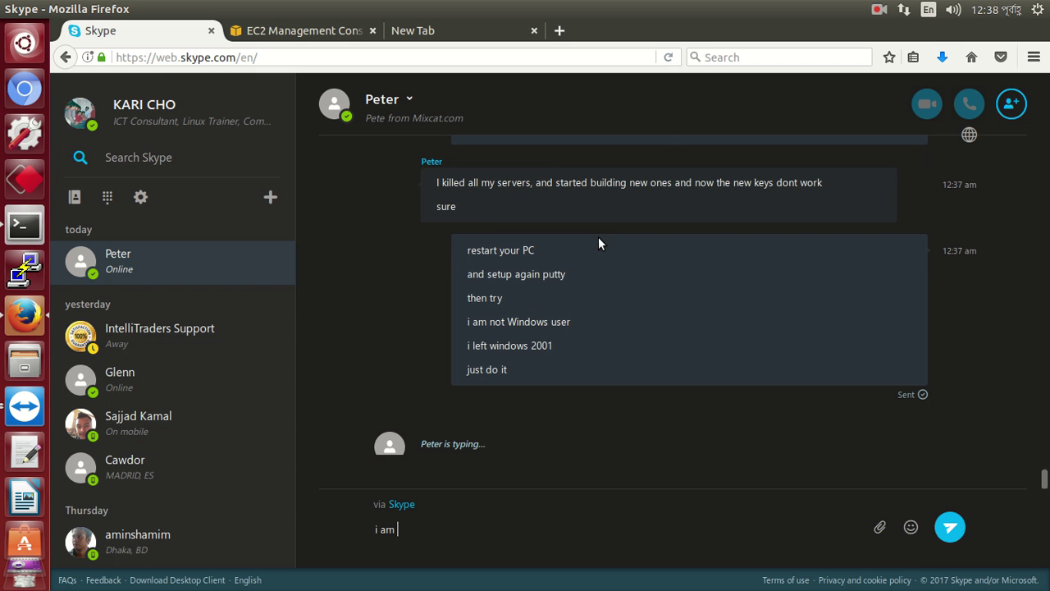
{"action": "type", "text": "going to a"}
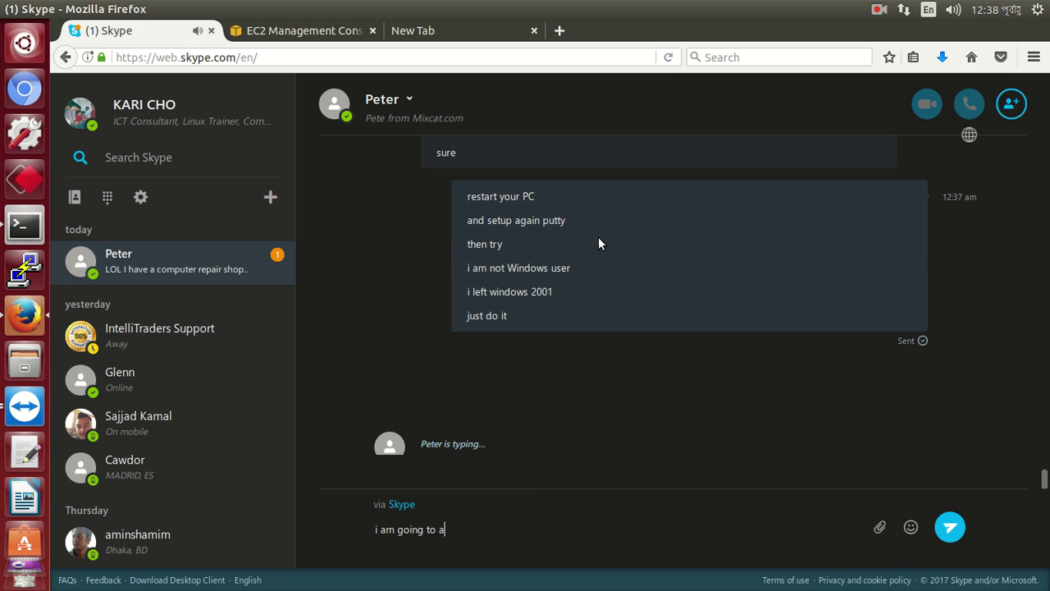
{"action": "type", "text": "dd your SSK"}
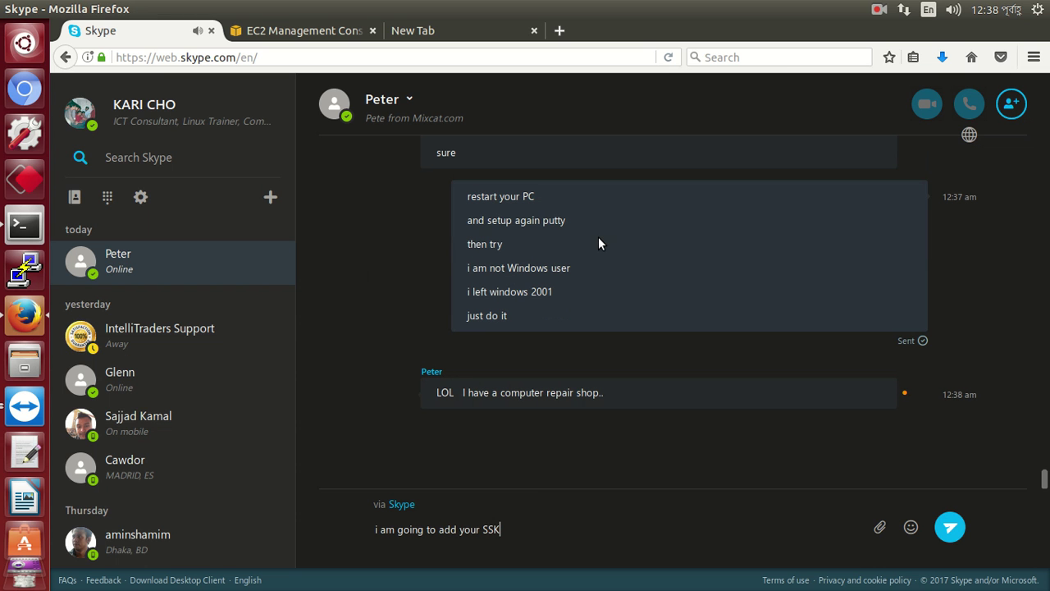
{"action": "key", "text": "BackSpace"}
{"action": "type", "text": "H key"}
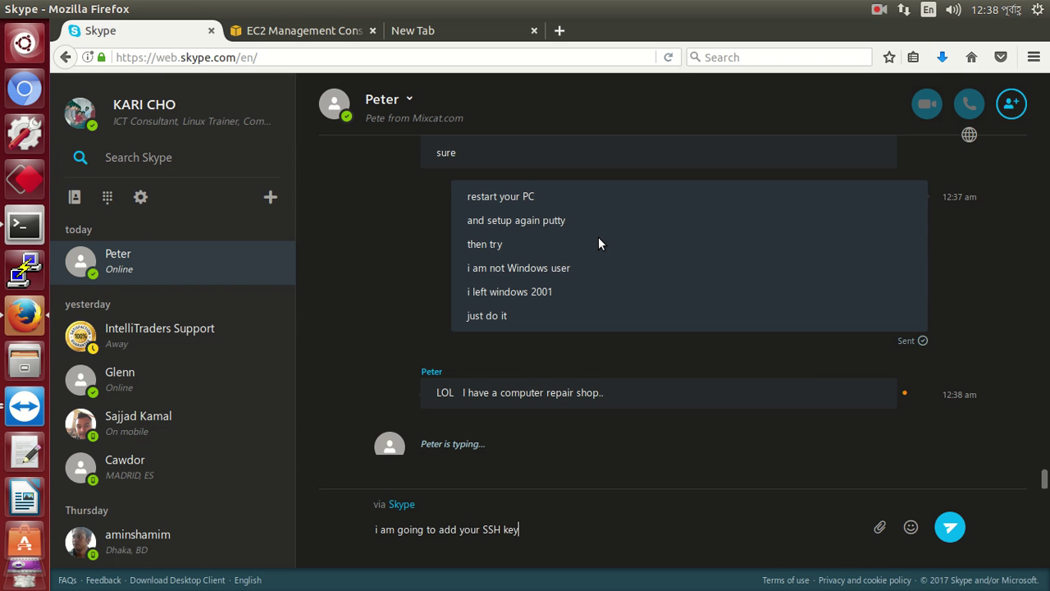
{"action": "key", "text": "Return"}
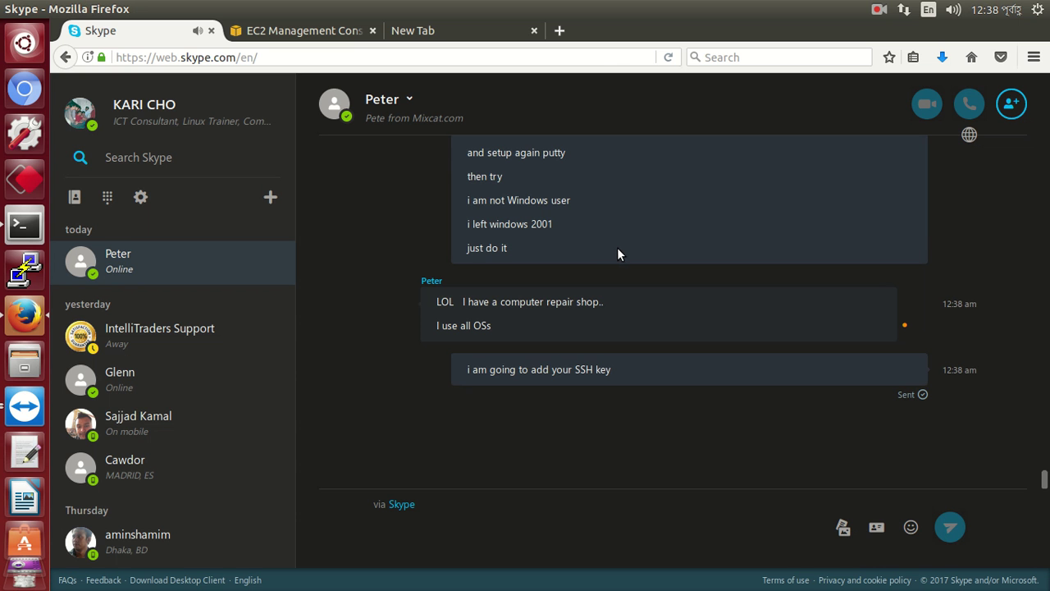
Switch to the EC2 console, show the region's key pairs and start creating a new key pair
{"action": "left_click", "coordinate": [442, 33]}
{"action": "left_click", "coordinate": [312, 35]}
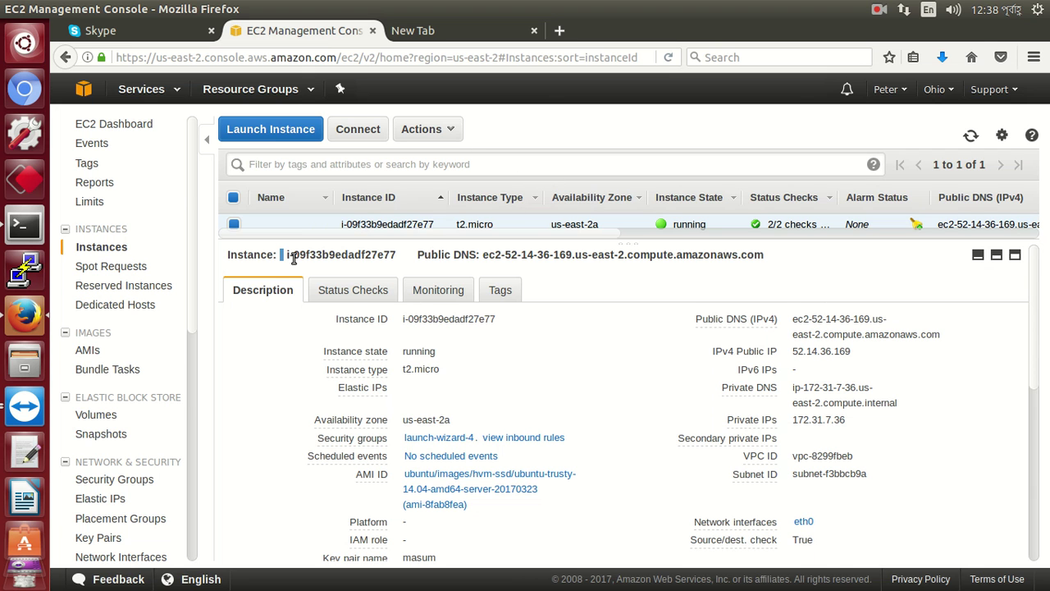
{"action": "scroll", "coordinate": [143, 324], "scroll_direction": "down", "scroll_amount": 1}
{"action": "scroll", "coordinate": [143, 324], "scroll_direction": "down", "scroll_amount": 3}
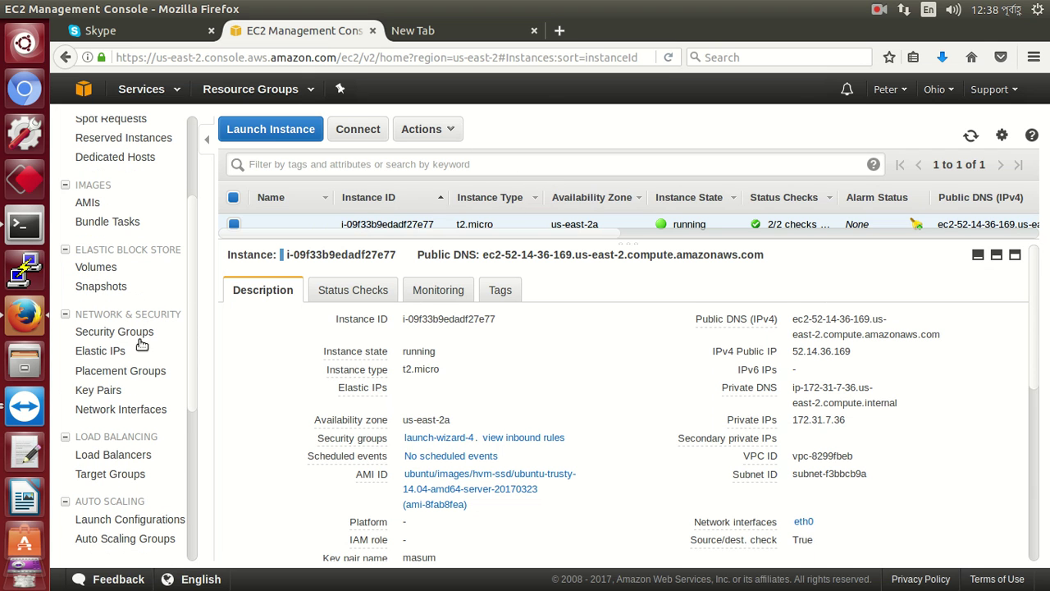
{"action": "left_click", "coordinate": [111, 391]}
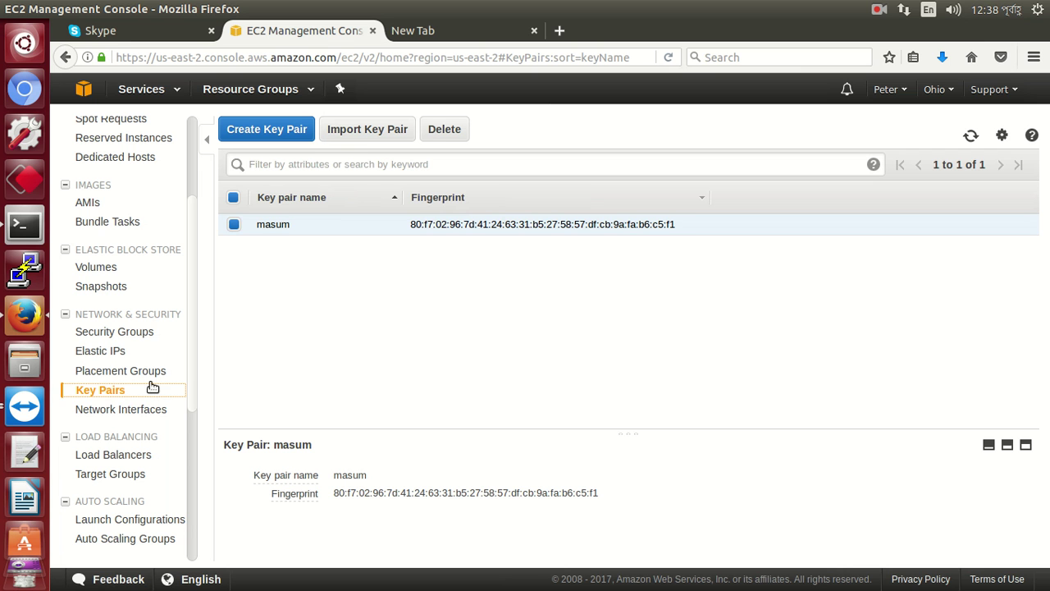
{"action": "left_click", "coordinate": [302, 129]}
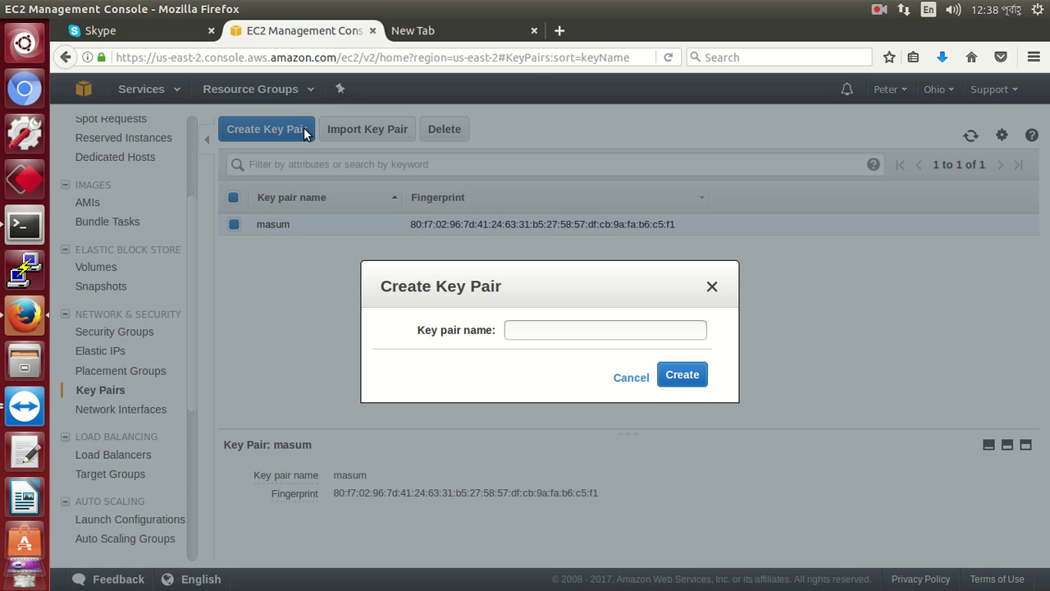
{"action": "left_click", "coordinate": [538, 328]}
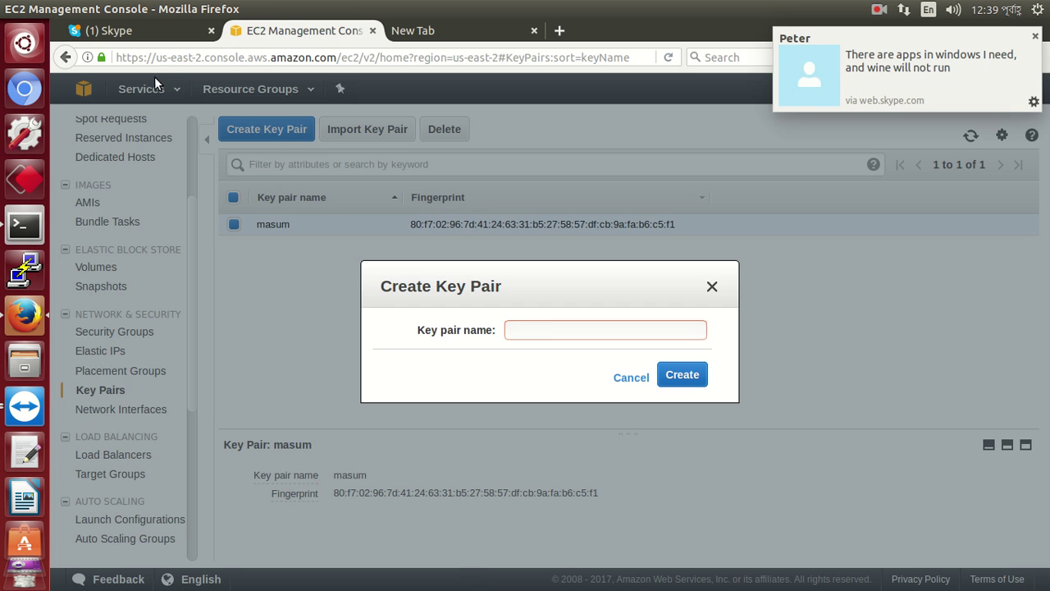
Return to the Skype chat and send the contact the message "then u can use play on linux"
{"action": "left_click", "coordinate": [142, 30]}
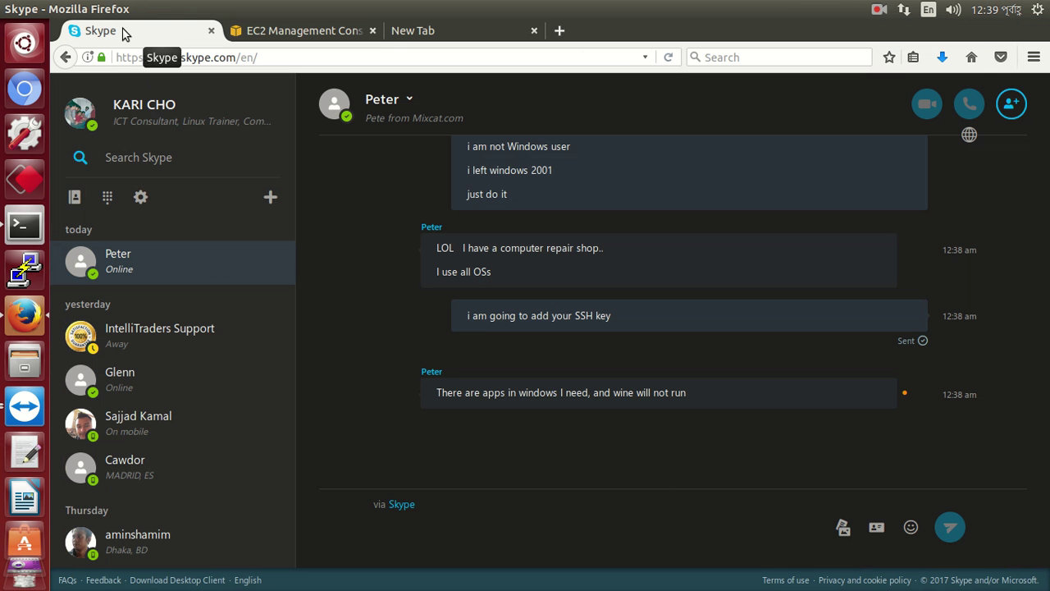
{"action": "type", "text": "if"}
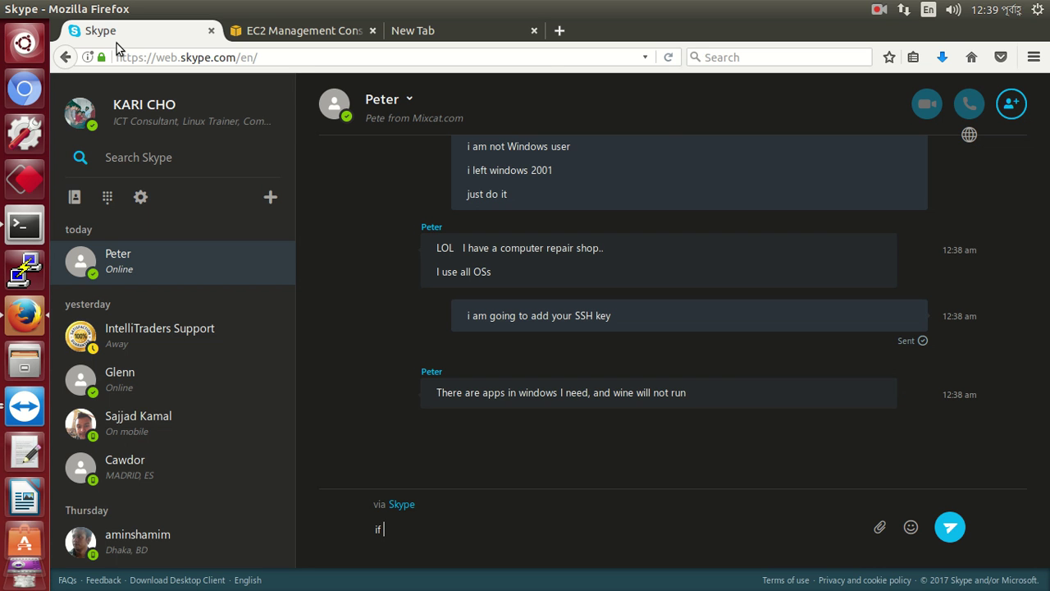
{"action": "key", "text": "BackSpace"}
{"action": "key", "text": "BackSpace"}
{"action": "type", "text": "then u can use play on linux"}
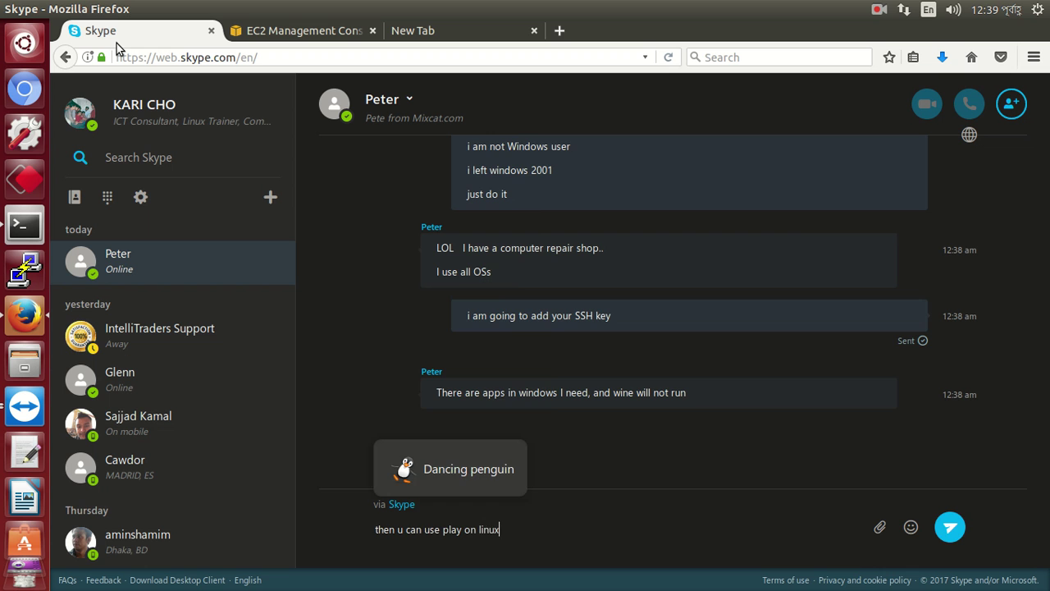
{"action": "key", "text": "Return"}
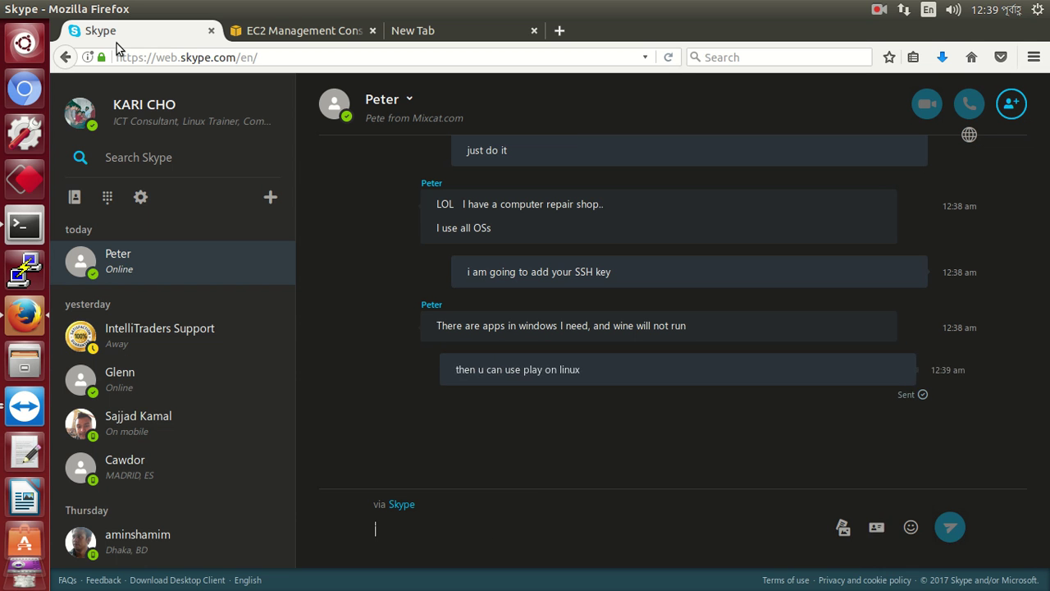
Discard the started word "again" and send "if u do not like to use Wine" instead
{"action": "type", "text": "again"}
{"action": "key", "text": "BackSpace"}
{"action": "key", "text": "BackSpace"}
{"action": "key", "text": "BackSpace"}
{"action": "key", "text": "BackSpace"}
{"action": "key", "text": "BackSpace"}
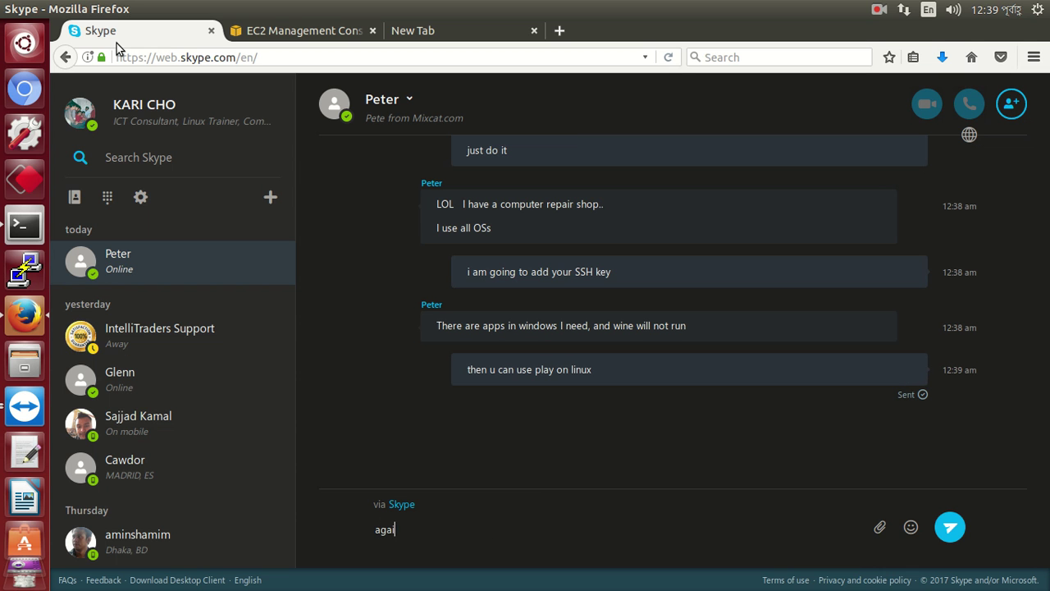
{"action": "type", "text": "if u do not"}
{"action": "type", "text": " use"}
{"action": "key", "text": "BackSpace"}
{"action": "key", "text": "BackSpace"}
{"action": "key", "text": "BackSpace"}
{"action": "type", "text": "like to use "}
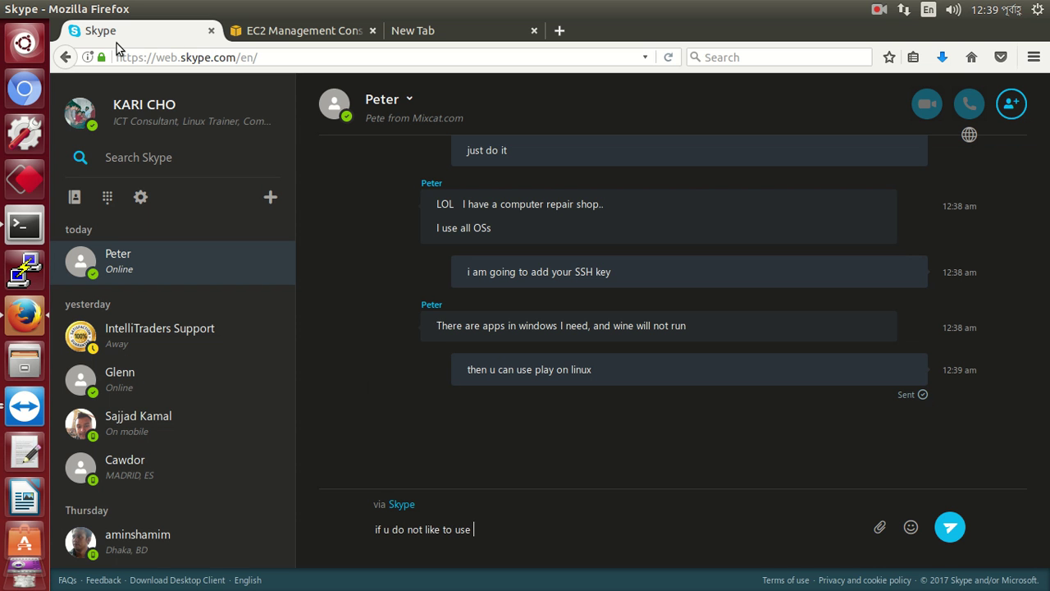
{"action": "type", "text": "Wine"}
{"action": "key", "text": "Return"}
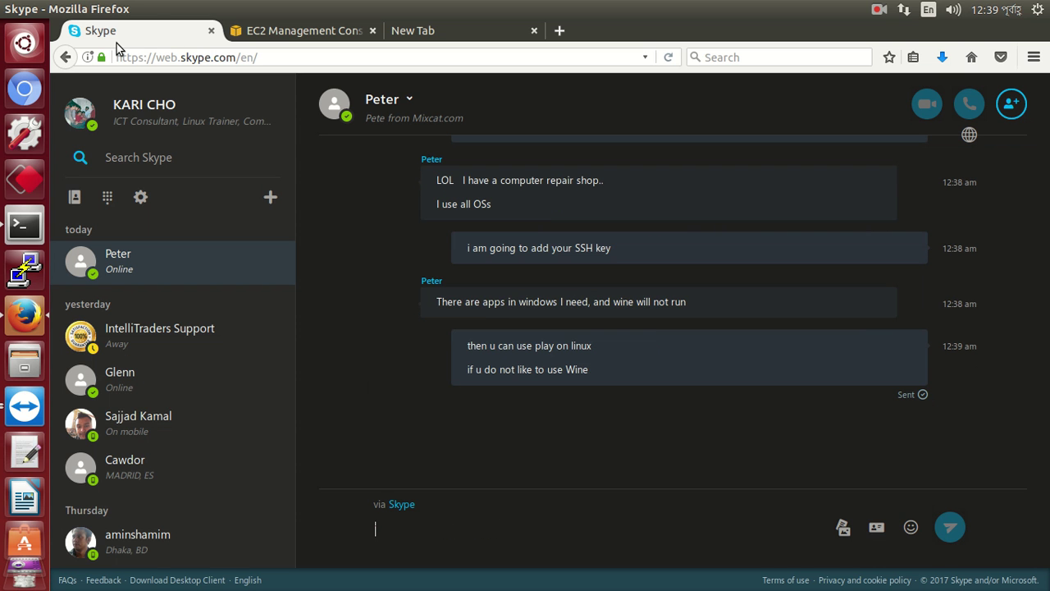
In the EC2 console, create the key pair with the name "client" and save the client.pem file
{"action": "left_click", "coordinate": [248, 33]}
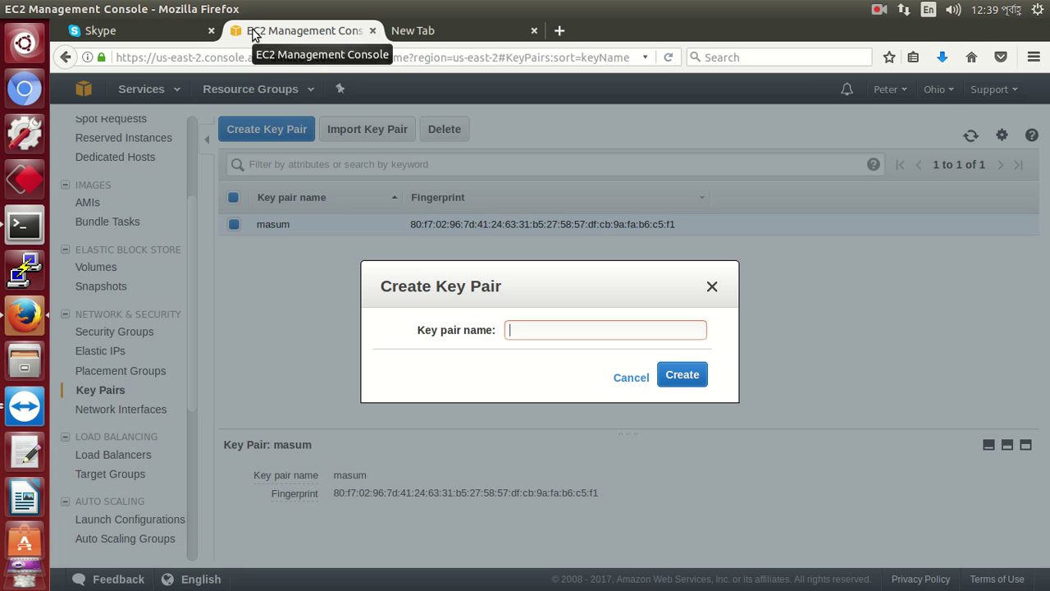
{"action": "type", "text": "clie"}
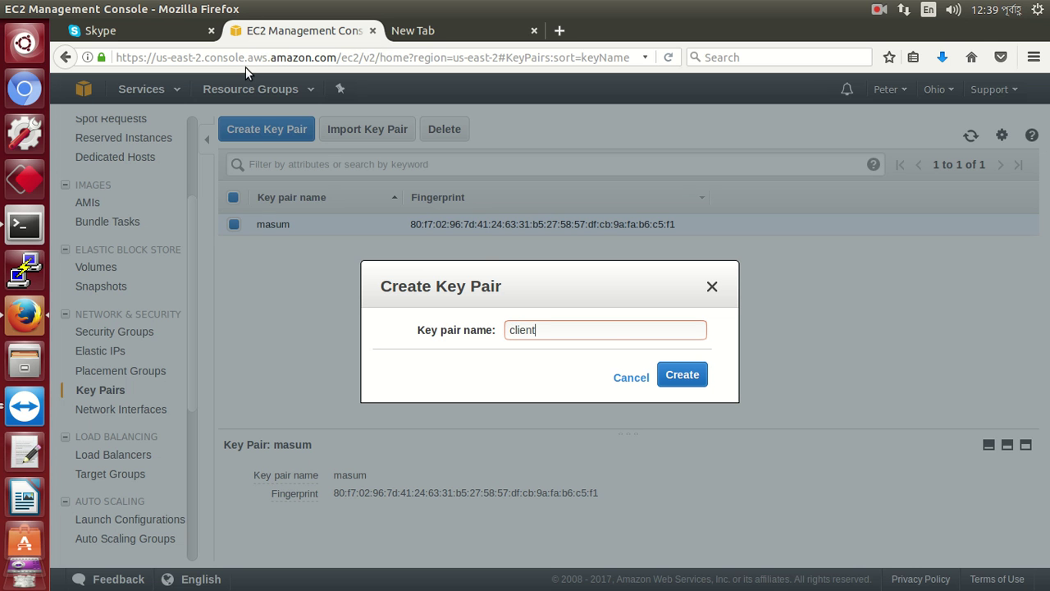
{"action": "type", "text": "nt"}
{"action": "left_click", "coordinate": [685, 375]}
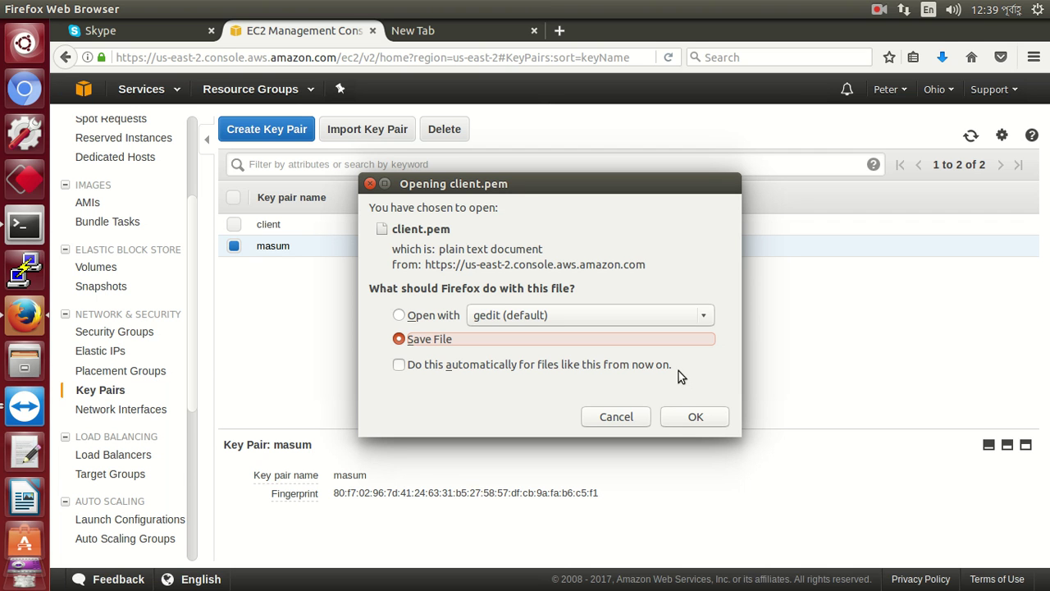
{"action": "left_click", "coordinate": [448, 322]}
{"action": "left_click", "coordinate": [432, 343]}
{"action": "left_click", "coordinate": [696, 419]}
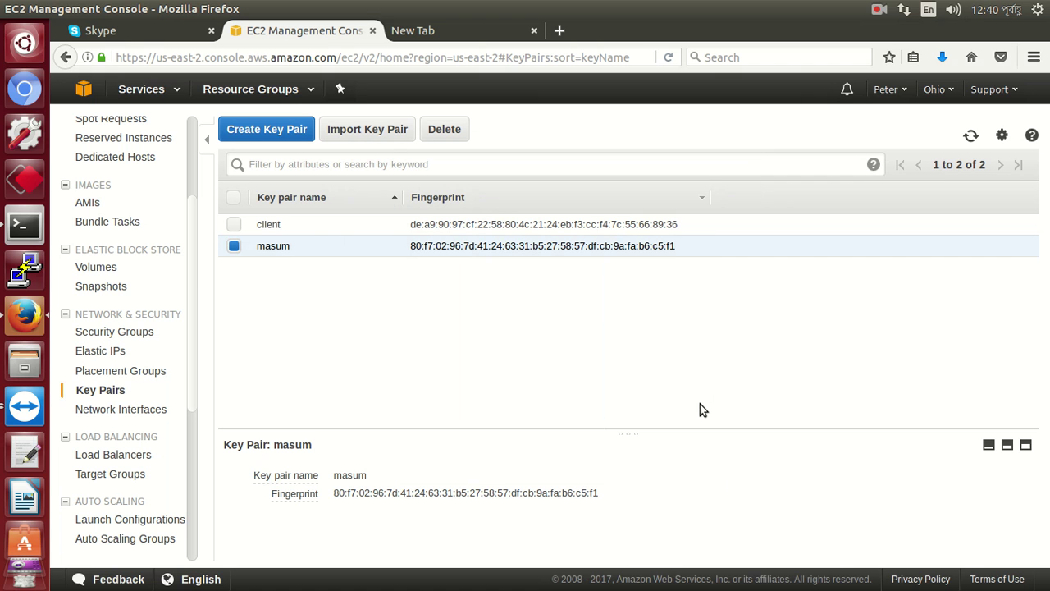
{"action": "left_click", "coordinate": [504, 33]}
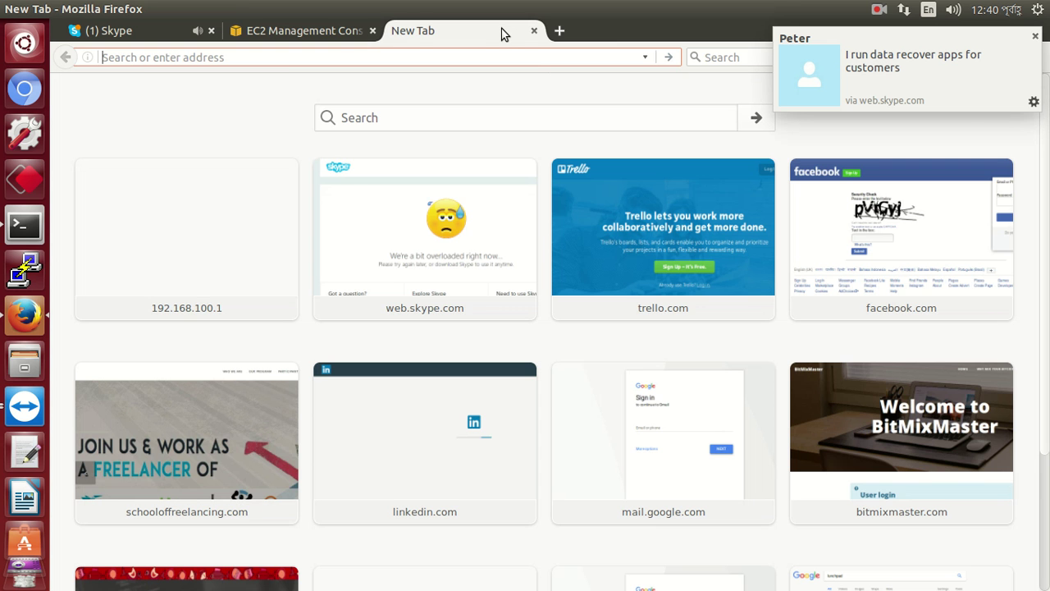
{"action": "left_click", "coordinate": [306, 31]}
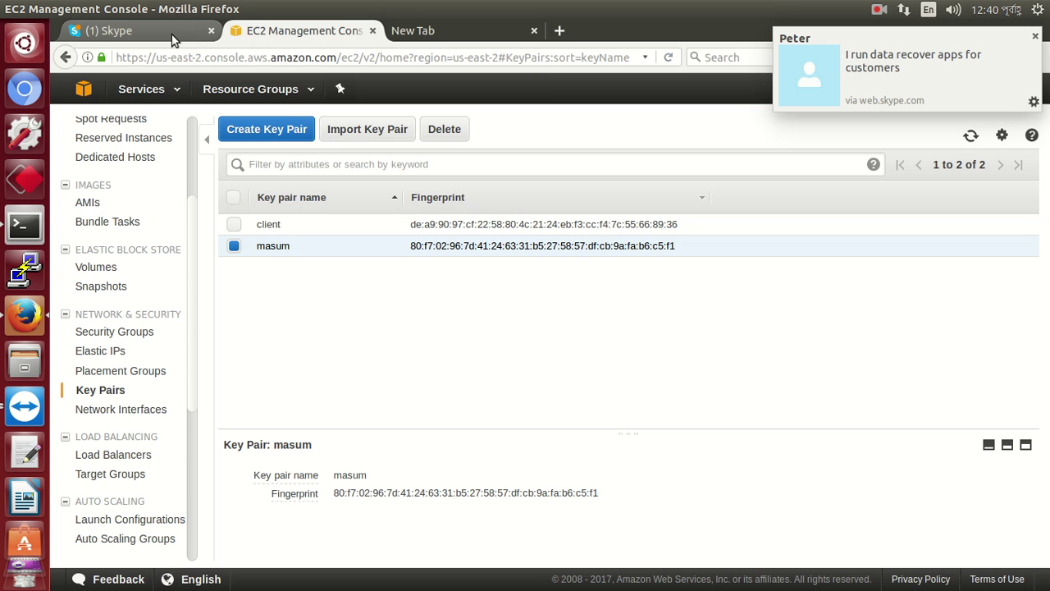
{"action": "left_click", "coordinate": [357, 135]}
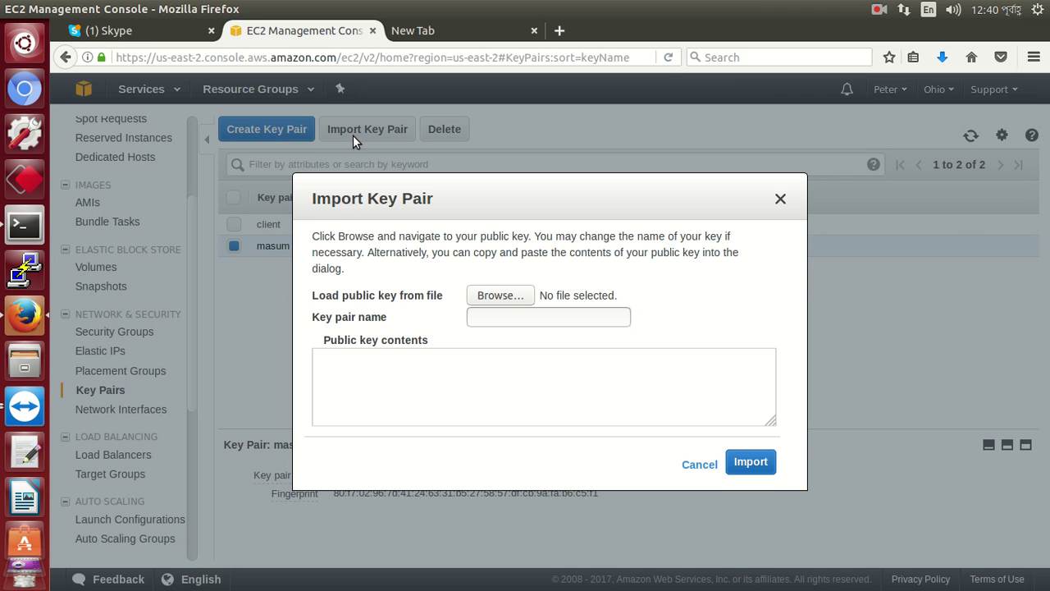
{"action": "left_click", "coordinate": [780, 199]}
Return to the Skype chat and send the contact the message "pls generate a public key"
{"action": "left_click", "coordinate": [114, 34]}
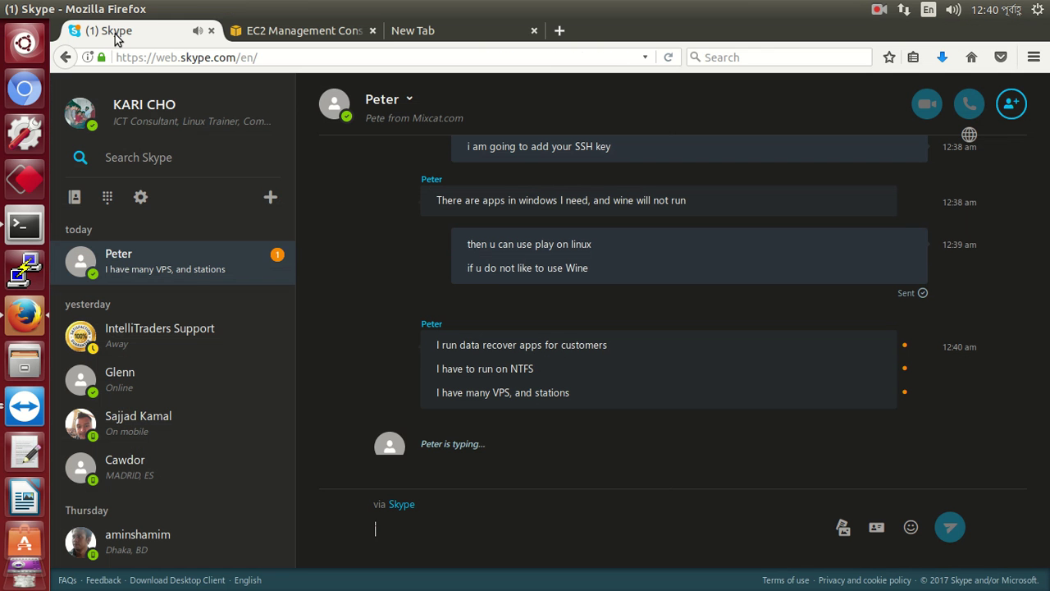
{"action": "type", "text": "pls "}
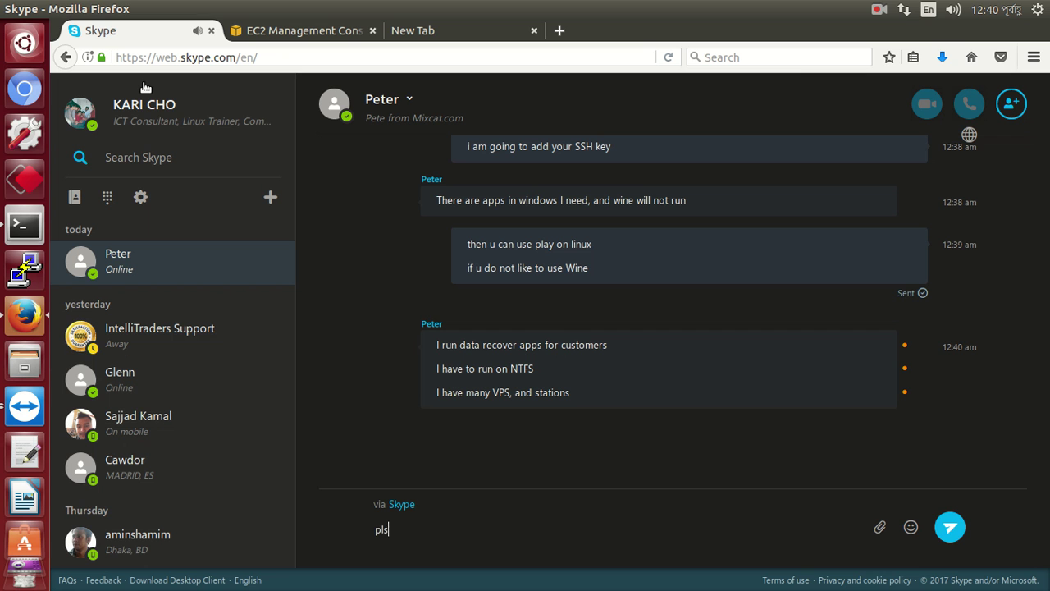
{"action": "type", "text": "gene"}
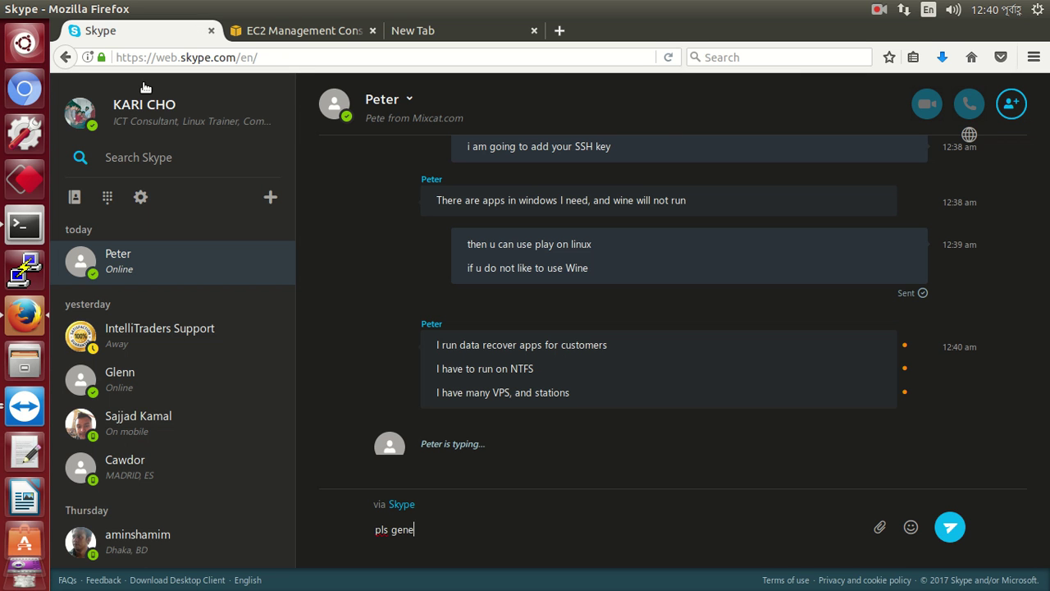
{"action": "type", "text": "rate a public key"}
{"action": "key", "text": "Return"}
Send the contact the follow-up message "of your PC and give me that"
{"action": "type", "text": "of yuor"}
{"action": "key", "text": "BackSpace"}
{"action": "key", "text": "BackSpace"}
{"action": "key", "text": "BackSpace"}
{"action": "key", "text": "BackSpace"}
{"action": "type", "text": "your PC and give me tyhe"}
{"action": "key", "text": "BackSpace"}
{"action": "key", "text": "BackSpace"}
{"action": "key", "text": "BackSpace"}
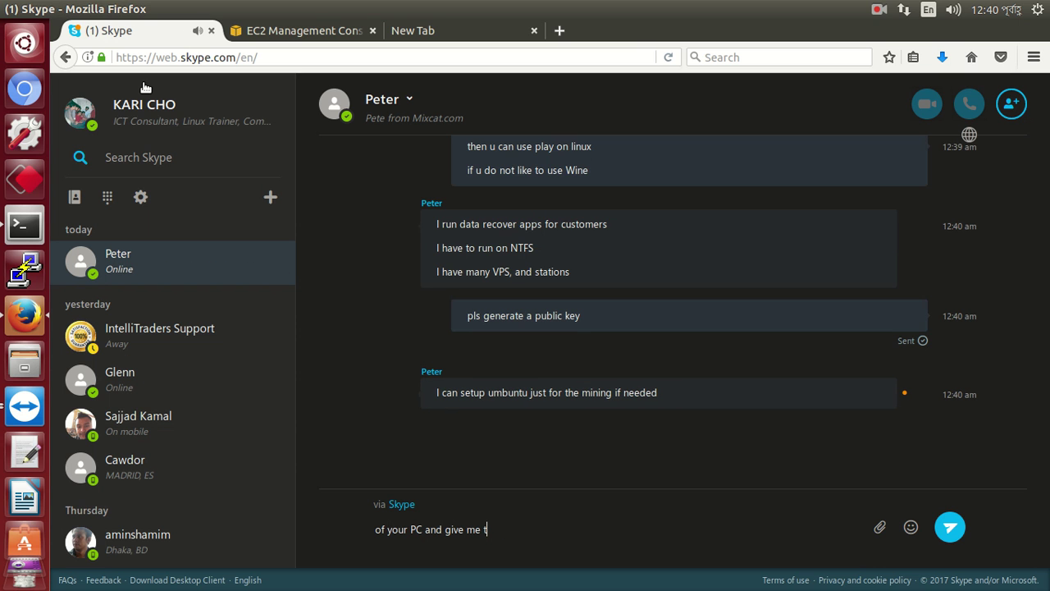
{"action": "type", "text": "the"}
{"action": "key", "text": "Return"}
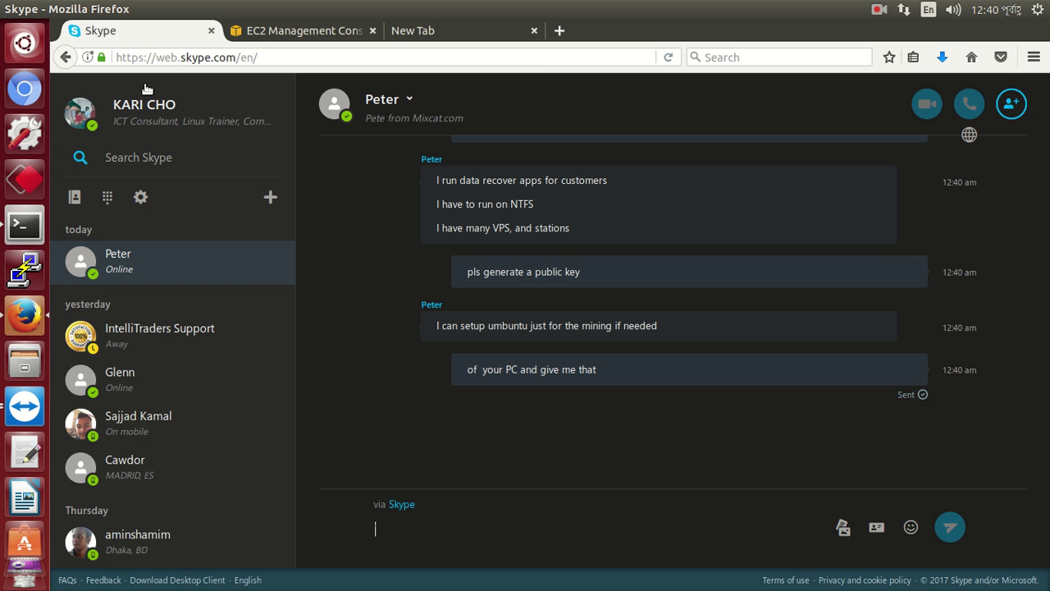
Answer the contact's question about a new key with the messages "yes" and "generate a new key"
{"action": "left_click", "coordinate": [260, 37]}
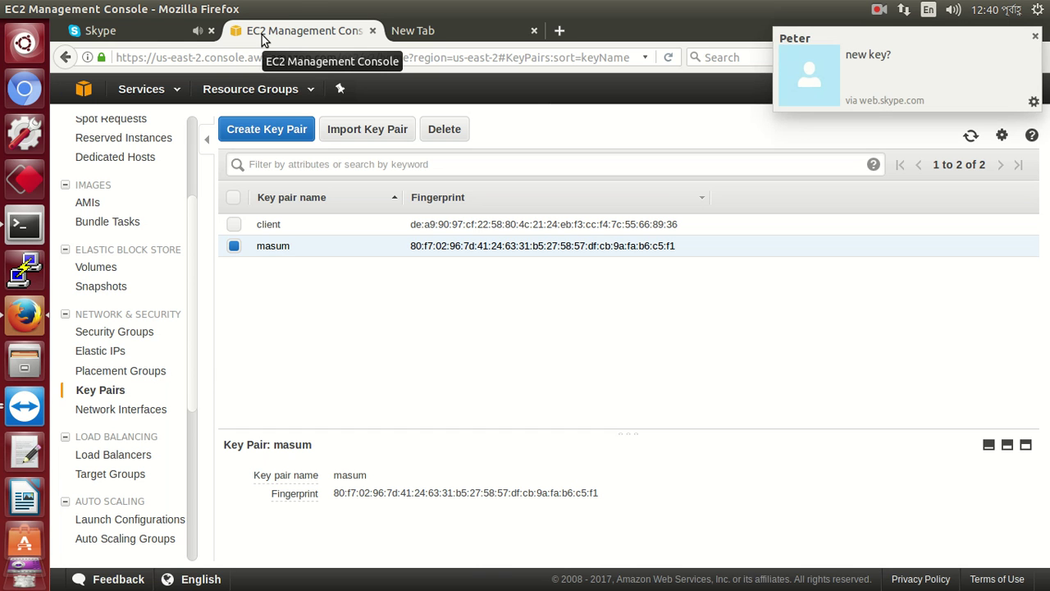
{"action": "left_click", "coordinate": [159, 38]}
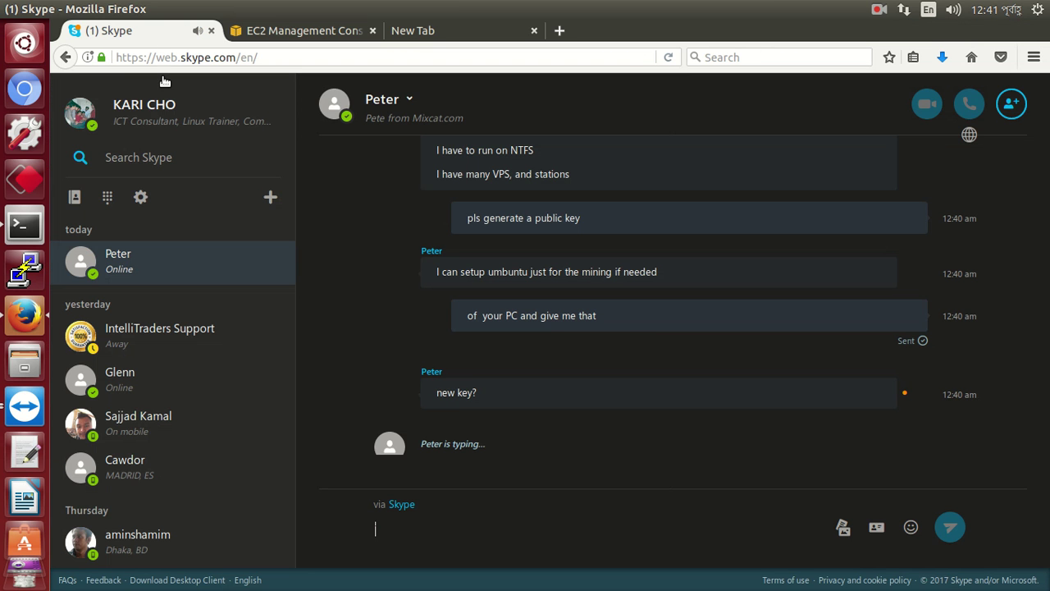
{"action": "type", "text": "yes"}
{"action": "key", "text": "Return"}
{"action": "type", "text": "gen"}
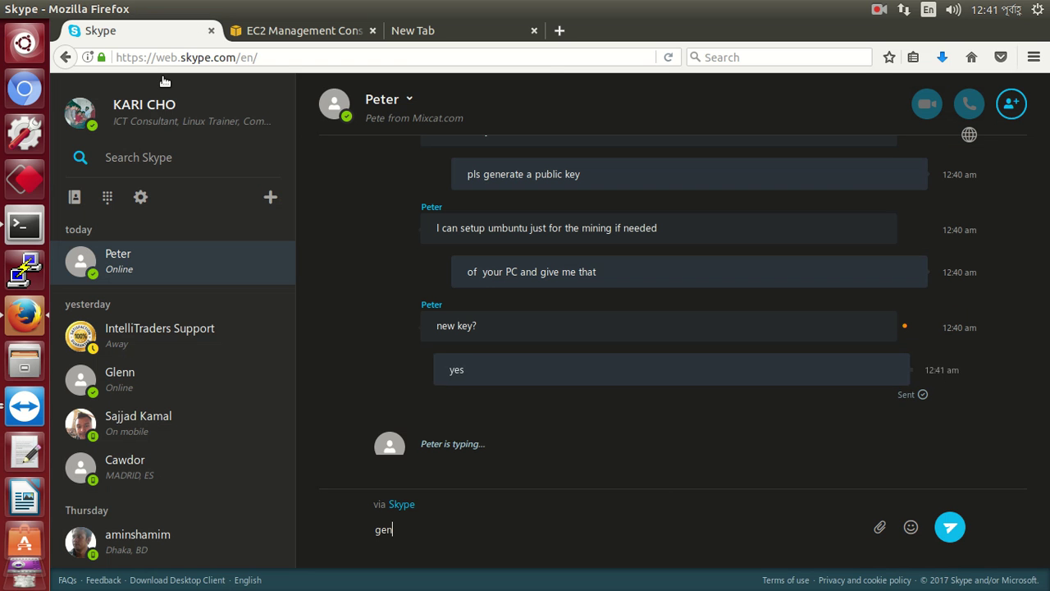
{"action": "type", "text": "erate a new"}
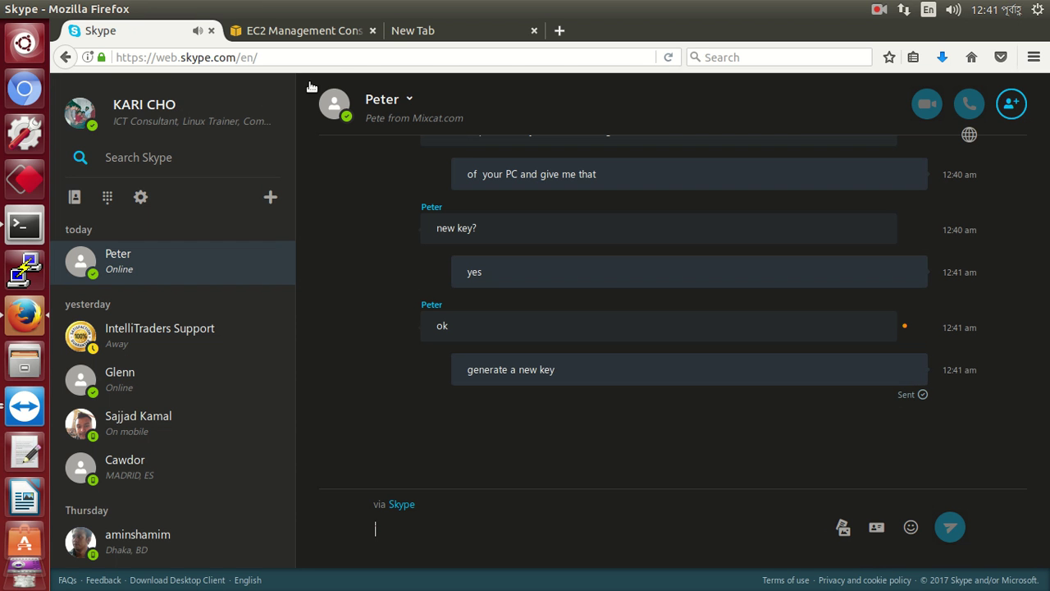
Save a screenshot of the EC2 Import Key Pair dialog to the Pictures folder, then dismiss the dialog
{"action": "left_click", "coordinate": [322, 35]}
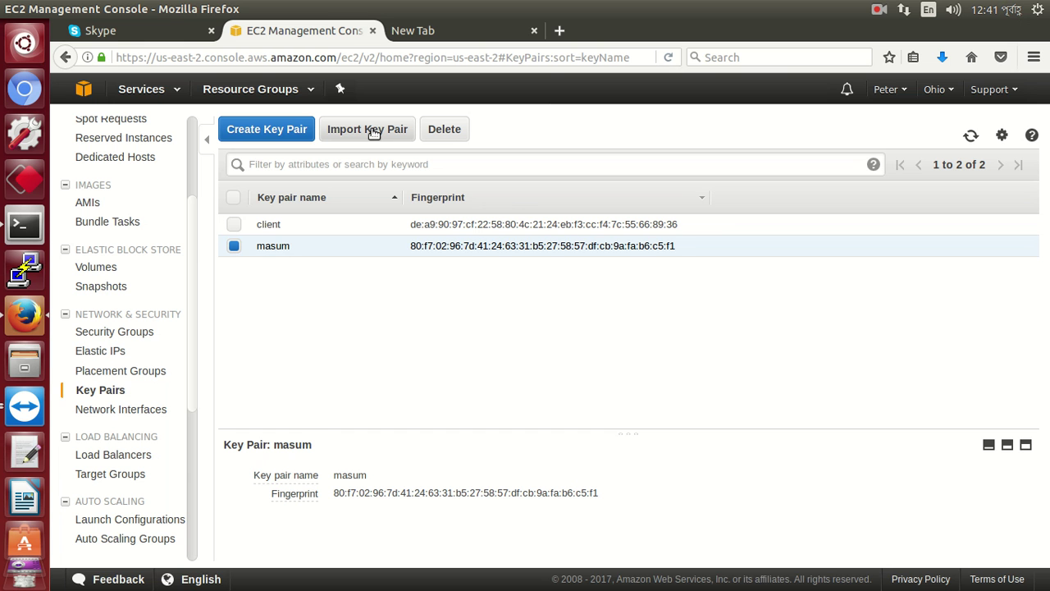
{"action": "left_click", "coordinate": [371, 131]}
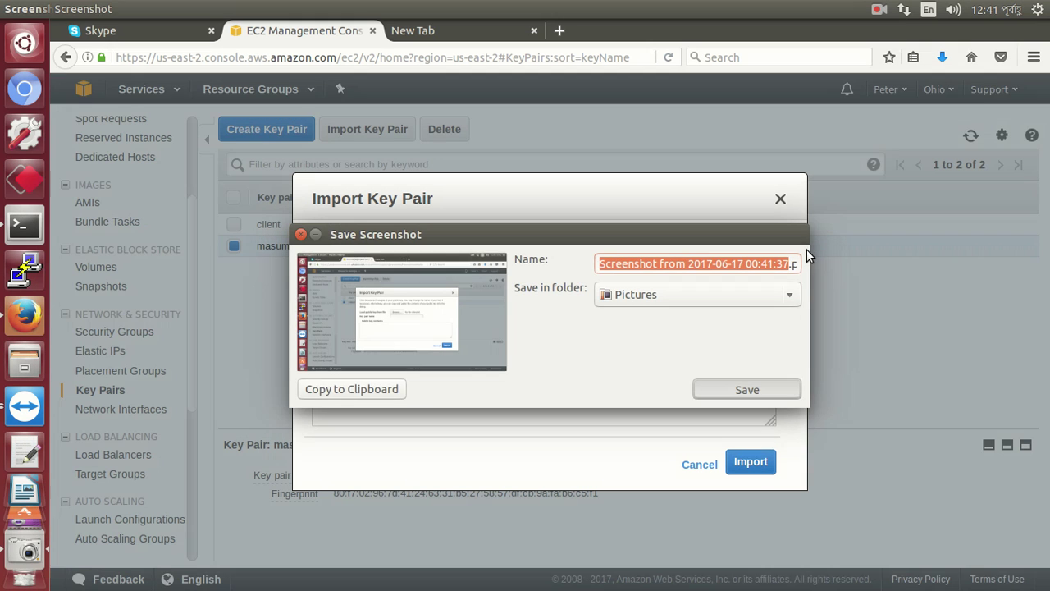
{"action": "key", "text": "Return"}
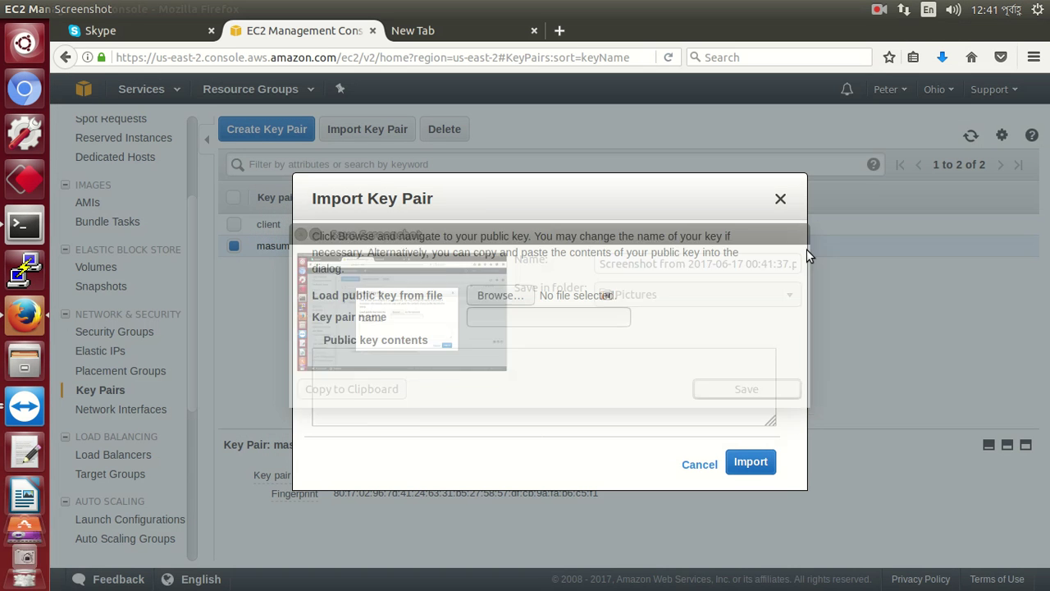
{"action": "left_click", "coordinate": [780, 199]}
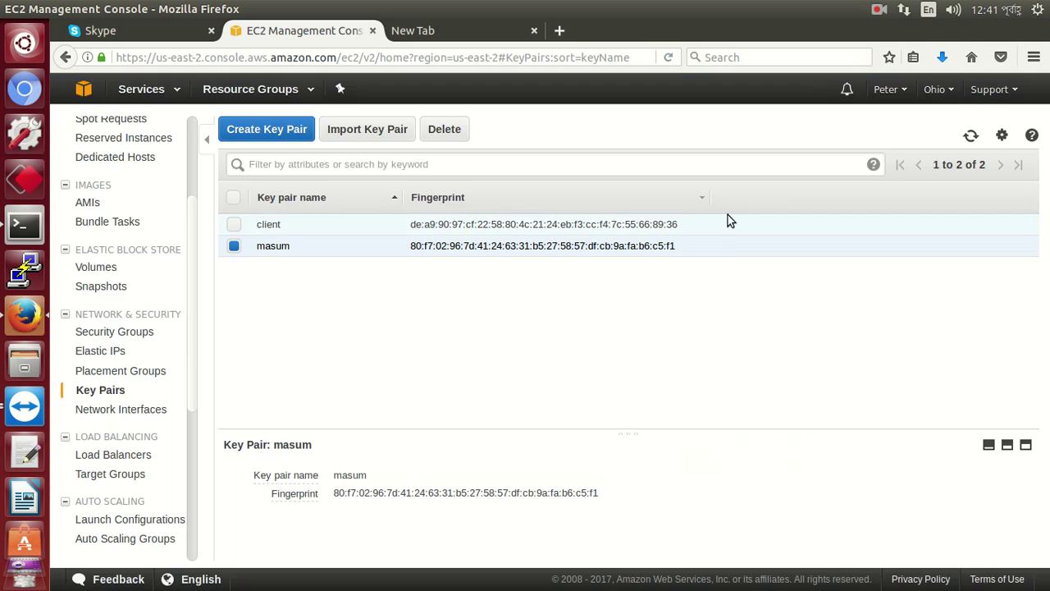
{"action": "left_click", "coordinate": [135, 28]}
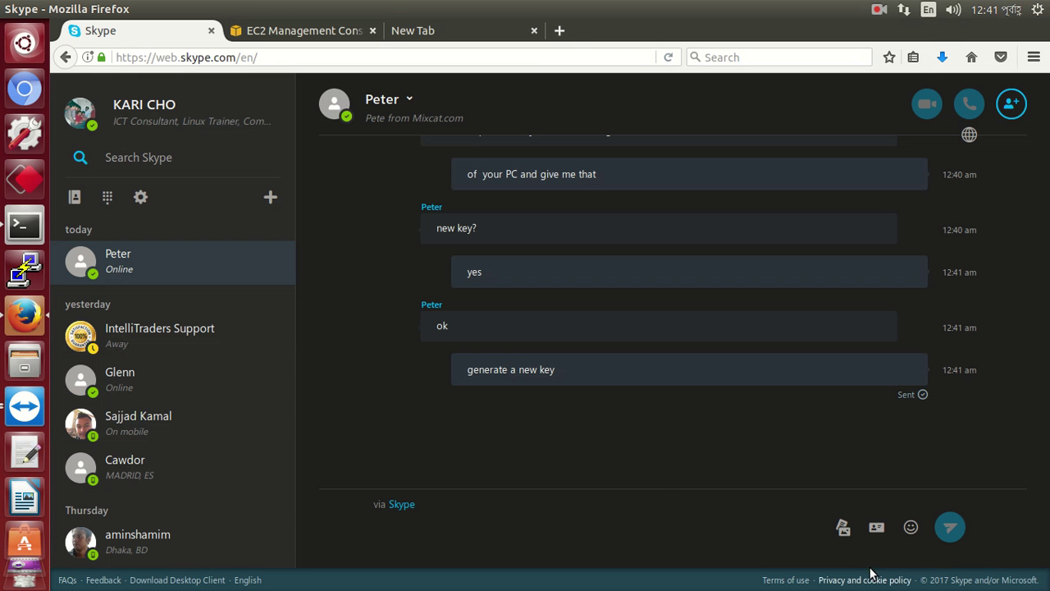
{"action": "left_click", "coordinate": [843, 530]}
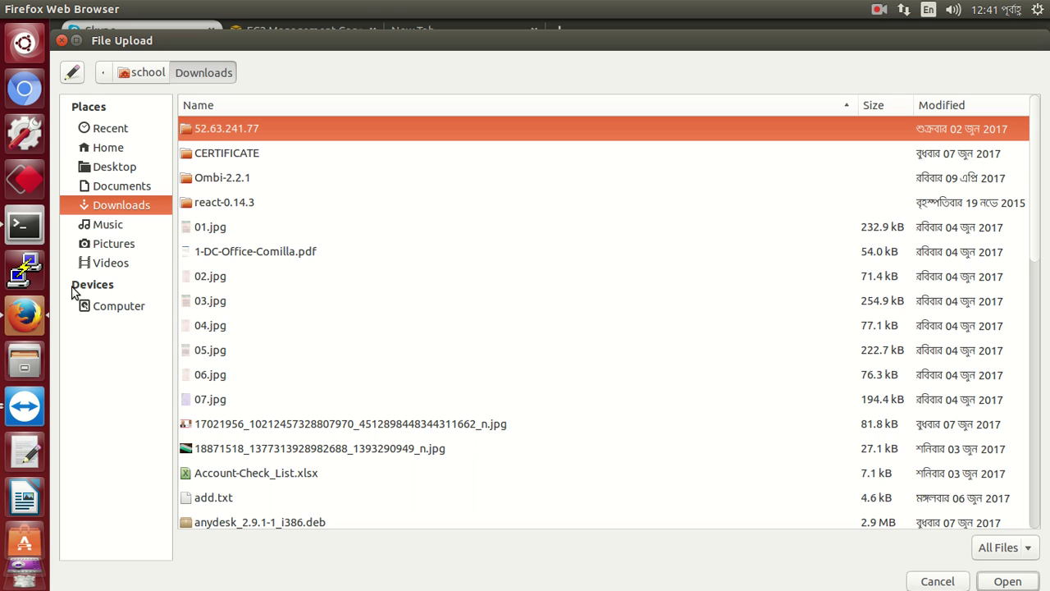
{"action": "left_click", "coordinate": [123, 243]}
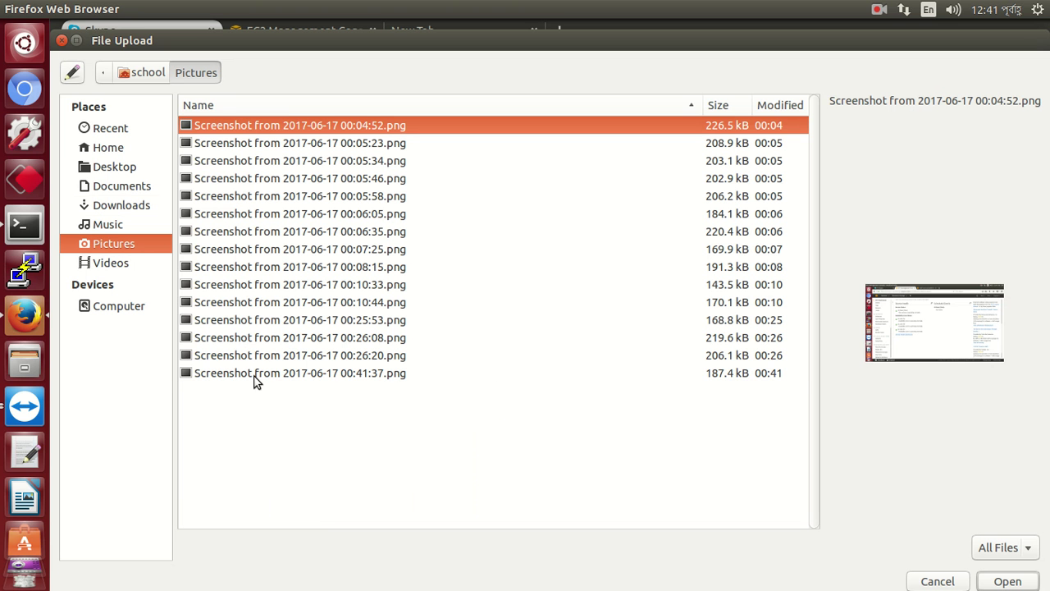
{"action": "left_click", "coordinate": [255, 374]}
{"action": "left_click", "coordinate": [1011, 581]}
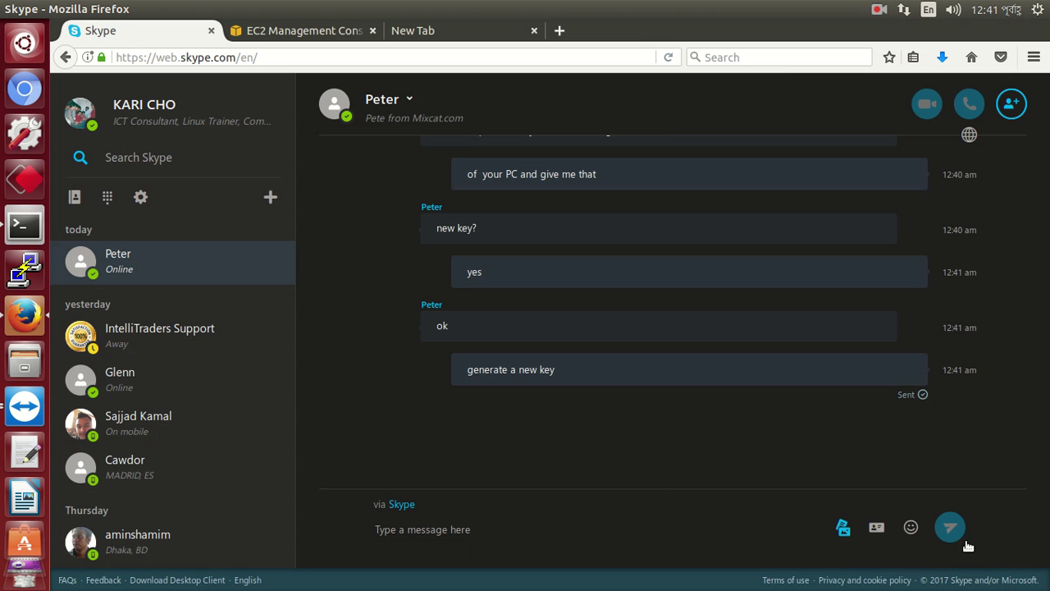
Copy the EC2 Key Pairs page address and send it to the contact in the Skype chat
{"action": "left_click", "coordinate": [317, 33]}
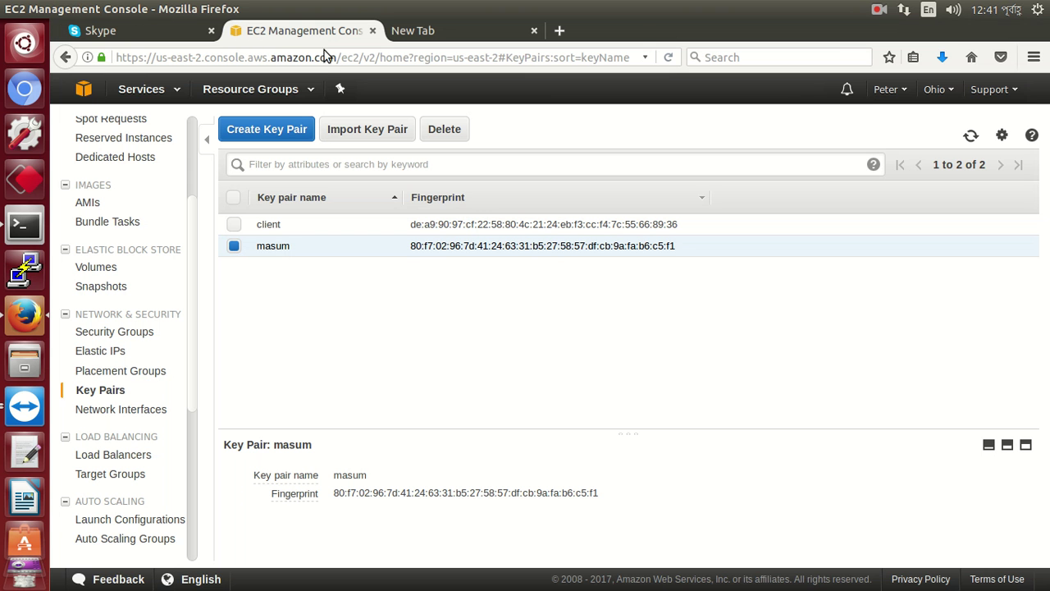
{"action": "left_click", "coordinate": [328, 58]}
{"action": "key", "text": "ctrl+c"}
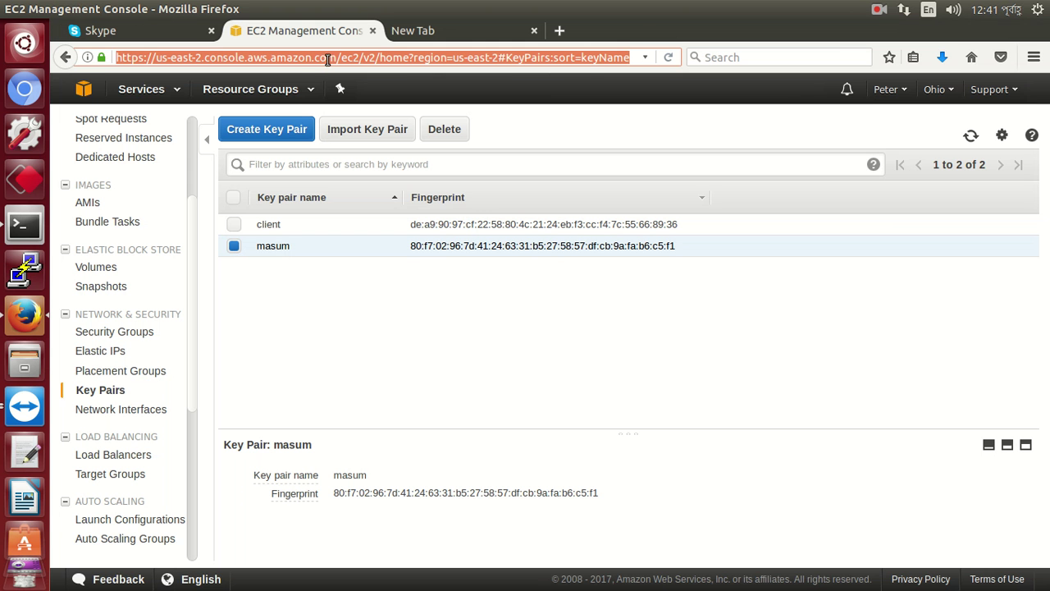
{"action": "left_click", "coordinate": [154, 35]}
{"action": "key", "text": "ctrl+v"}
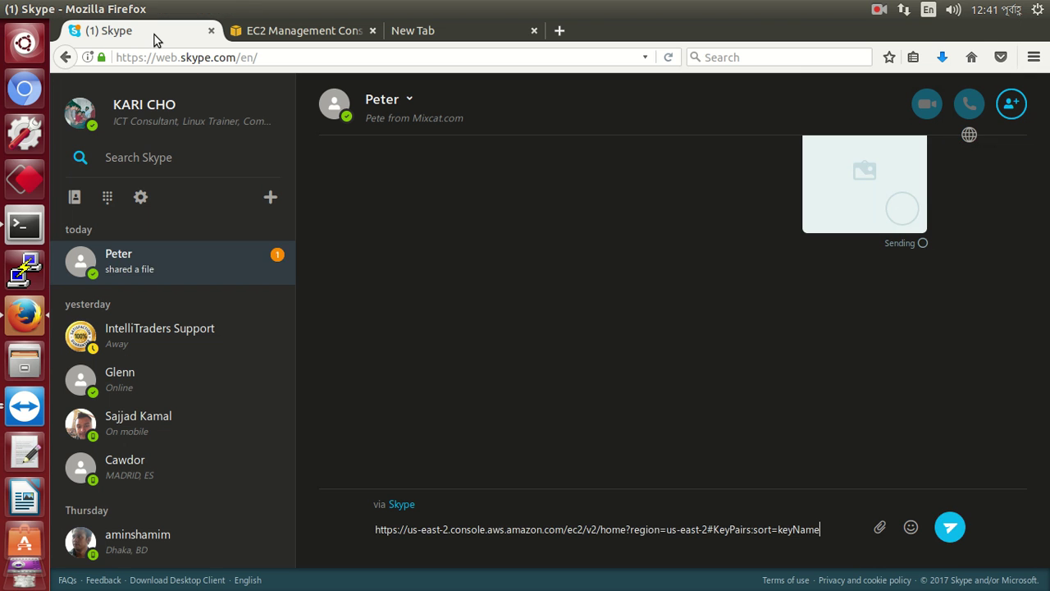
{"action": "key", "text": "Return"}
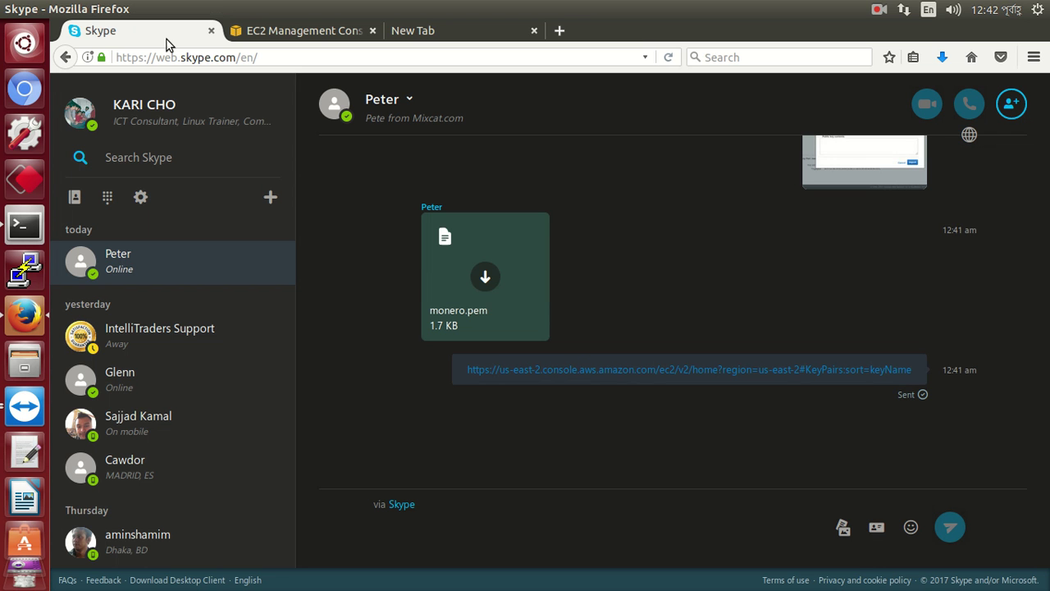
Download the monero.pem file shared by the contact in the chat and save it to disk
{"action": "left_click", "coordinate": [485, 278]}
{"action": "left_click", "coordinate": [484, 278]}
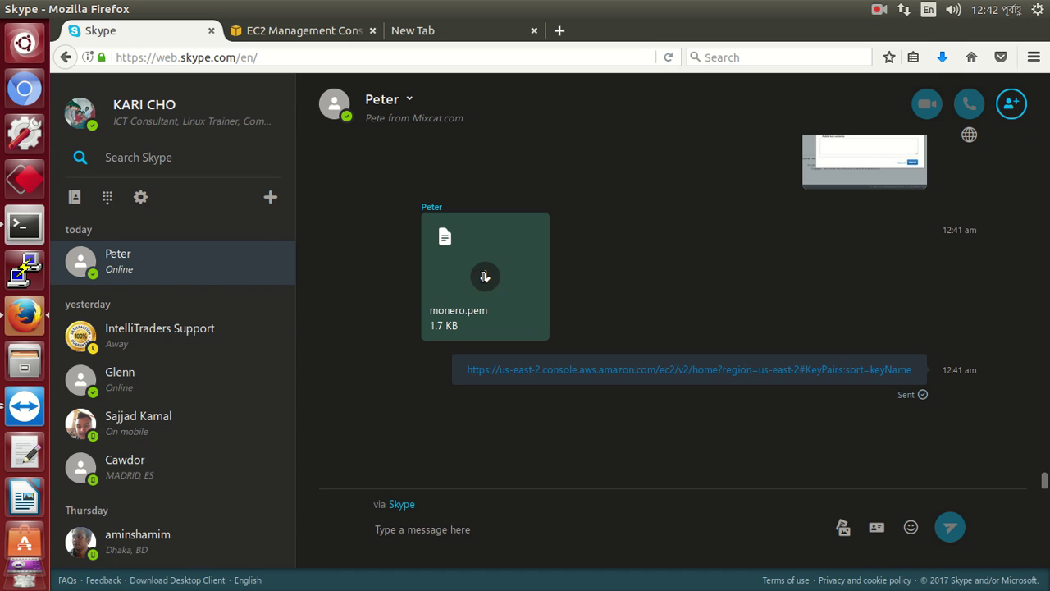
{"action": "left_click", "coordinate": [496, 329]}
{"action": "left_click", "coordinate": [475, 390]}
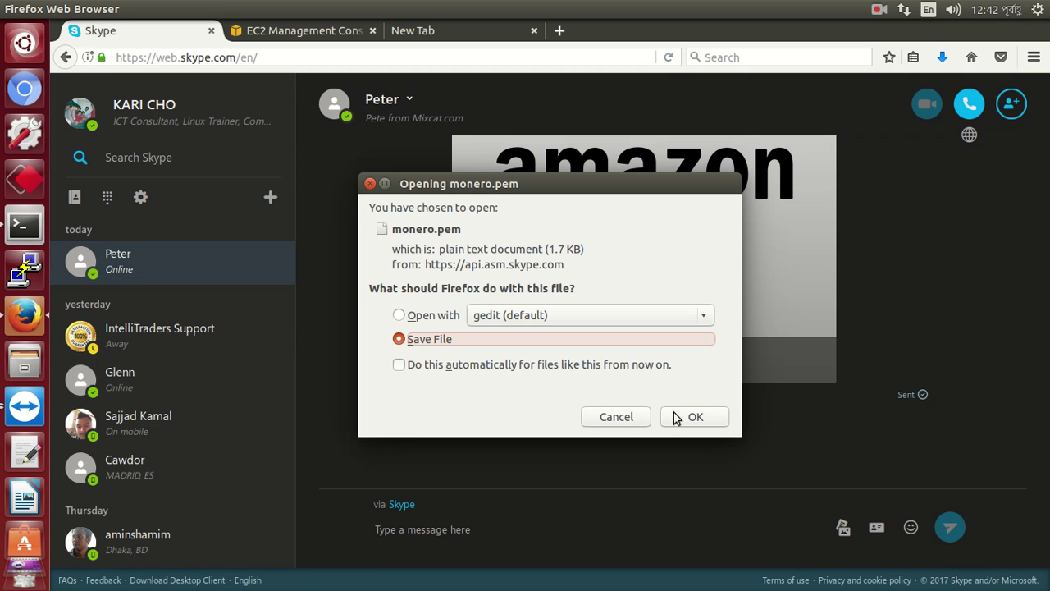
{"action": "key", "text": "Return"}
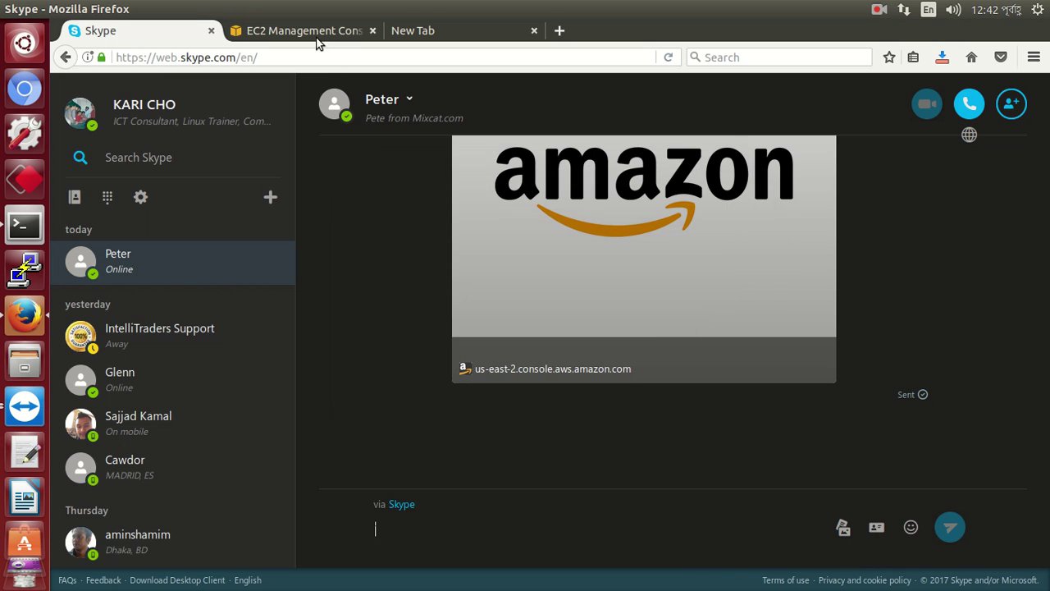
Try to import a key pair named monero in EC2 using monero.pem from the Downloads folder
{"action": "left_click", "coordinate": [312, 33]}
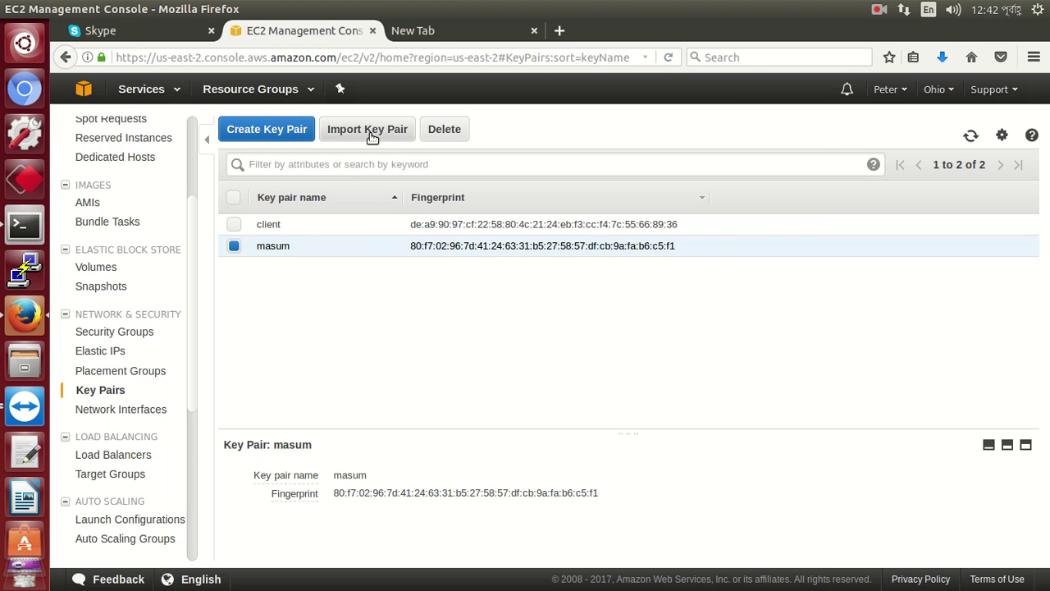
{"action": "left_click", "coordinate": [369, 131]}
{"action": "left_click", "coordinate": [502, 295]}
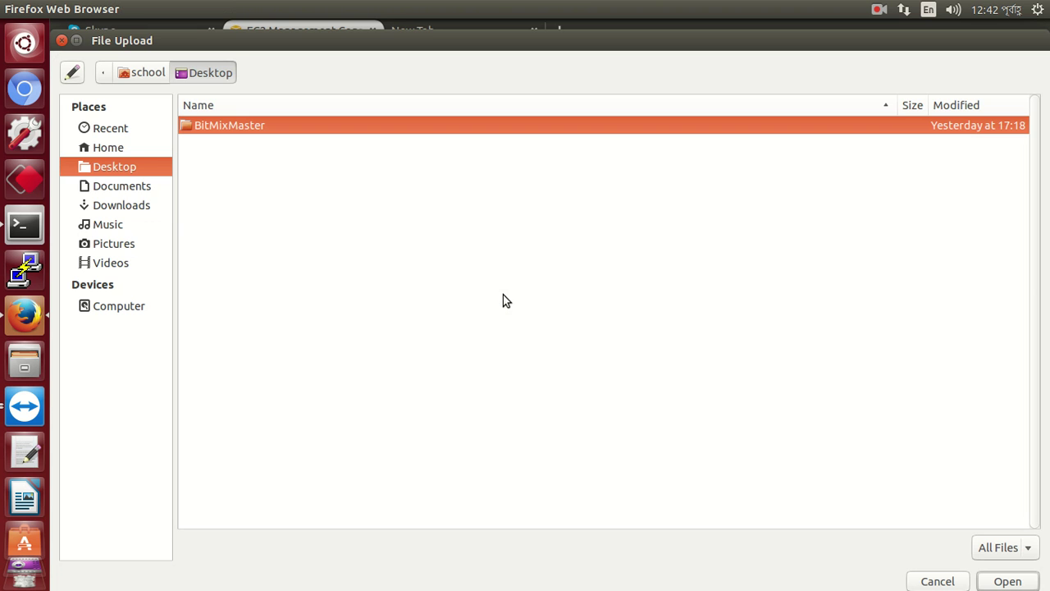
{"action": "left_click", "coordinate": [140, 207]}
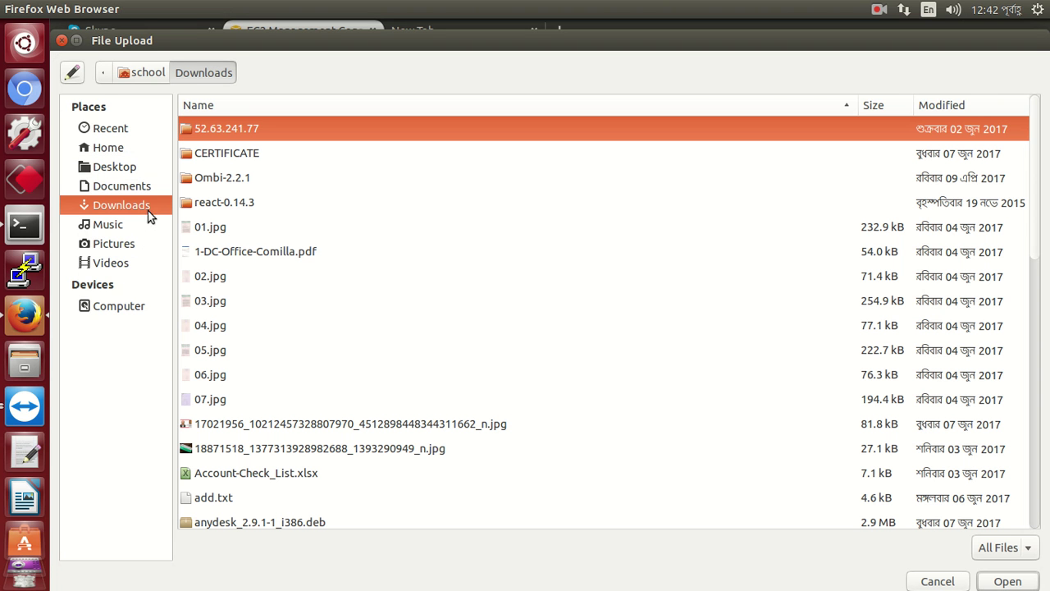
{"action": "left_click", "coordinate": [328, 388]}
{"action": "scroll", "coordinate": [360, 401], "scroll_direction": "down", "scroll_amount": 5}
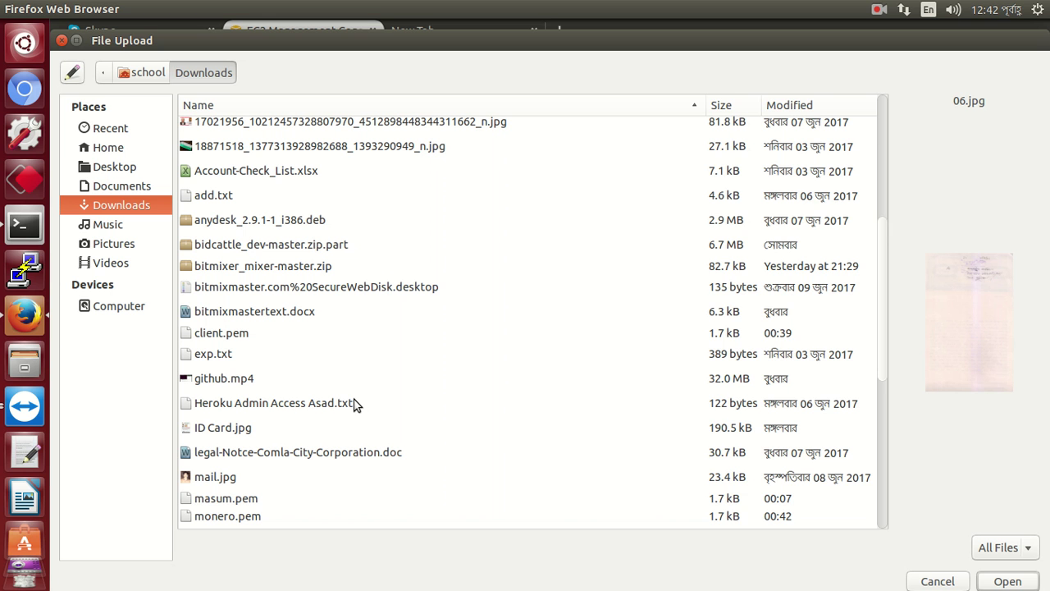
{"action": "left_click", "coordinate": [286, 515]}
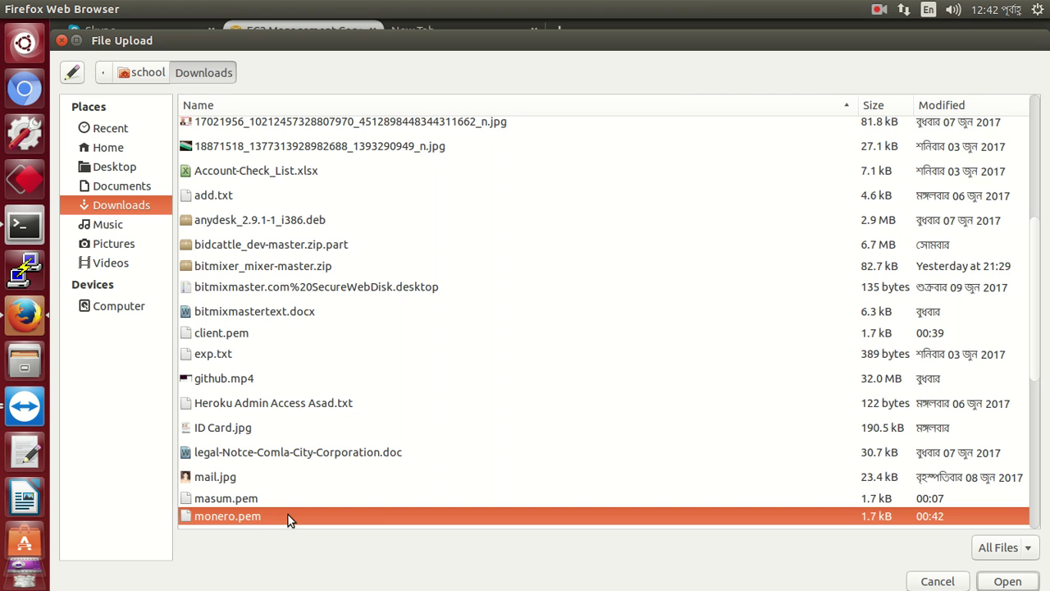
{"action": "left_click", "coordinate": [1008, 581]}
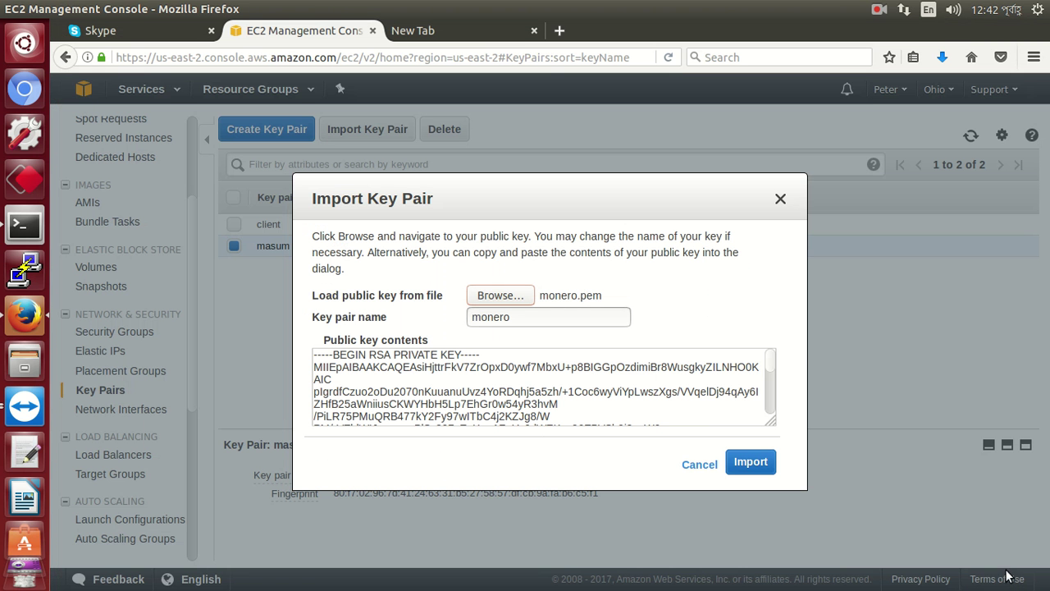
{"action": "left_click", "coordinate": [751, 463]}
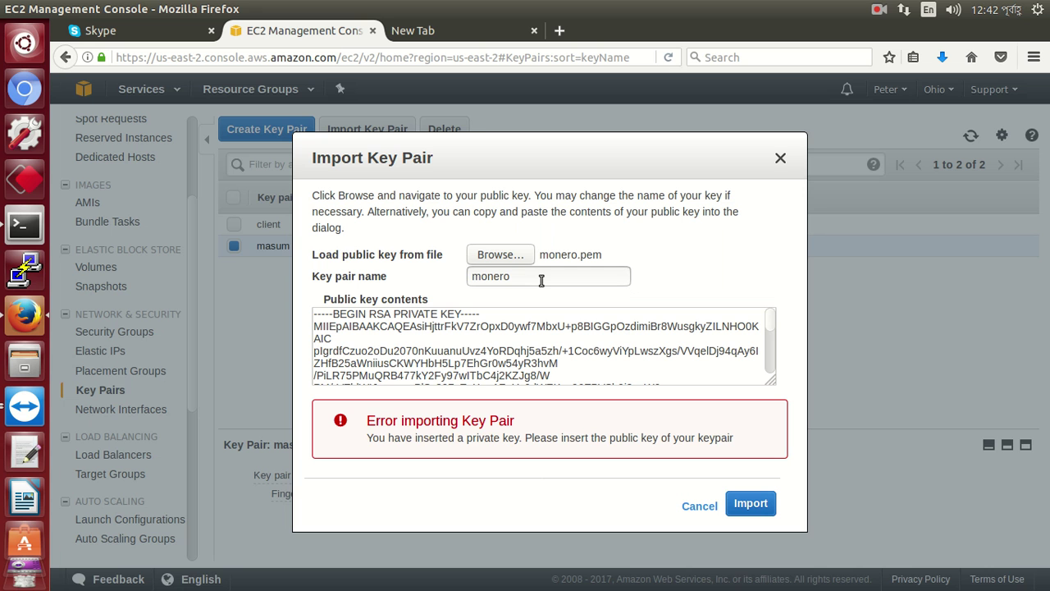
Copy the full Error importing Key Pair message and send it to the contact in the Skype chat
{"action": "left_click_drag", "start_coordinate": [366, 418], "coordinate": [645, 483]}
{"action": "key", "text": "ctrl+c"}
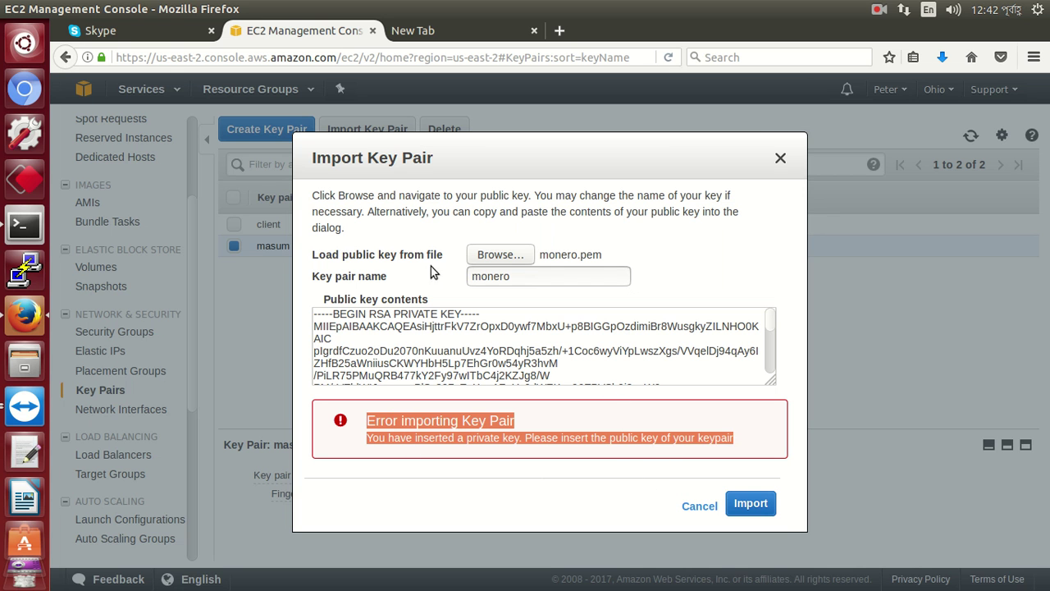
{"action": "left_click", "coordinate": [164, 36]}
{"action": "key", "text": "ctrl+v"}
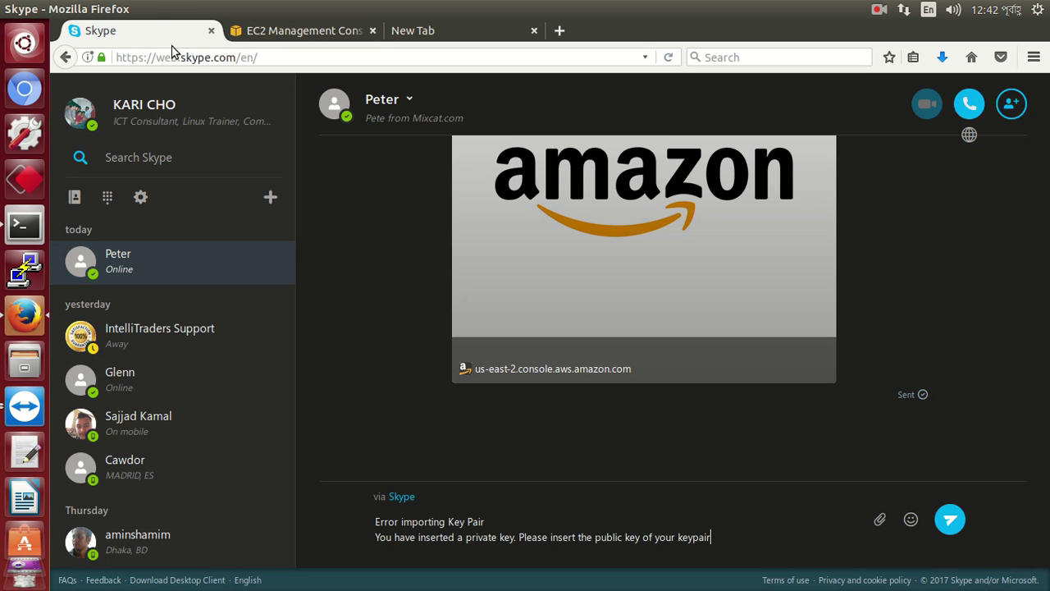
{"action": "key", "text": "Return"}
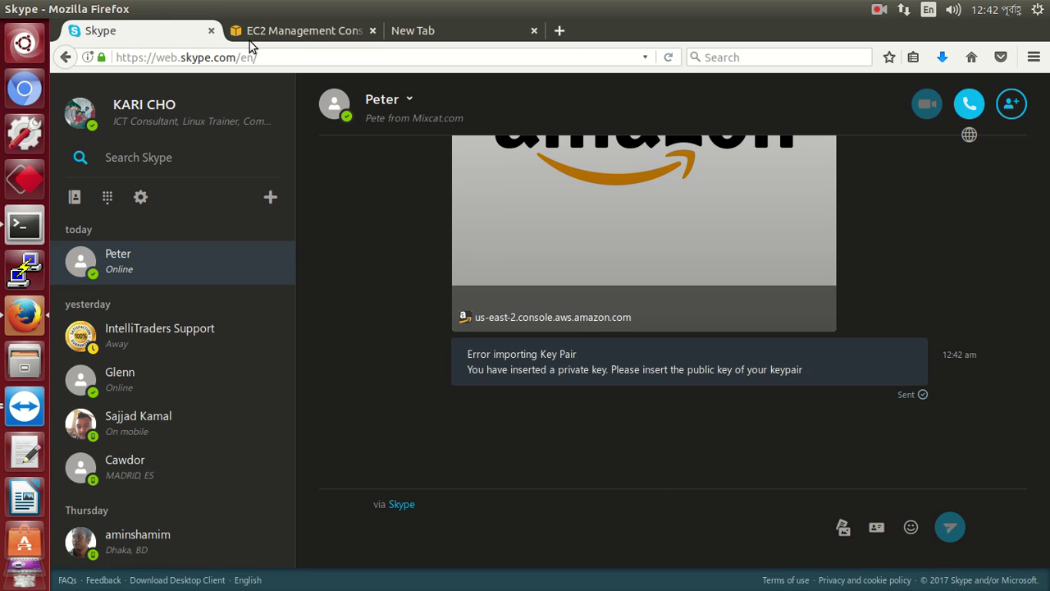
Save a screenshot of the key pair import error to the Pictures folder, then cancel the Import Key Pair dialog
{"action": "left_click", "coordinate": [312, 36]}
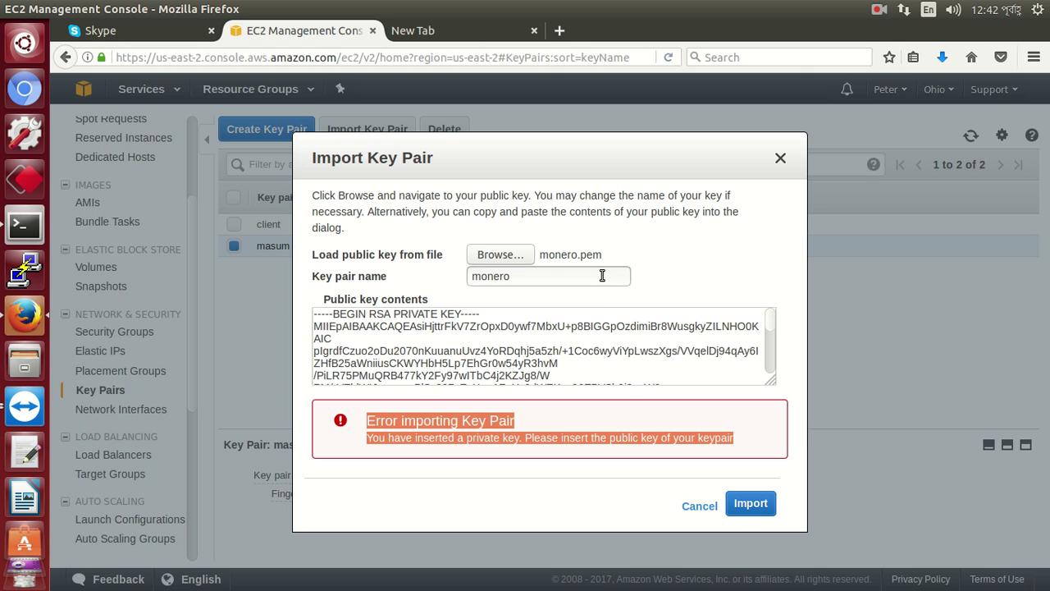
{"action": "key", "text": "Print"}
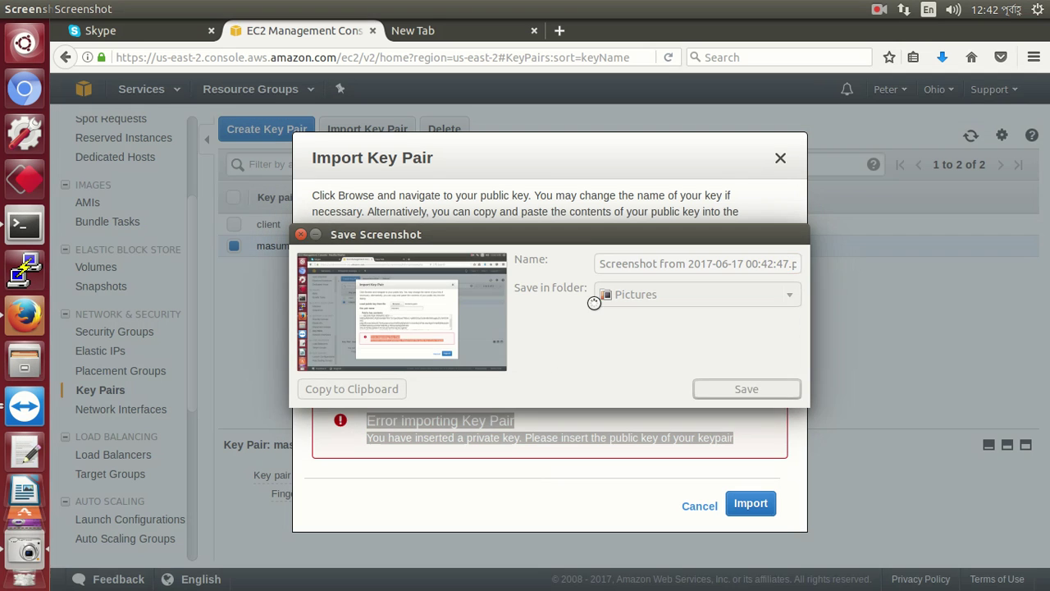
{"action": "key", "text": "Escape"}
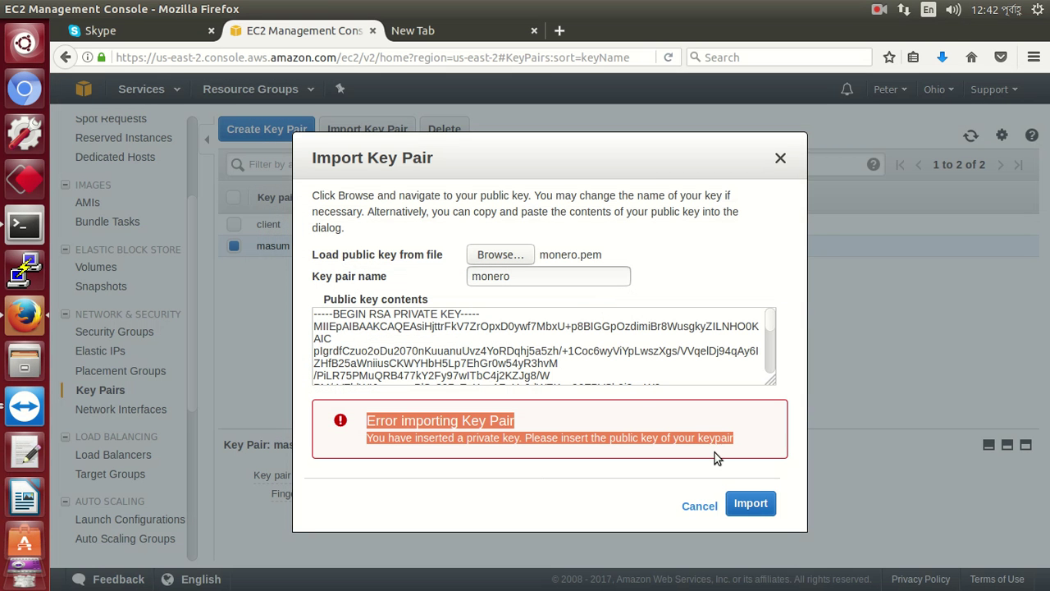
{"action": "left_click", "coordinate": [696, 506]}
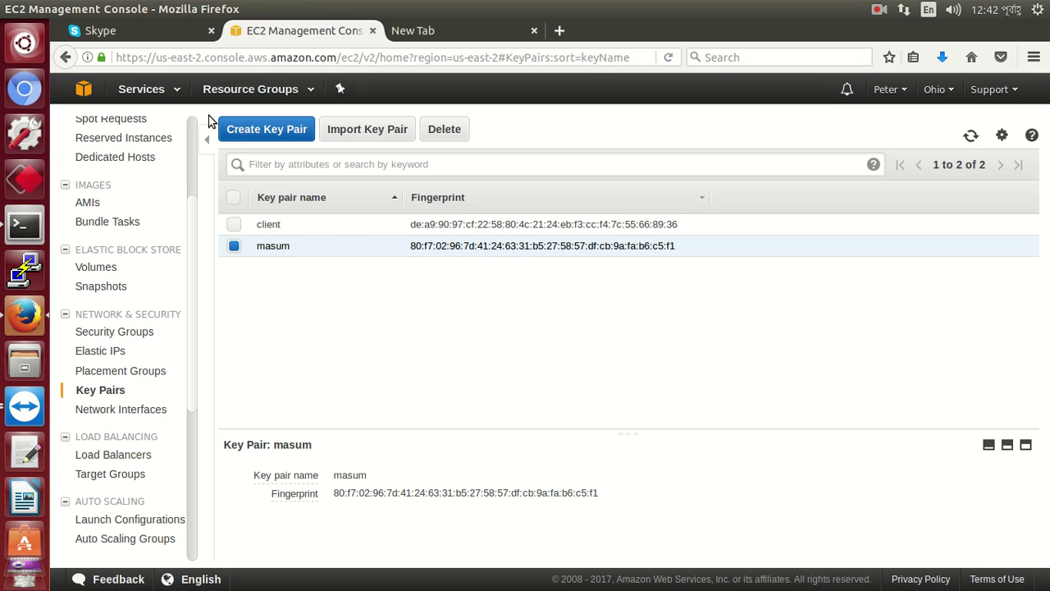
{"action": "left_click", "coordinate": [161, 36]}
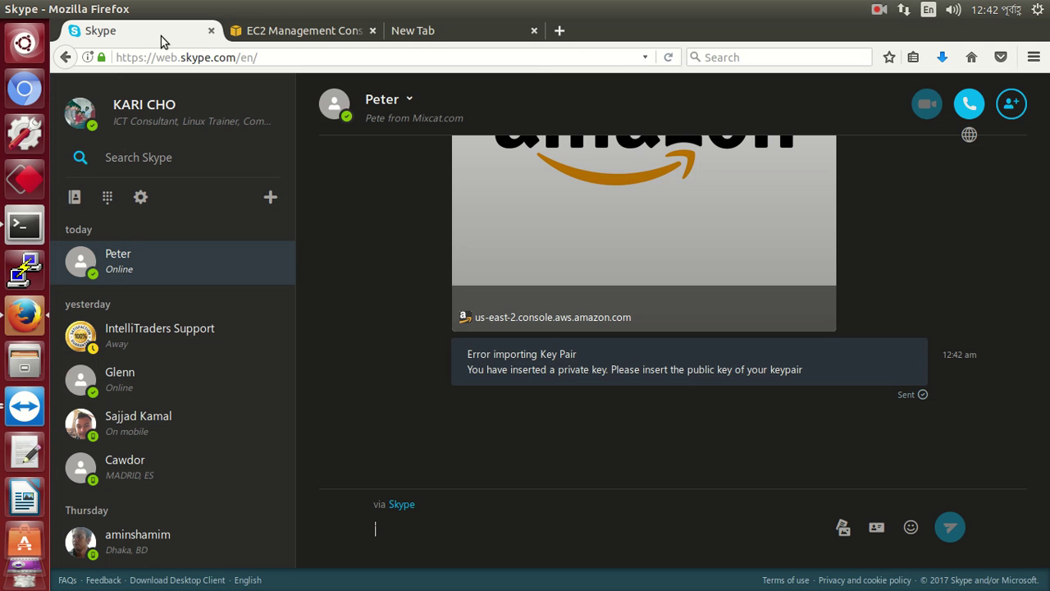
{"action": "left_click", "coordinate": [843, 527]}
{"action": "left_click", "coordinate": [417, 394]}
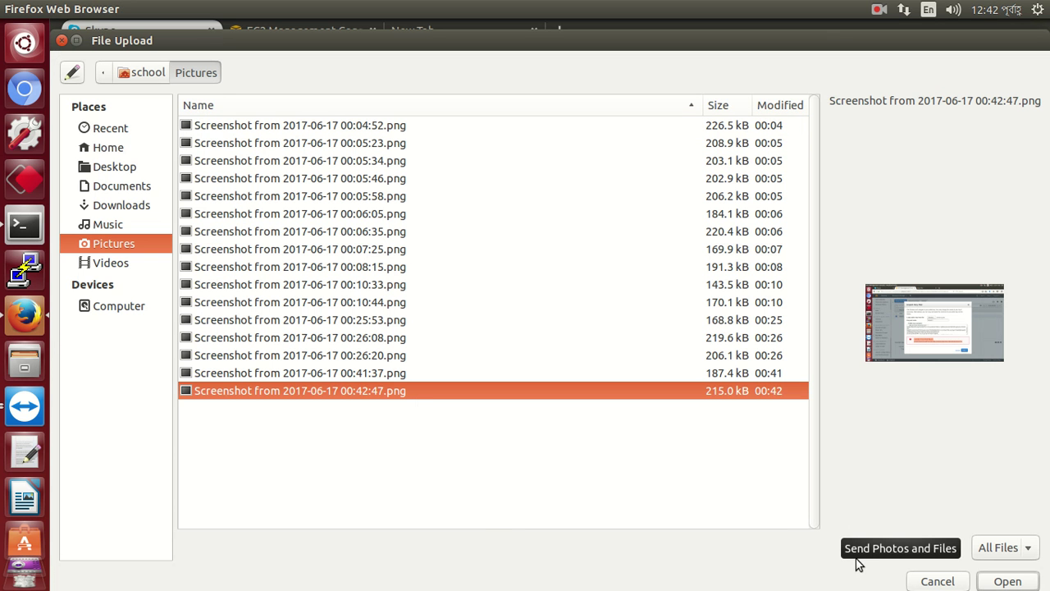
{"action": "left_click", "coordinate": [1008, 581]}
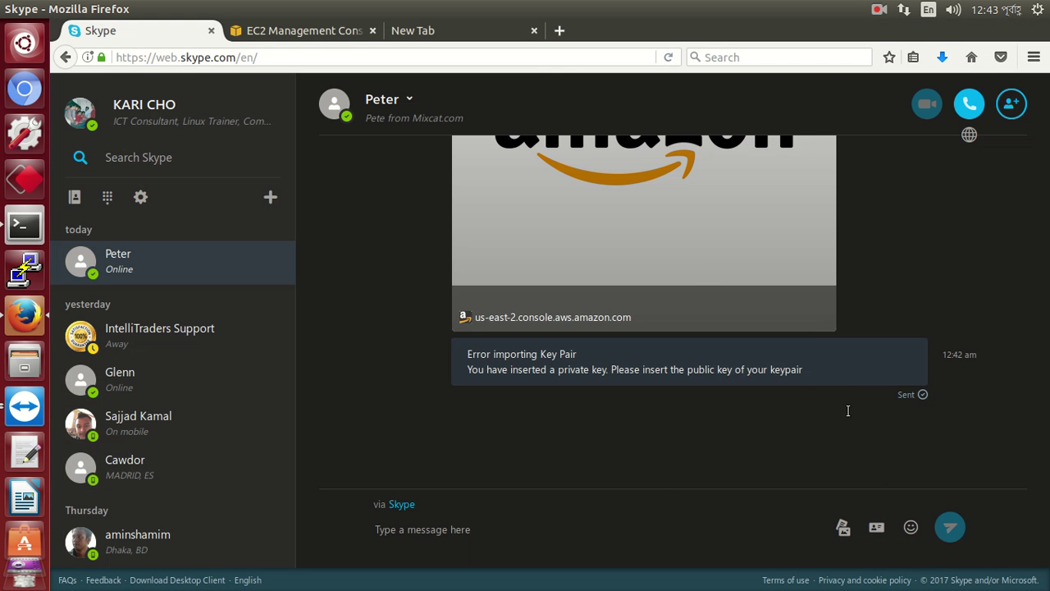
Search Google for "how to generate publick key windows" in the empty browser tab
{"action": "left_click", "coordinate": [261, 32]}
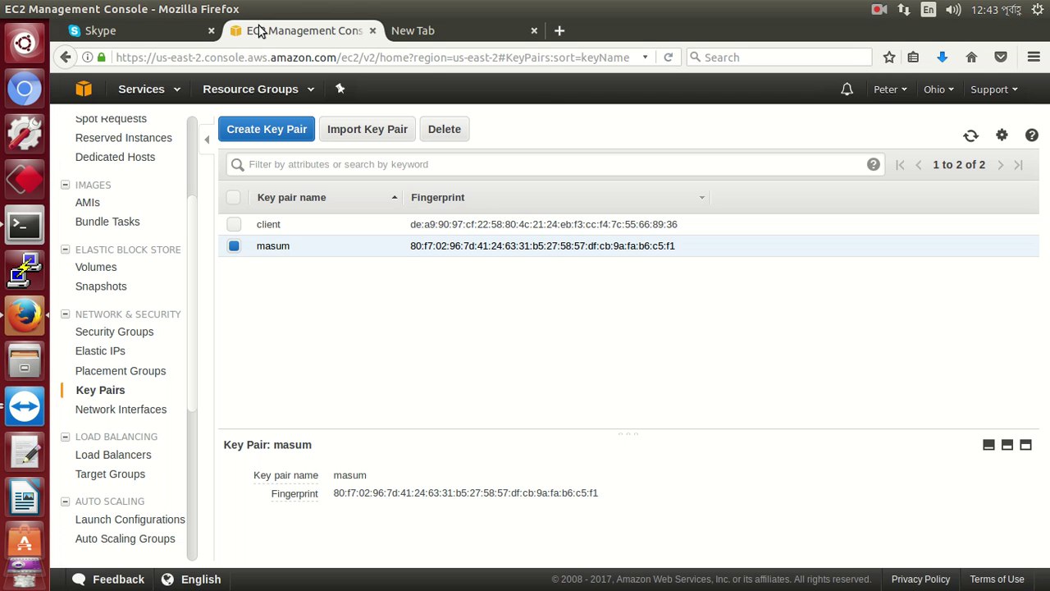
{"action": "left_click", "coordinate": [403, 29]}
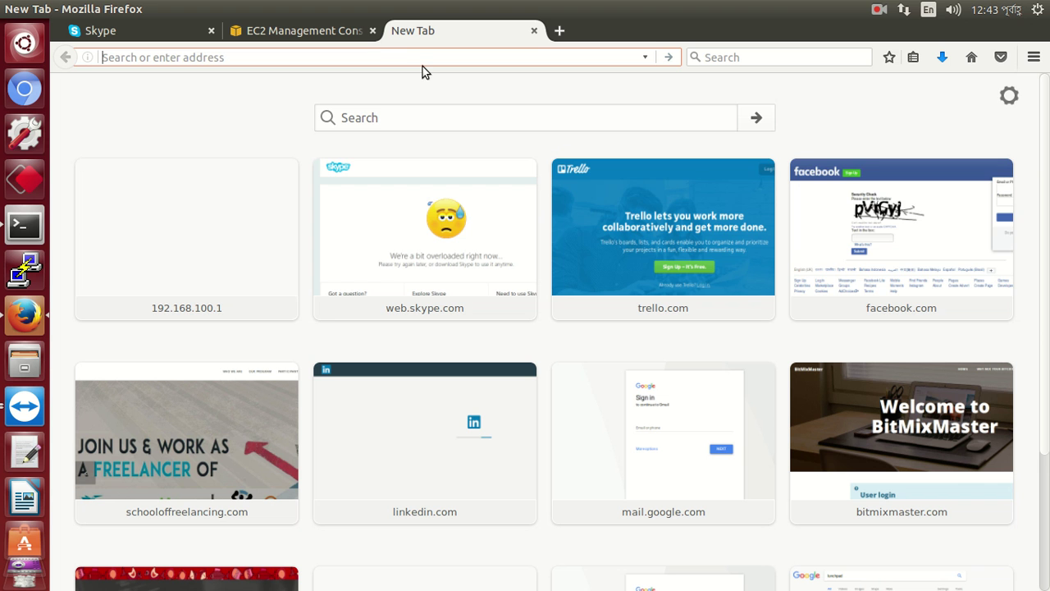
{"action": "type", "text": "how to generate publick j"}
{"action": "key", "text": "BackSpace"}
{"action": "type", "text": "key windows"}
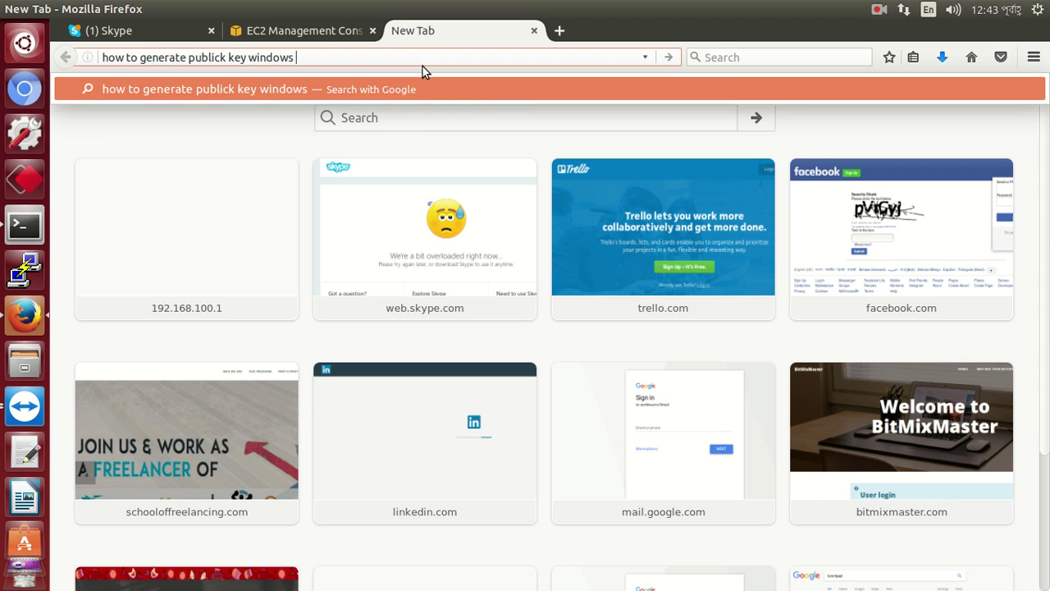
{"action": "key", "text": "Return"}
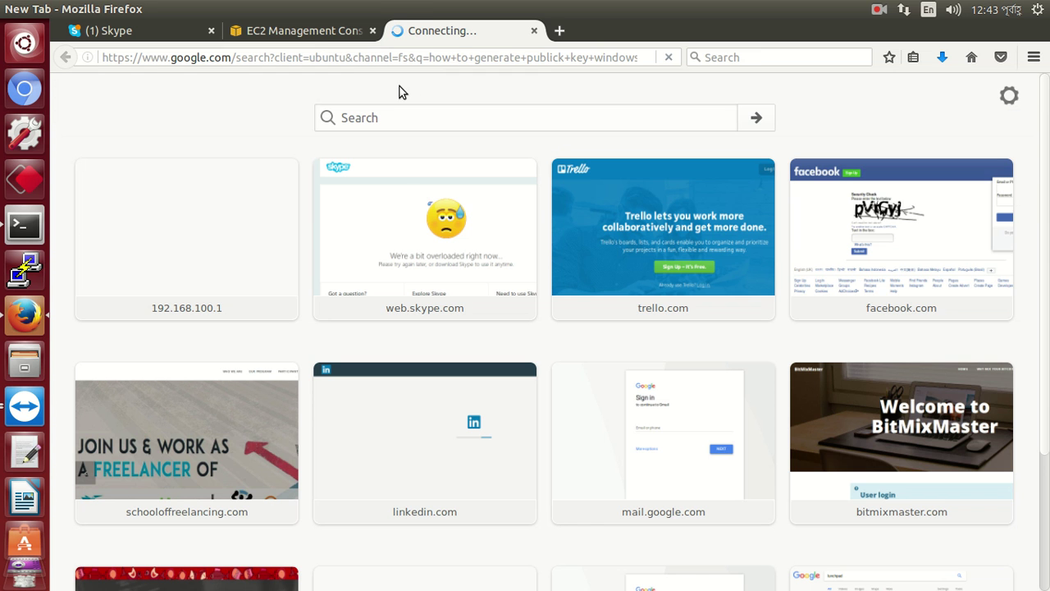
{"action": "left_click", "coordinate": [314, 30]}
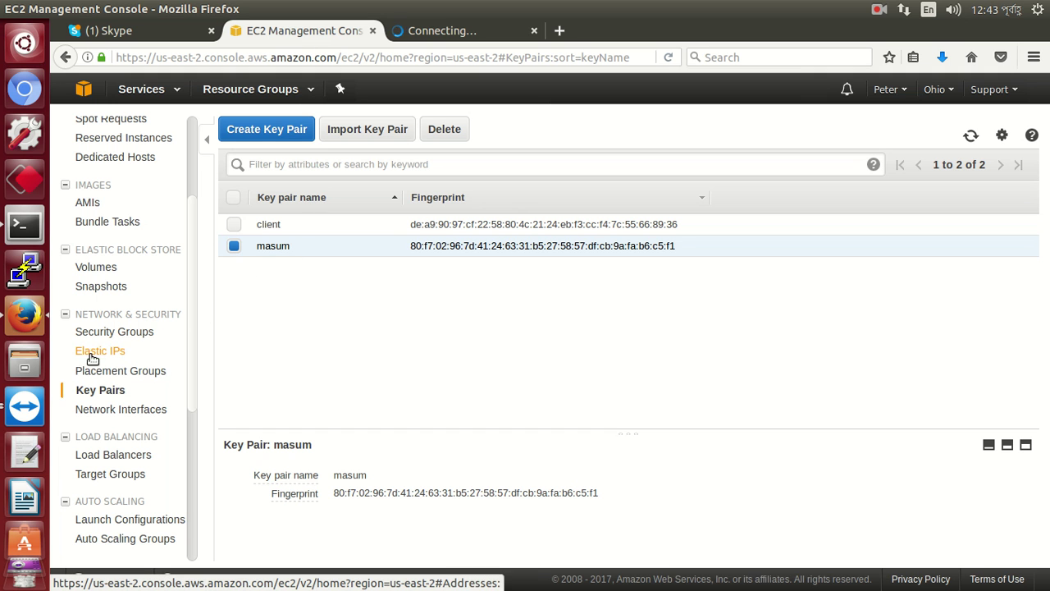
{"action": "scroll", "coordinate": [111, 378], "scroll_direction": "down", "scroll_amount": 1}
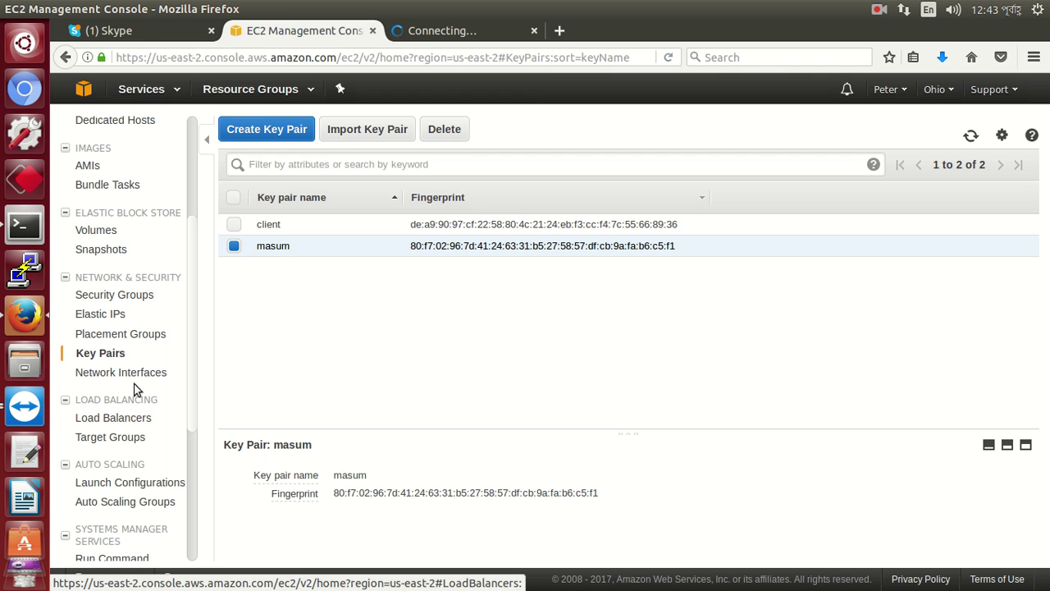
{"action": "left_click", "coordinate": [428, 32]}
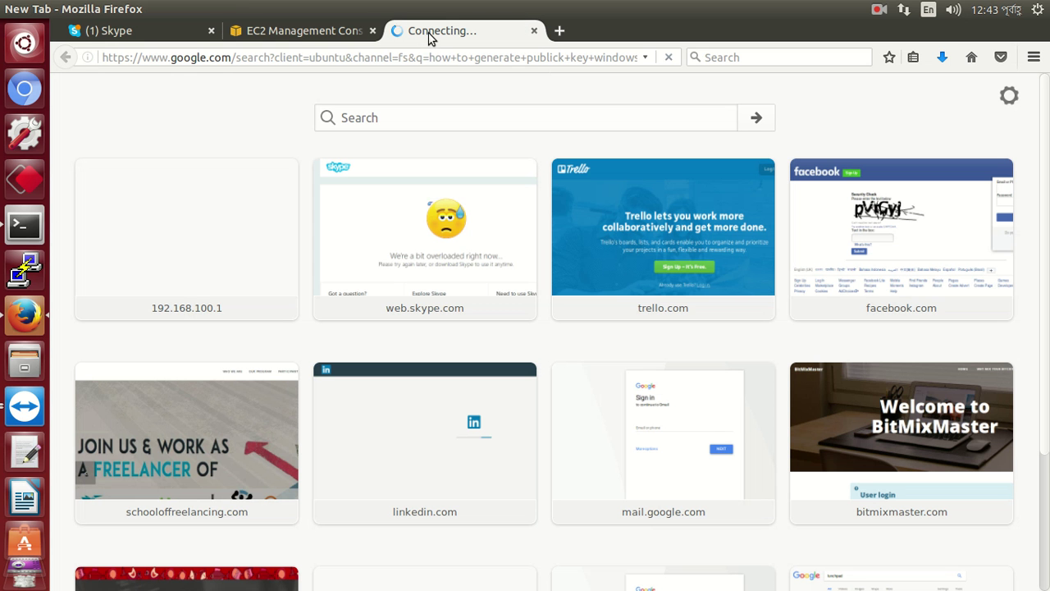
Send the contact client.pem from the Downloads folder in the Skype chat, followed by the message "also check this"
{"action": "left_click", "coordinate": [307, 31]}
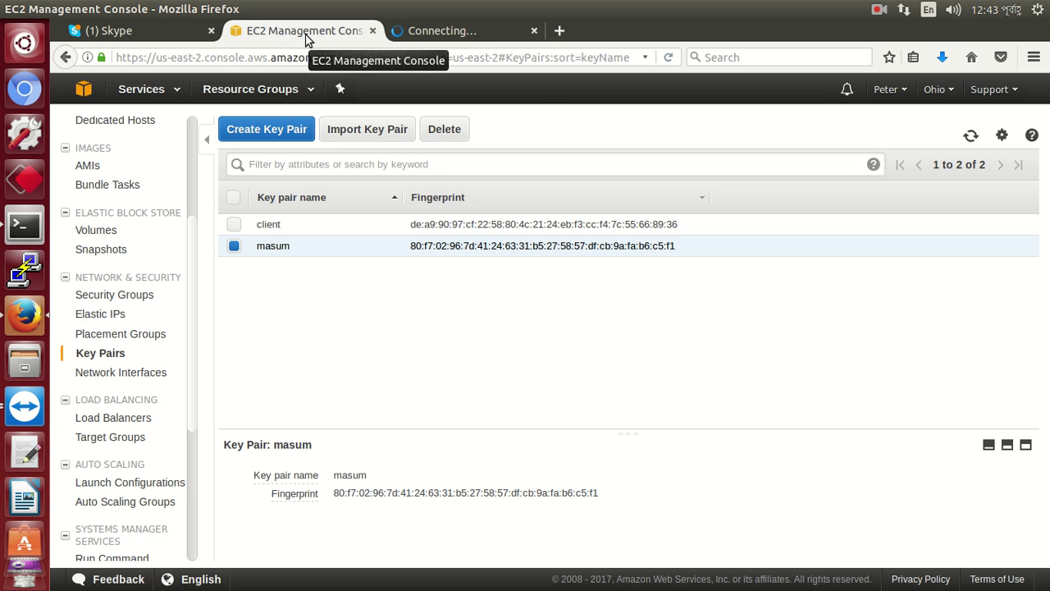
{"action": "left_click", "coordinate": [172, 31]}
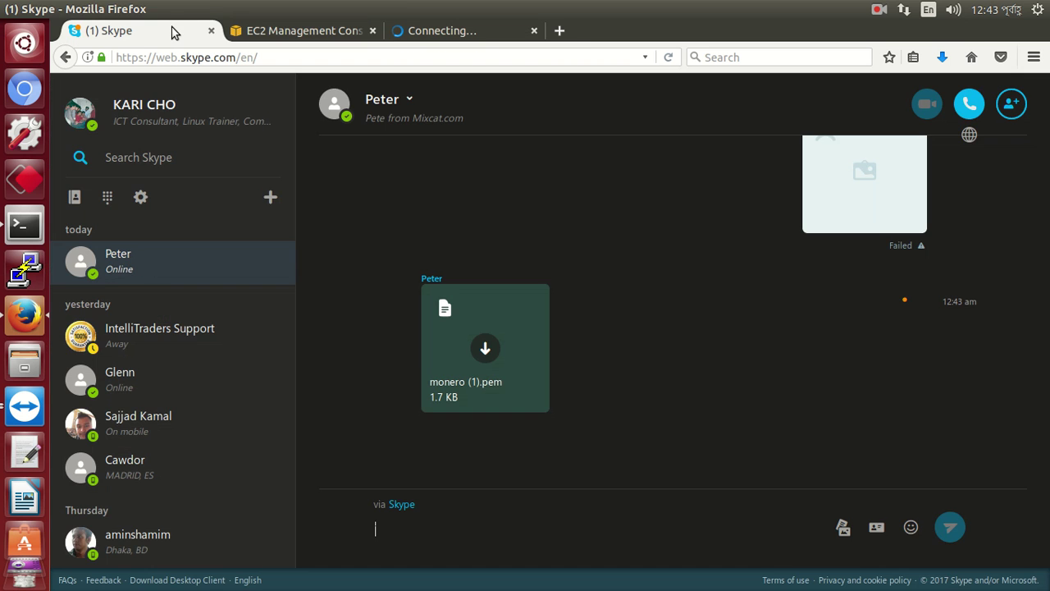
{"action": "left_click", "coordinate": [847, 530]}
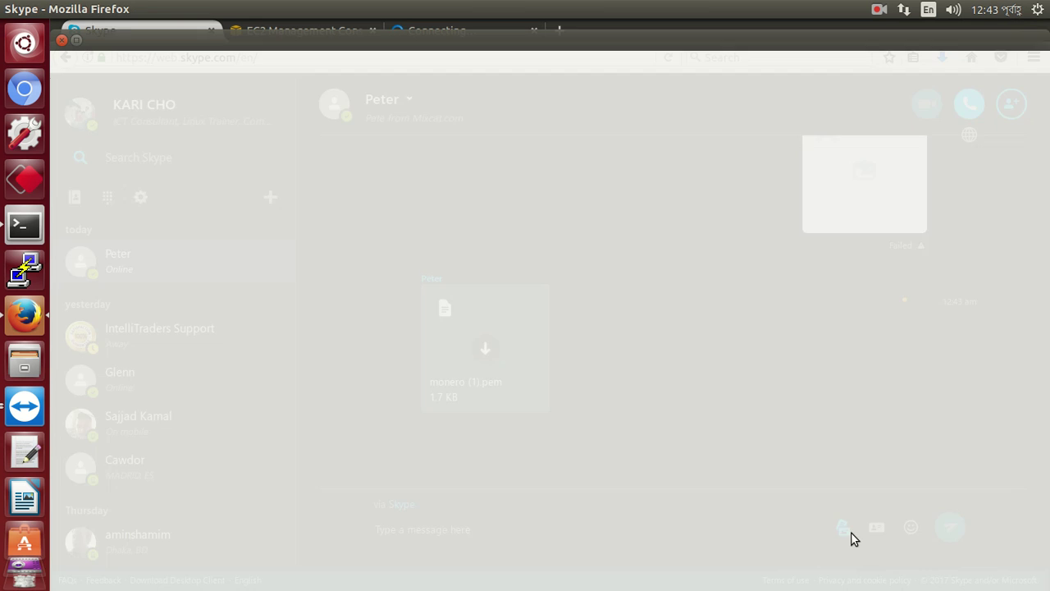
{"action": "left_click", "coordinate": [124, 211]}
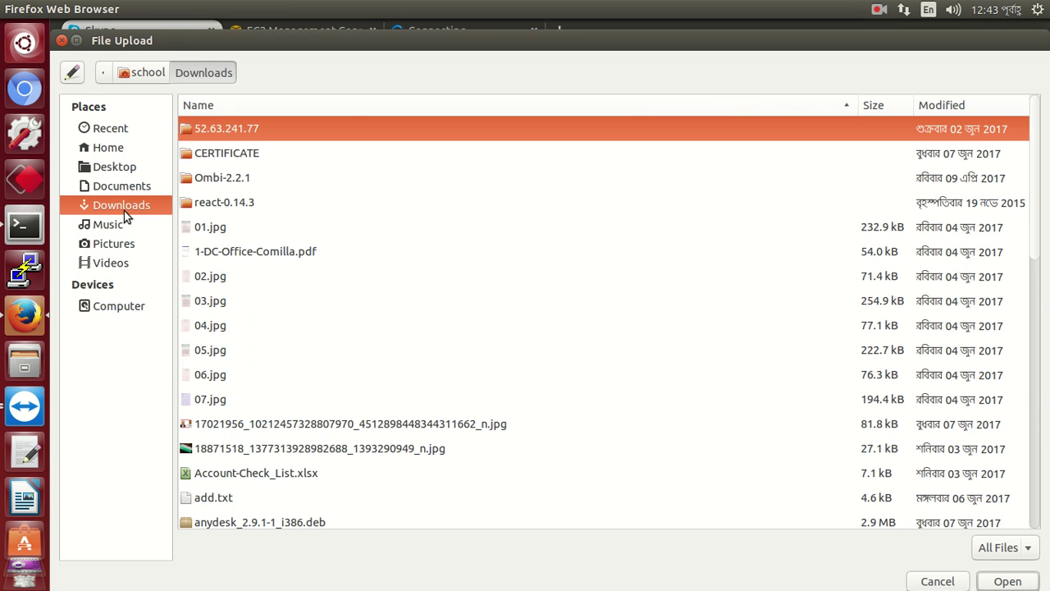
{"action": "scroll", "coordinate": [305, 370], "scroll_direction": "down", "scroll_amount": 5}
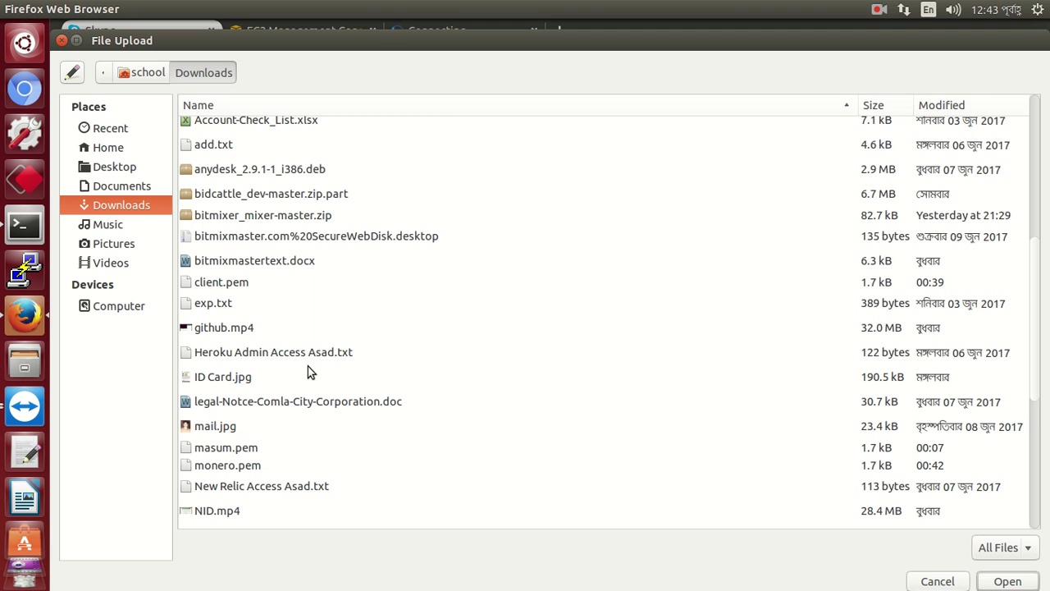
{"action": "scroll", "coordinate": [307, 372], "scroll_direction": "down", "scroll_amount": 5}
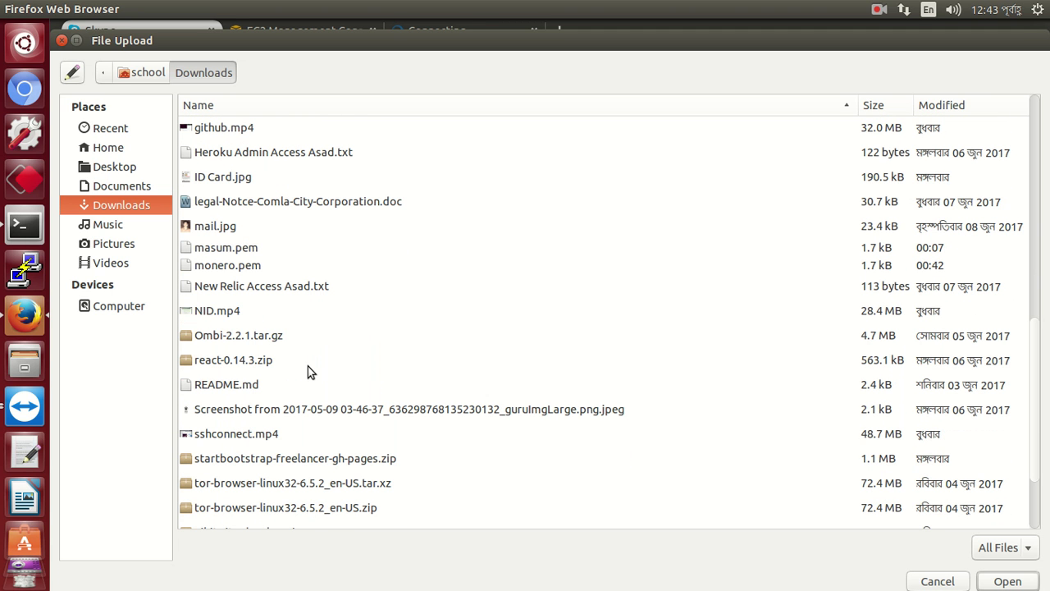
{"action": "scroll", "coordinate": [308, 372], "scroll_direction": "down", "scroll_amount": 3}
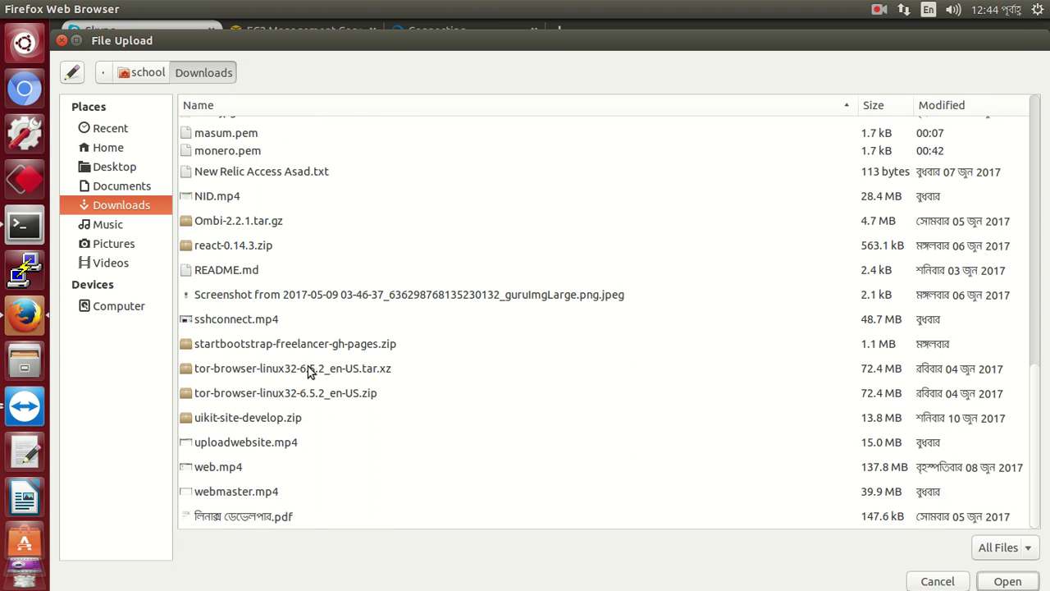
{"action": "left_click", "coordinate": [305, 368]}
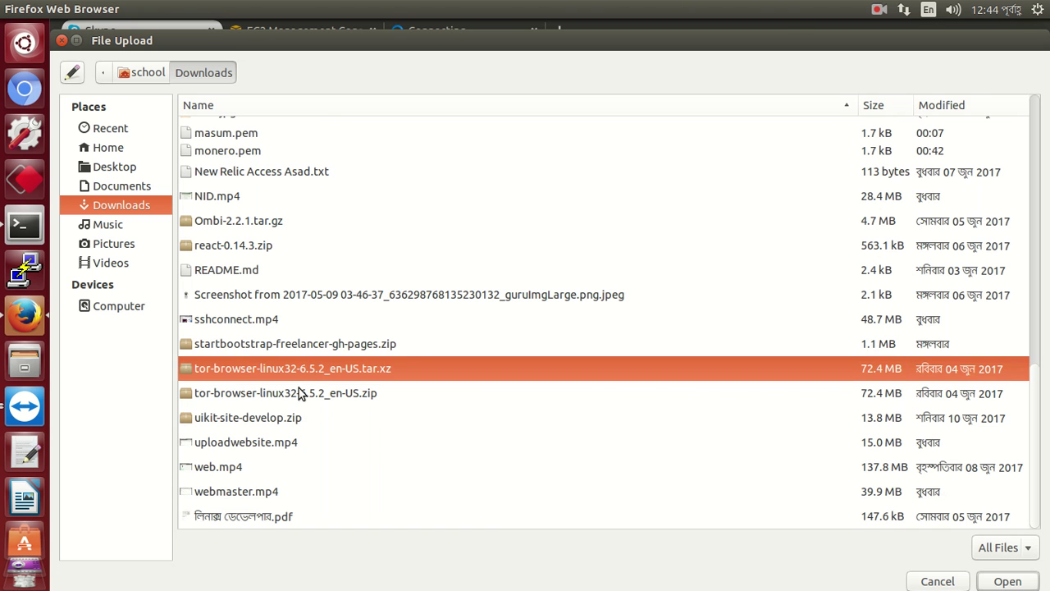
{"action": "type", "text": "cl"}
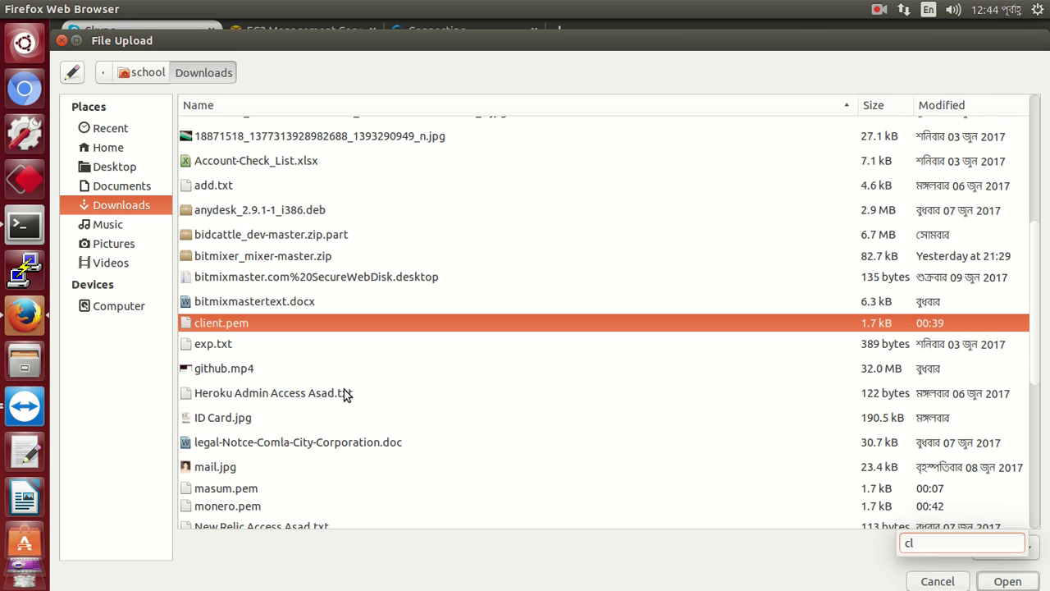
{"action": "left_click", "coordinate": [297, 343]}
{"action": "key", "text": "Up"}
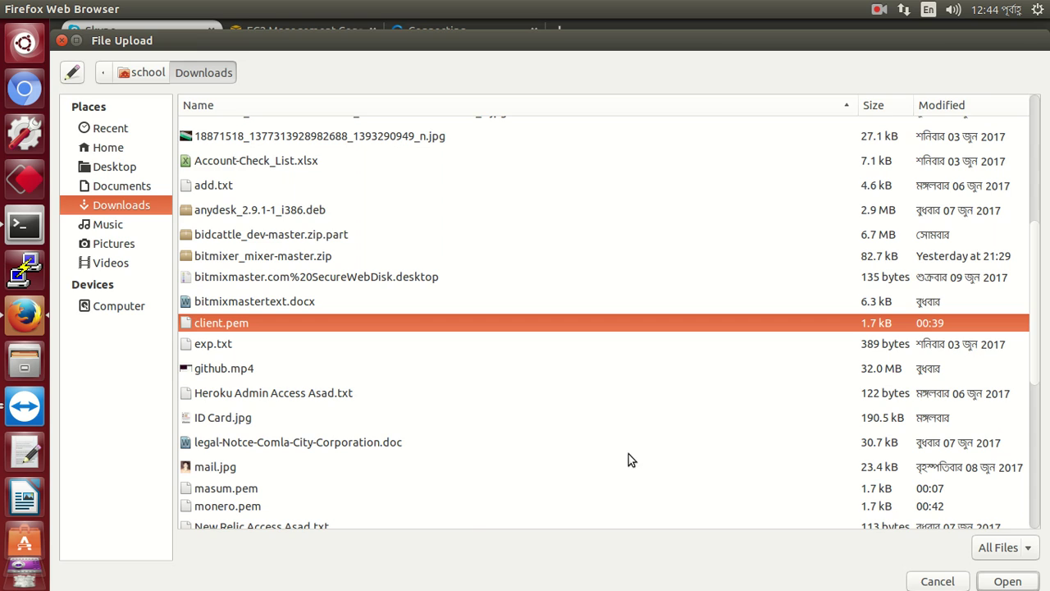
{"action": "left_click", "coordinate": [995, 582]}
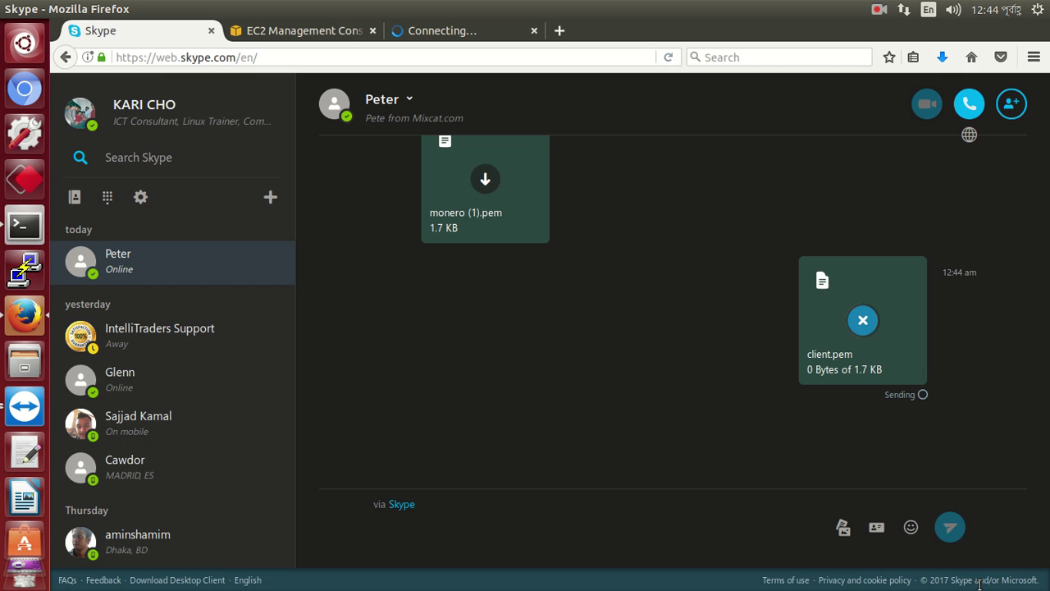
{"action": "type", "text": "also check this"}
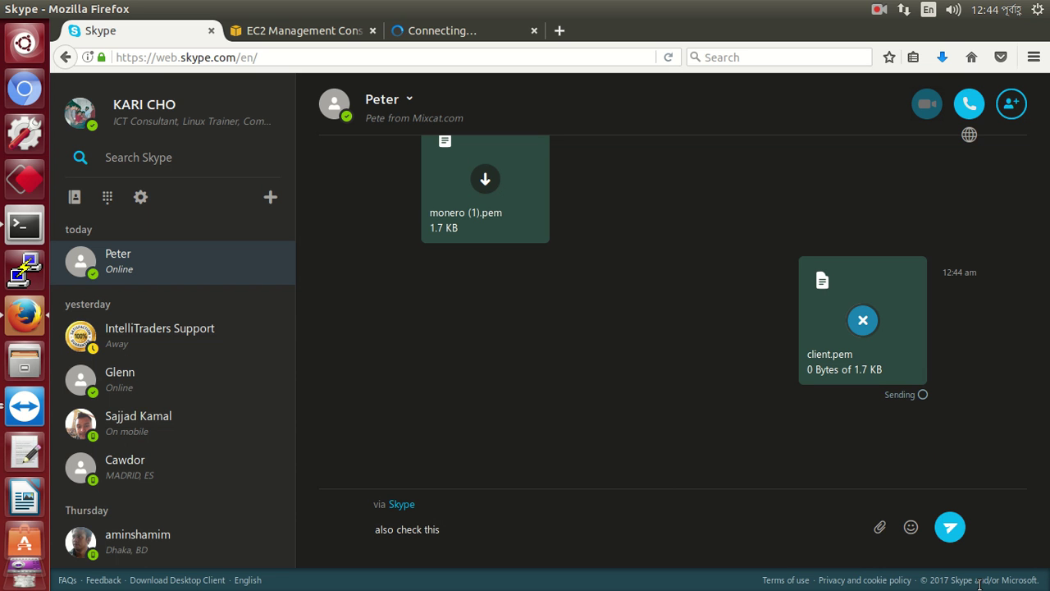
{"action": "key", "text": "Return"}
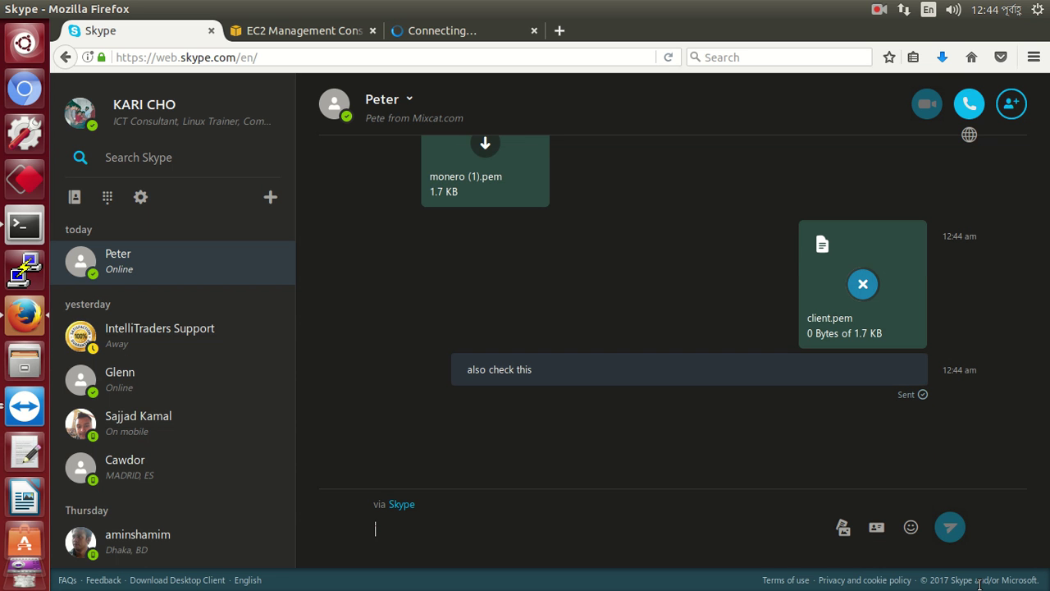
Resubmit the pending Google search for "how to generate publick key windows"
{"action": "left_click", "coordinate": [443, 31]}
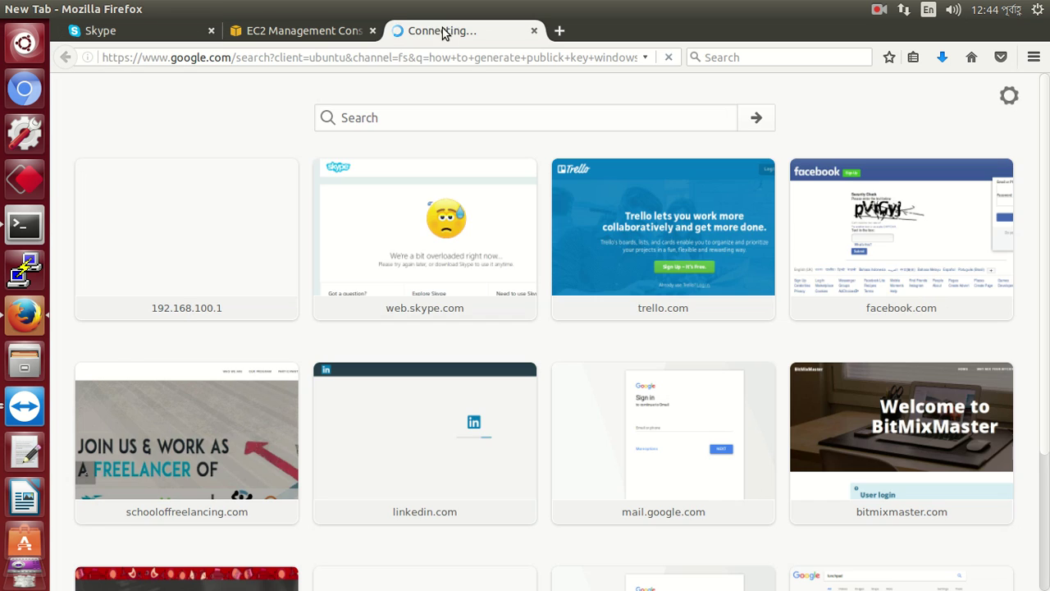
{"action": "left_click", "coordinate": [296, 32]}
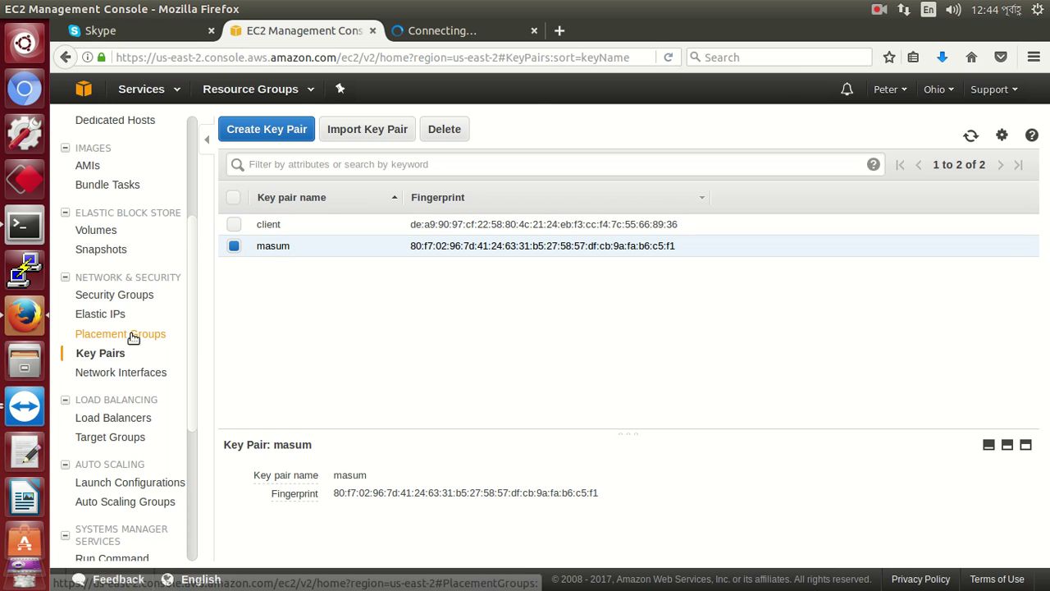
{"action": "scroll", "coordinate": [129, 348], "scroll_direction": "up", "scroll_amount": 5}
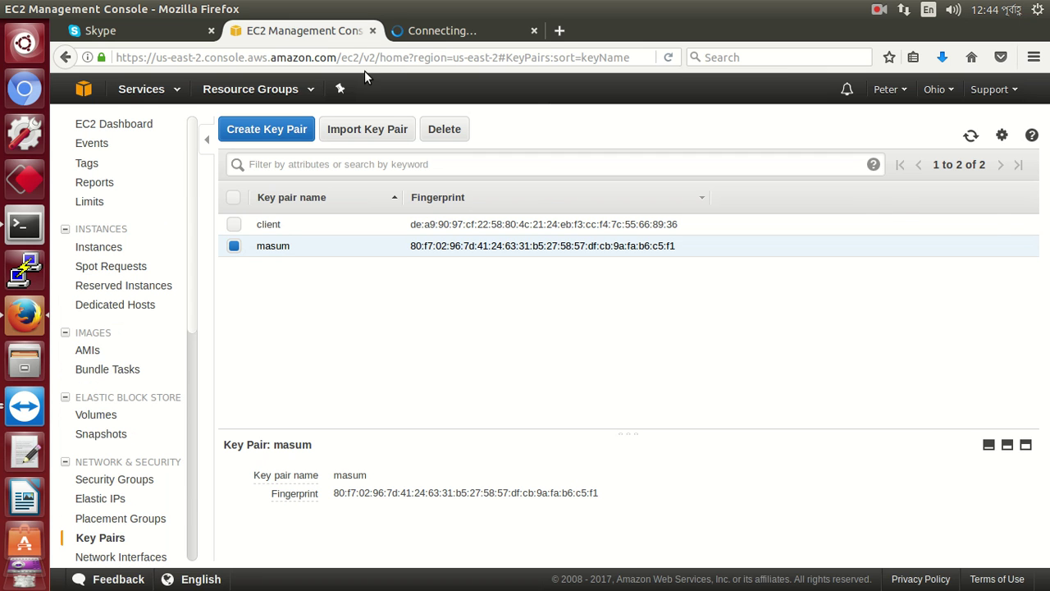
{"action": "left_click", "coordinate": [430, 33]}
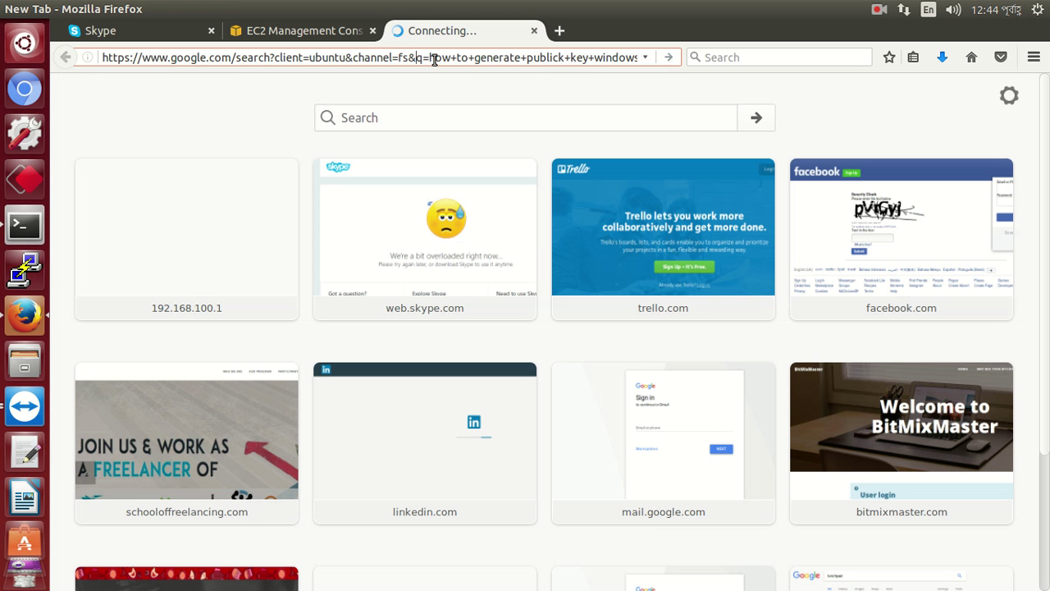
{"action": "key", "text": "Return"}
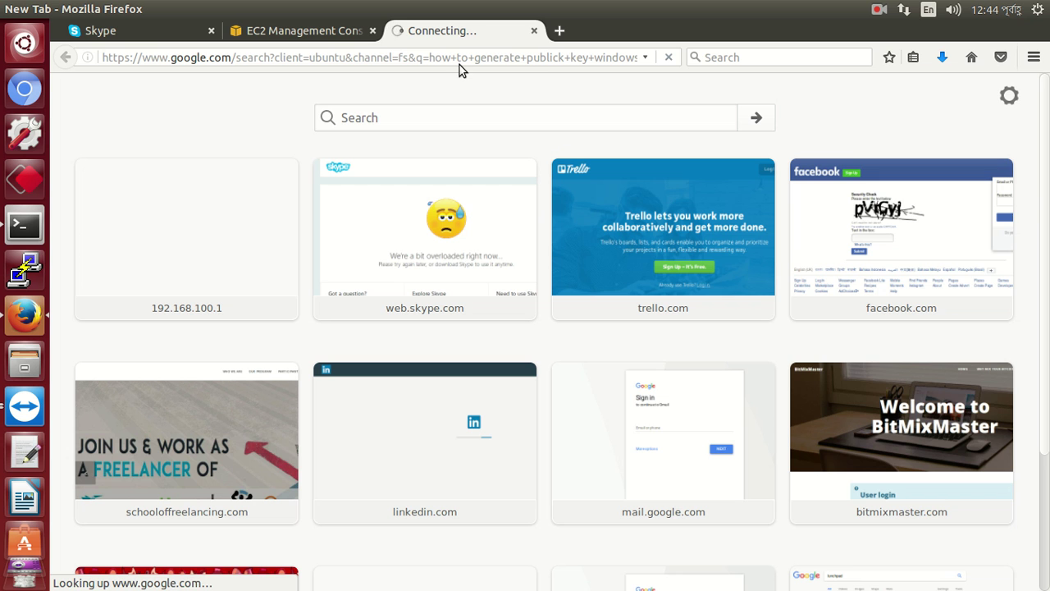
Switch to the terminal with the SSH session on 52.14.36.169 and close its window
{"action": "left_click", "coordinate": [19, 229]}
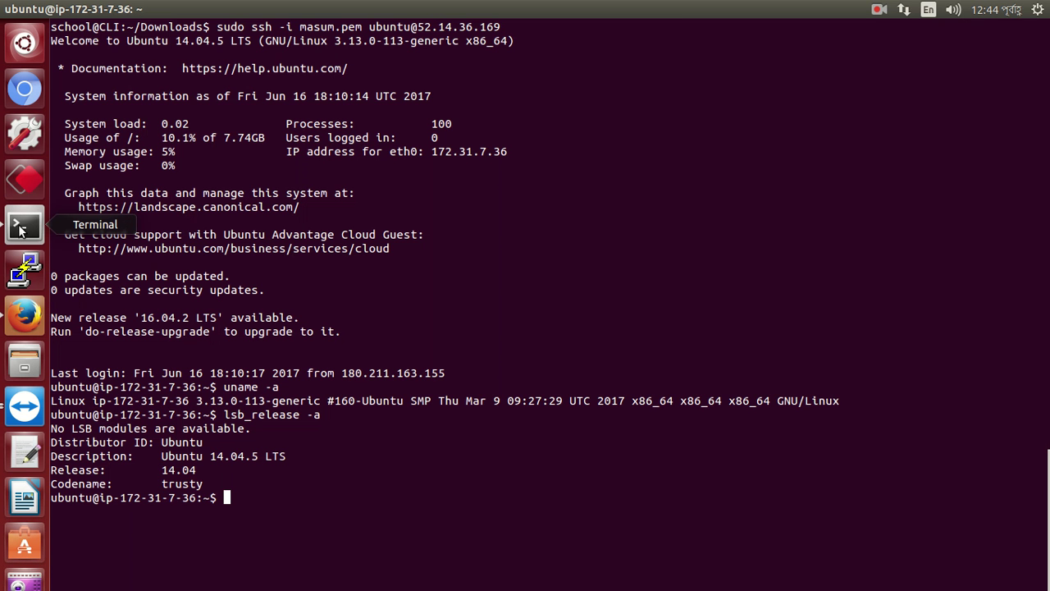
{"action": "key", "text": "ctrl+shift+w"}
{"action": "key", "text": "Return"}
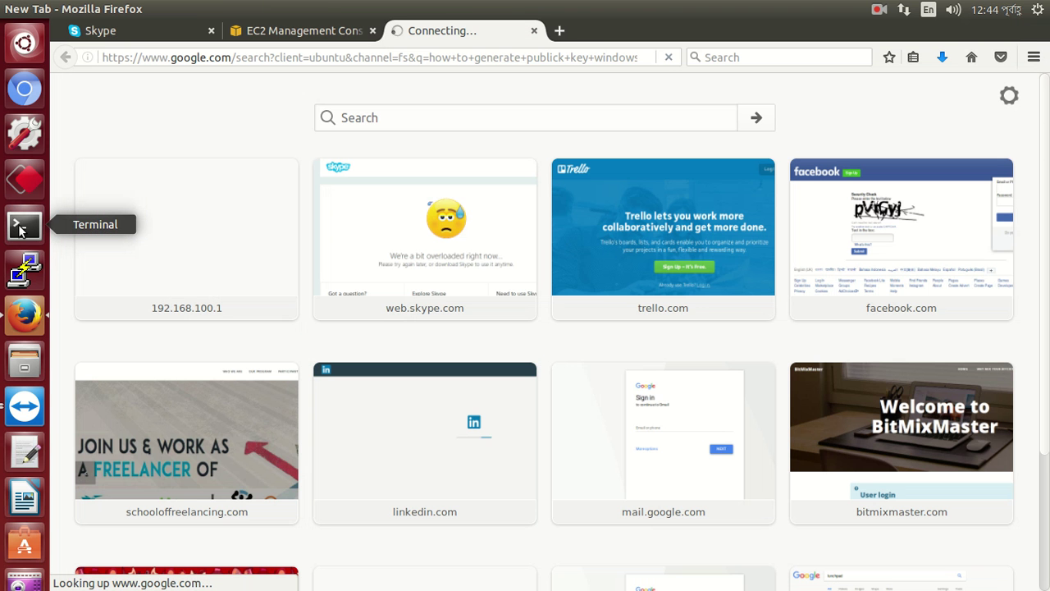
Test the internet connection with ping 8.8.8.8 in a new terminal, stopping the ping and closing the window when done
{"action": "left_click", "coordinate": [20, 229]}
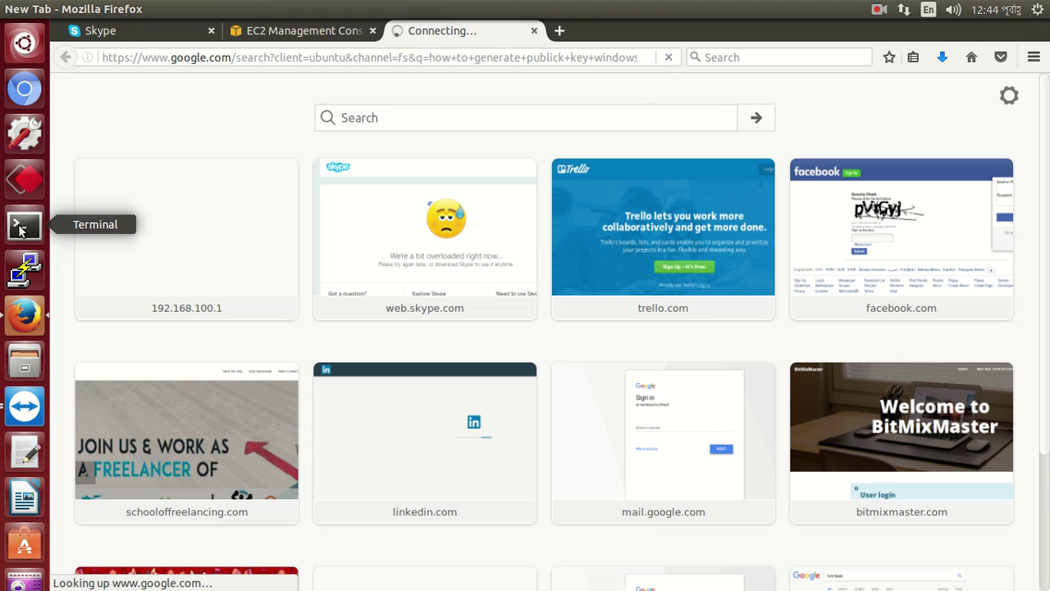
{"action": "key", "text": "Up"}
{"action": "key", "text": "Up"}
{"action": "key", "text": "Up"}
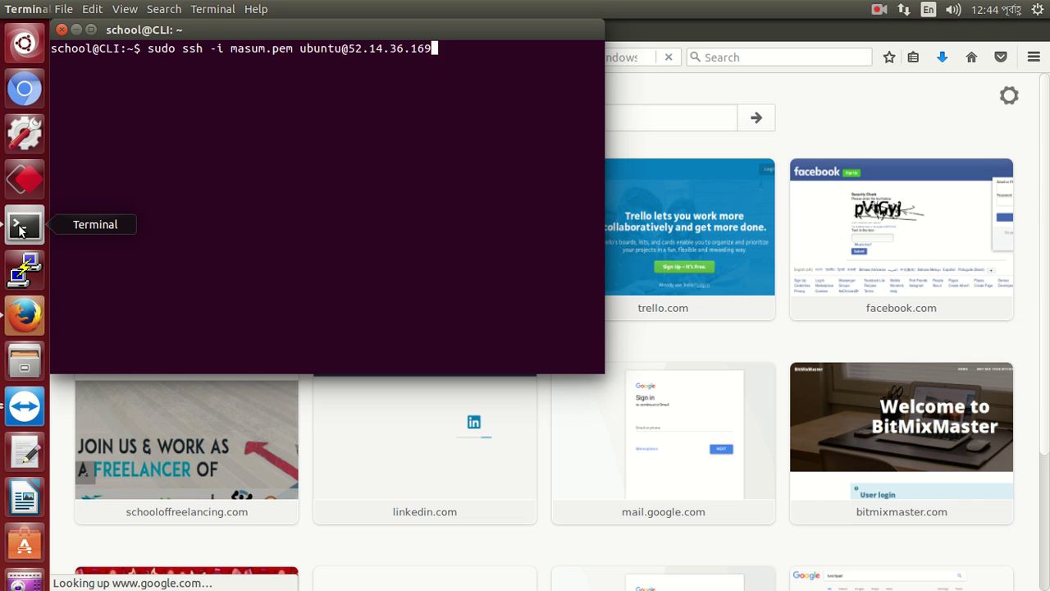
{"action": "key", "text": "Up"}
{"action": "key", "text": "Up"}
{"action": "key", "text": "Up"}
{"action": "key", "text": "Up"}
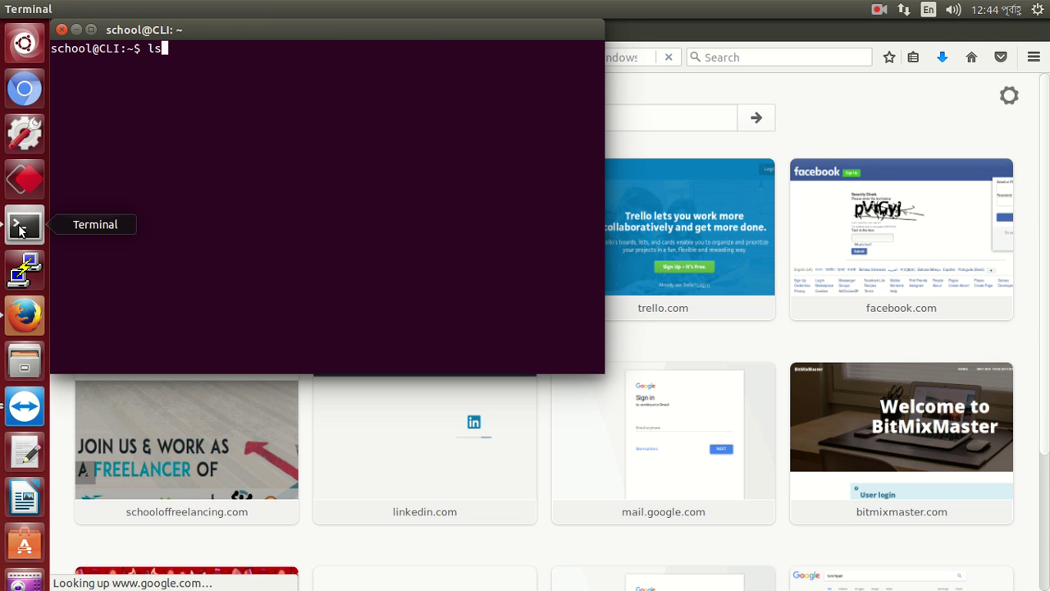
{"action": "key", "text": "Up"}
{"action": "key", "text": "Down"}
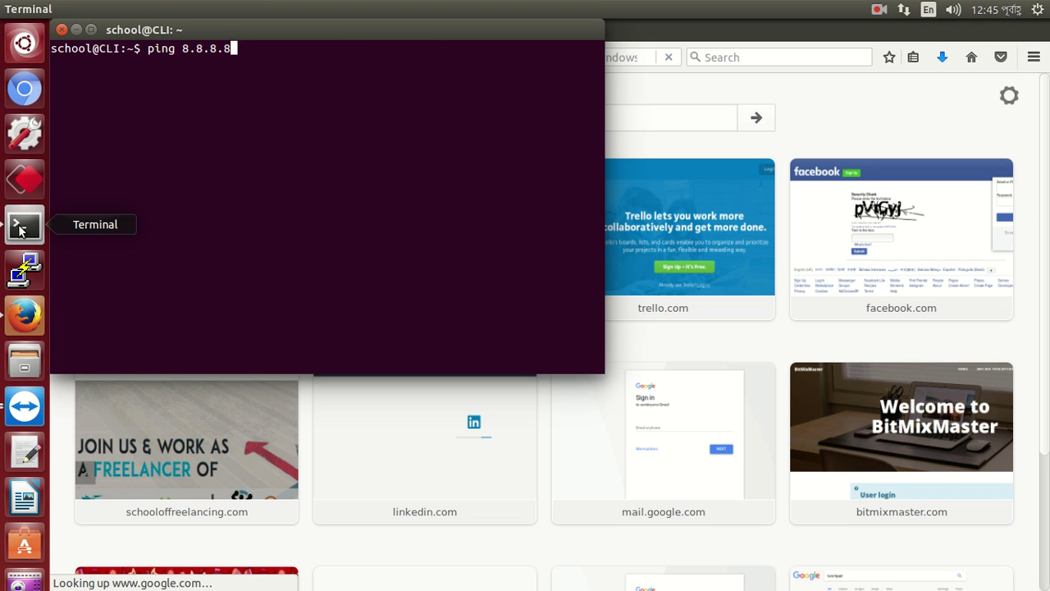
{"action": "key", "text": "Return"}
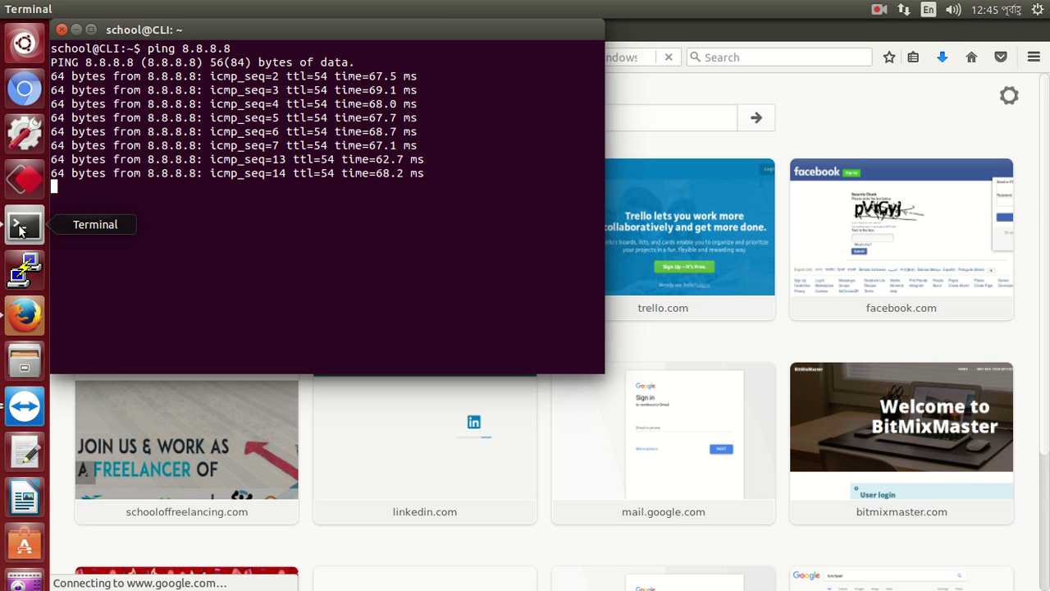
{"action": "key", "text": "ctrl+c"}
{"action": "left_click", "coordinate": [77, 30]}
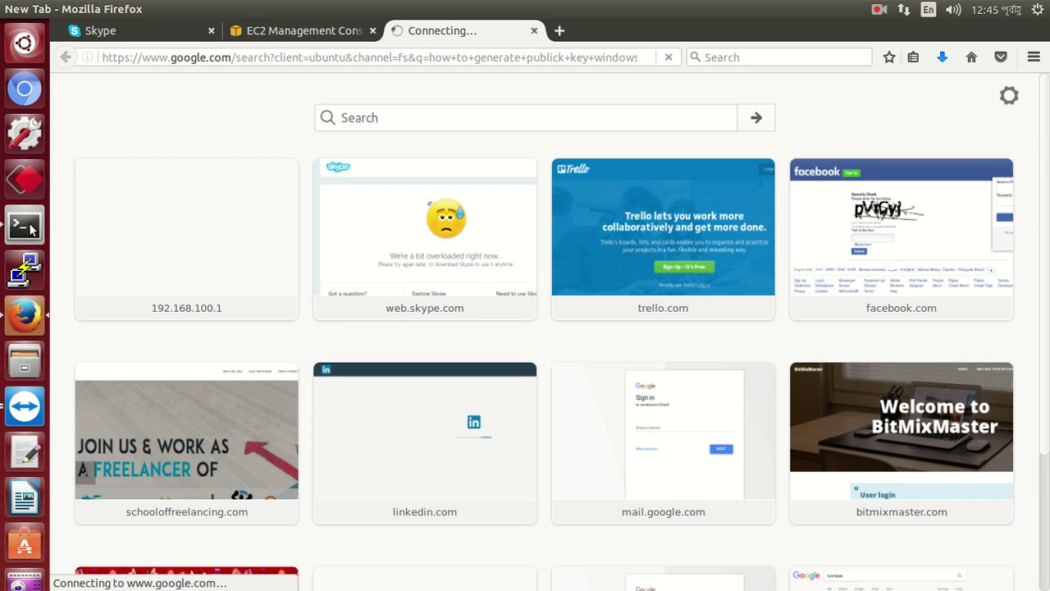
Reopen the Key Pairs list from the EC2 Dashboard and save a screenshot of it to the Pictures folder
{"action": "left_click", "coordinate": [263, 33]}
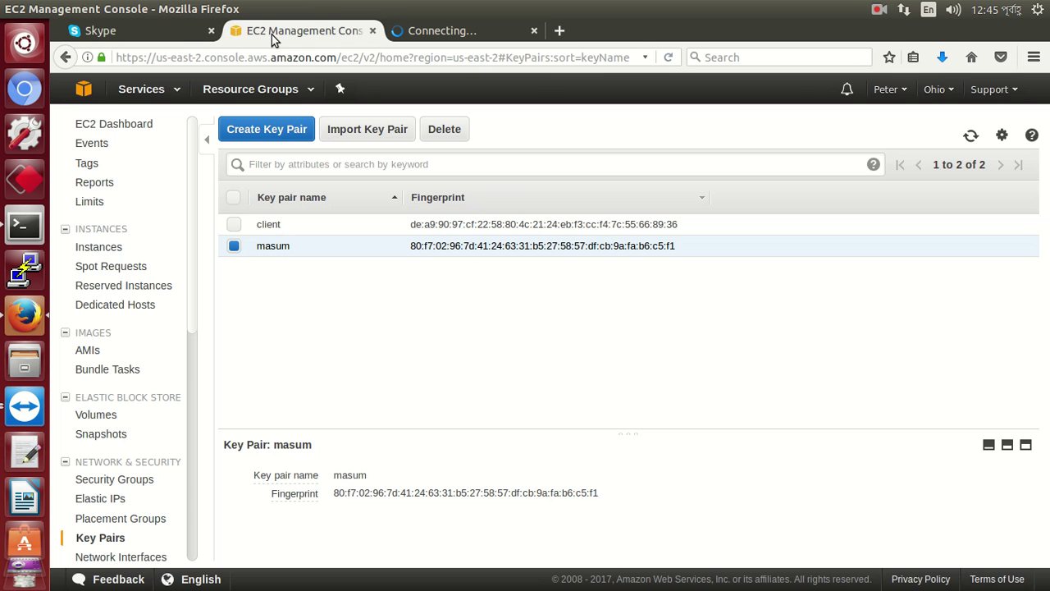
{"action": "left_click", "coordinate": [111, 131]}
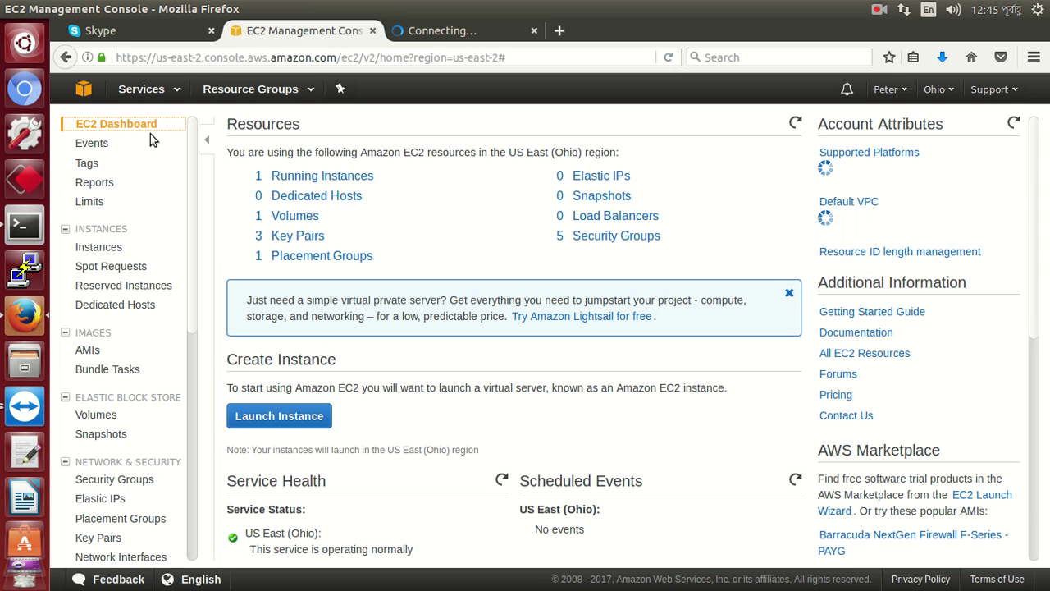
{"action": "left_click", "coordinate": [287, 234]}
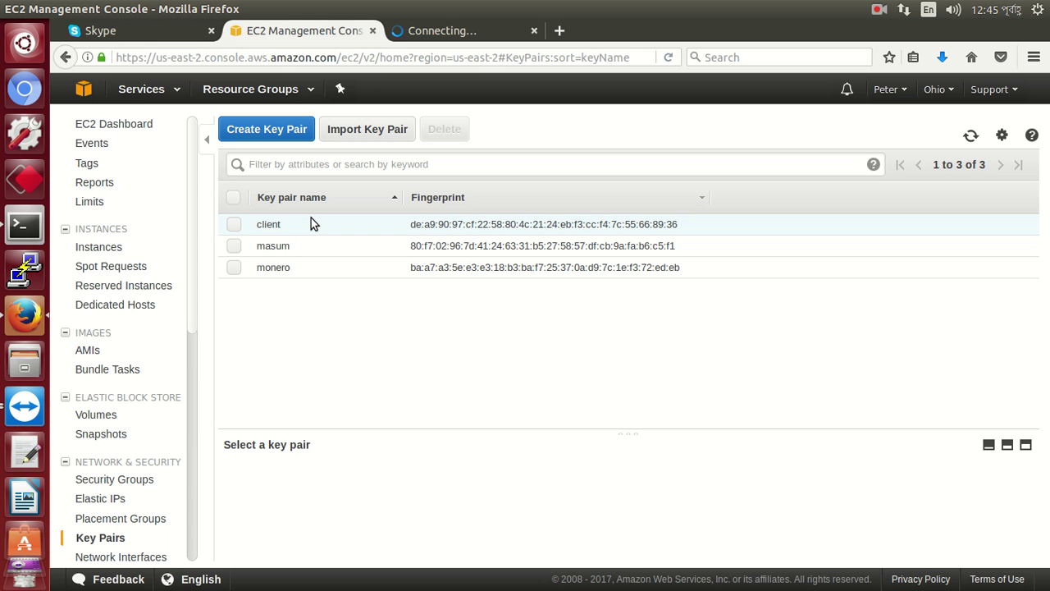
{"action": "key", "text": "Print"}
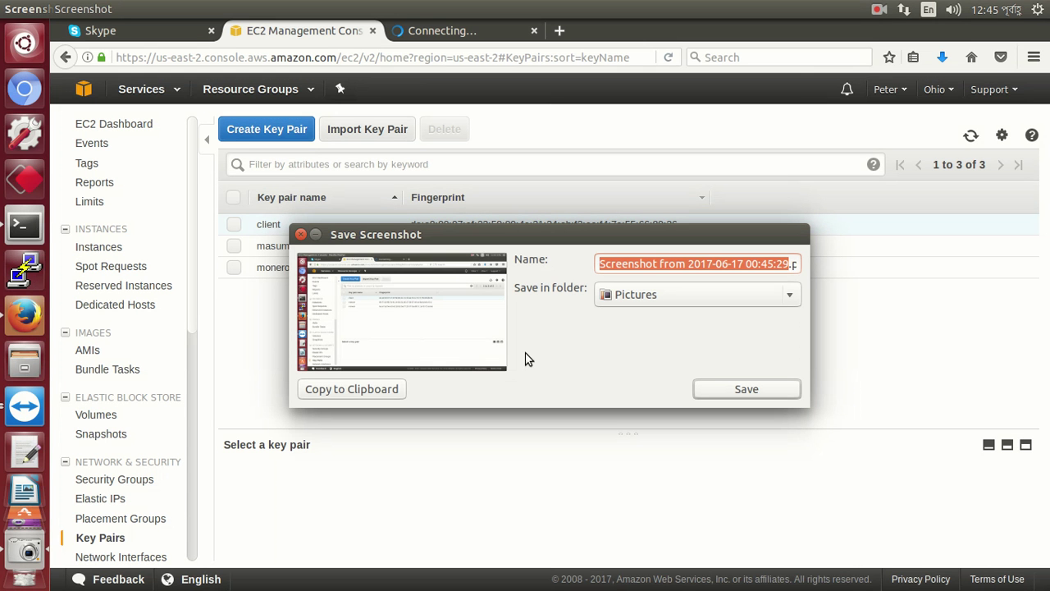
{"action": "left_click", "coordinate": [704, 394]}
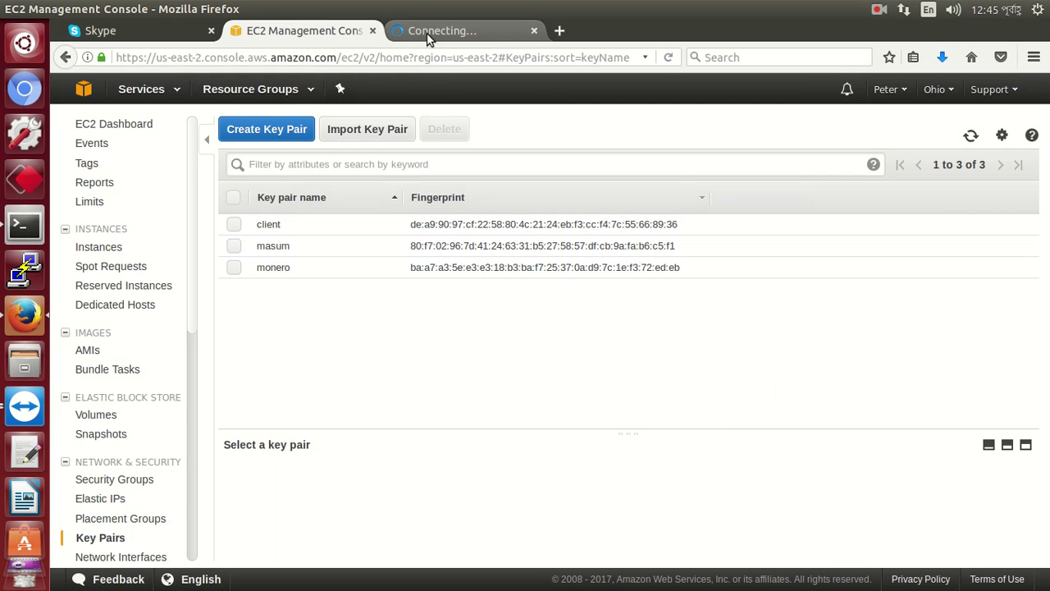
{"action": "left_click", "coordinate": [127, 30]}
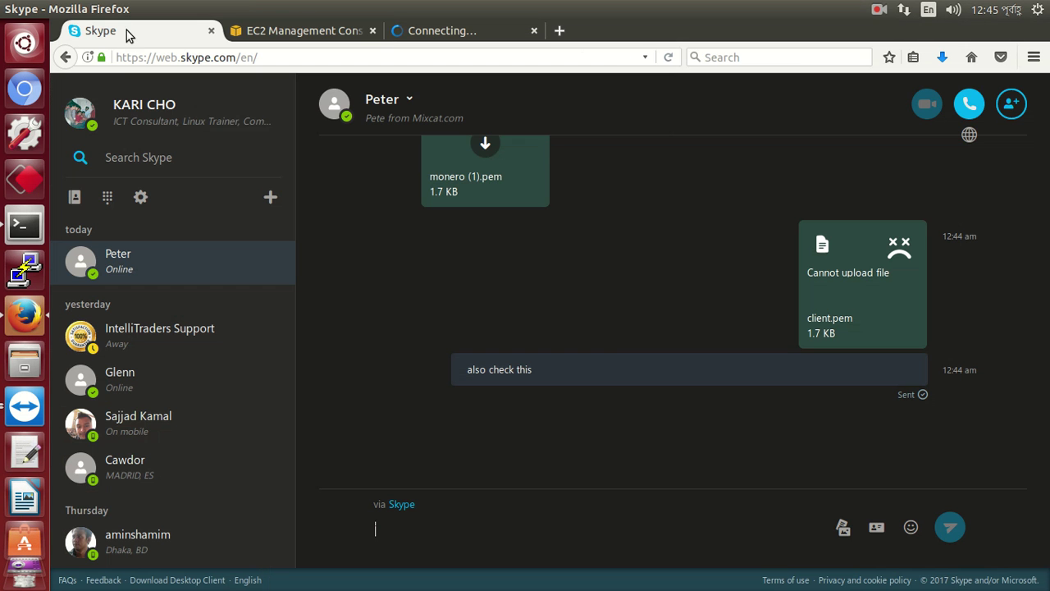
{"action": "left_click", "coordinate": [843, 526]}
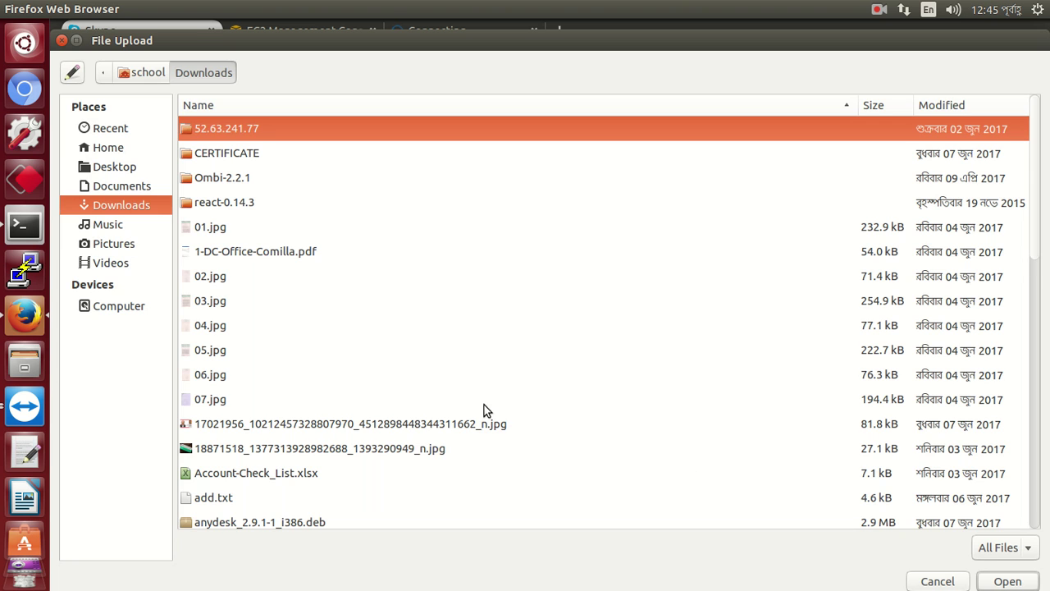
{"action": "left_click", "coordinate": [133, 241]}
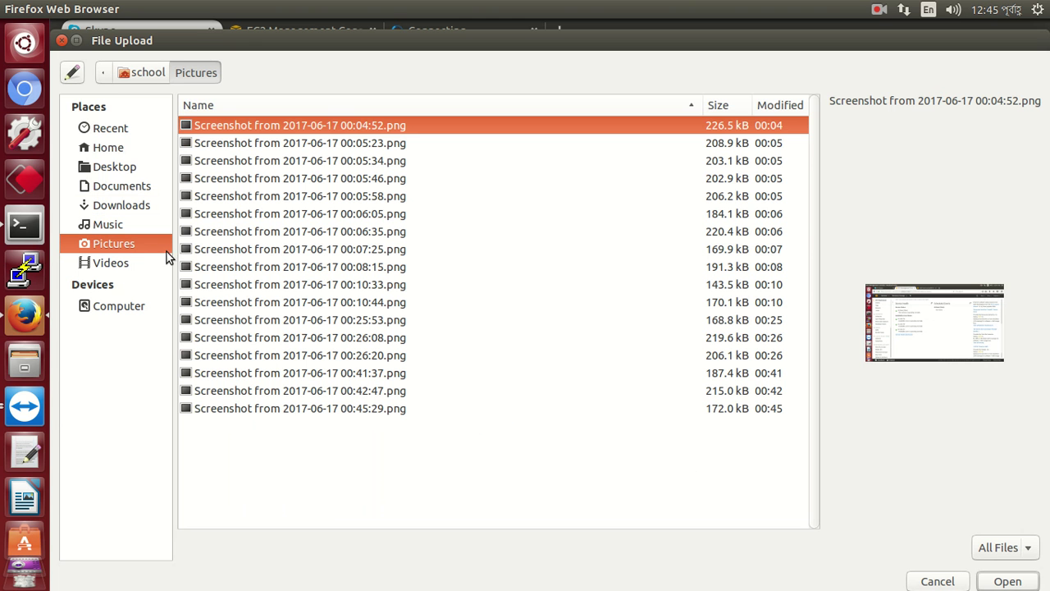
{"action": "left_click", "coordinate": [294, 408]}
{"action": "left_click", "coordinate": [1005, 581]}
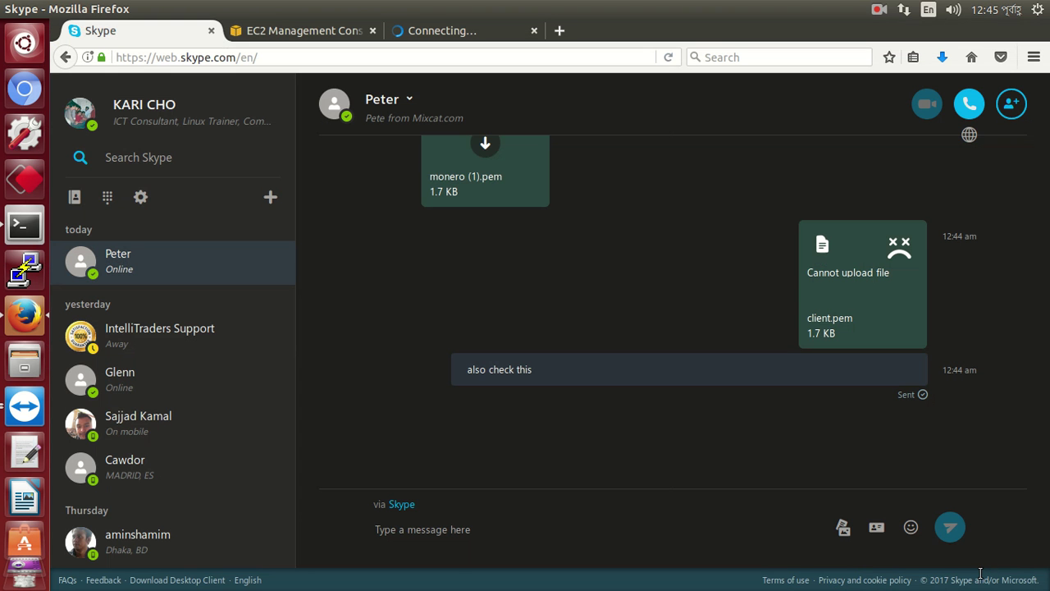
Send the contact the Skype message "i see you have add PUB key successfully"
{"action": "type", "text": "i see you have add"}
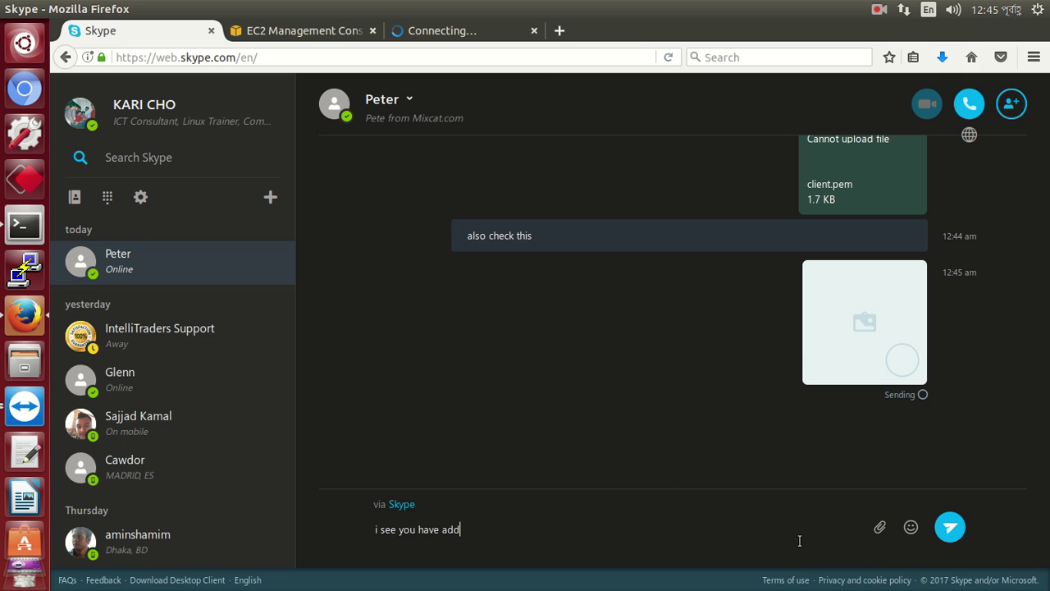
{"action": "type", "text": " PUB key success"}
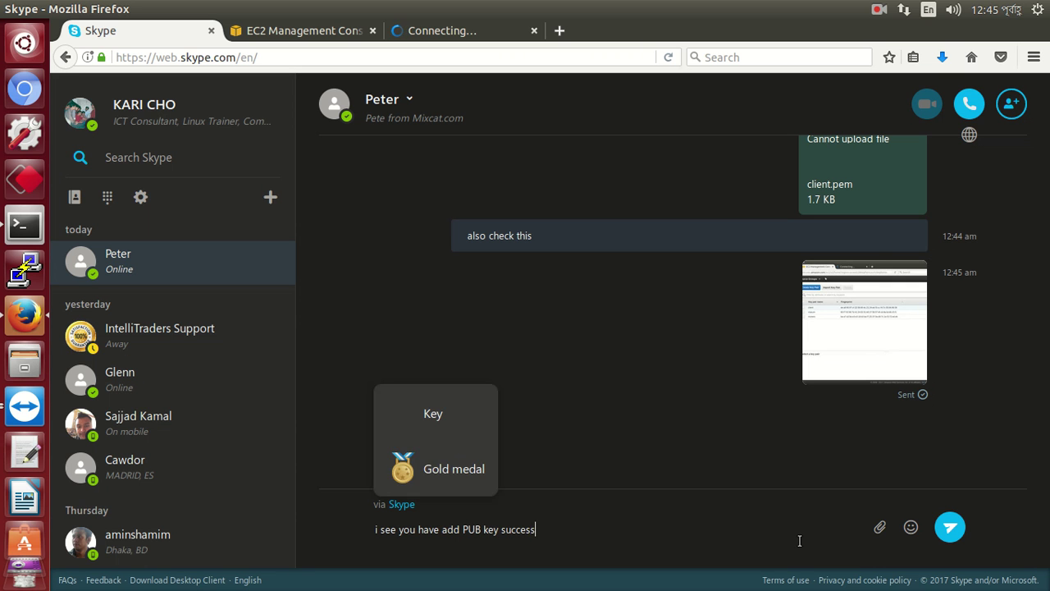
{"action": "type", "text": "fully"}
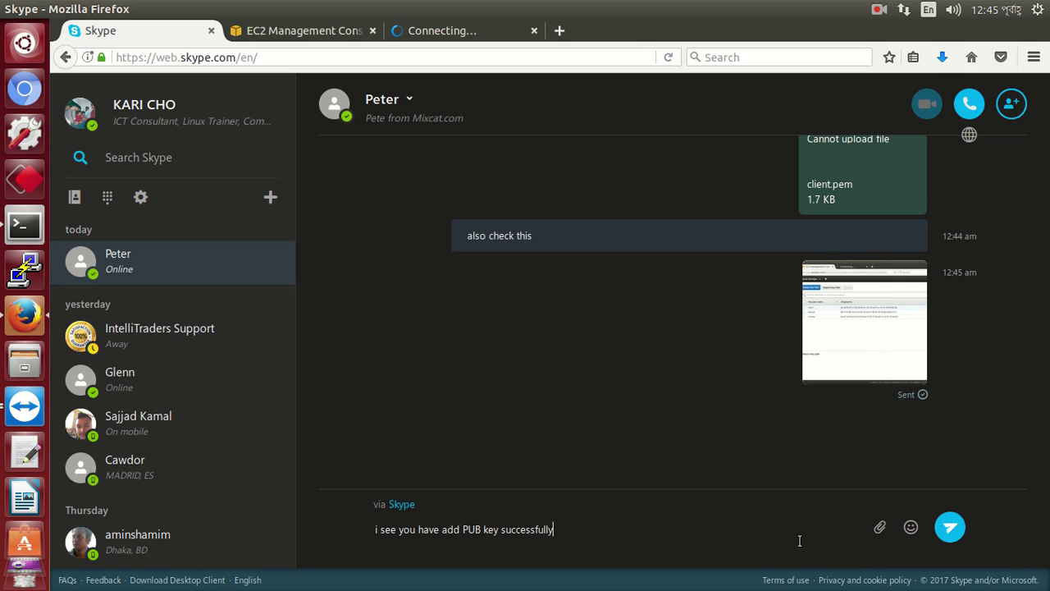
{"action": "key", "text": "Return"}
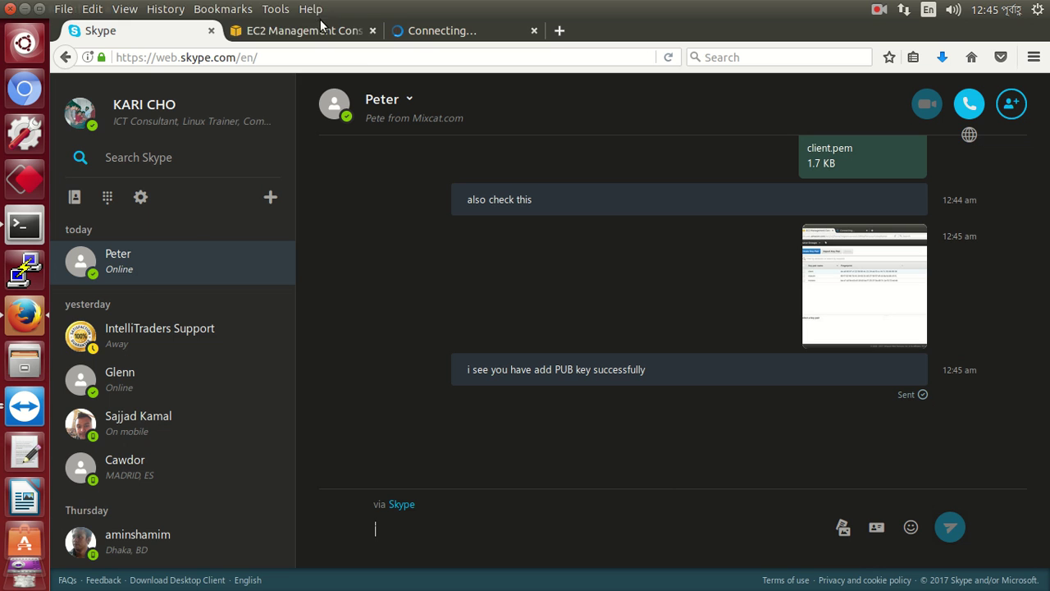
Close the stalled Google search tab and send the contact the message "no try connect" in the Skype chat
{"action": "left_click", "coordinate": [420, 34]}
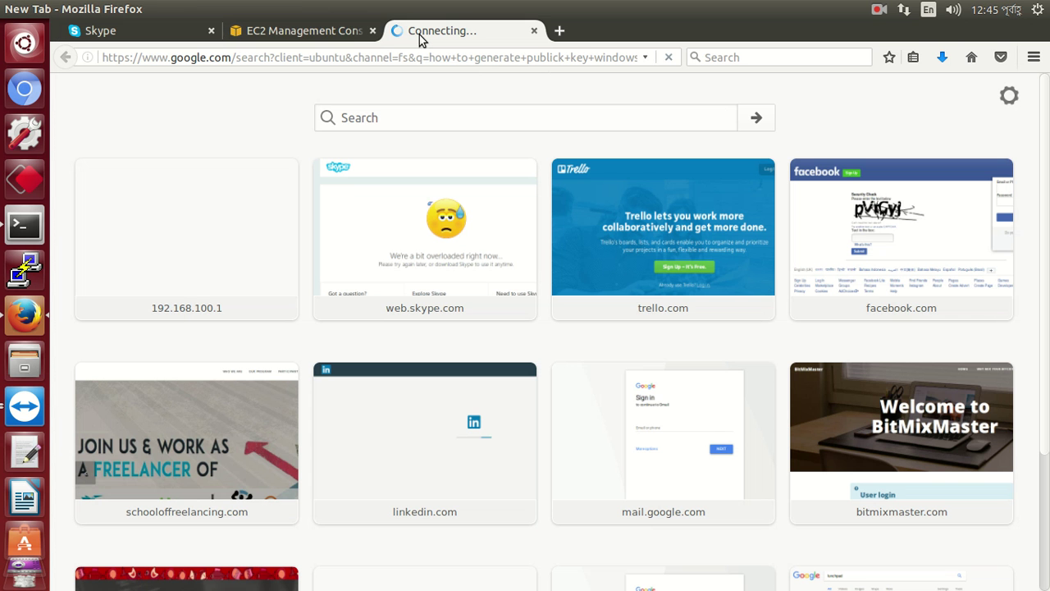
{"action": "left_click", "coordinate": [534, 30]}
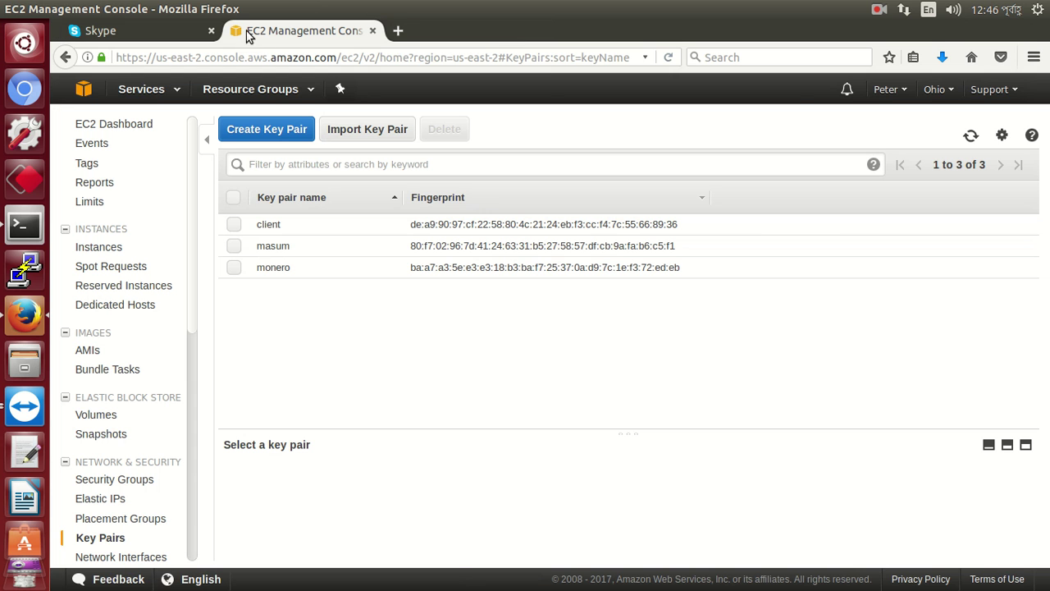
{"action": "left_click", "coordinate": [184, 32]}
{"action": "type", "text": "n"}
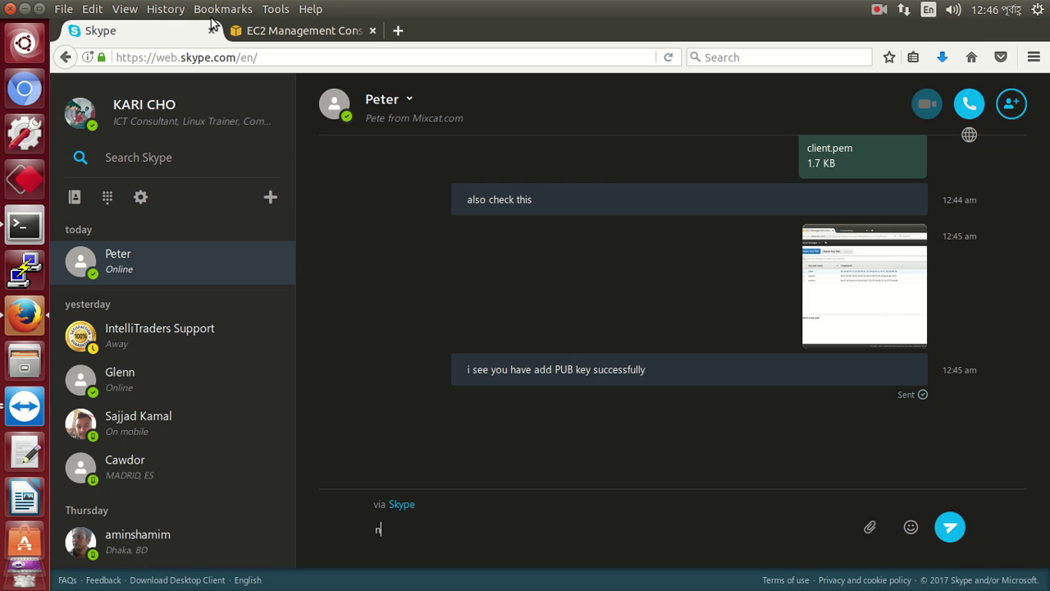
{"action": "type", "text": "o try connect"}
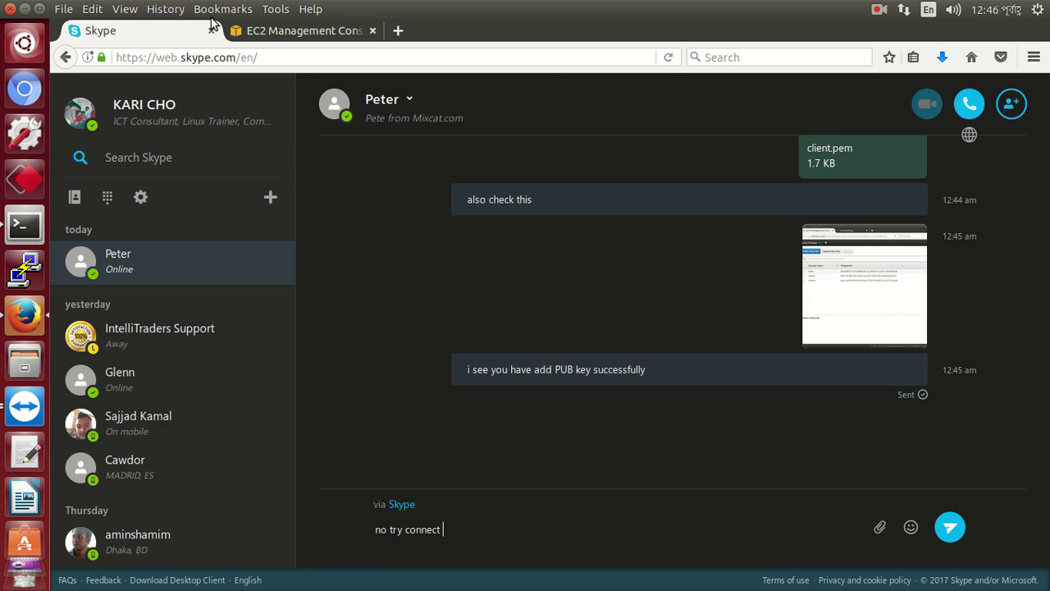
{"action": "key", "text": "Return"}
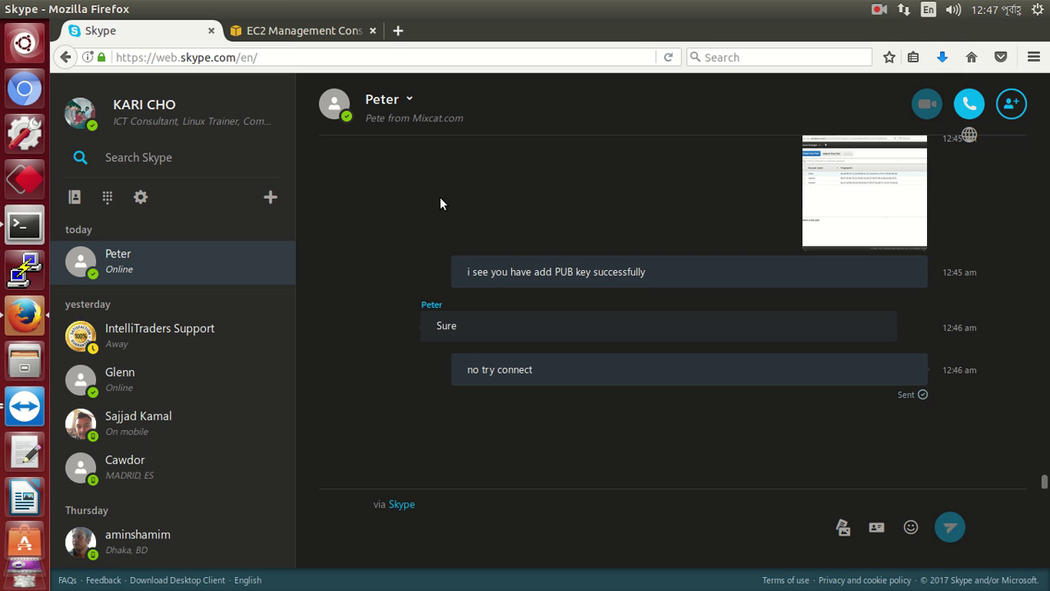
Check the EC2 Key Pairs list, then return to the Skype chat and send "u do not have connection"
{"action": "left_click", "coordinate": [308, 30]}
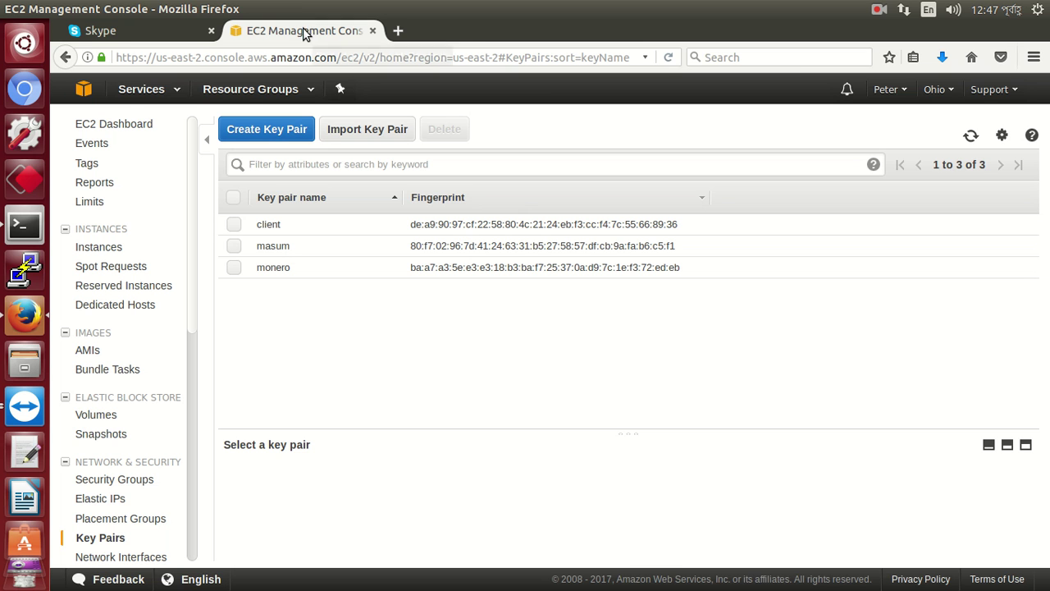
{"action": "left_click", "coordinate": [179, 34]}
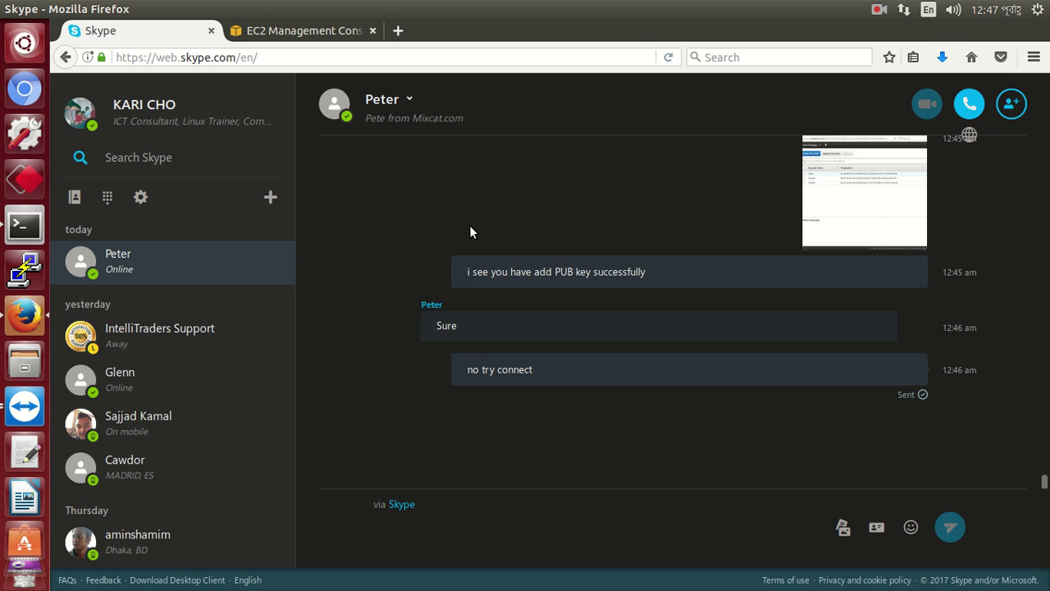
{"action": "type", "text": "u do not have co"}
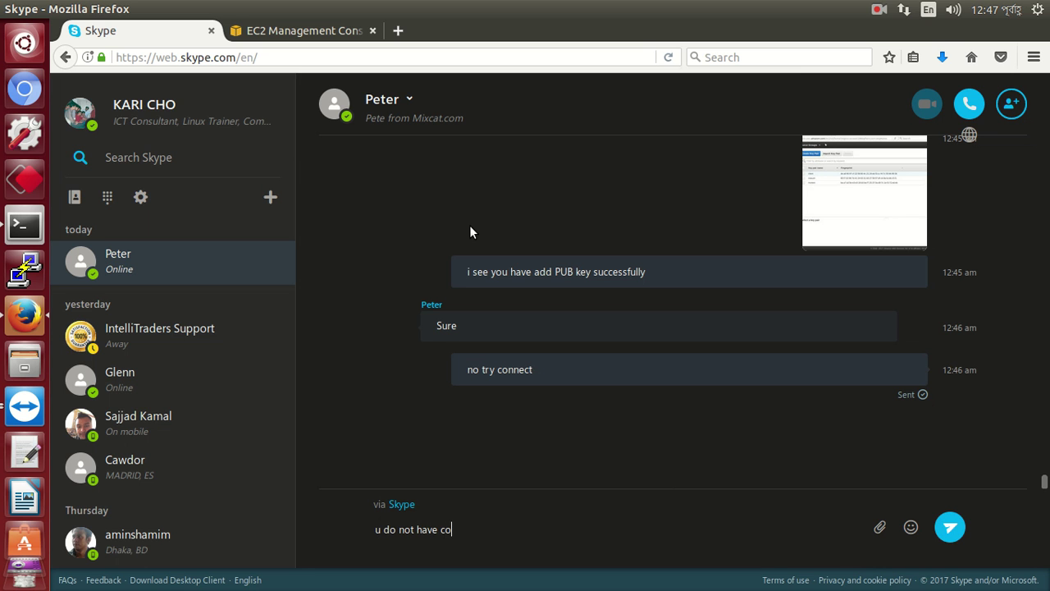
{"action": "type", "text": "nnection"}
{"action": "key", "text": "Return"}
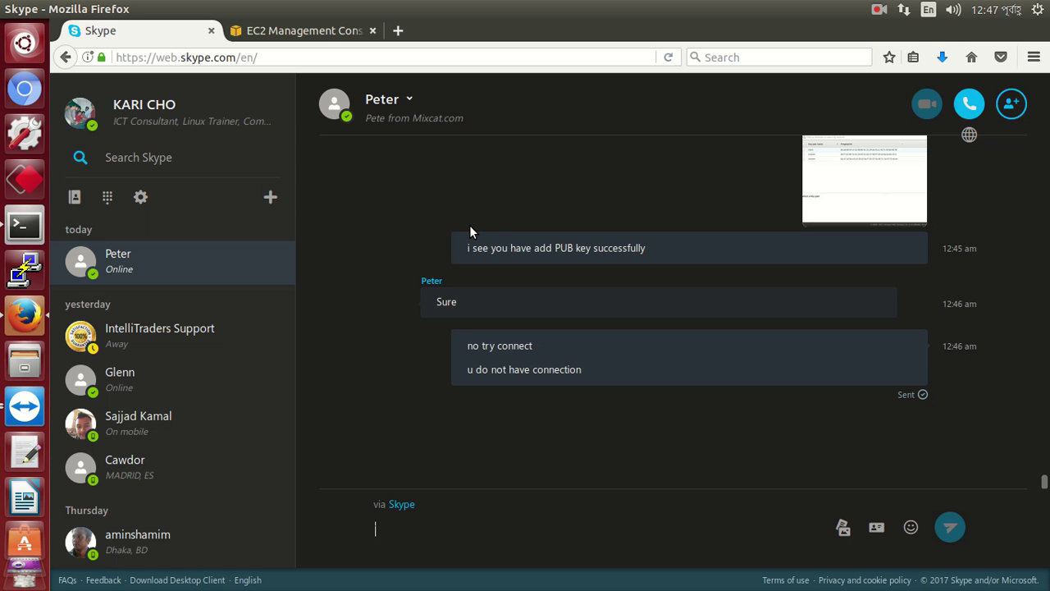
Select the monero key pair in the EC2 console and open the PuTTY SSH client
{"action": "left_click", "coordinate": [322, 37]}
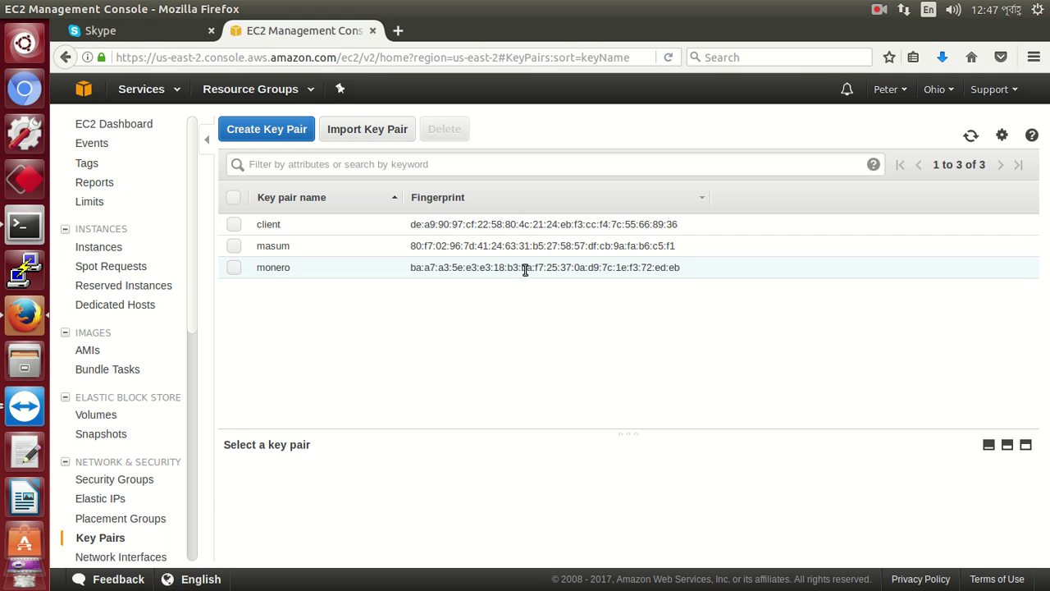
{"action": "left_click", "coordinate": [233, 268]}
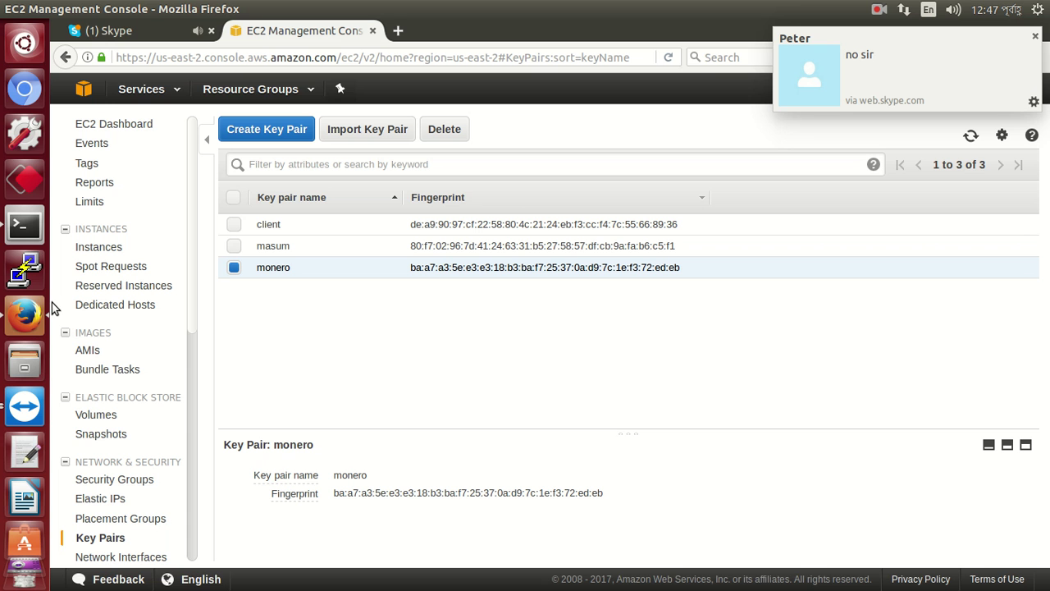
{"action": "left_click", "coordinate": [43, 280]}
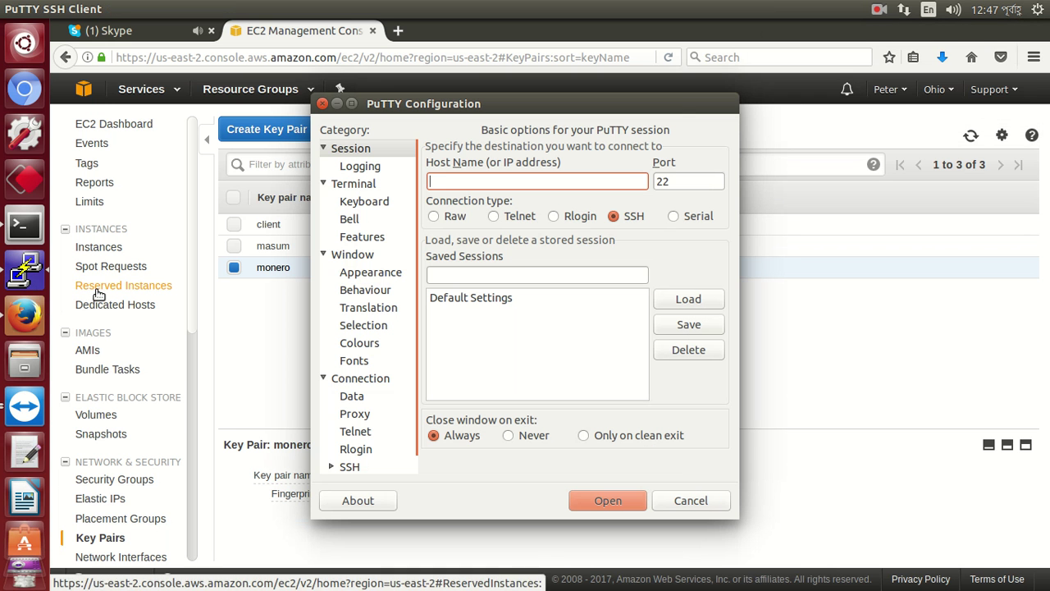
Return to the Skype chat and reply "yes" to the contact's question about Ubuntu
{"action": "left_click", "coordinate": [133, 33]}
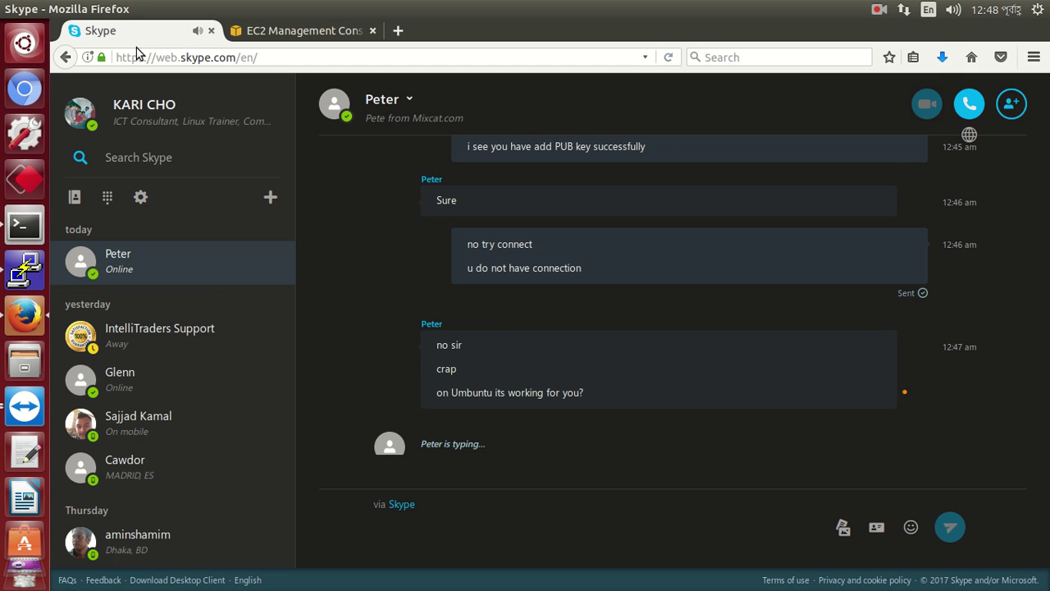
{"action": "type", "text": "uye"}
{"action": "key", "text": "BackSpace"}
{"action": "type", "text": "m"}
{"action": "key", "text": "BackSpace"}
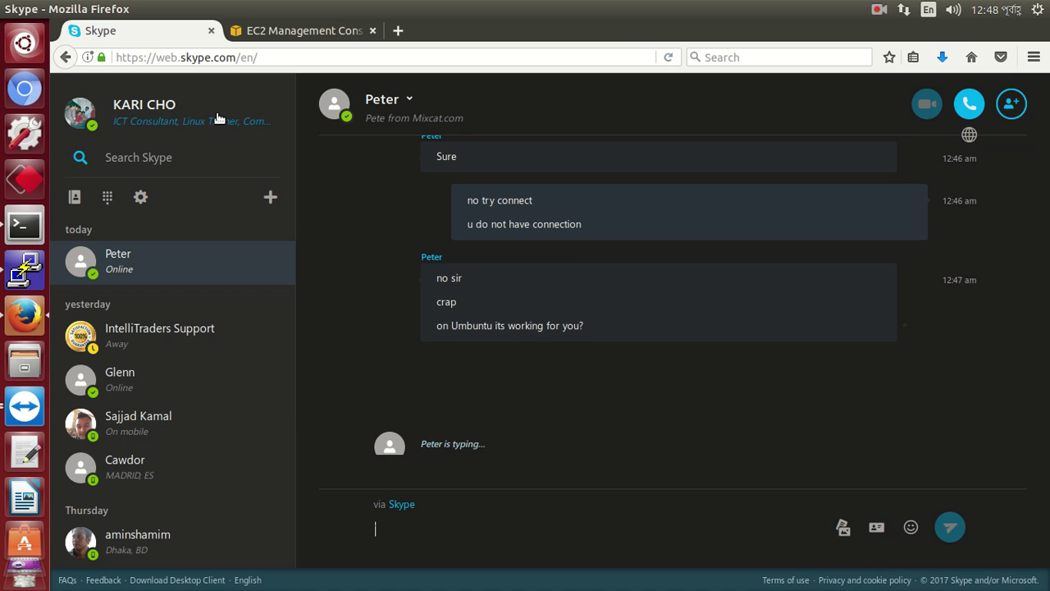
Bring up TeamViewer, copy this computer's ID and send it to the contact in the Skype chat
{"action": "left_click", "coordinate": [33, 415]}
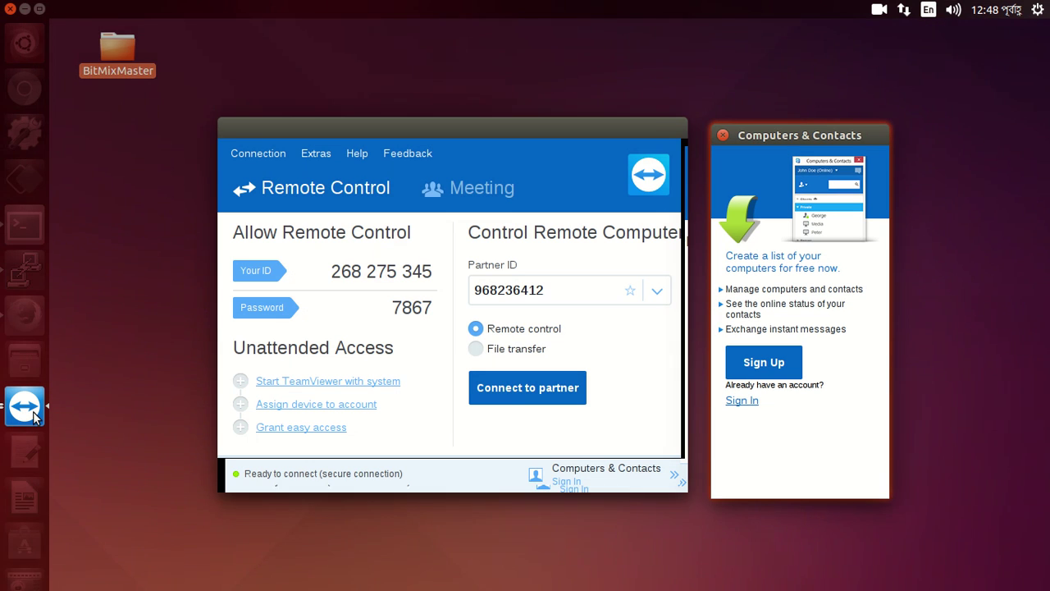
{"action": "left_click", "coordinate": [333, 269]}
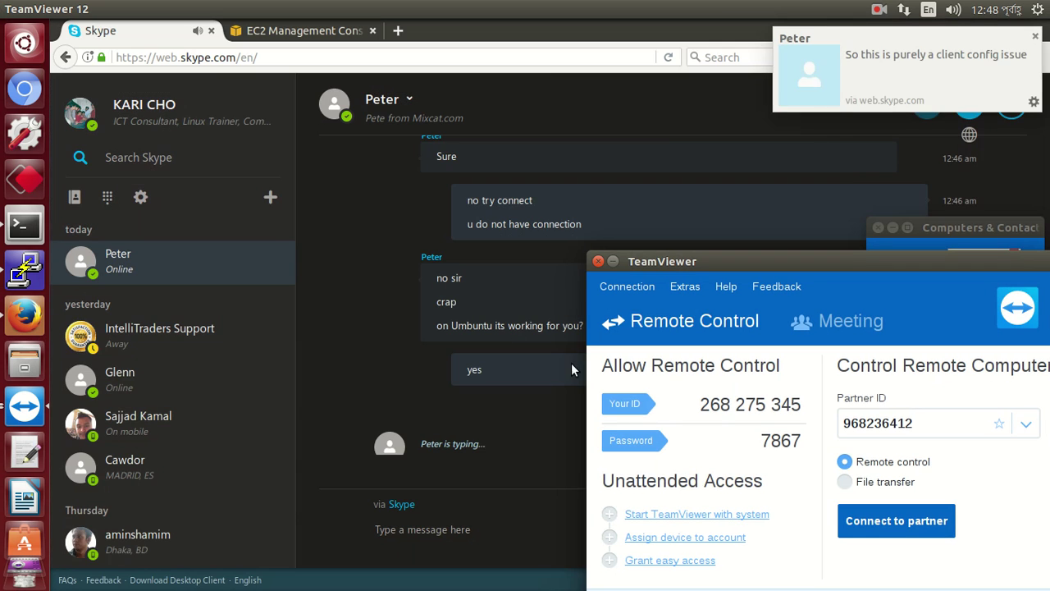
{"action": "left_click_drag", "start_coordinate": [700, 404], "coordinate": [805, 404]}
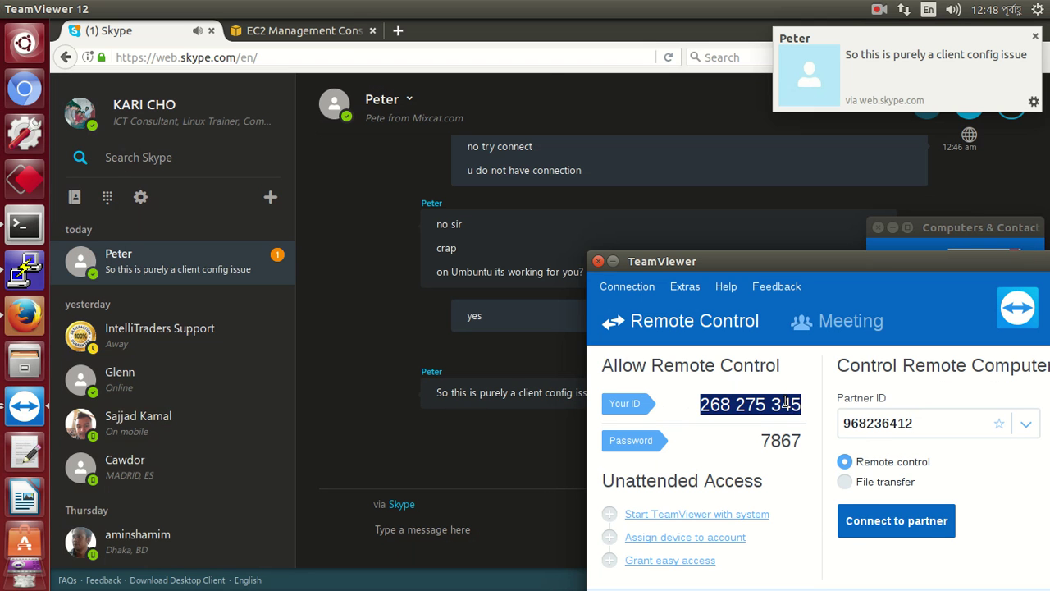
{"action": "right_click", "coordinate": [786, 404]}
{"action": "left_click", "coordinate": [806, 446]}
{"action": "left_click", "coordinate": [519, 529]}
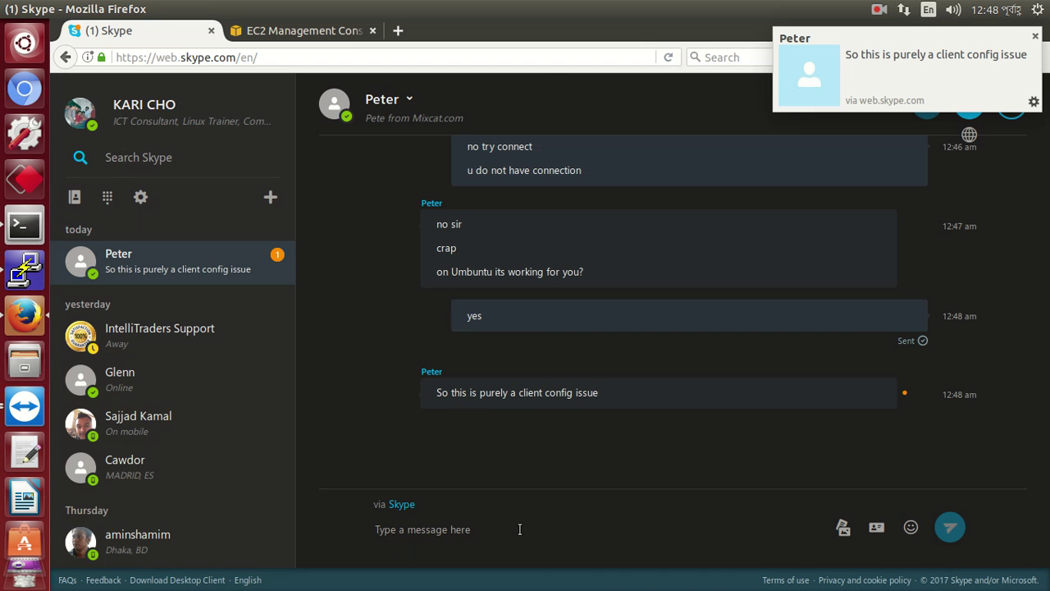
{"action": "key", "text": "ctrl+v"}
{"action": "key", "text": "Return"}
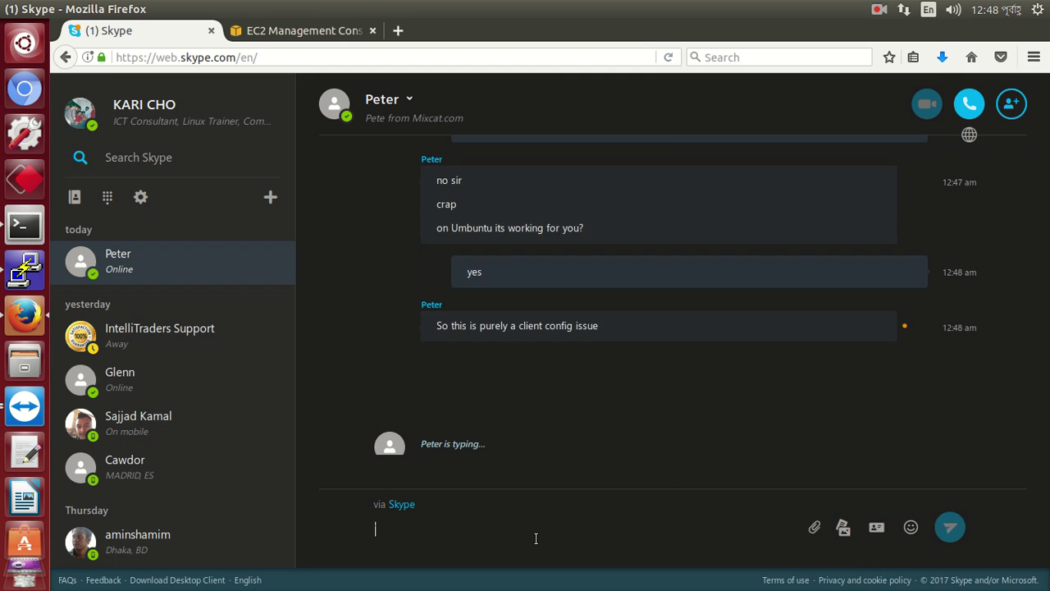
Copy the TeamViewer password and send it to the contact in the Skype chat
{"action": "key", "text": "alt+Tab"}
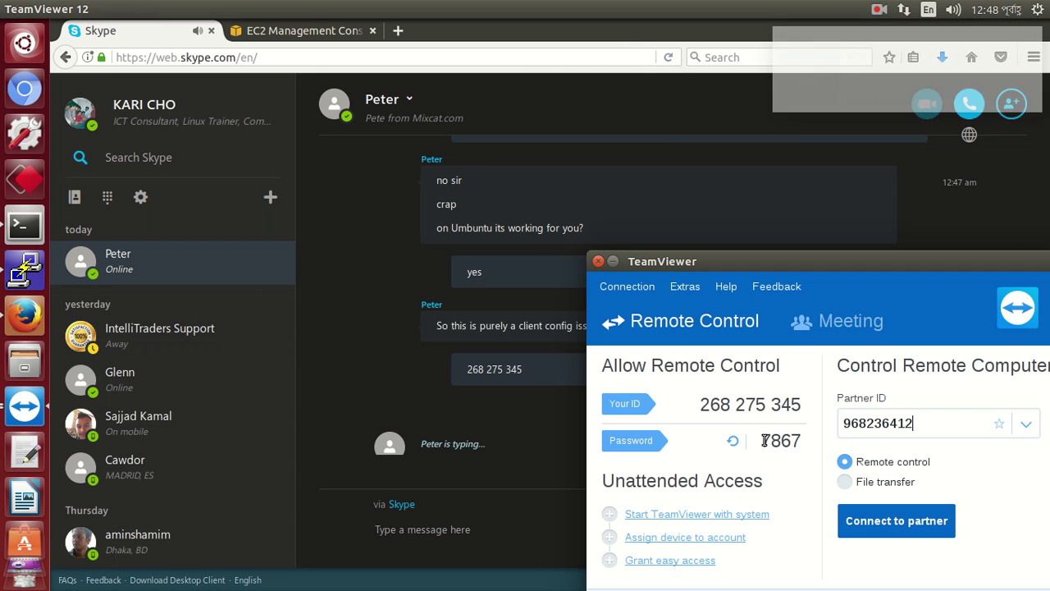
{"action": "double_click", "coordinate": [769, 441]}
{"action": "right_click", "coordinate": [786, 441]}
{"action": "left_click", "coordinate": [809, 482]}
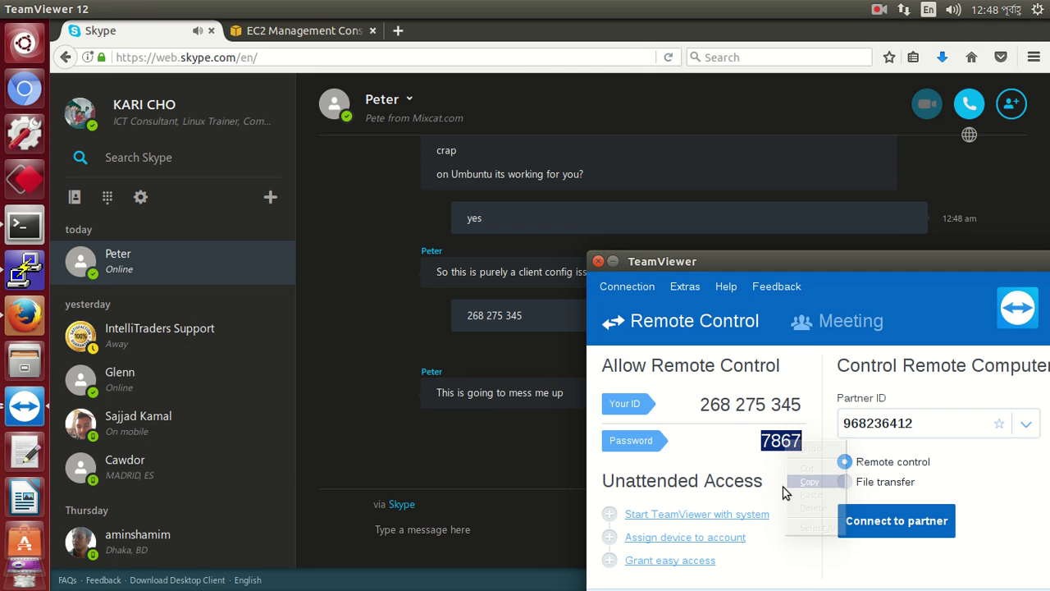
{"action": "key", "text": "alt+Tab"}
{"action": "left_click", "coordinate": [522, 533]}
{"action": "key", "text": "ctrl+v"}
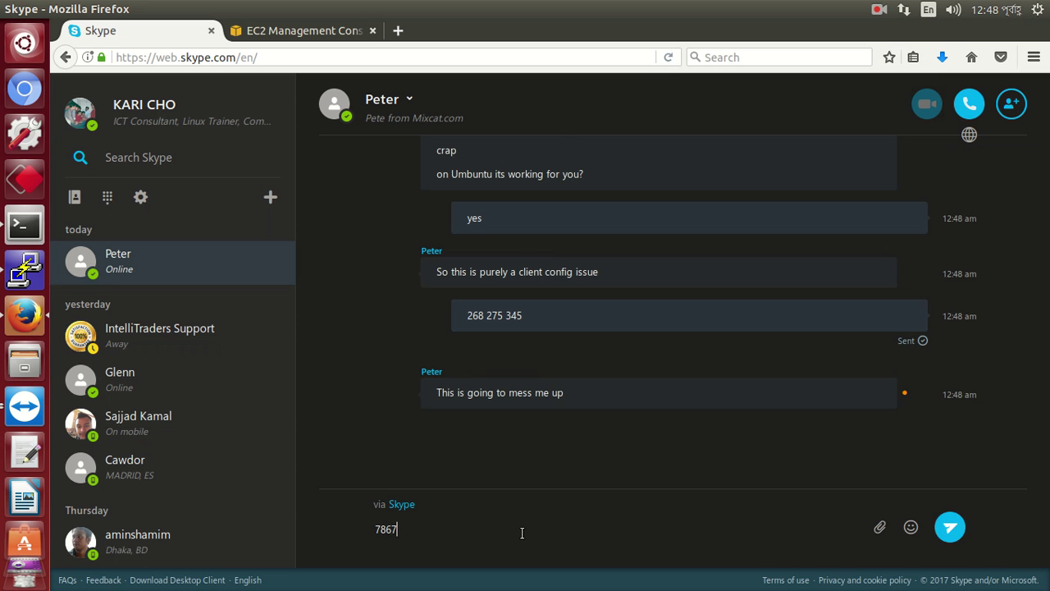
{"action": "key", "text": "Return"}
Send the contact the Skype message "come to my PC"
{"action": "type", "text": "come"}
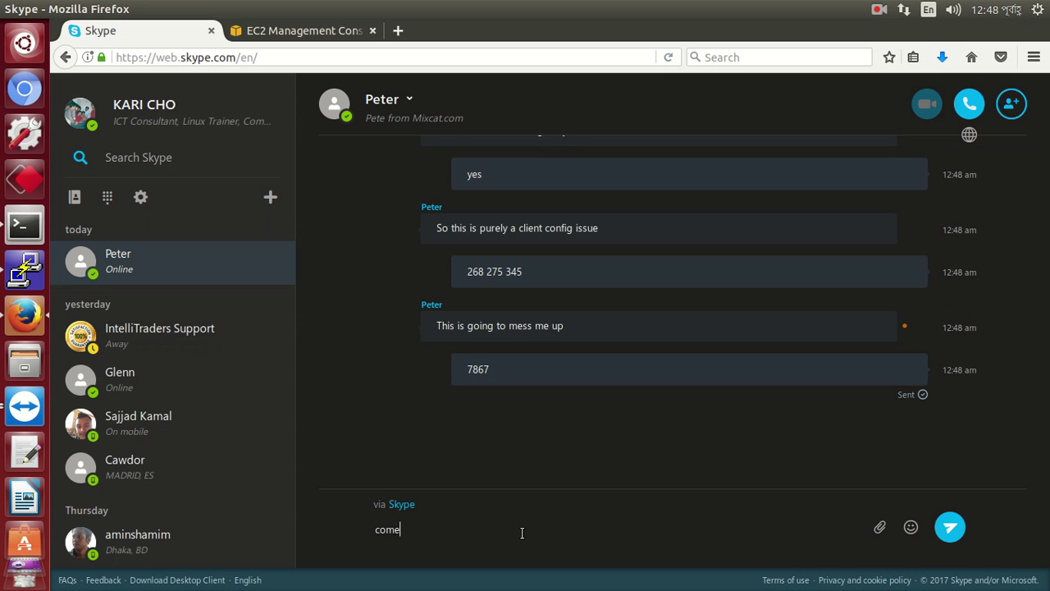
{"action": "type", "text": " to my PC"}
{"action": "key", "text": "Return"}
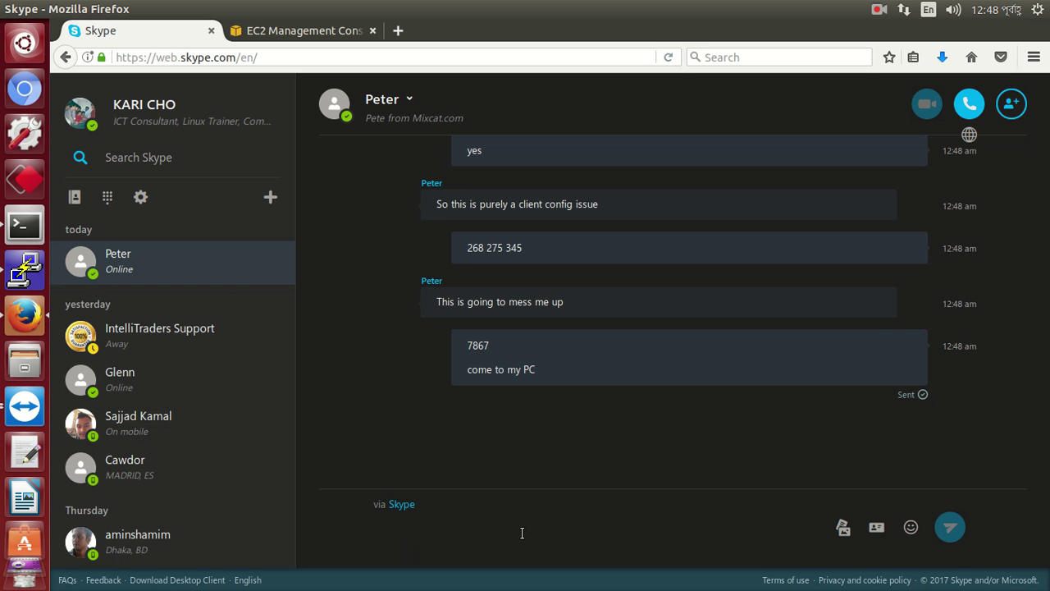
Switch to the PuTTY Configuration window and close it
{"action": "key", "text": "alt+Tab"}
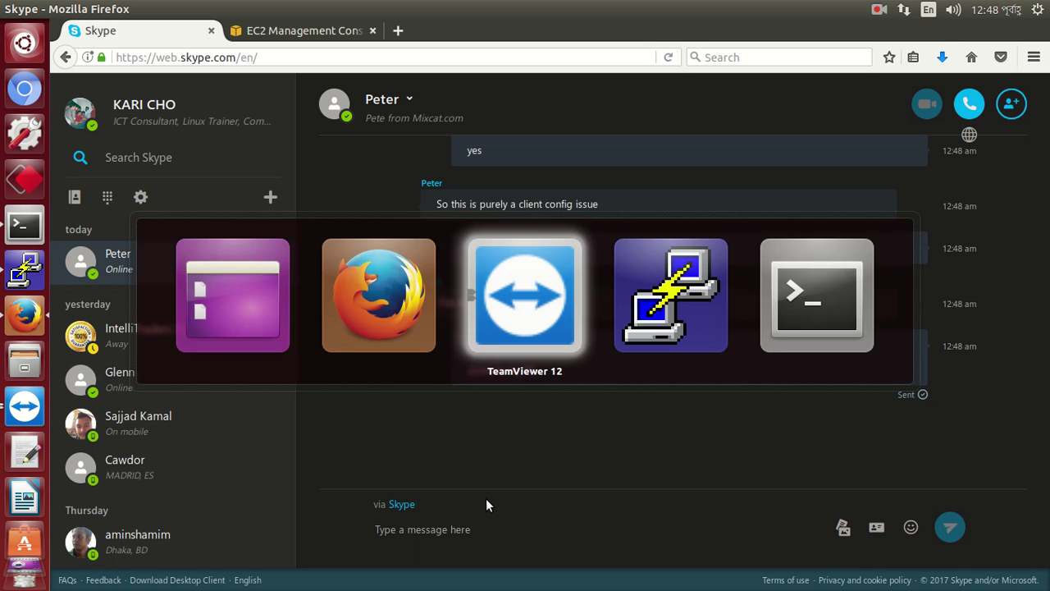
{"action": "key", "text": "alt+Tab"}
{"action": "key", "text": "alt+Tab"}
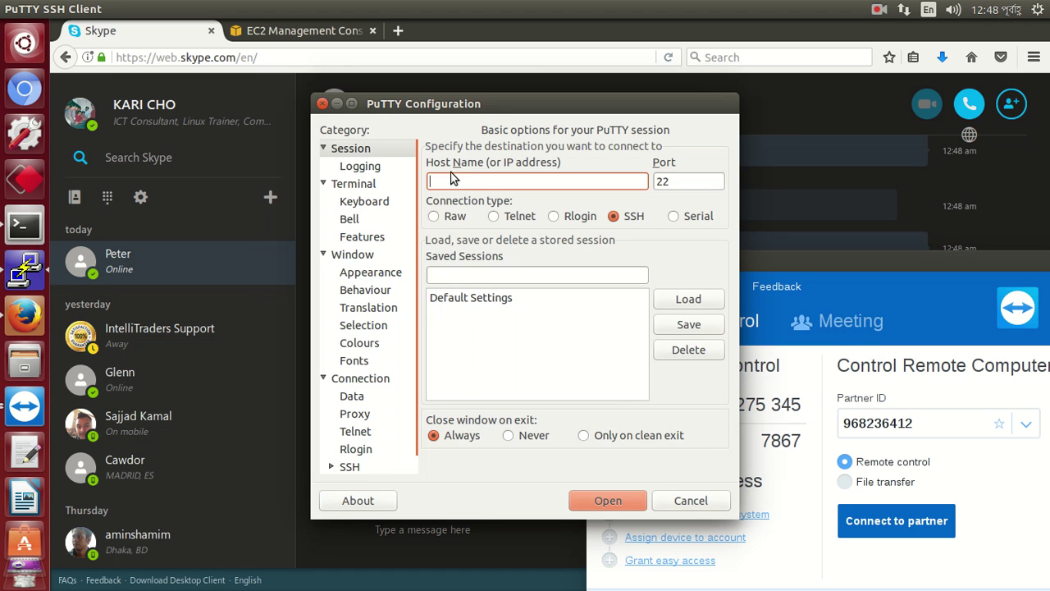
{"action": "left_click", "coordinate": [323, 103]}
{"action": "key", "text": "alt+Tab"}
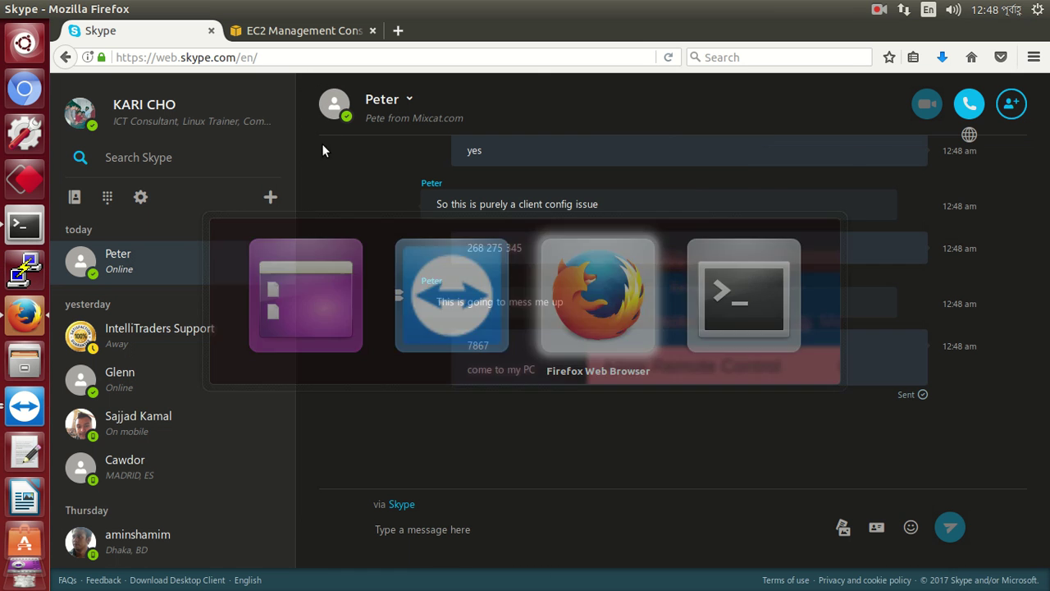
{"action": "key", "text": "alt+Tab"}
{"action": "key", "text": "alt+Tab"}
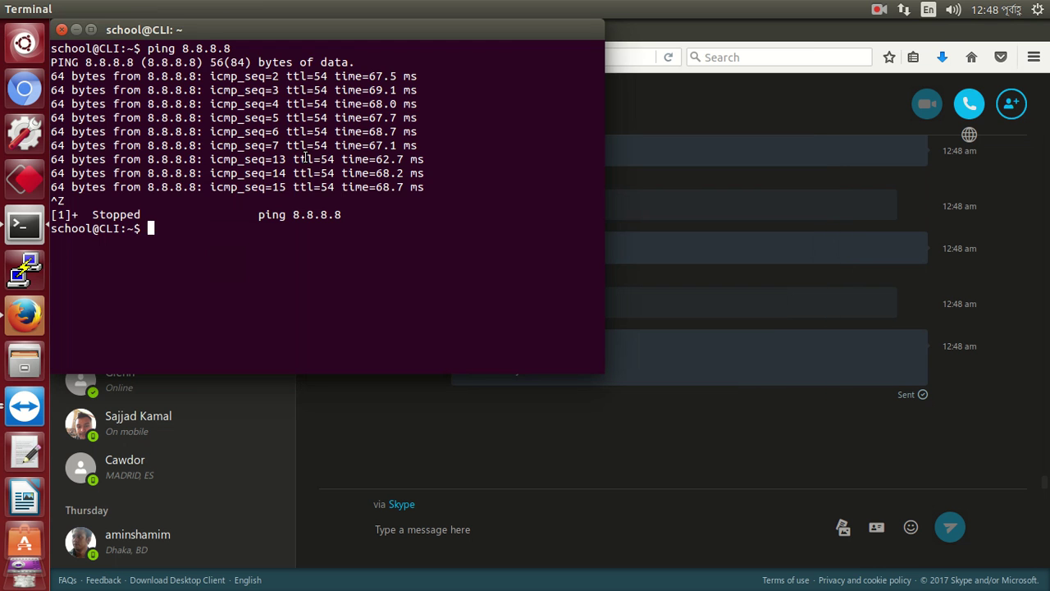
{"action": "key", "text": "ctrl+l"}
{"action": "key", "text": "Up"}
{"action": "key", "text": "Up"}
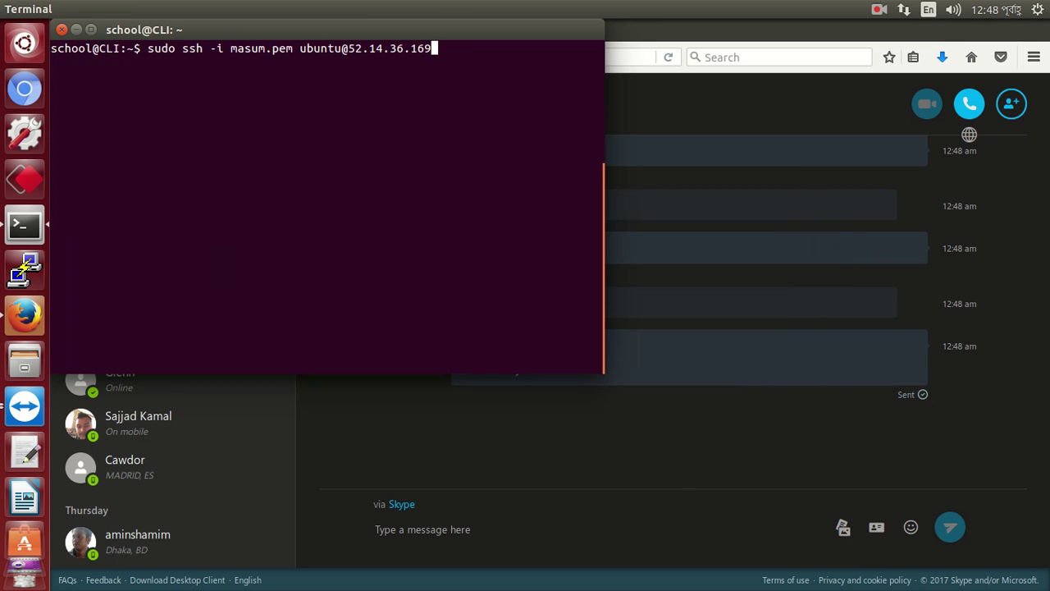
{"action": "left_click", "coordinate": [91, 29]}
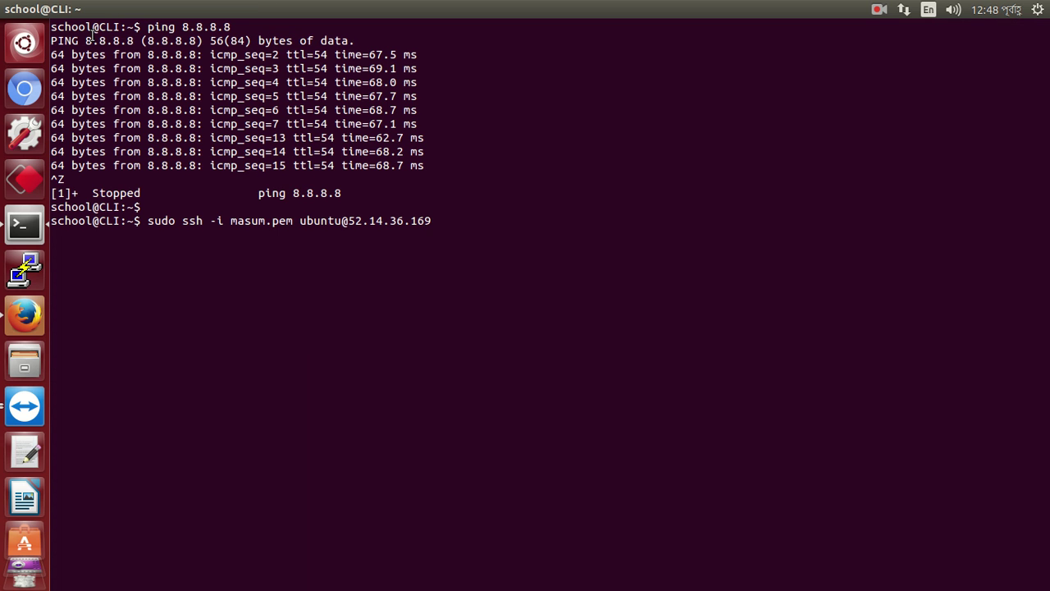
Erase the recalled ssh command to leave the terminal prompt empty
{"action": "key", "text": "BackSpace"}
{"action": "key", "text": "BackSpace"}
{"action": "key", "text": "BackSpace"}
{"action": "key", "text": "BackSpace"}
{"action": "key", "text": "BackSpace"}
{"action": "key", "text": "BackSpace"}
{"action": "key", "text": "BackSpace"}
{"action": "key", "text": "BackSpace"}
{"action": "key", "text": "BackSpace"}
{"action": "key", "text": "BackSpace"}
{"action": "key", "text": "BackSpace"}
{"action": "key", "text": "BackSpace"}
{"action": "key", "text": "BackSpace"}
{"action": "key", "text": "BackSpace"}
{"action": "key", "text": "BackSpace"}
{"action": "key", "text": "BackSpace"}
{"action": "key", "text": "BackSpace"}
{"action": "key", "text": "BackSpace"}
{"action": "key", "text": "BackSpace"}
{"action": "key", "text": "BackSpace"}
{"action": "key", "text": "BackSpace"}
{"action": "key", "text": "BackSpace"}
{"action": "key", "text": "BackSpace"}
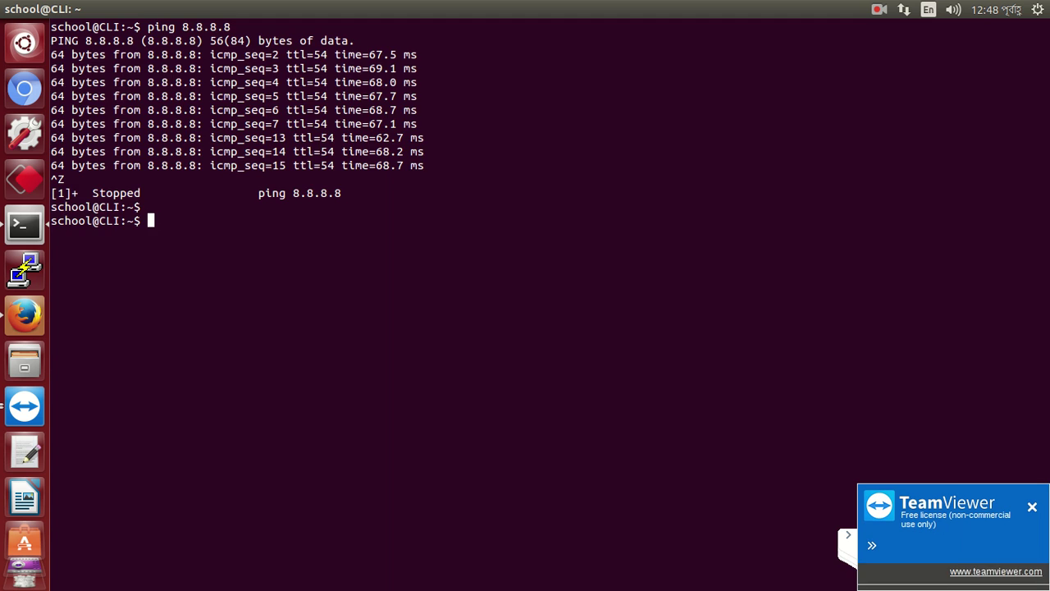
Look through the terminal's command history for the earlier ssh command on a cleared screen, then empty the prompt
{"action": "key", "text": "ctrl+l"}
{"action": "key", "text": "Up"}
{"action": "key", "text": "Up"}
{"action": "key", "text": "Up"}
{"action": "key", "text": "Up"}
{"action": "key", "text": "Up"}
{"action": "key", "text": "Down"}
{"action": "key", "text": "Down"}
{"action": "key", "text": "Down"}
{"action": "key", "text": "Down"}
{"action": "key", "text": "Up"}
{"action": "key", "text": "Up"}
{"action": "key", "text": "Up"}
{"action": "key", "text": "Up"}
{"action": "key", "text": "Up"}
{"action": "key", "text": "Up"}
{"action": "key", "text": "Up"}
{"action": "key", "text": "Up"}
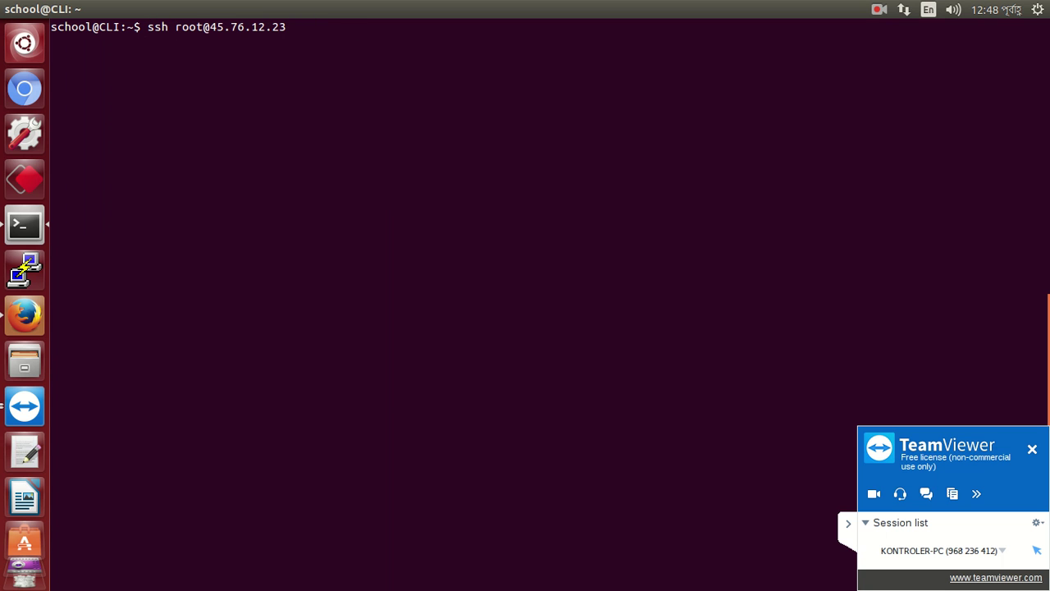
{"action": "key", "text": "BackSpace"}
{"action": "key", "text": "BackSpace"}
{"action": "key", "text": "BackSpace"}
{"action": "key", "text": "BackSpace"}
{"action": "key", "text": "BackSpace"}
{"action": "key", "text": "BackSpace"}
{"action": "key", "text": "BackSpace"}
{"action": "key", "text": "BackSpace"}
{"action": "key", "text": "BackSpace"}
{"action": "key", "text": "BackSpace"}
{"action": "key", "text": "BackSpace"}
{"action": "key", "text": "BackSpace"}
{"action": "key", "text": "BackSpace"}
{"action": "key", "text": "BackSpace"}
{"action": "key", "text": "BackSpace"}
{"action": "key", "text": "BackSpace"}
{"action": "key", "text": "BackSpace"}
{"action": "key", "text": "BackSpace"}
{"action": "key", "text": "BackSpace"}
Change to the Downloads directory and list its files on a cleared screen
{"action": "type", "text": "c"}
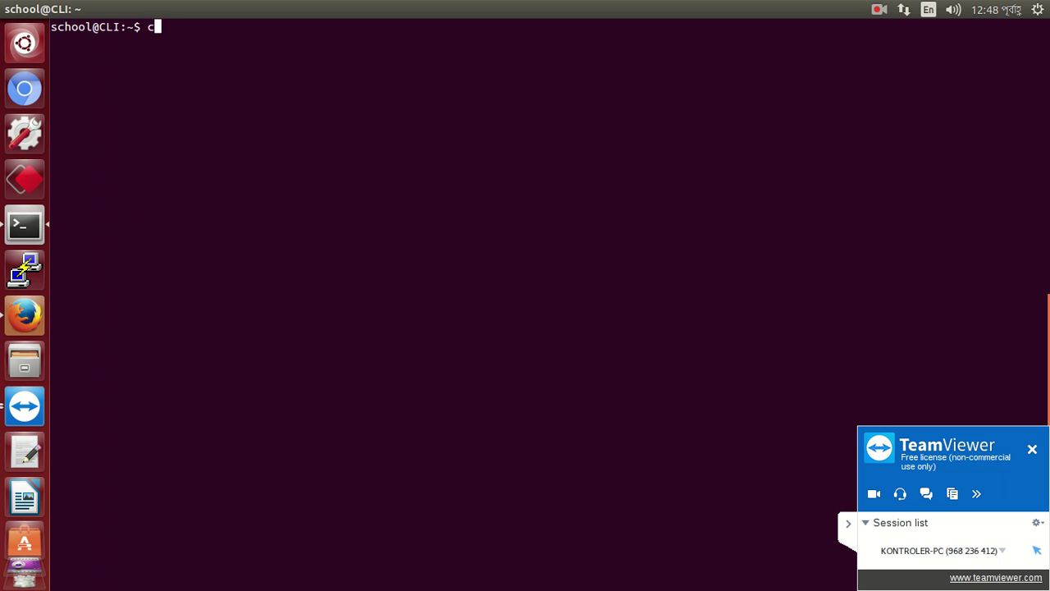
{"action": "type", "text": "d Dow"}
{"action": "key", "text": "Tab"}
{"action": "key", "text": "Return"}
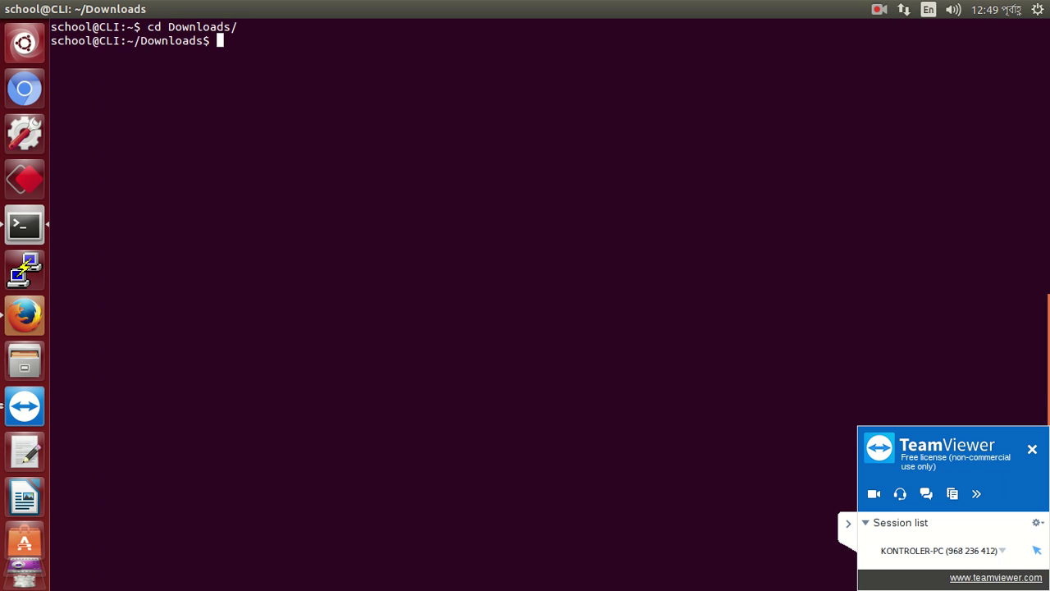
{"action": "key", "text": "ctrl+l"}
{"action": "type", "text": "ls"}
{"action": "key", "text": "Return"}
Search the recalled commands again from the Downloads directory, then erase the recalled line and clear the file listing
{"action": "key", "text": "Up"}
{"action": "key", "text": "Up"}
{"action": "key", "text": "Up"}
{"action": "key", "text": "Up"}
{"action": "key", "text": "Up"}
{"action": "key", "text": "Up"}
{"action": "key", "text": "Up"}
{"action": "key", "text": "Down"}
{"action": "key", "text": "Down"}
{"action": "key", "text": "Down"}
{"action": "key", "text": "Down"}
{"action": "key", "text": "Down"}
{"action": "key", "text": "Down"}
{"action": "key", "text": "Up"}
{"action": "key", "text": "Up"}
{"action": "key", "text": "Up"}
{"action": "key", "text": "Up"}
{"action": "key", "text": "Up"}
{"action": "key", "text": "Up"}
{"action": "key", "text": "Up"}
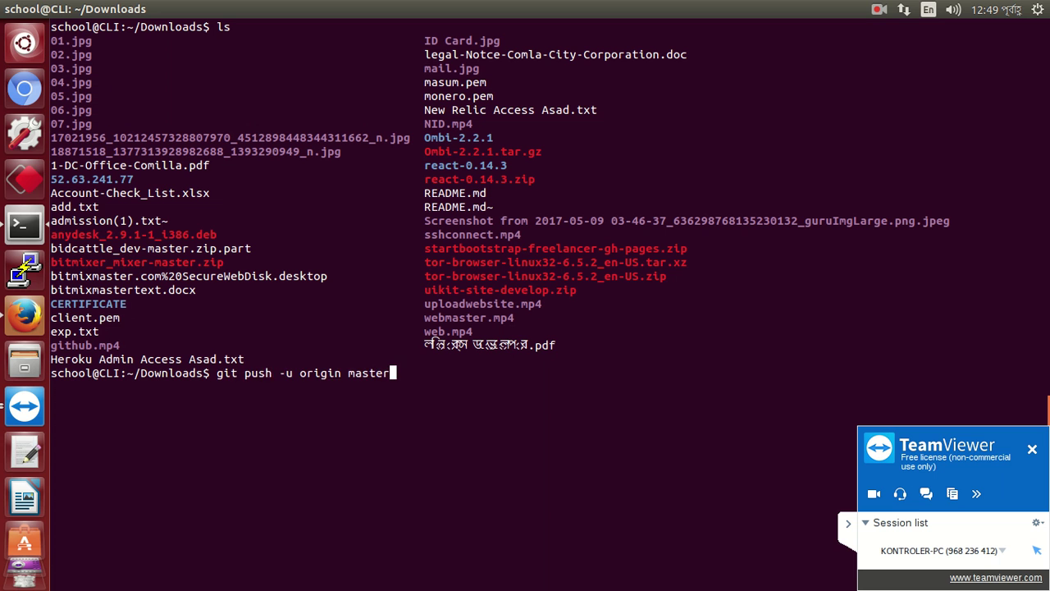
{"action": "key", "text": "Up"}
{"action": "key", "text": "Up"}
{"action": "key", "text": "Up"}
{"action": "key", "text": "BackSpace"}
{"action": "key", "text": "BackSpace"}
{"action": "key", "text": "BackSpace"}
{"action": "key", "text": "BackSpace"}
{"action": "key", "text": "BackSpace"}
{"action": "key", "text": "BackSpace"}
{"action": "key", "text": "BackSpace"}
{"action": "key", "text": "BackSpace"}
{"action": "key", "text": "BackSpace"}
{"action": "key", "text": "BackSpace"}
{"action": "key", "text": "BackSpace"}
{"action": "key", "text": "BackSpace"}
{"action": "key", "text": "BackSpace"}
{"action": "key", "text": "BackSpace"}
{"action": "key", "text": "BackSpace"}
{"action": "key", "text": "BackSpace"}
{"action": "key", "text": "BackSpace"}
{"action": "key", "text": "BackSpace"}
{"action": "key", "text": "BackSpace"}
{"action": "key", "text": "BackSpace"}
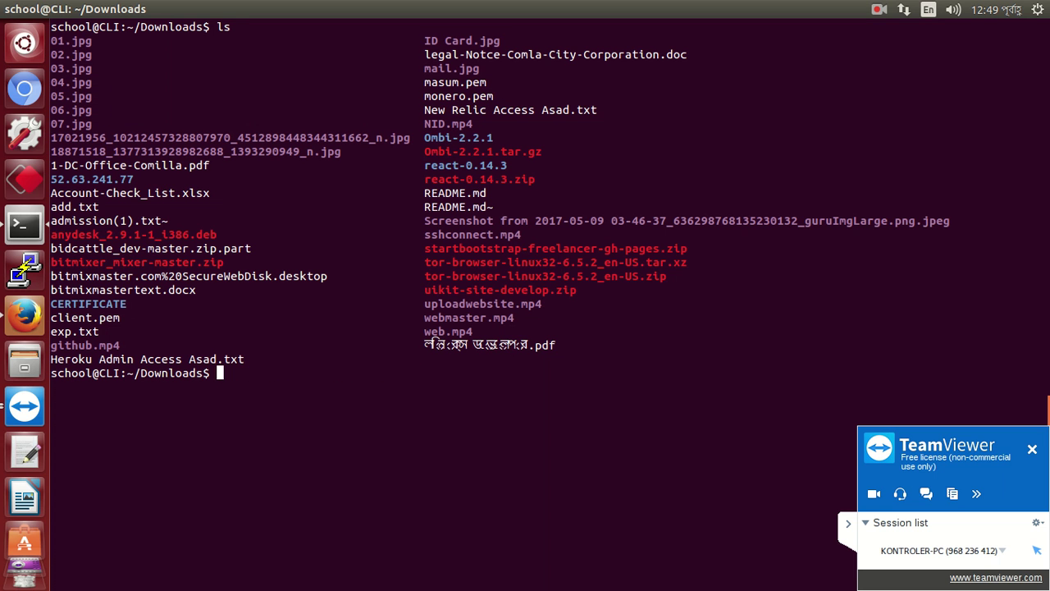
{"action": "key", "text": "ctrl+l"}
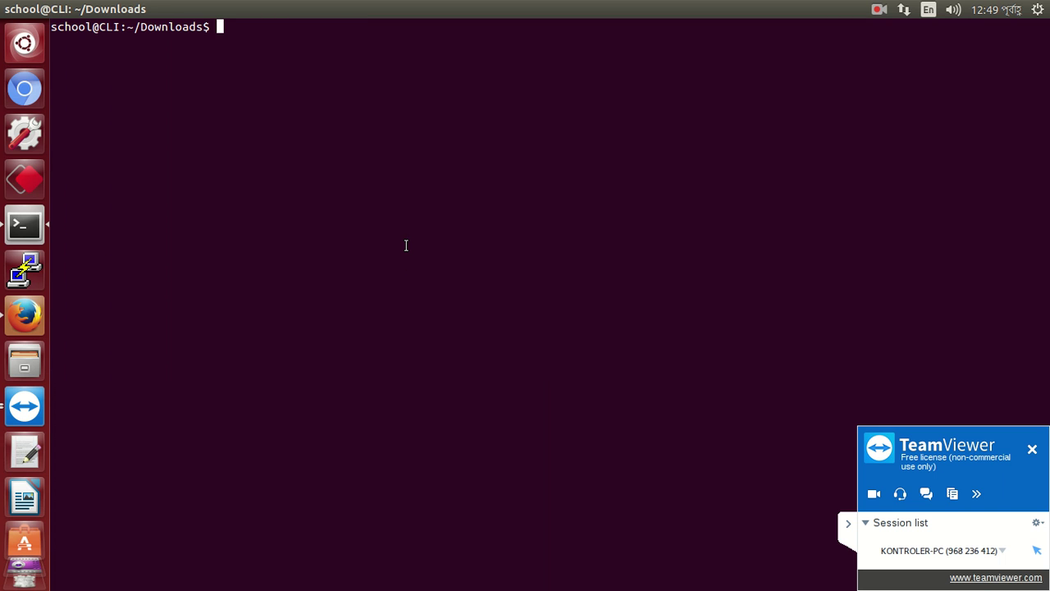
Display the full command history, check its recent entries for the ssh command, and clear the screen
{"action": "type", "text": "sudo"}
{"action": "key", "text": "BackSpace"}
{"action": "key", "text": "BackSpace"}
{"action": "key", "text": "BackSpace"}
{"action": "key", "text": "BackSpace"}
{"action": "type", "text": "history"}
{"action": "key", "text": "Return"}
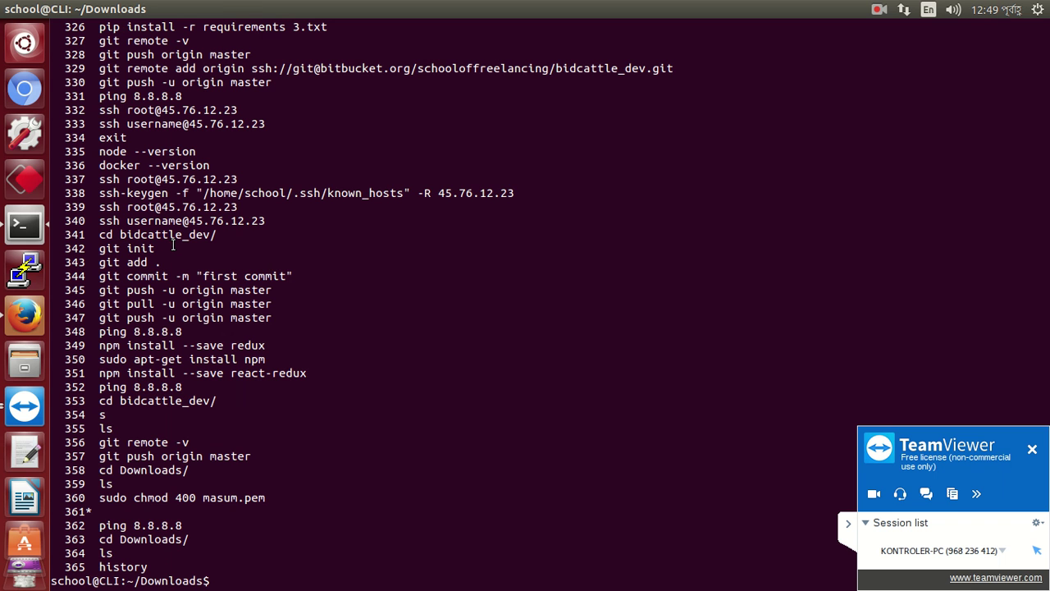
{"action": "scroll", "coordinate": [173, 248], "scroll_direction": "up", "scroll_amount": 2}
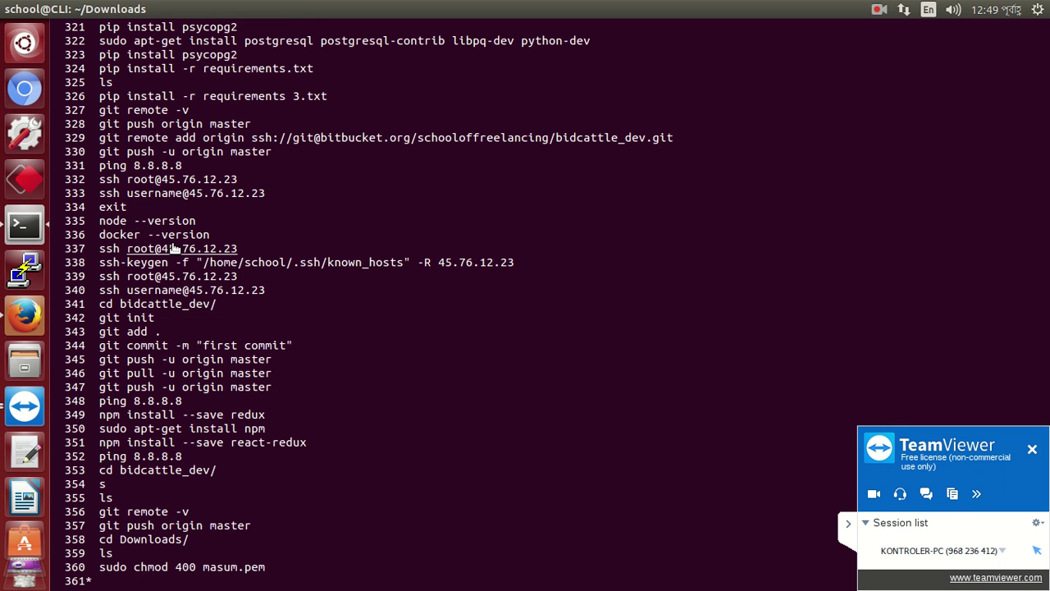
{"action": "scroll", "coordinate": [173, 248], "scroll_direction": "down", "scroll_amount": 2}
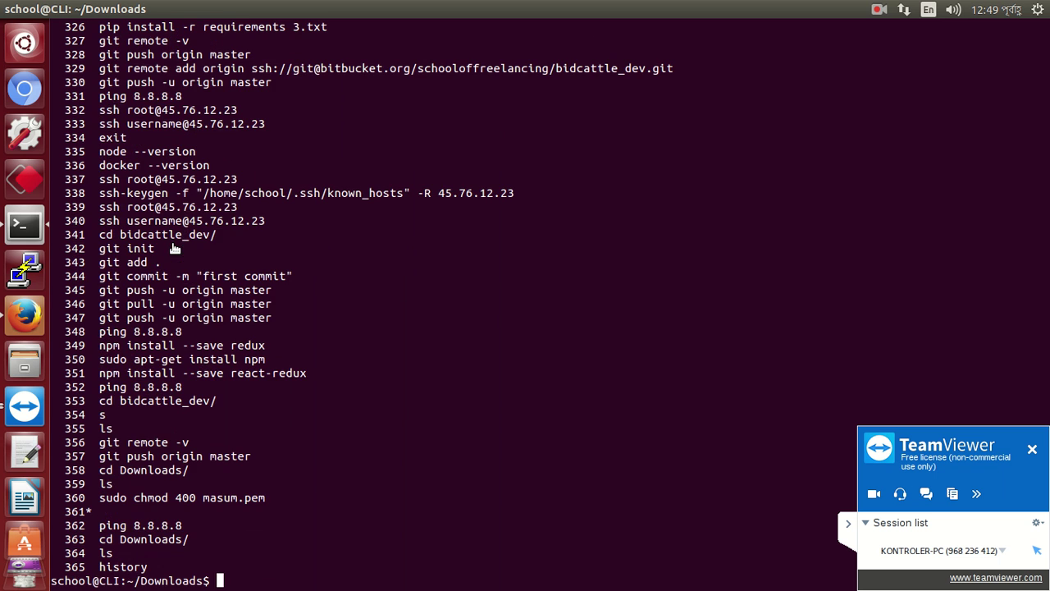
{"action": "key", "text": "ctrl+l"}
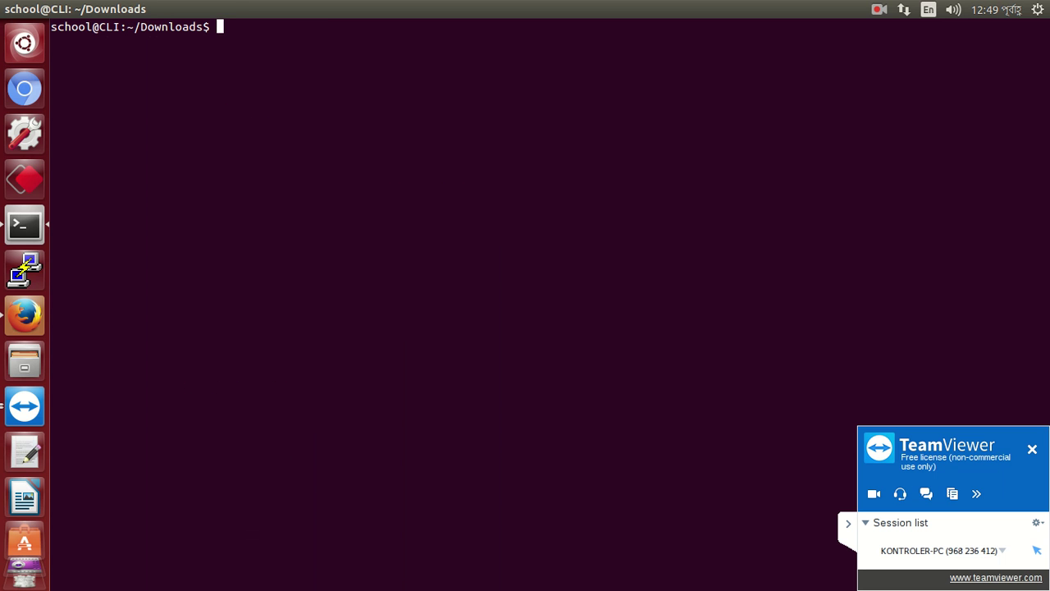
Begin the connection command "sudo ssh -i masum.pem ubuntu@" at the Downloads prompt, leaving out the host address
{"action": "type", "text": "sudo ssh -i masum"}
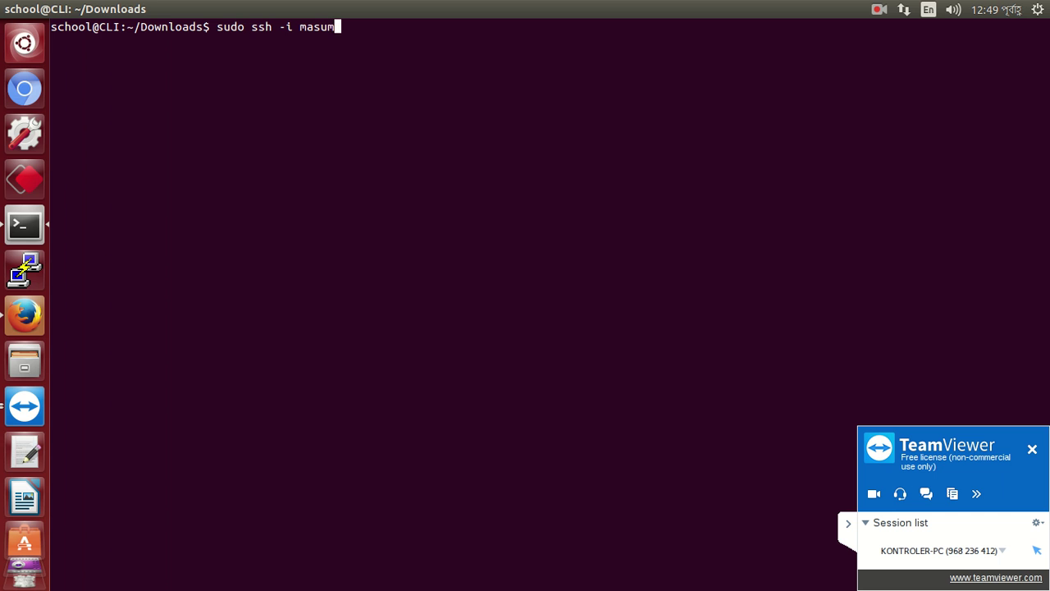
{"action": "type", "text": ".pem ubuntu@"}
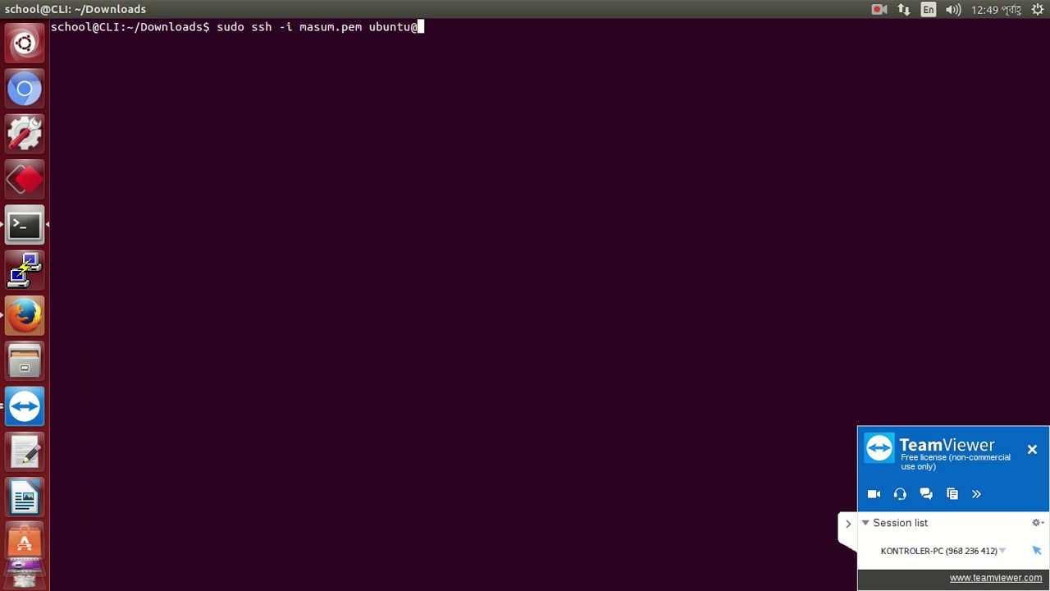
Switch to the Skype chat in Firefox, find the earlier message with the server address 52.14.36.169, and copy its text
{"action": "key", "text": "alt+Tab"}
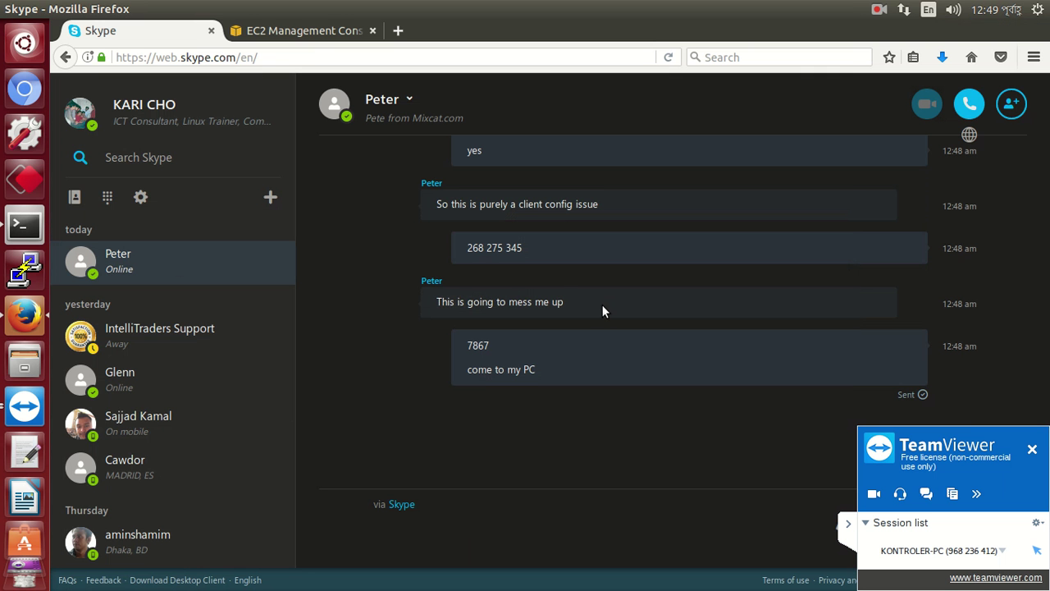
{"action": "scroll", "coordinate": [562, 288], "scroll_direction": "up", "scroll_amount": 10}
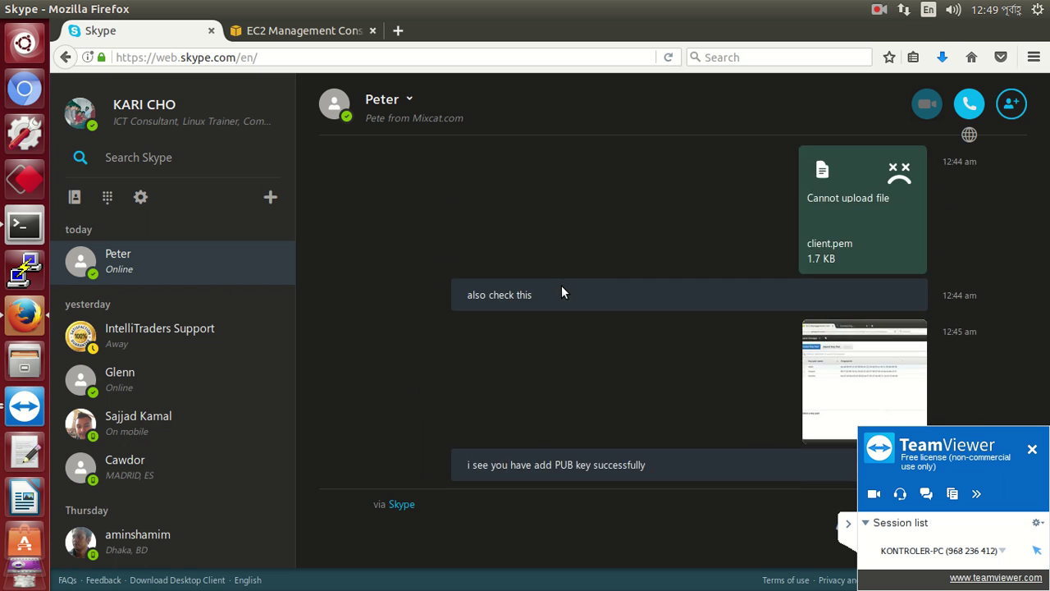
{"action": "scroll", "coordinate": [561, 287], "scroll_direction": "up", "scroll_amount": 10}
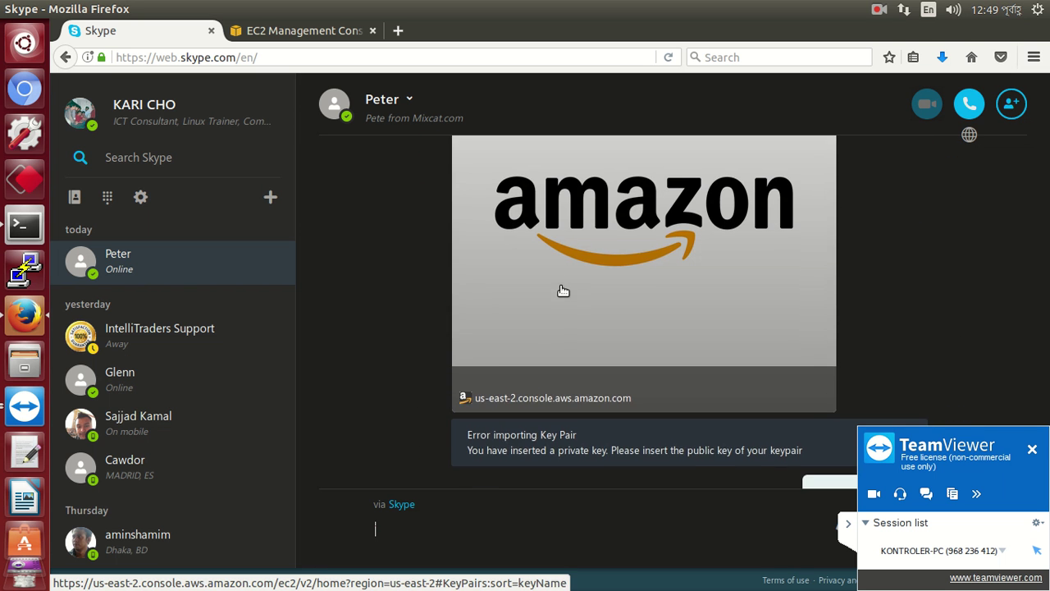
{"action": "scroll", "coordinate": [562, 287], "scroll_direction": "up", "scroll_amount": 10}
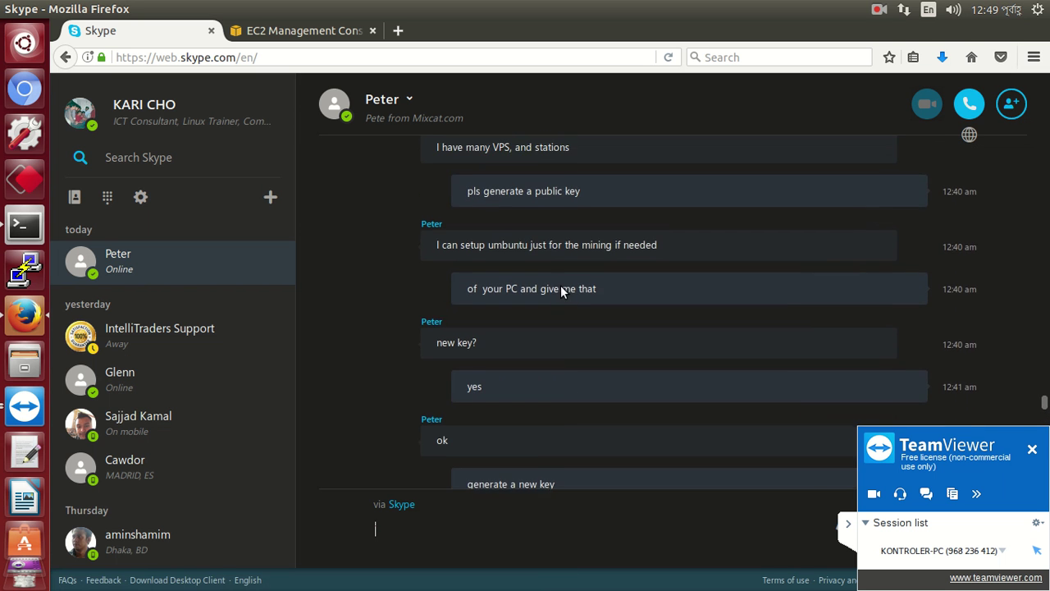
{"action": "scroll", "coordinate": [561, 288], "scroll_direction": "up", "scroll_amount": 10}
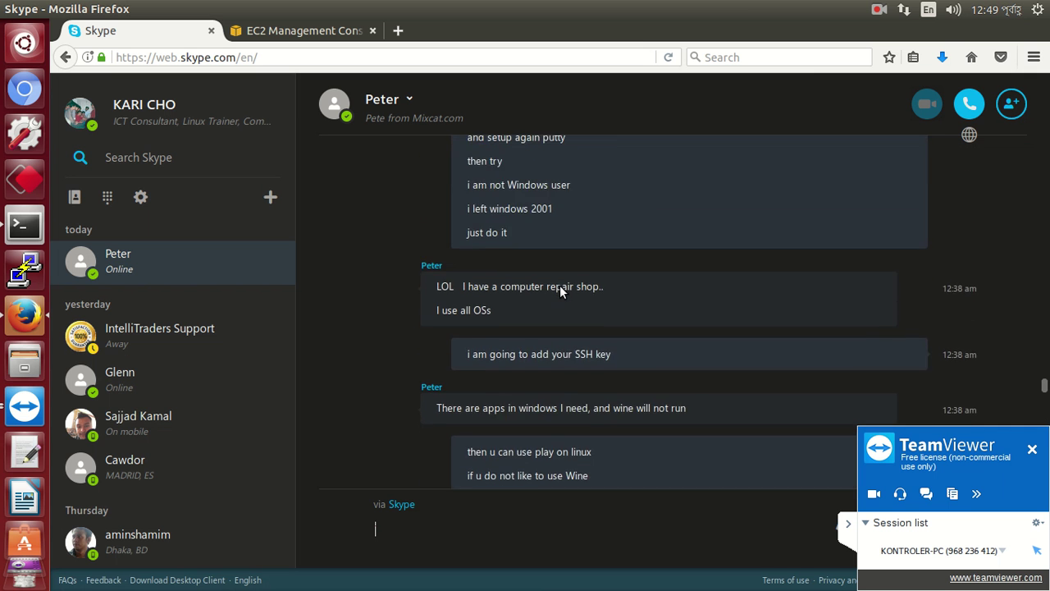
{"action": "scroll", "coordinate": [560, 287], "scroll_direction": "up", "scroll_amount": 10}
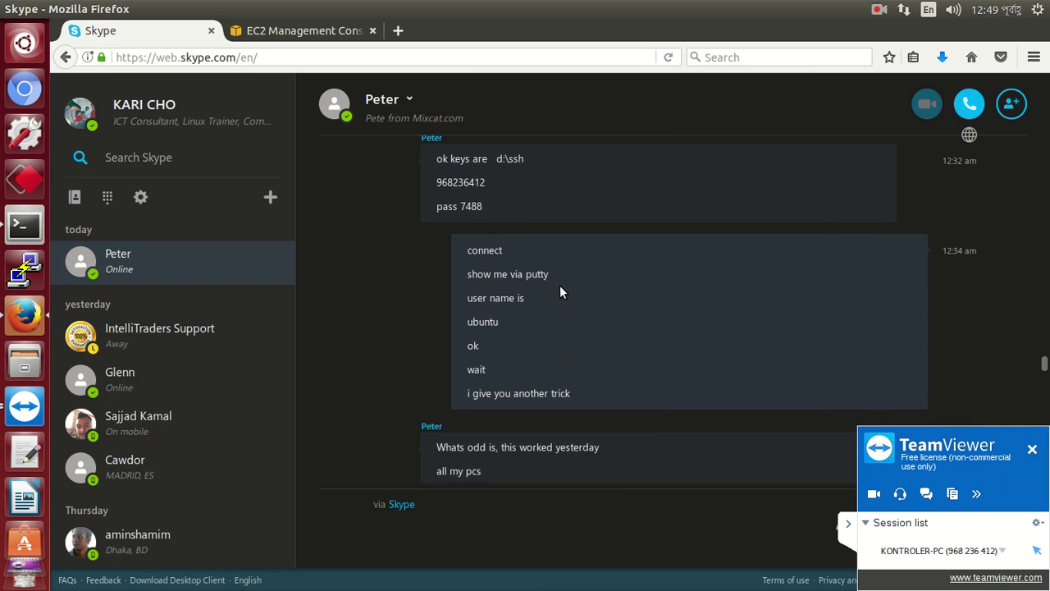
{"action": "scroll", "coordinate": [560, 292], "scroll_direction": "up", "scroll_amount": 10}
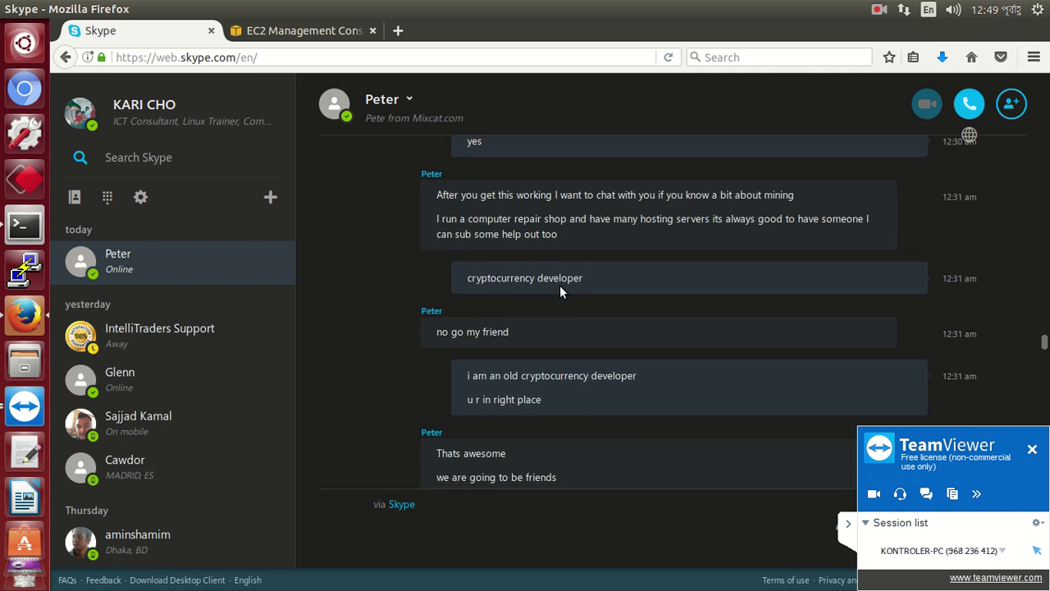
{"action": "scroll", "coordinate": [560, 285], "scroll_direction": "up", "scroll_amount": 10}
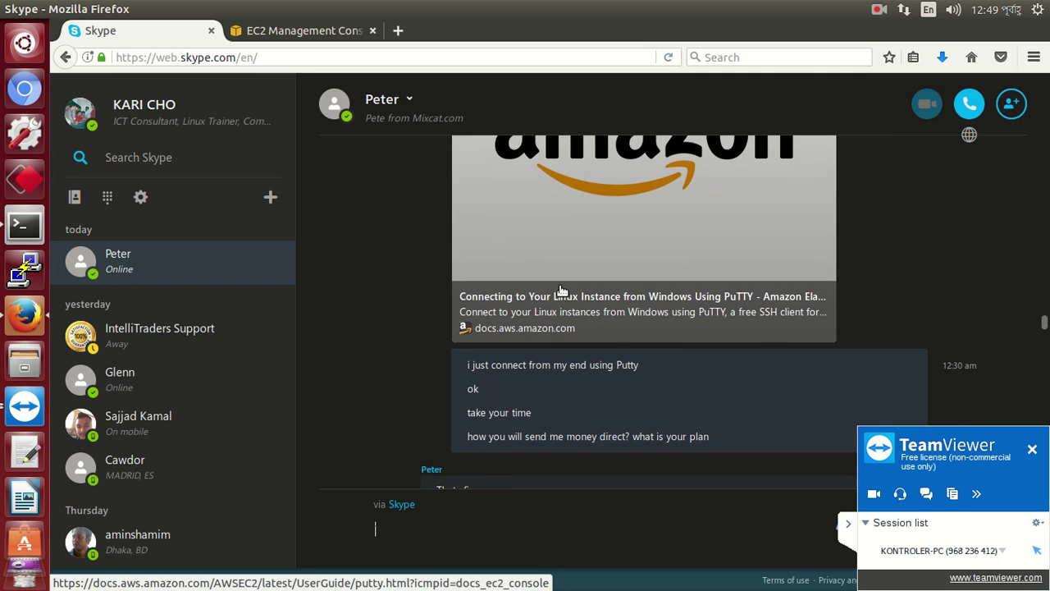
{"action": "scroll", "coordinate": [560, 287], "scroll_direction": "up", "scroll_amount": 10}
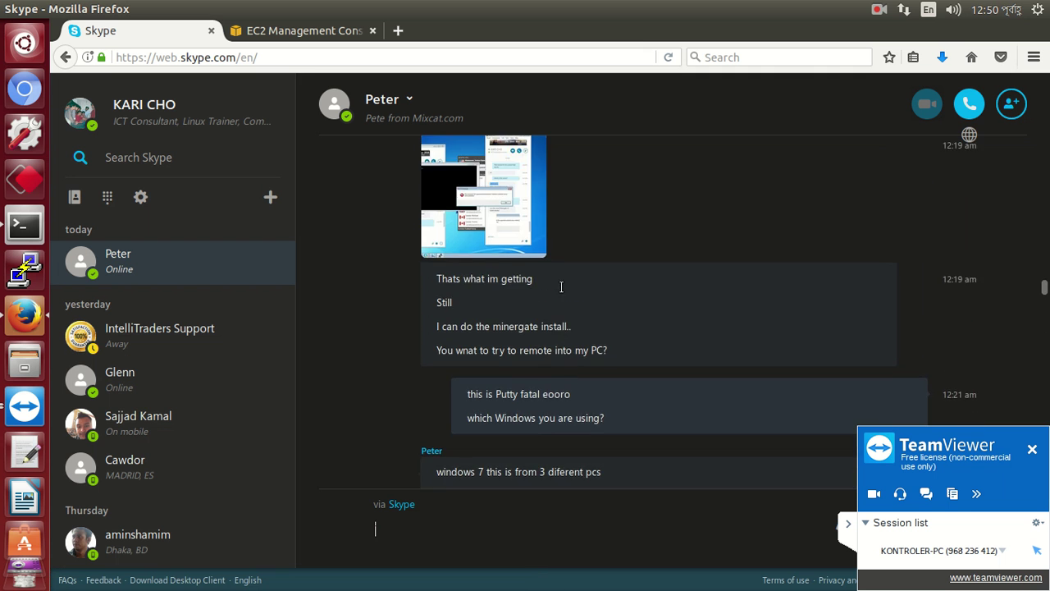
{"action": "scroll", "coordinate": [421, 235], "scroll_direction": "up", "scroll_amount": 5}
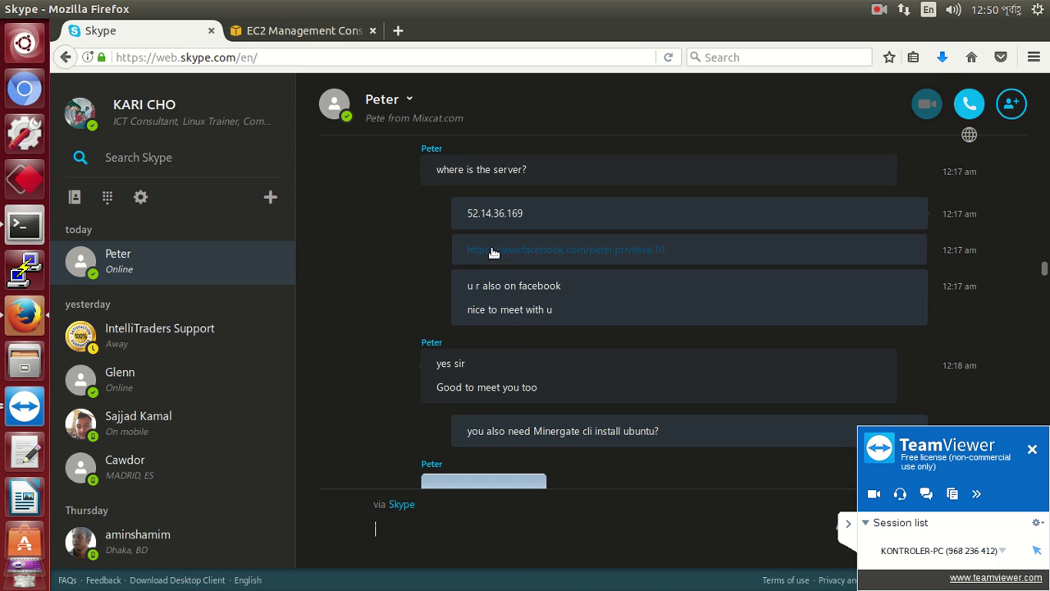
{"action": "double_click", "coordinate": [501, 212]}
{"action": "right_click", "coordinate": [508, 214]}
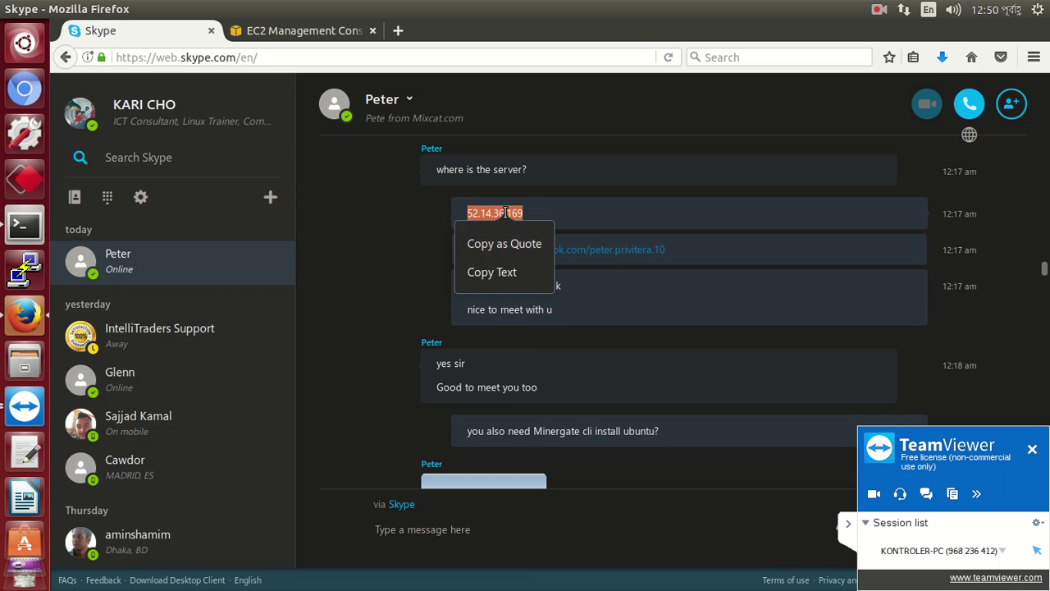
{"action": "left_click", "coordinate": [507, 272]}
Return to the terminal, complete the ssh command with the copied address 52.14.36.169, run it, and enter the sudo password
{"action": "key", "text": "alt+Tab"}
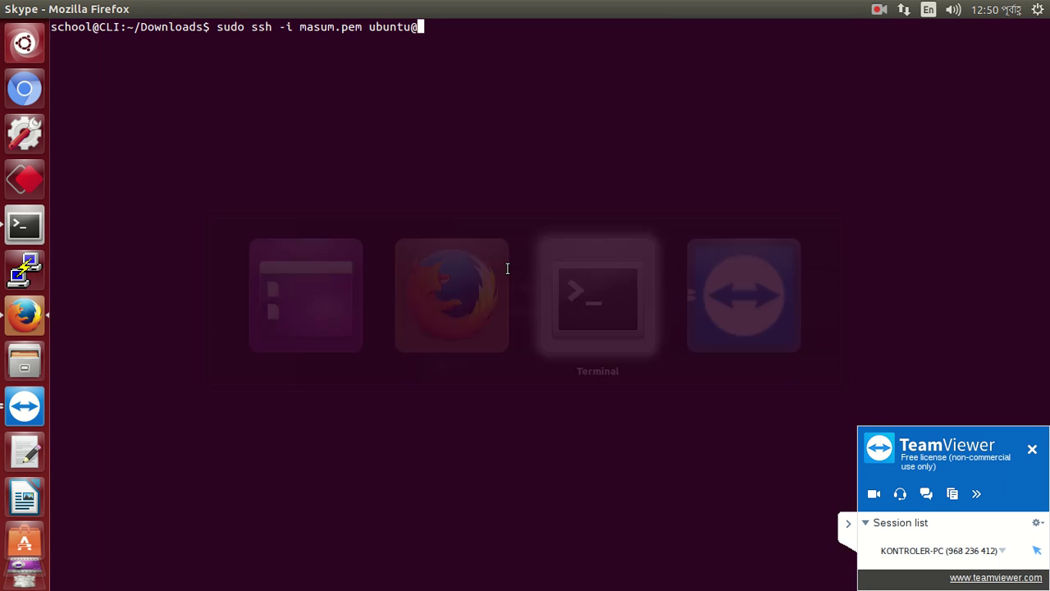
{"action": "key", "text": "ctrl+shift+v"}
{"action": "key", "text": "Return"}
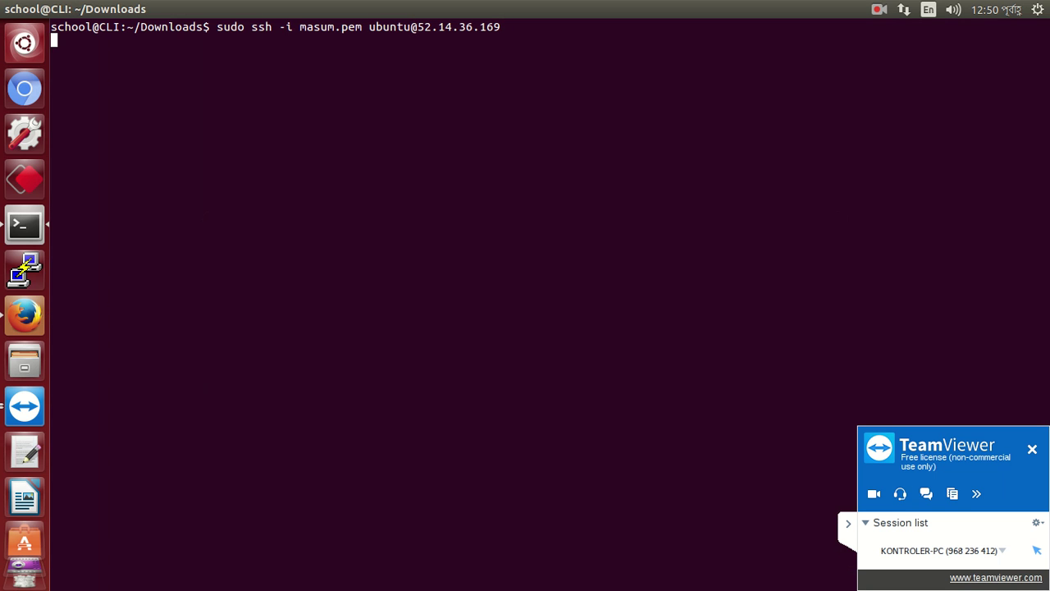
{"action": "key", "text": "Return"}
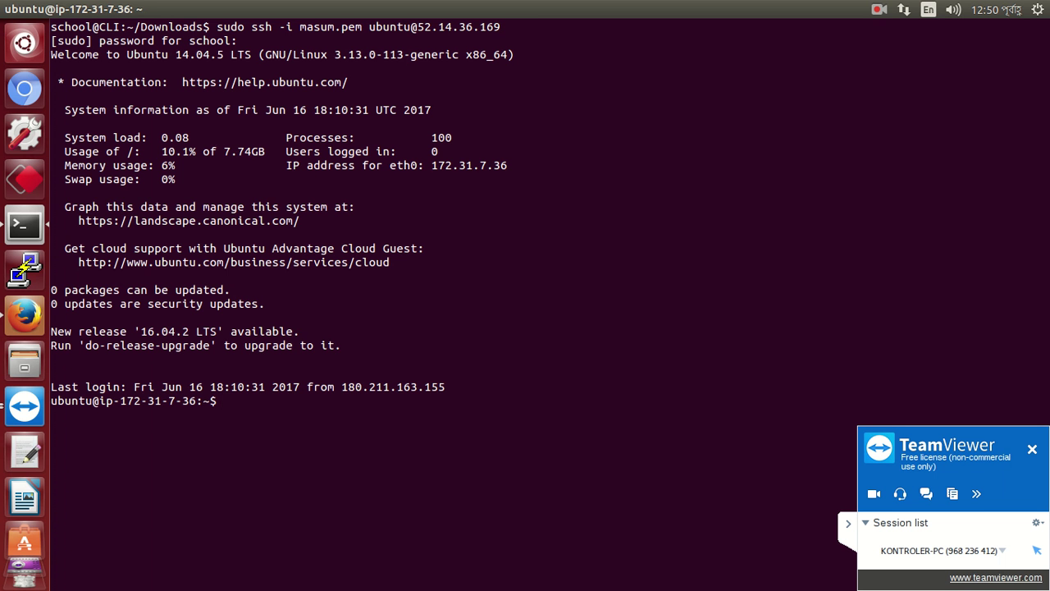
Run "uname -a", "lsb_release -a" and "w" on the server, and write "THIS IS YOUR SYSTEM" at the prompt
{"action": "type", "text": "uname -a"}
{"action": "key", "text": "Return"}
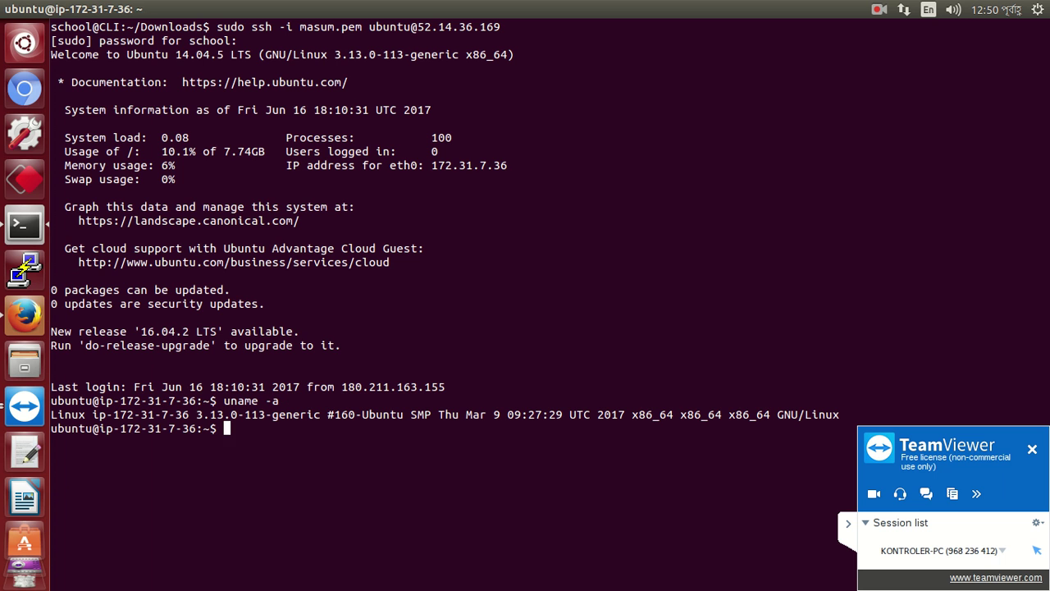
{"action": "type", "text": "lsb_release -a"}
{"action": "key", "text": "Return"}
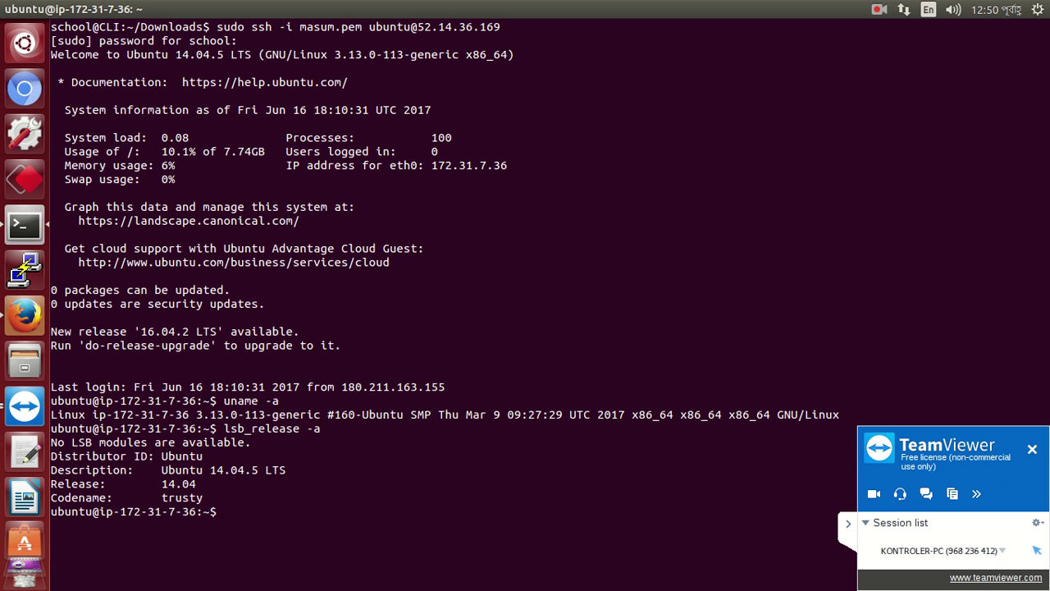
{"action": "type", "text": "w"}
{"action": "key", "text": "Return"}
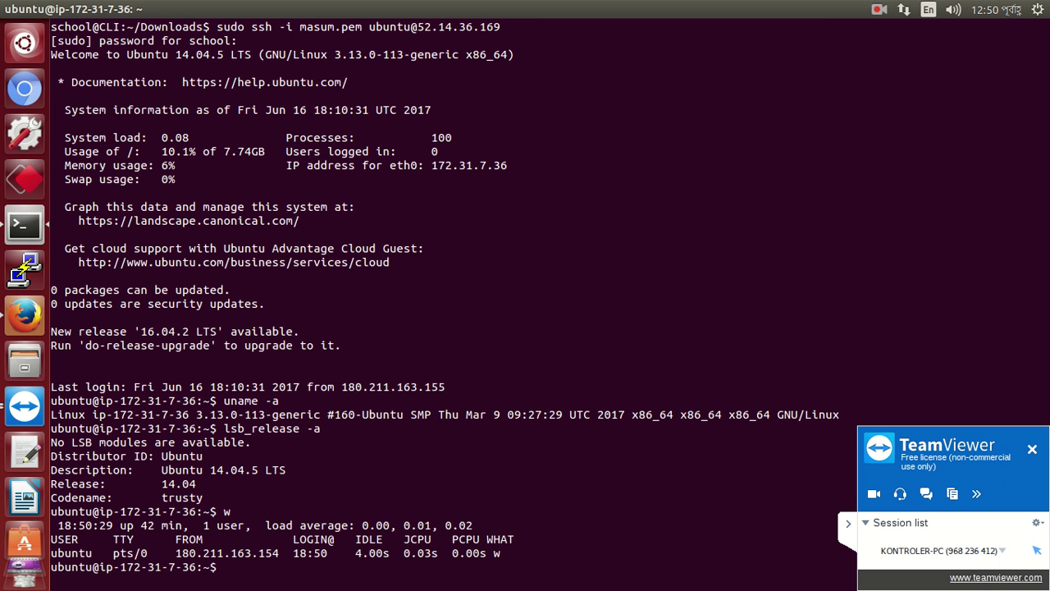
{"action": "type", "text": "THIS IS YOUR SYSTEM"}
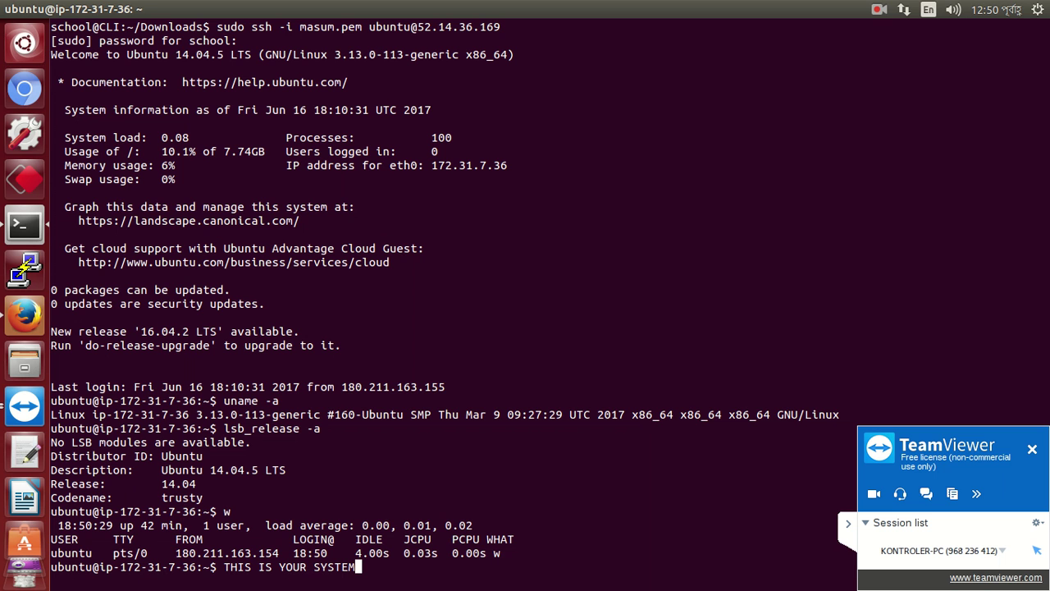
Launch the PuTTY SSH client and send the contact the Skype message "pls try using my PuTTY"
{"action": "left_click", "coordinate": [29, 264]}
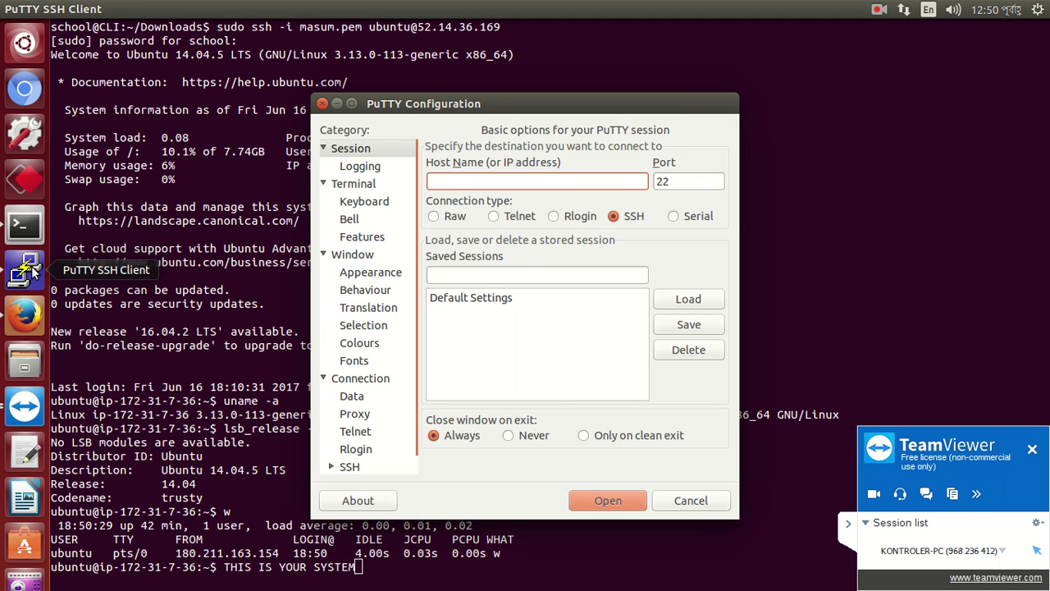
{"action": "left_click", "coordinate": [24, 315]}
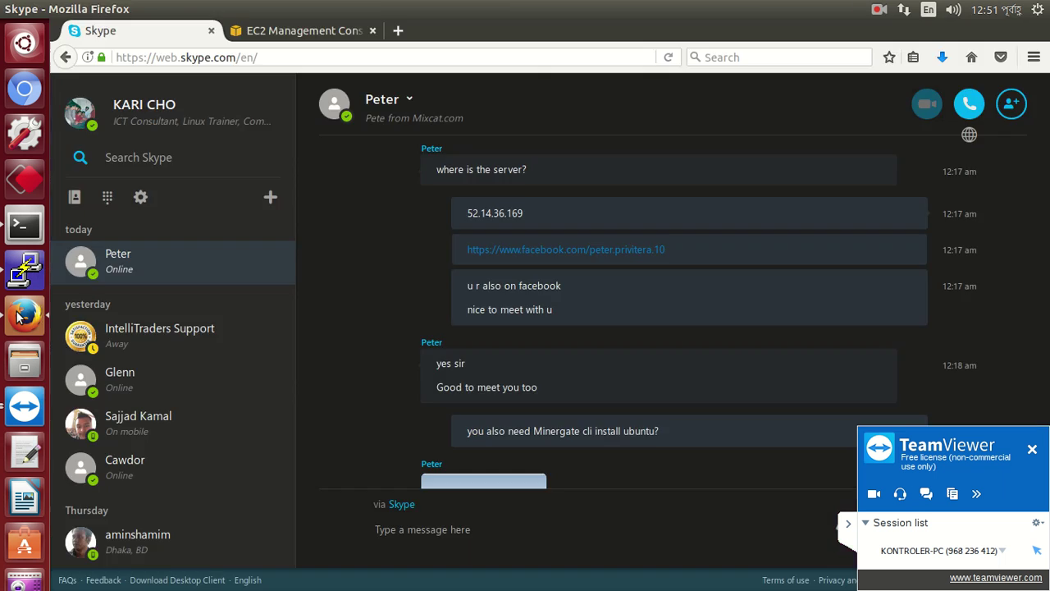
{"action": "left_click", "coordinate": [402, 540]}
{"action": "type", "text": "pls try usi"}
{"action": "type", "text": "ng m"}
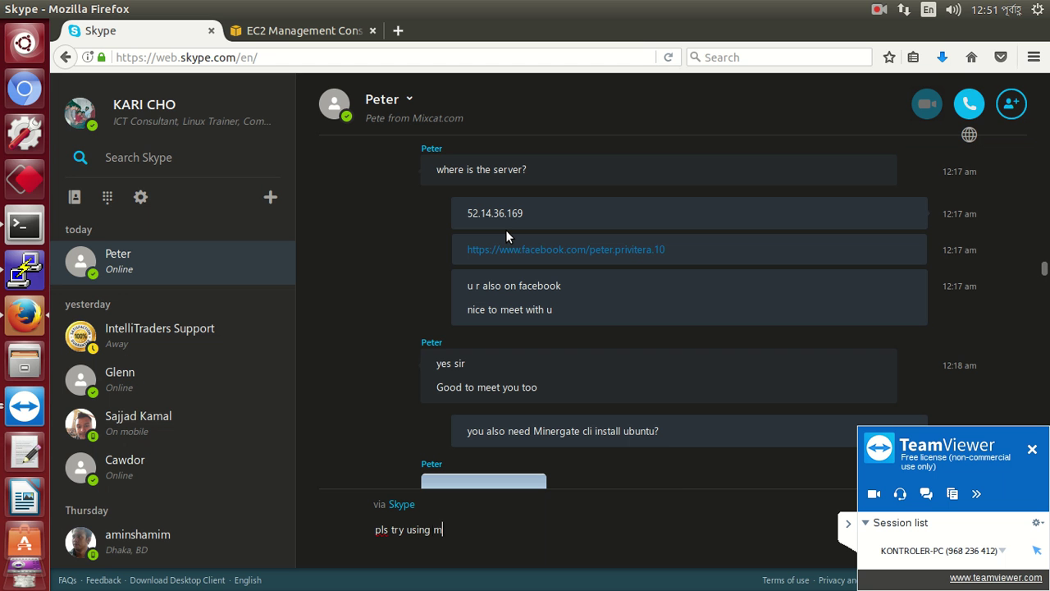
{"action": "type", "text": "y PuTTY"}
{"action": "key", "text": "Return"}
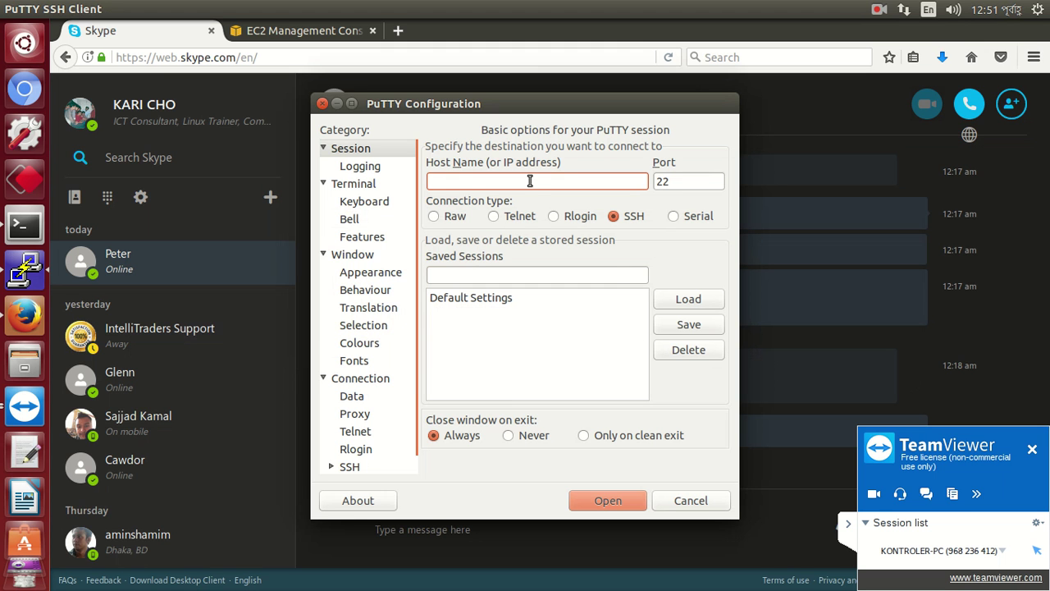
Set the PuTTY session's host name to the copied server address 52.14.36.169
{"action": "key", "text": "ctrl+v"}
{"action": "key", "text": "shift+Tab"}
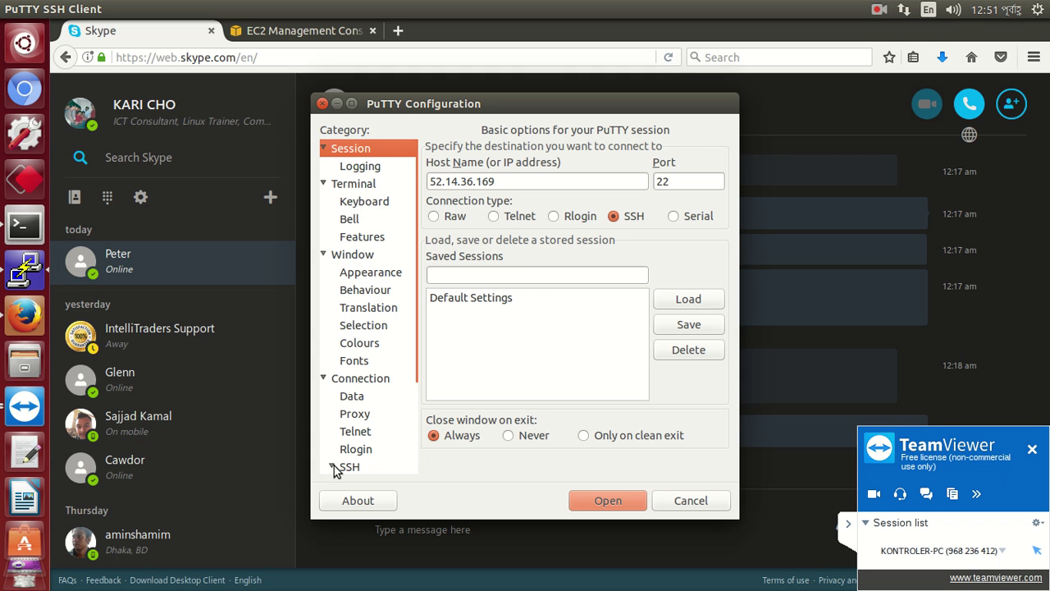
Open the SSH authentication settings, browse for a private key file, and select the Downloads folder in the home directory
{"action": "left_click", "coordinate": [332, 466]}
{"action": "scroll", "coordinate": [420, 431], "scroll_direction": "down", "scroll_amount": 1}
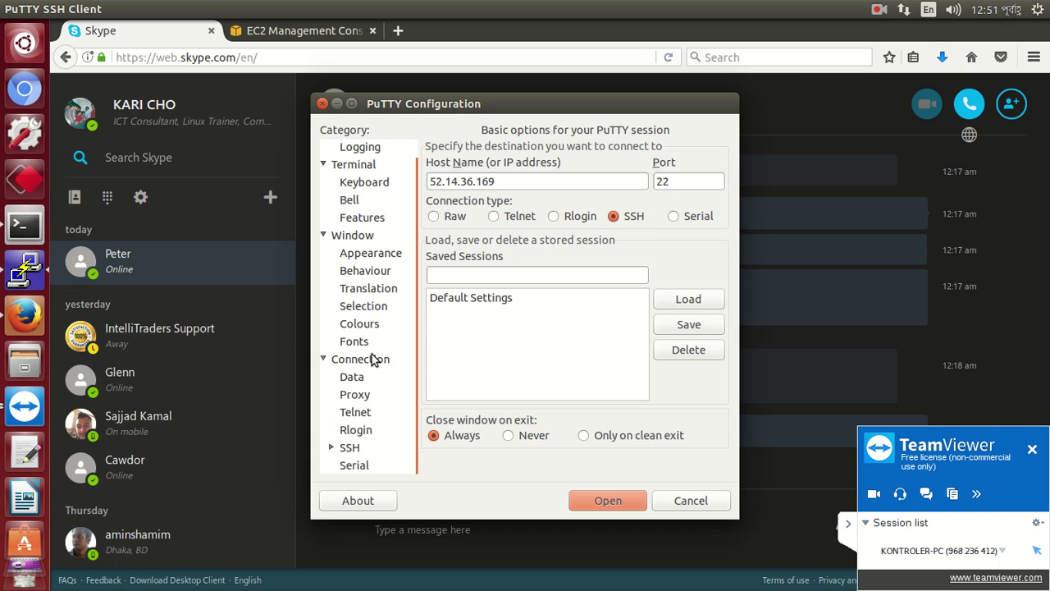
{"action": "left_click", "coordinate": [356, 447]}
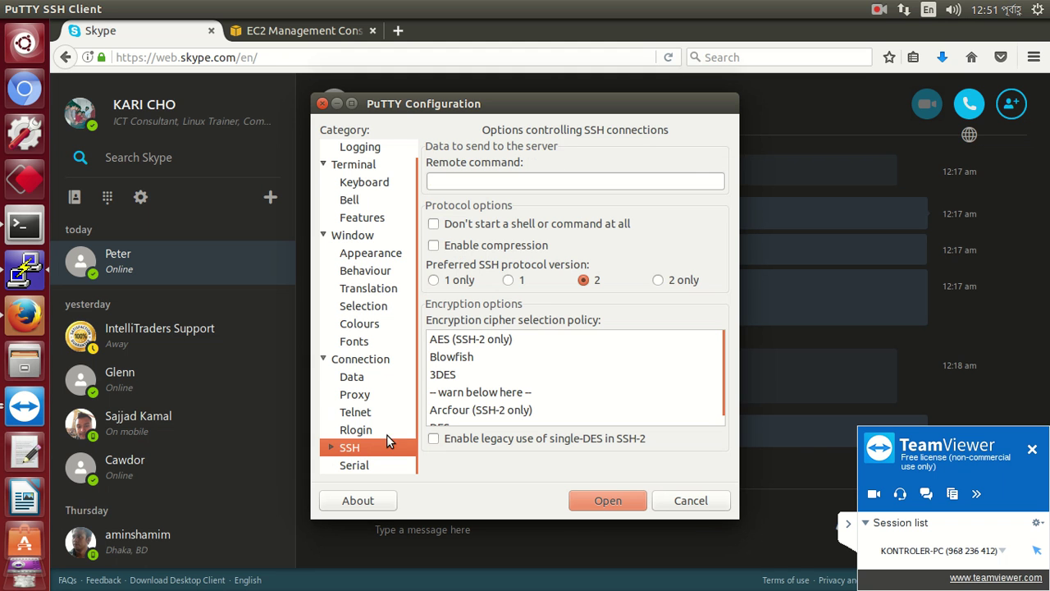
{"action": "left_click", "coordinate": [332, 448]}
{"action": "scroll", "coordinate": [332, 449], "scroll_direction": "down", "scroll_amount": 2}
{"action": "scroll", "coordinate": [416, 406], "scroll_direction": "down", "scroll_amount": 1}
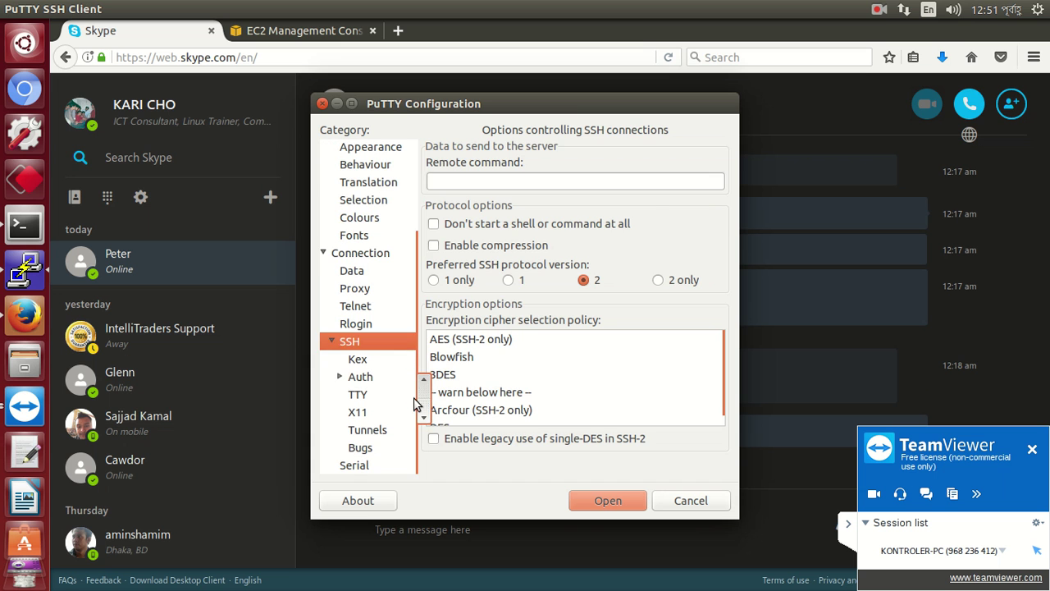
{"action": "left_click", "coordinate": [370, 396]}
{"action": "left_click", "coordinate": [366, 382]}
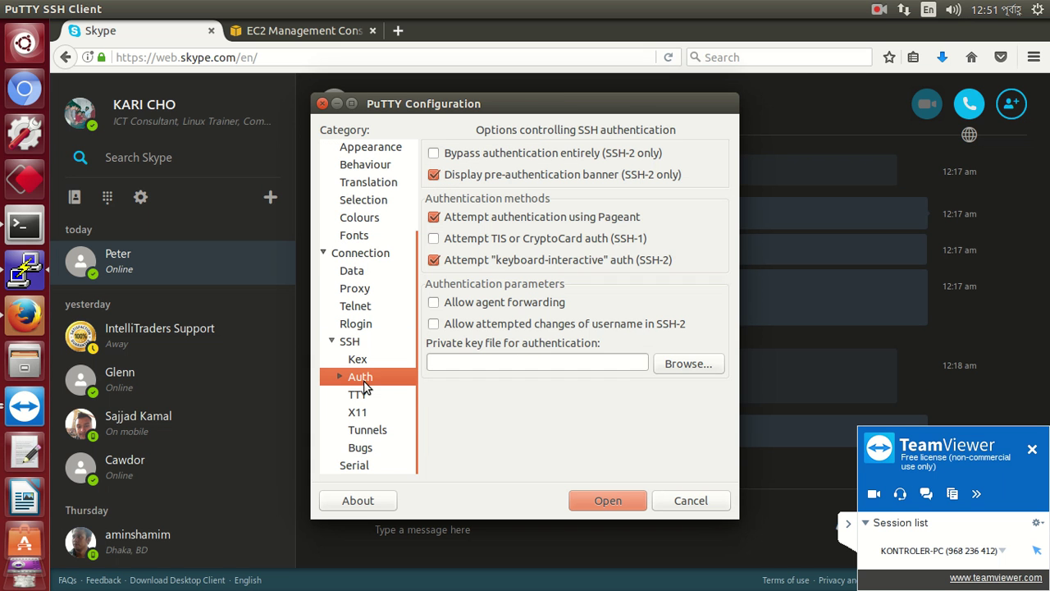
{"action": "left_click", "coordinate": [689, 363]}
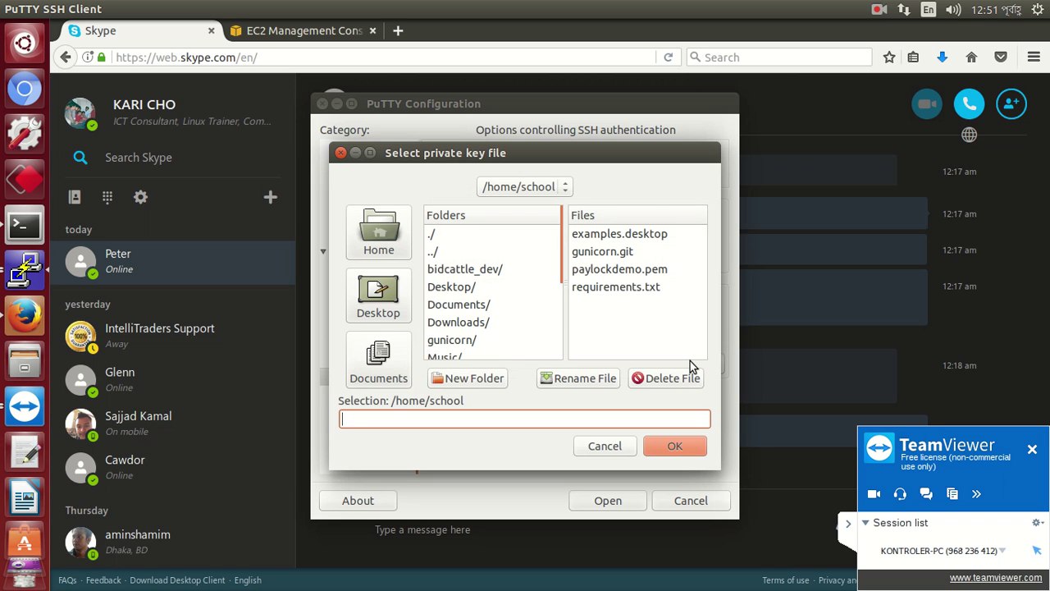
{"action": "left_click", "coordinate": [471, 325]}
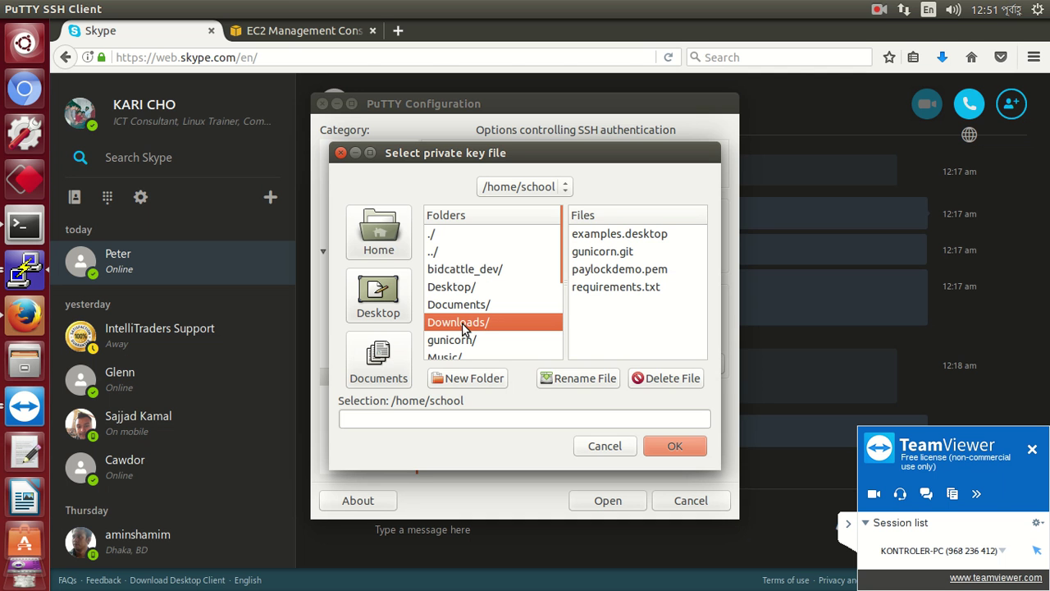
Switch to the Skype chat and send the contact the messages "you .pem key is located" and "Download"
{"action": "left_click", "coordinate": [278, 33]}
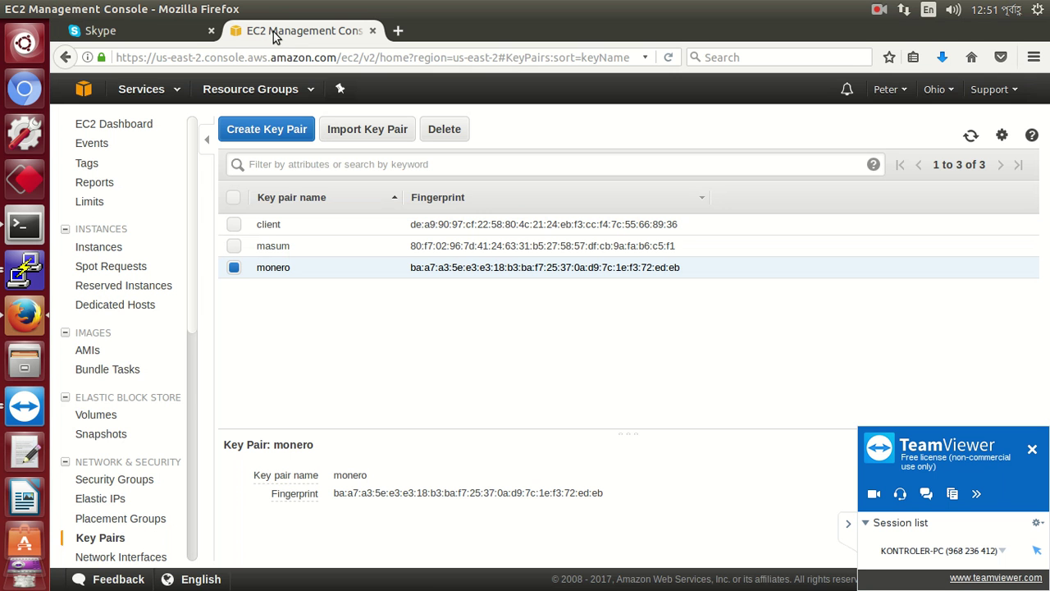
{"action": "left_click", "coordinate": [185, 36]}
{"action": "type", "text": "you "}
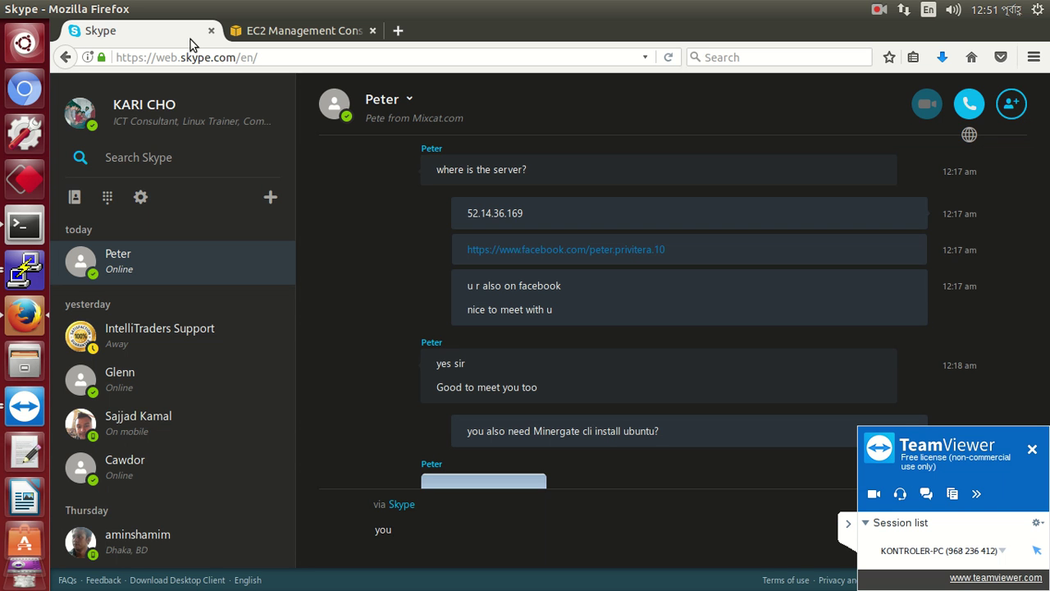
{"action": "type", "text": ".pem key is located"}
{"action": "key", "text": "ctrl+a"}
{"action": "key", "text": "BackSpace"}
{"action": "type", "text": "Download"}
{"action": "key", "text": "ctrl+a"}
{"action": "key", "text": "BackSpace"}
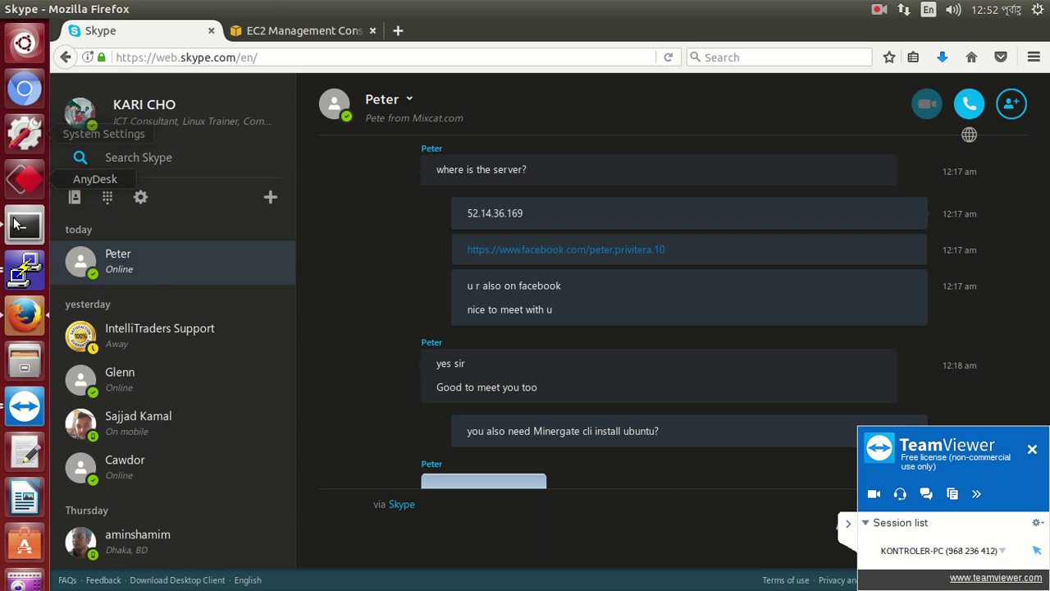
Open the Downloads folder in the file manager, find the key file masum.pem, and select it
{"action": "left_click", "coordinate": [20, 366]}
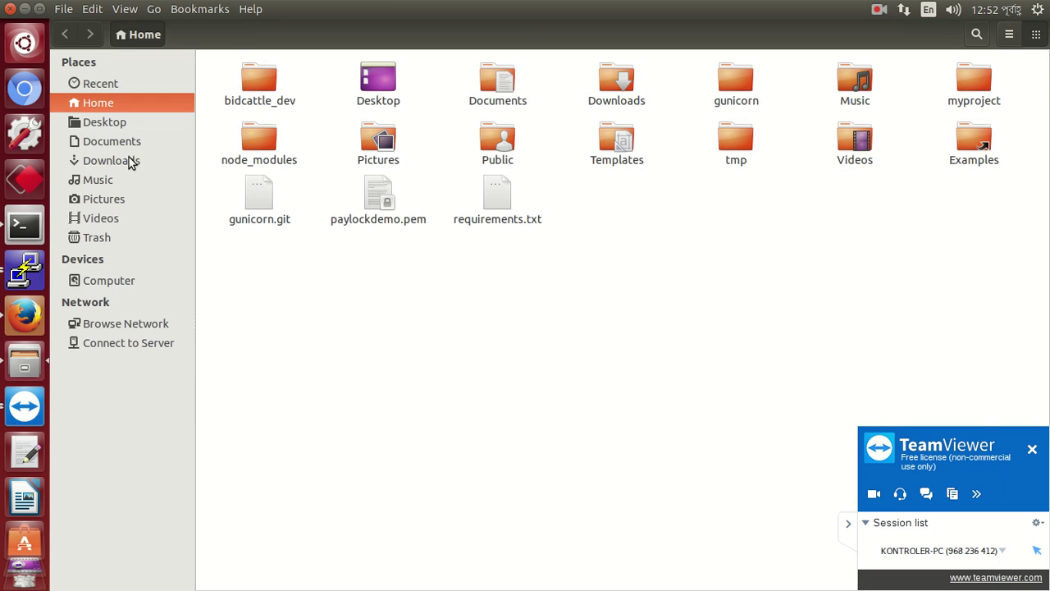
{"action": "left_click", "coordinate": [129, 161]}
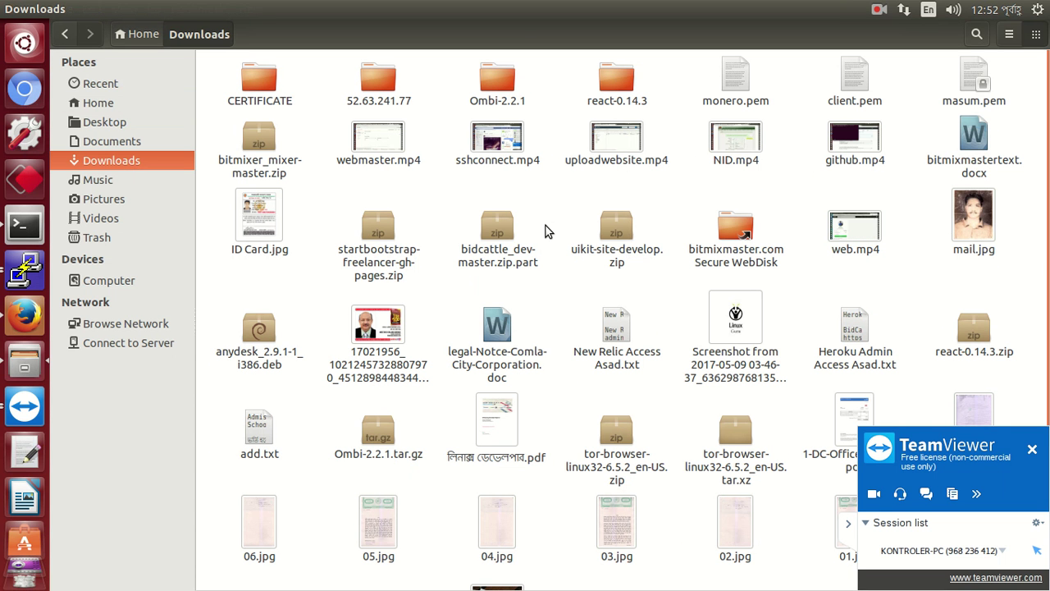
{"action": "left_click", "coordinate": [506, 230]}
{"action": "type", "text": "m"}
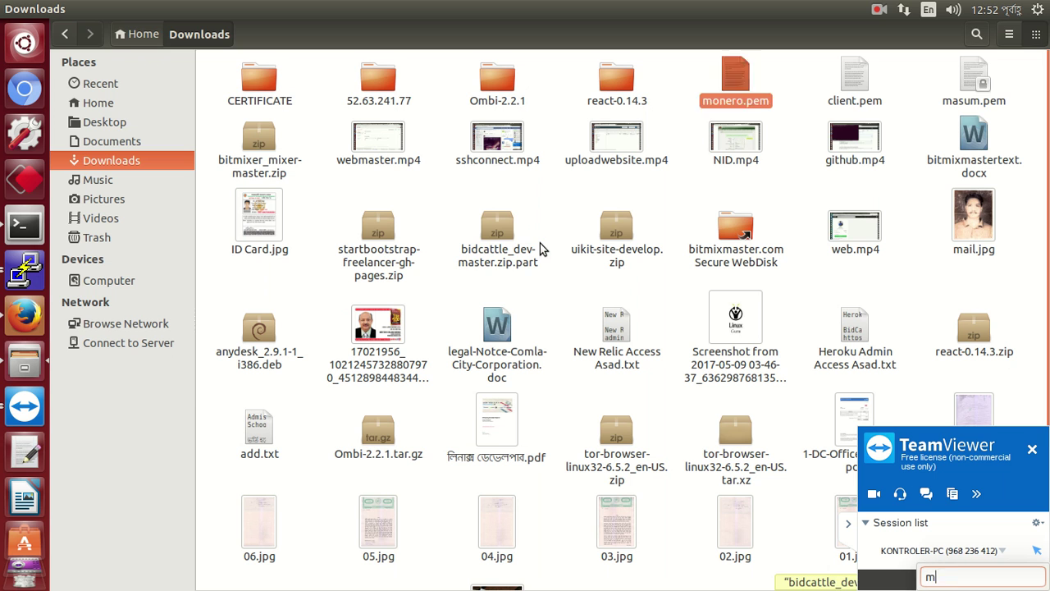
{"action": "type", "text": "asum"}
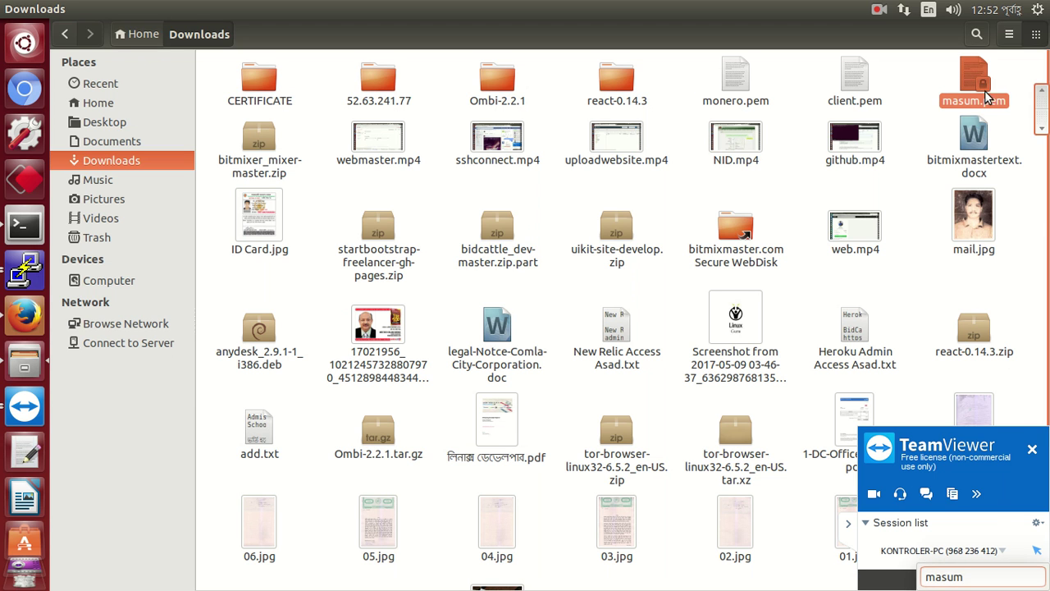
{"action": "left_click", "coordinate": [981, 92]}
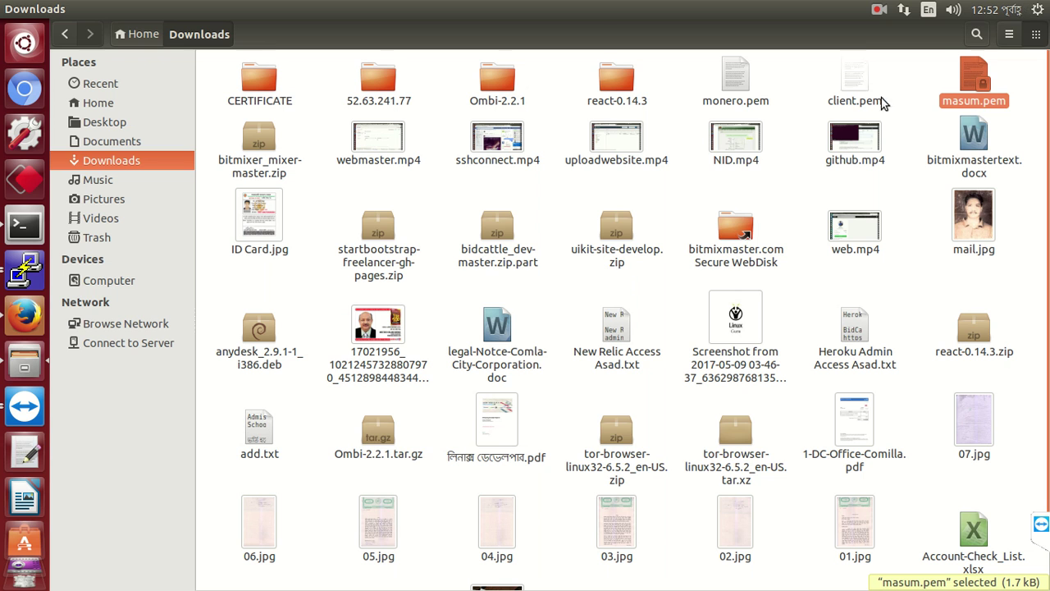
Return to PuTTY, browse the Desktop and home folders for the key, and set the private key path to /home/school
{"action": "left_click", "coordinate": [23, 276]}
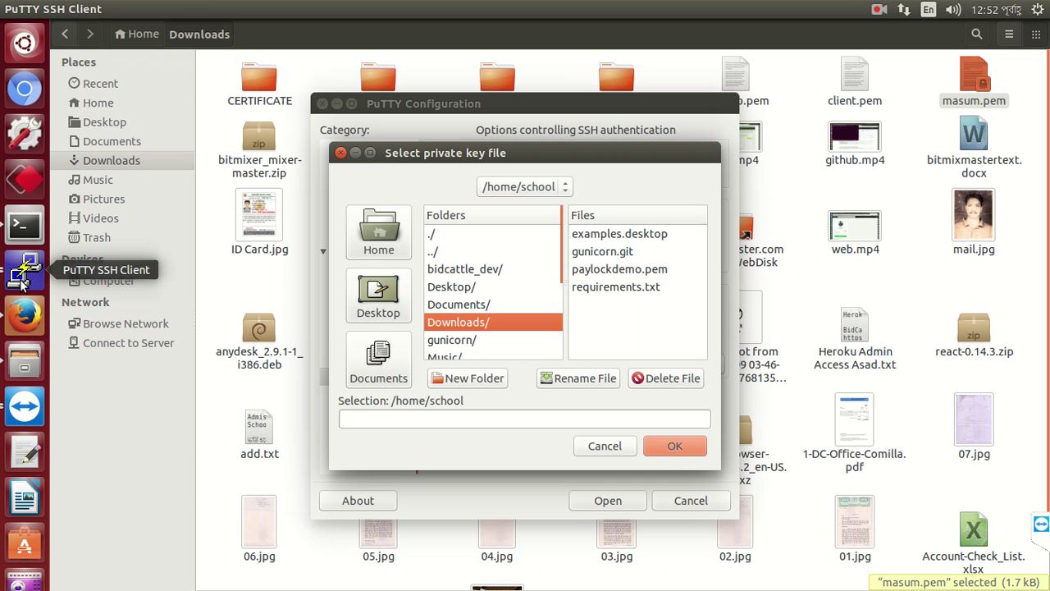
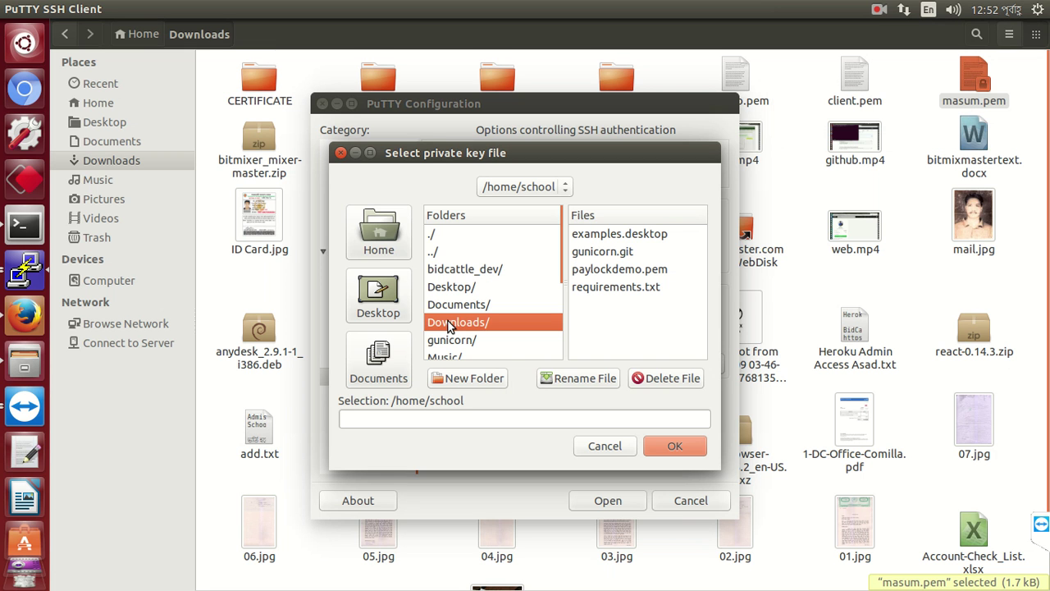
{"action": "scroll", "coordinate": [521, 327], "scroll_direction": "down", "scroll_amount": 3}
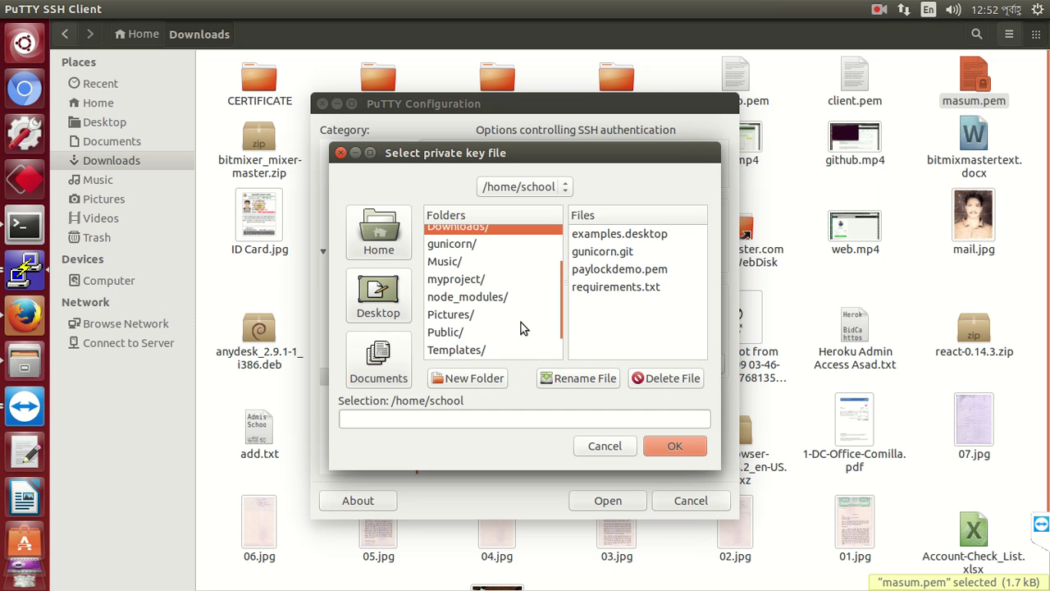
{"action": "scroll", "coordinate": [521, 323], "scroll_direction": "down", "scroll_amount": 1}
{"action": "scroll", "coordinate": [521, 322], "scroll_direction": "up", "scroll_amount": 5}
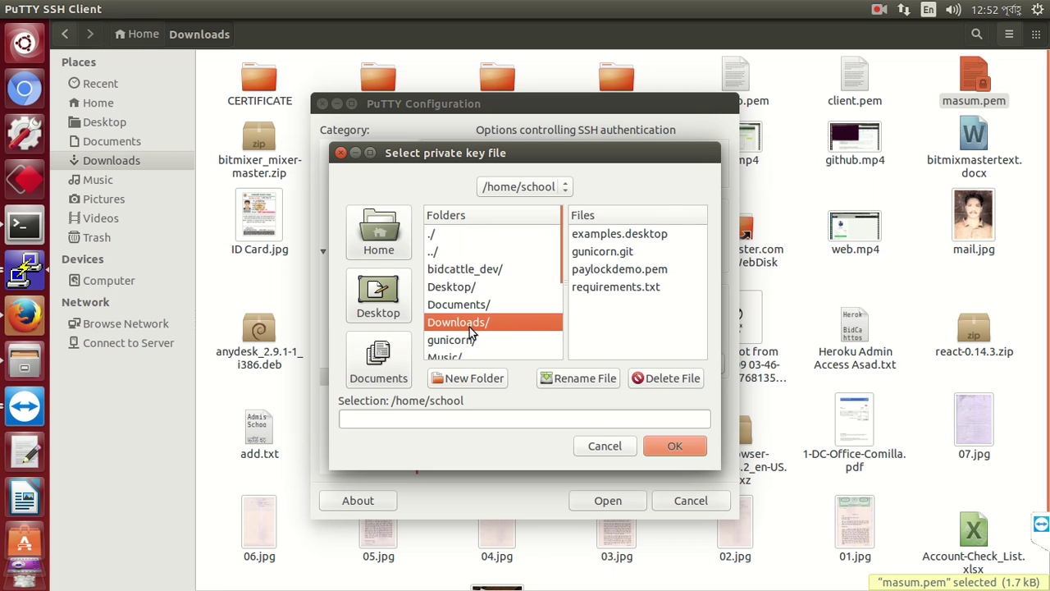
{"action": "left_click", "coordinate": [392, 371]}
{"action": "left_click", "coordinate": [375, 317]}
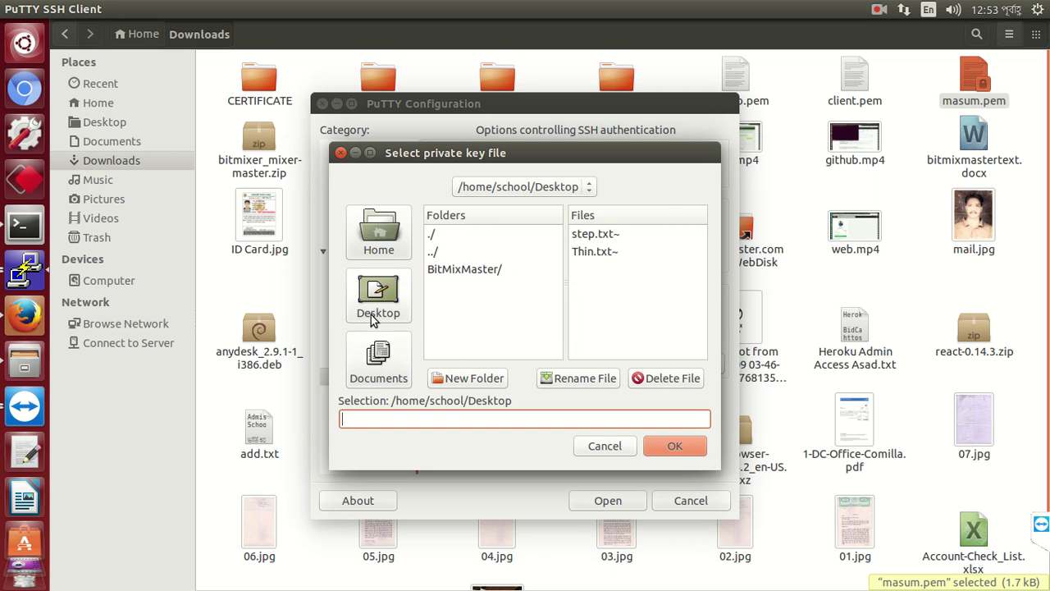
{"action": "left_click", "coordinate": [379, 256]}
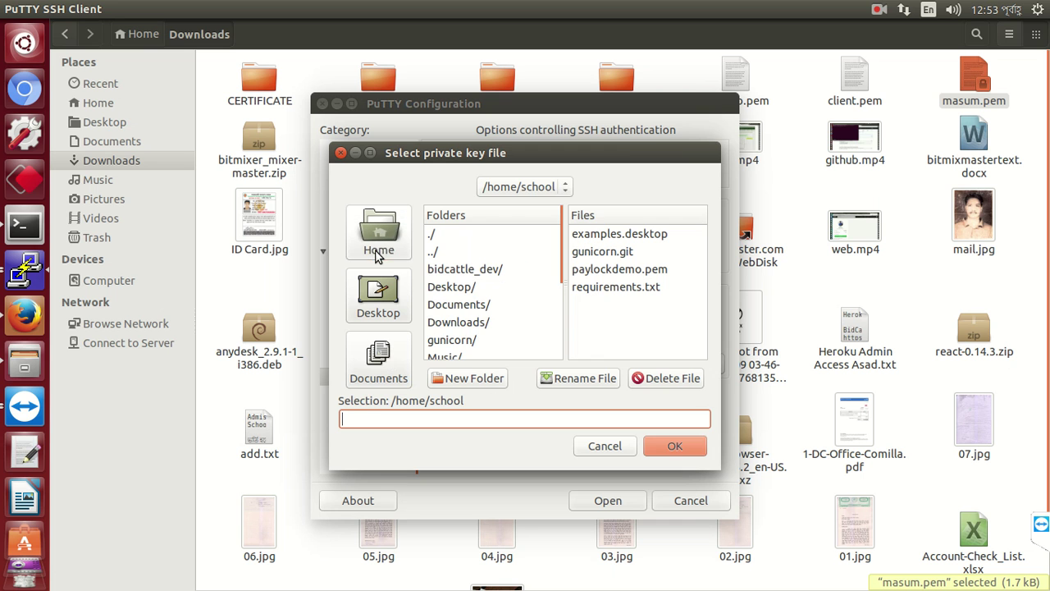
{"action": "left_click", "coordinate": [446, 324]}
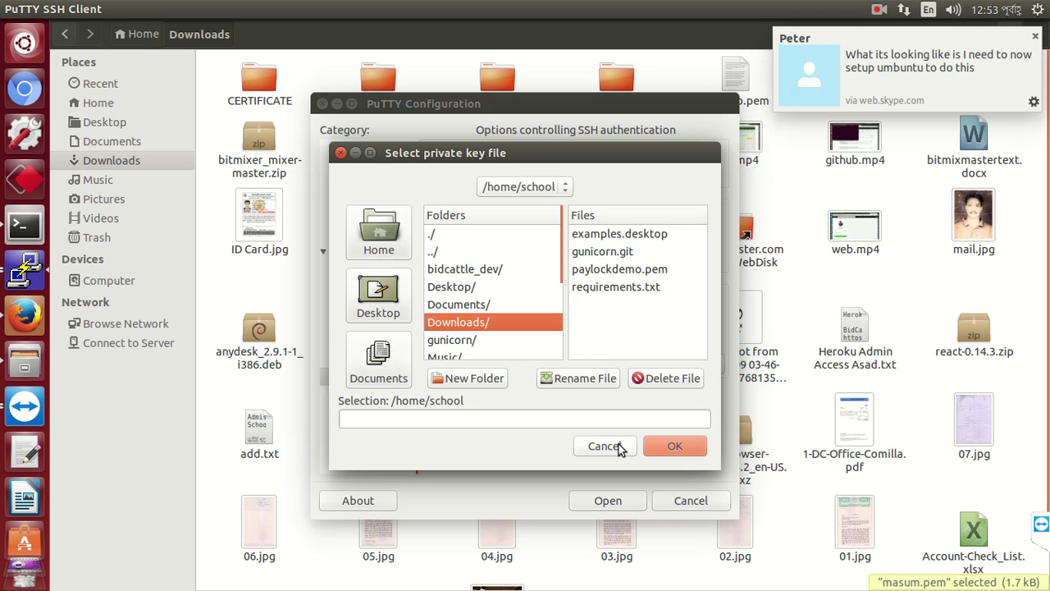
{"action": "left_click", "coordinate": [668, 447]}
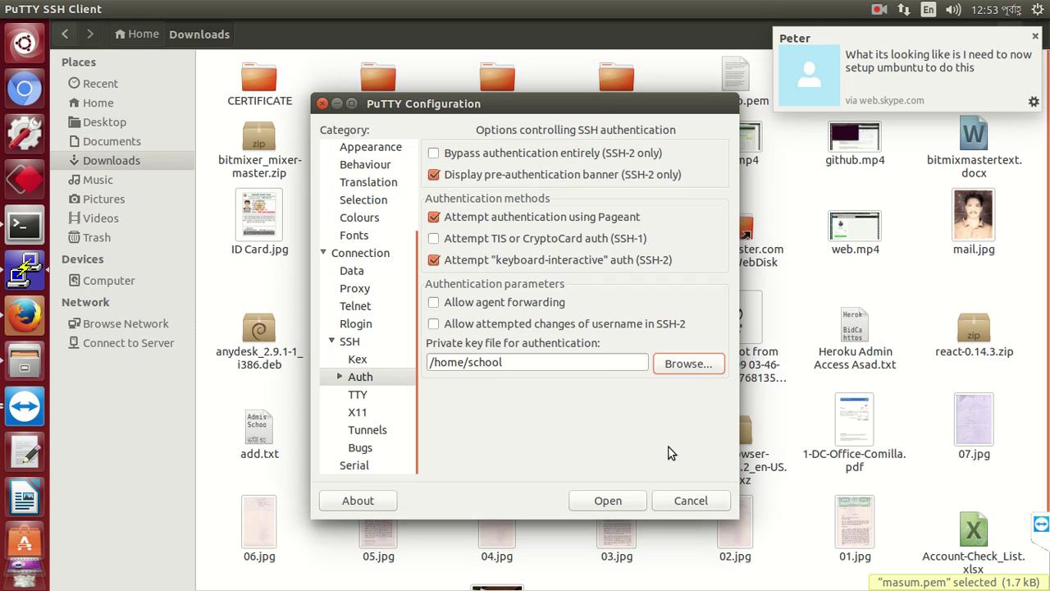
{"action": "left_click", "coordinate": [598, 364]}
{"action": "left_click", "coordinate": [676, 367]}
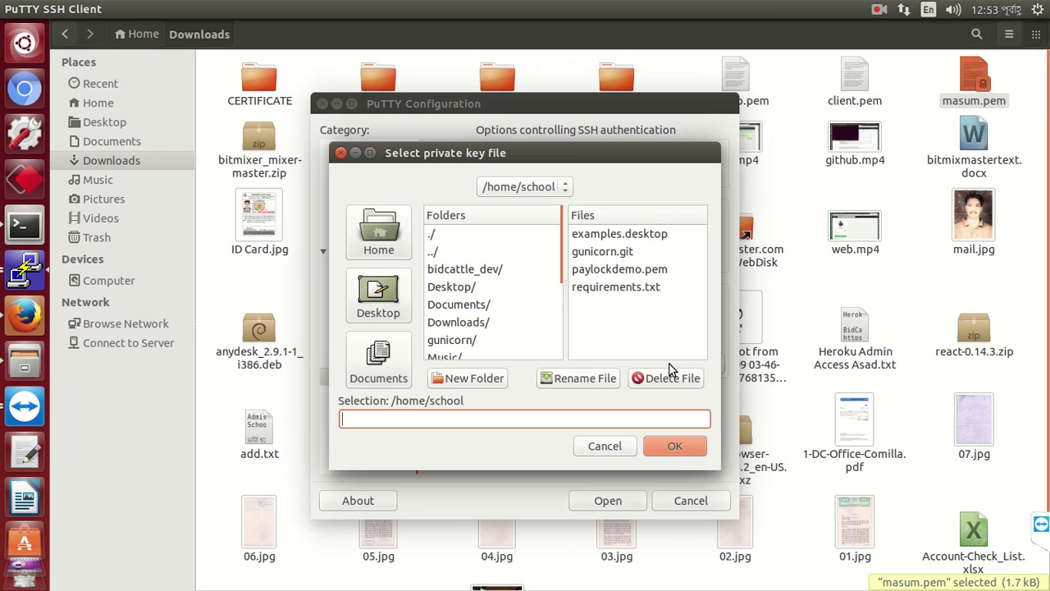
{"action": "left_click", "coordinate": [474, 308]}
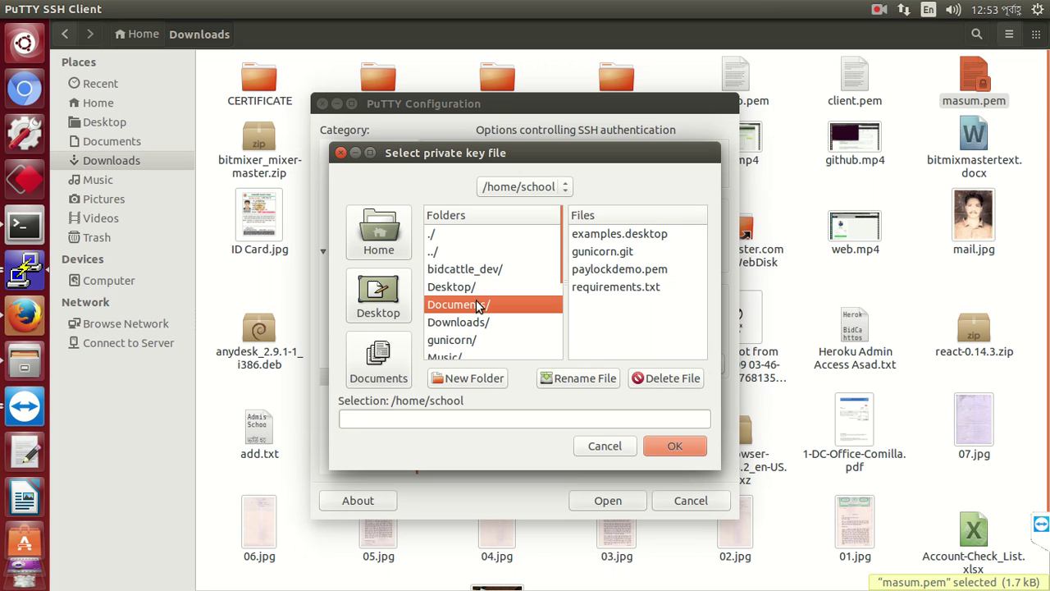
{"action": "left_click", "coordinate": [604, 445]}
Switch to the Skype chat and read the contact's newest messages at the end of the conversation
{"action": "left_click", "coordinate": [16, 326]}
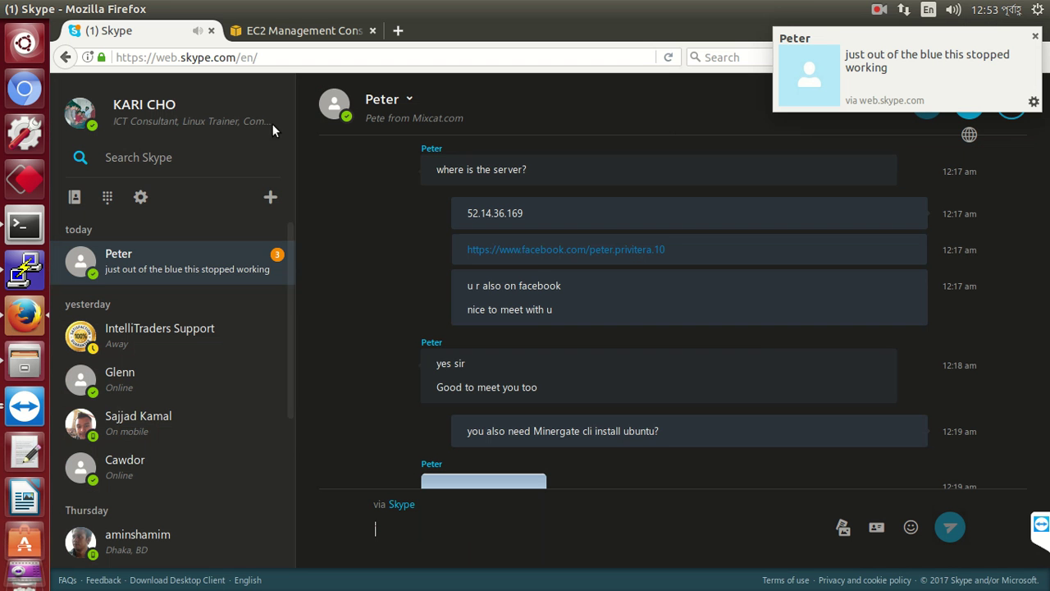
{"action": "scroll", "coordinate": [537, 285], "scroll_direction": "down", "scroll_amount": 3}
{"action": "scroll", "coordinate": [537, 285], "scroll_direction": "down", "scroll_amount": 5}
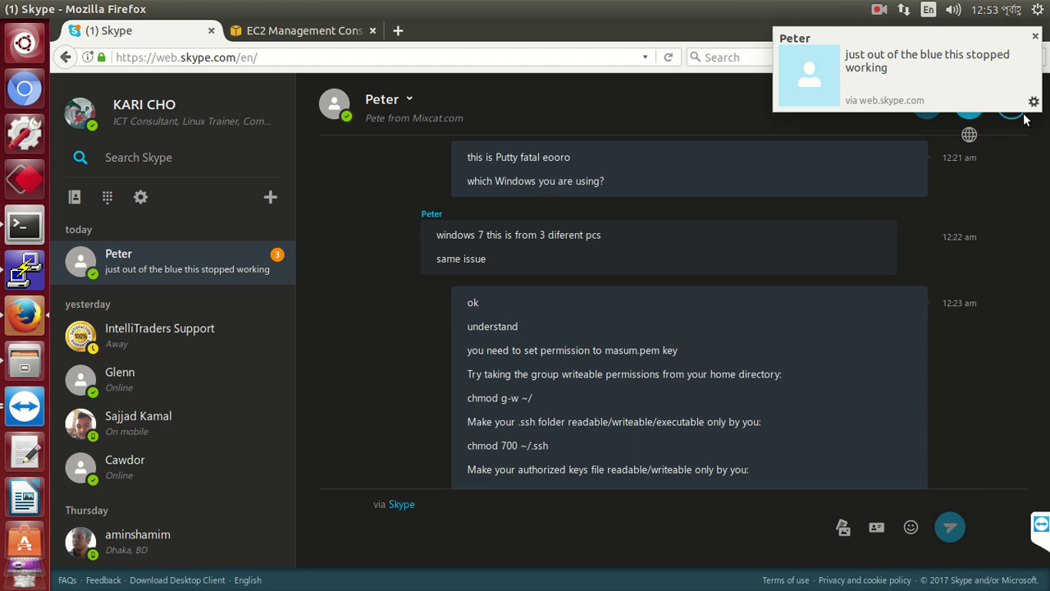
{"action": "scroll", "coordinate": [942, 324], "scroll_direction": "down", "scroll_amount": 10}
{"action": "scroll", "coordinate": [943, 337], "scroll_direction": "down", "scroll_amount": 15}
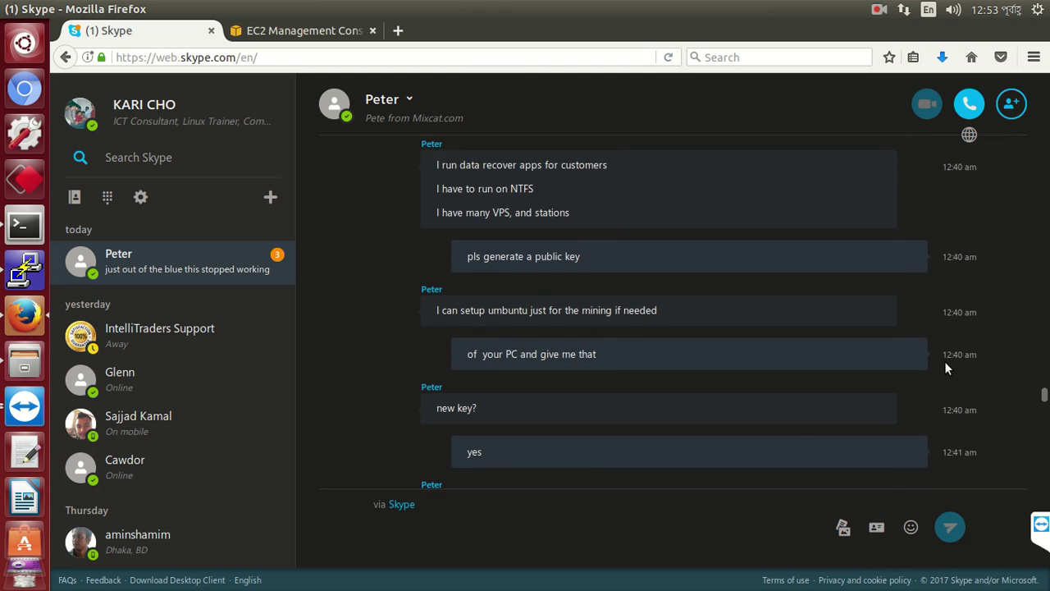
{"action": "scroll", "coordinate": [935, 388], "scroll_direction": "down", "scroll_amount": 10}
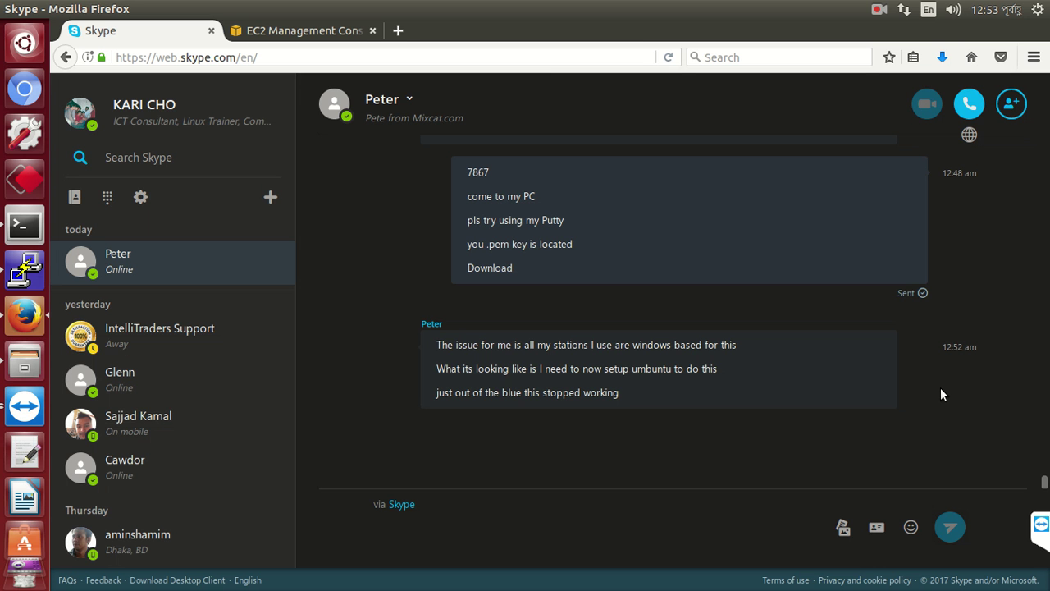
Reply to the contact on Skype with the messages "ok" and "let me check my Windows VM"
{"action": "left_click", "coordinate": [344, 36]}
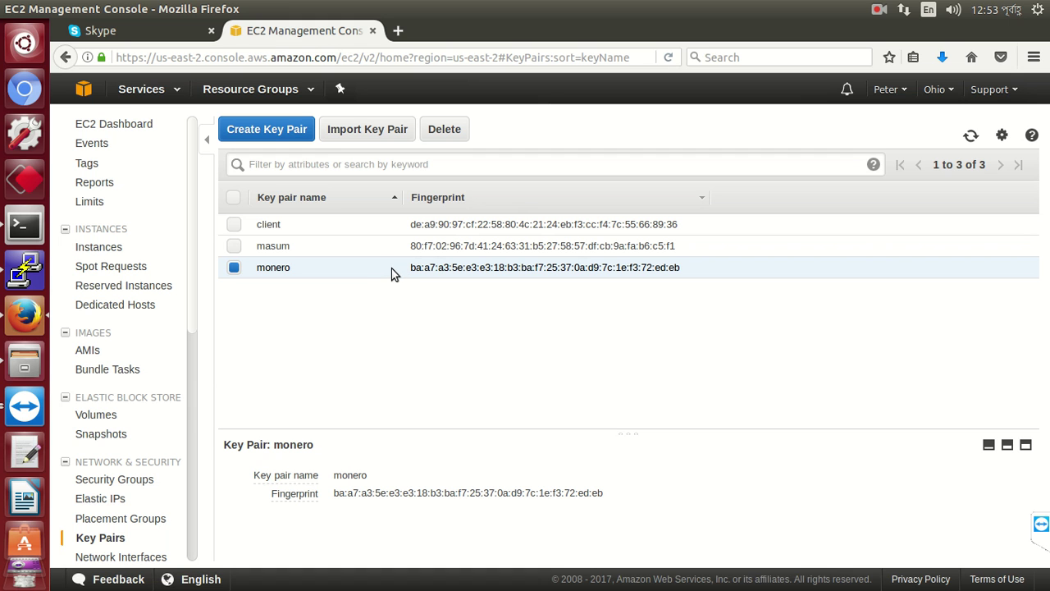
{"action": "left_click", "coordinate": [106, 35]}
{"action": "type", "text": "o"}
{"action": "key", "text": "BackSpace"}
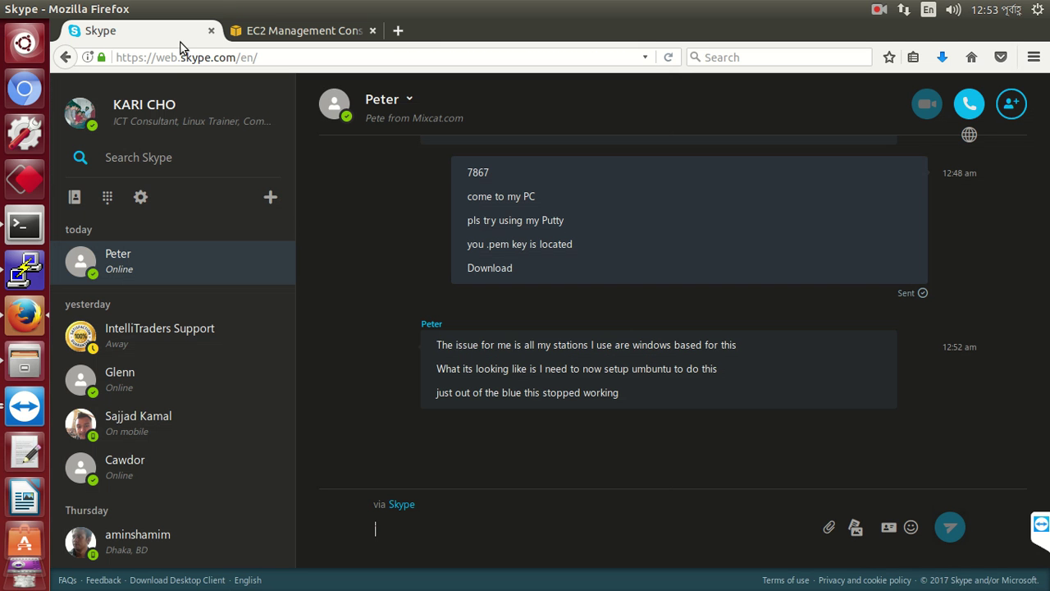
{"action": "type", "text": "ok"}
{"action": "key", "text": "Return"}
{"action": "type", "text": "l"}
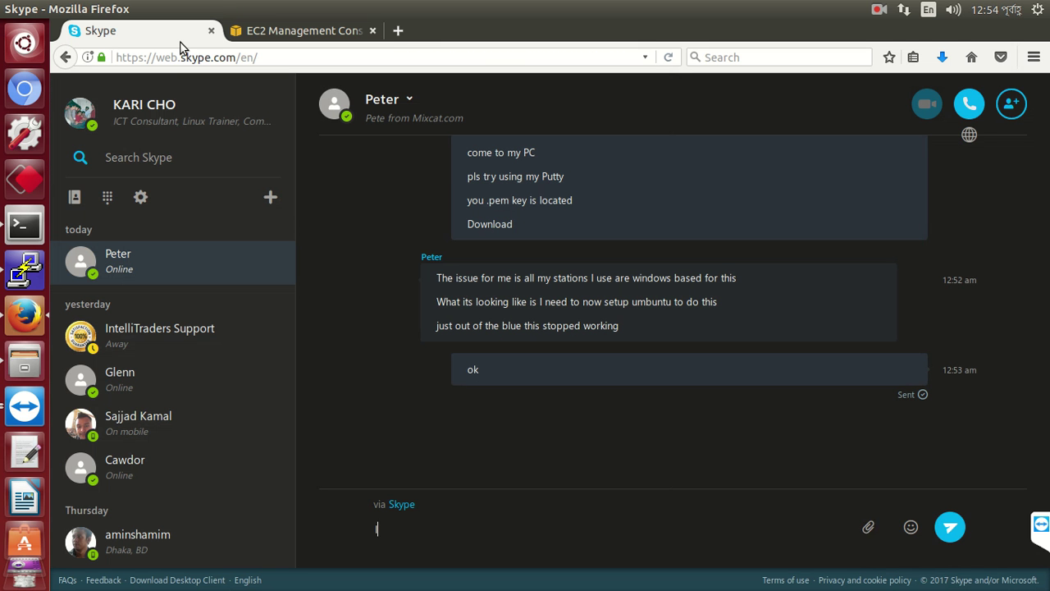
{"action": "type", "text": "et me check my"}
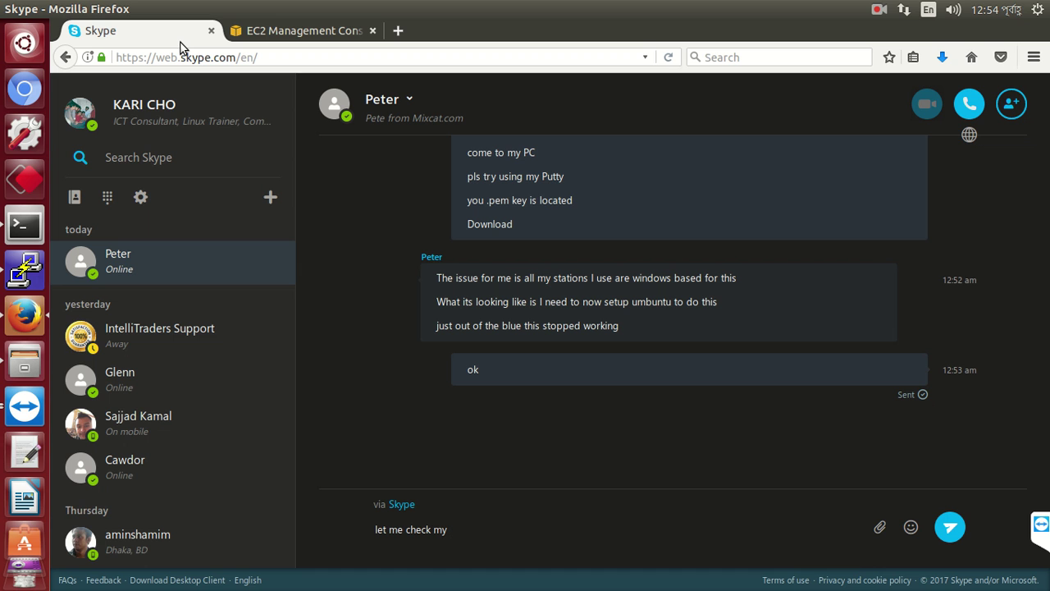
{"action": "type", "text": " Windows VM"}
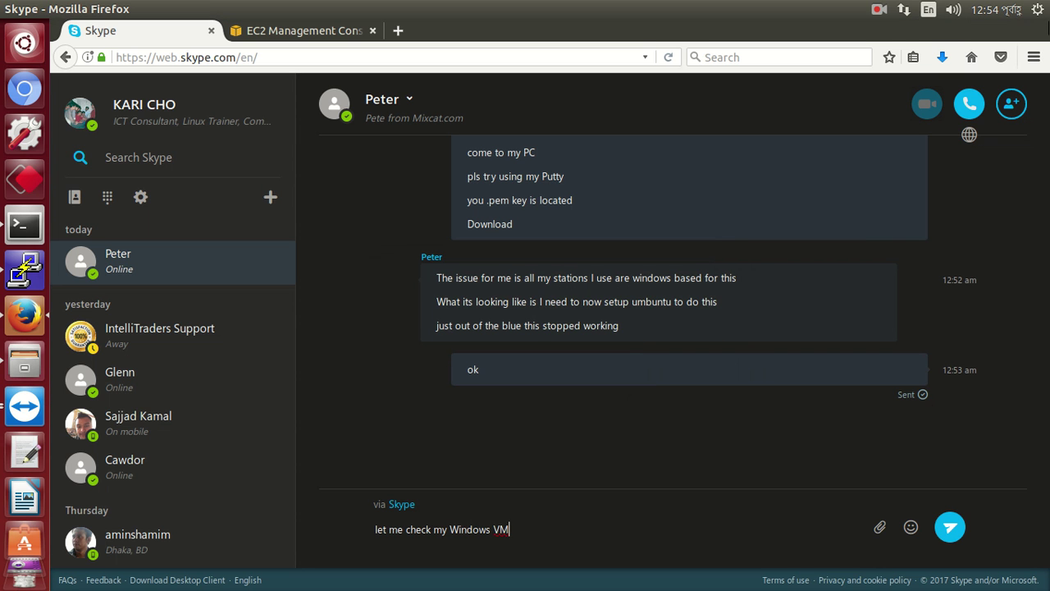
{"action": "key", "text": "Return"}
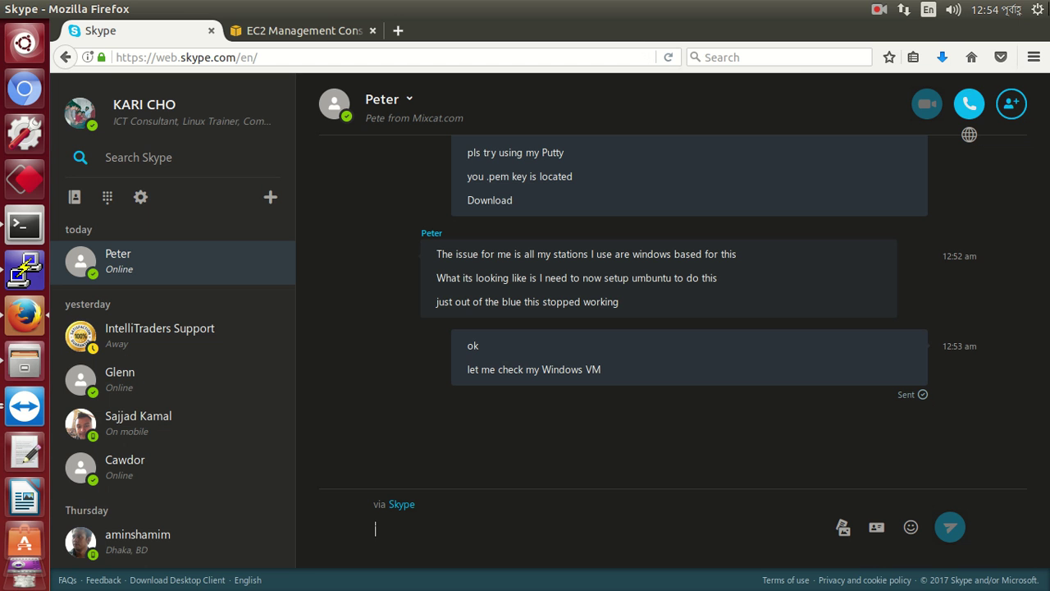
{"action": "left_click", "coordinate": [316, 31]}
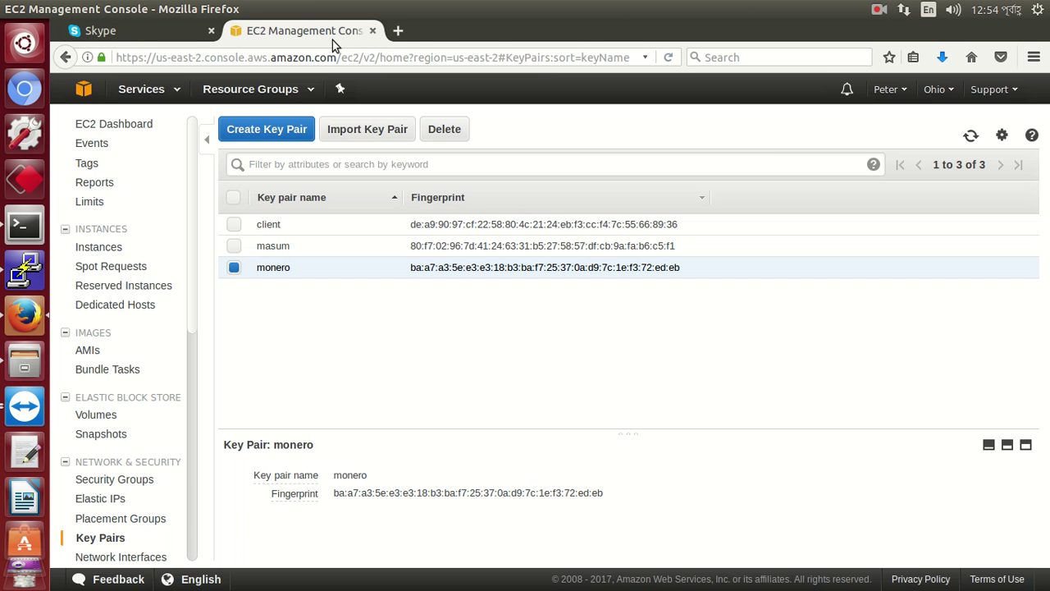
{"action": "left_click", "coordinate": [8, 283]}
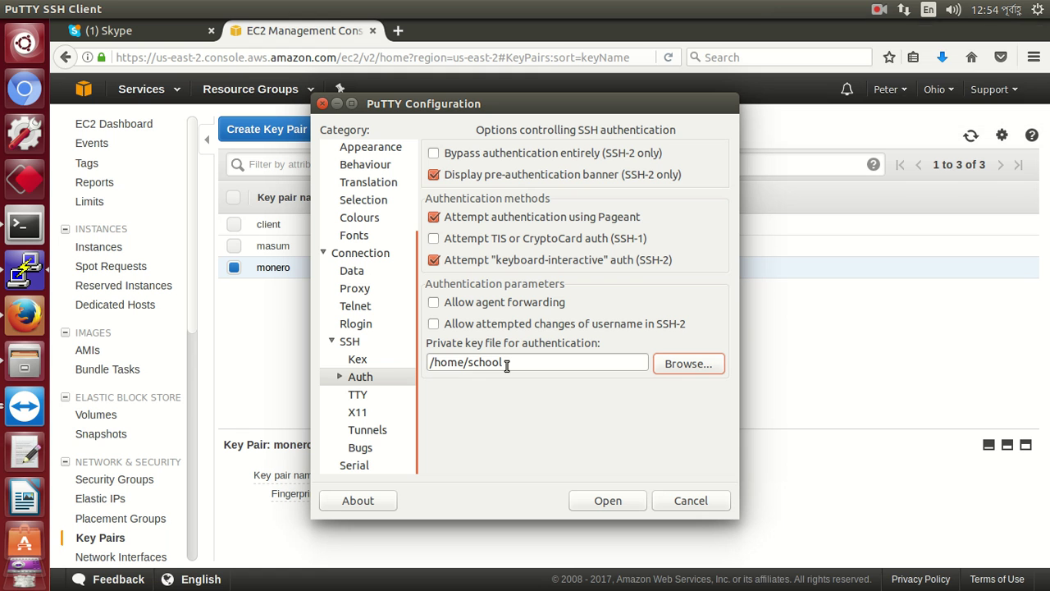
{"action": "left_click", "coordinate": [681, 362]}
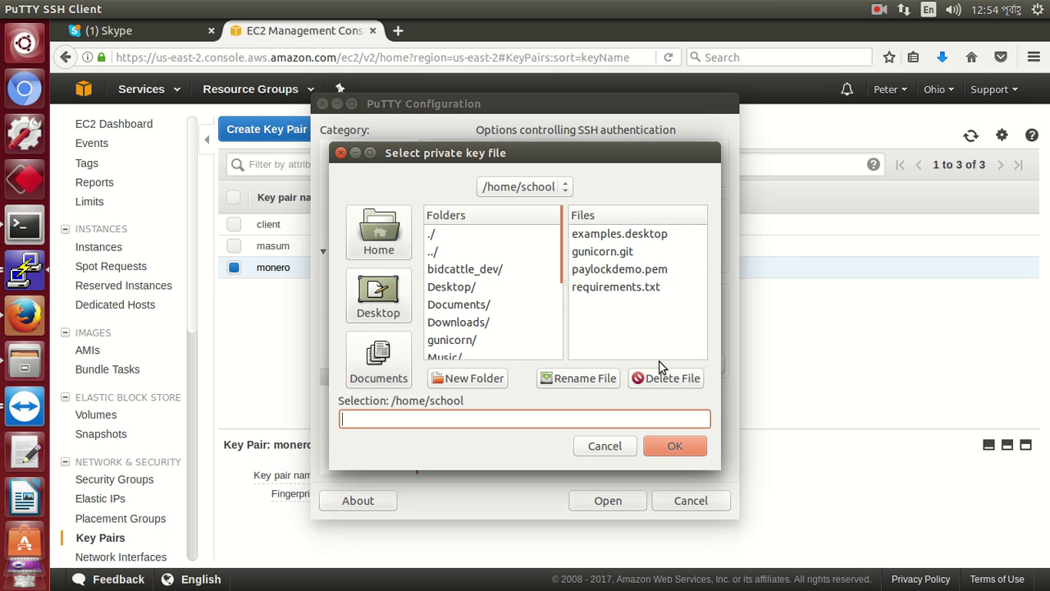
{"action": "left_click", "coordinate": [592, 443]}
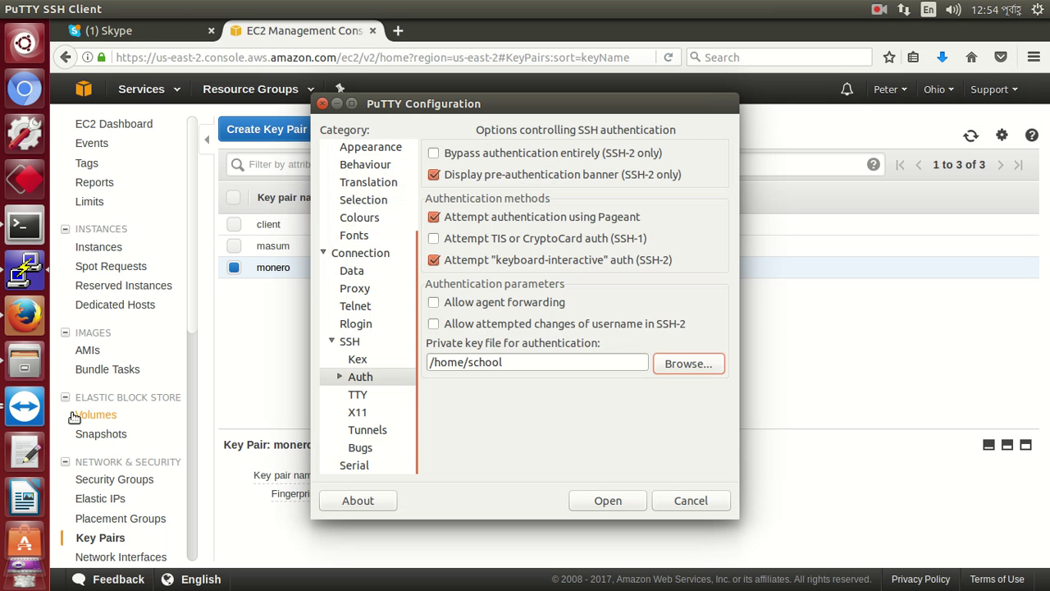
Switch to the file manager and copy masum.pem from the Downloads folder into the Home folder
{"action": "left_click", "coordinate": [24, 361]}
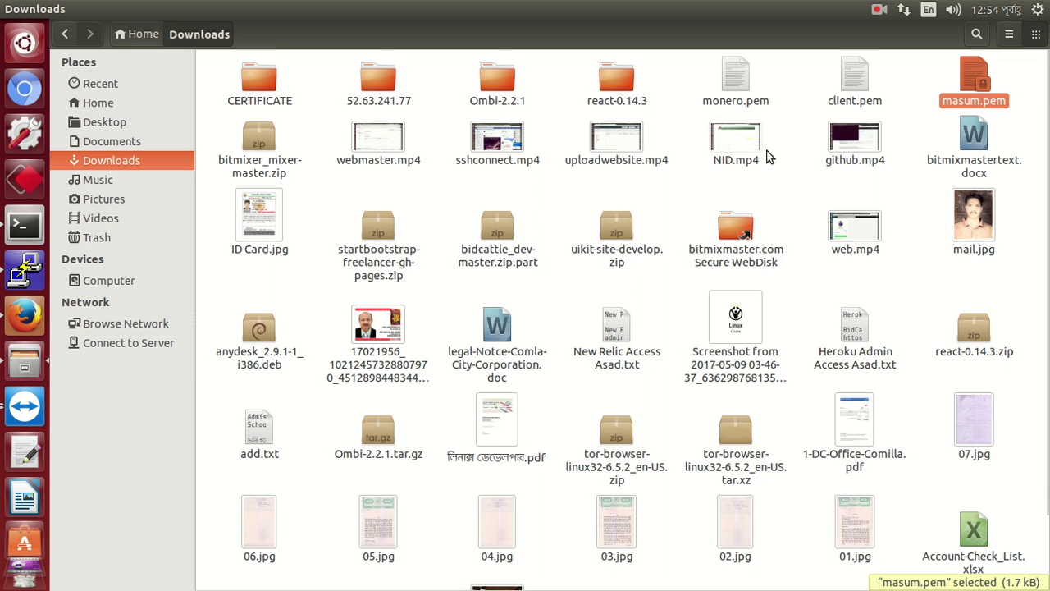
{"action": "right_click", "coordinate": [973, 72]}
{"action": "left_click", "coordinate": [936, 139]}
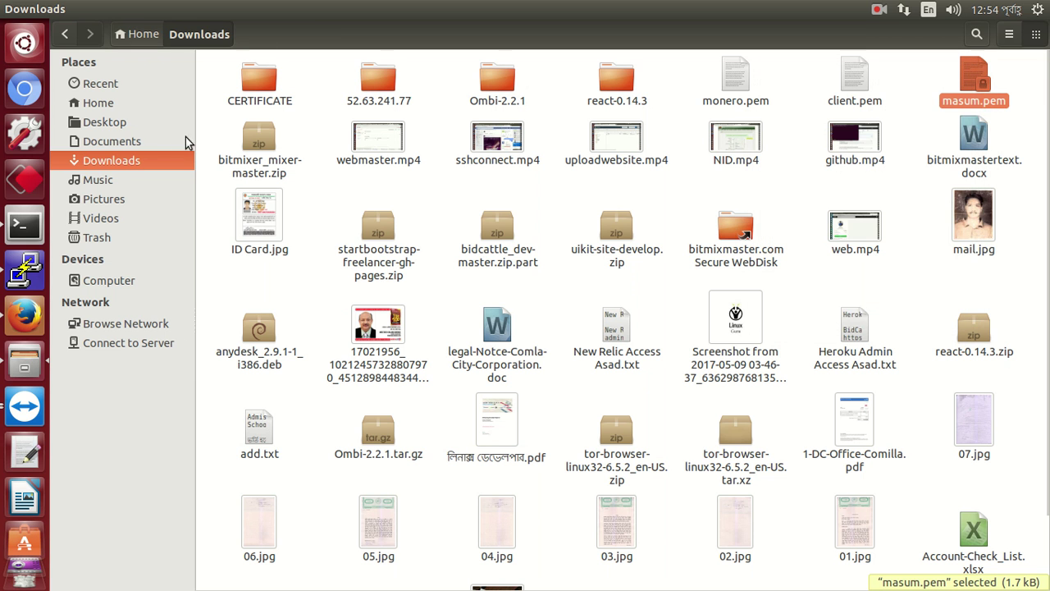
{"action": "left_click", "coordinate": [131, 105]}
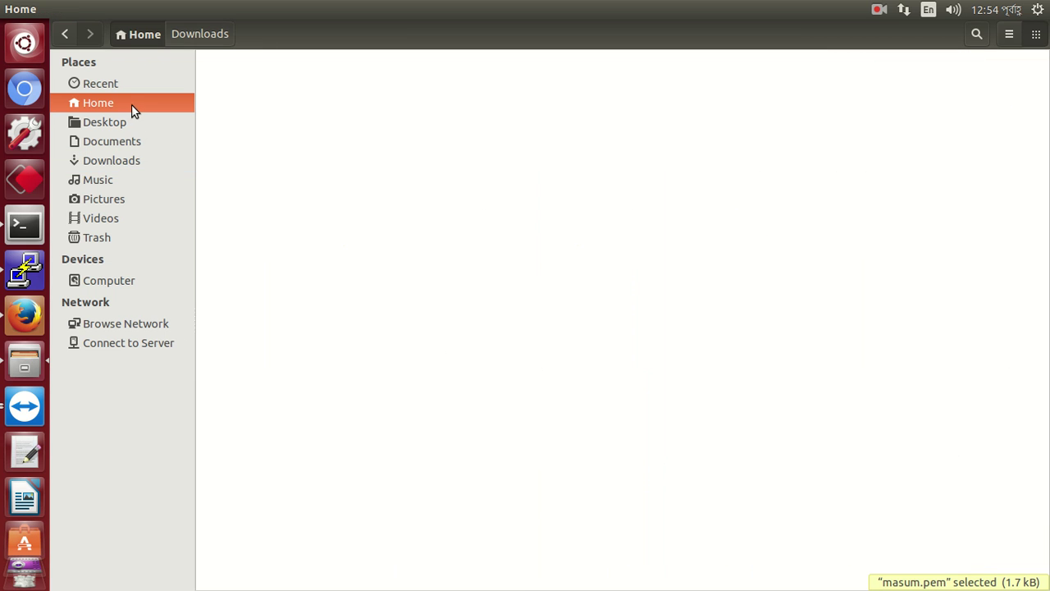
{"action": "right_click", "coordinate": [353, 324]}
{"action": "left_click", "coordinate": [387, 397]}
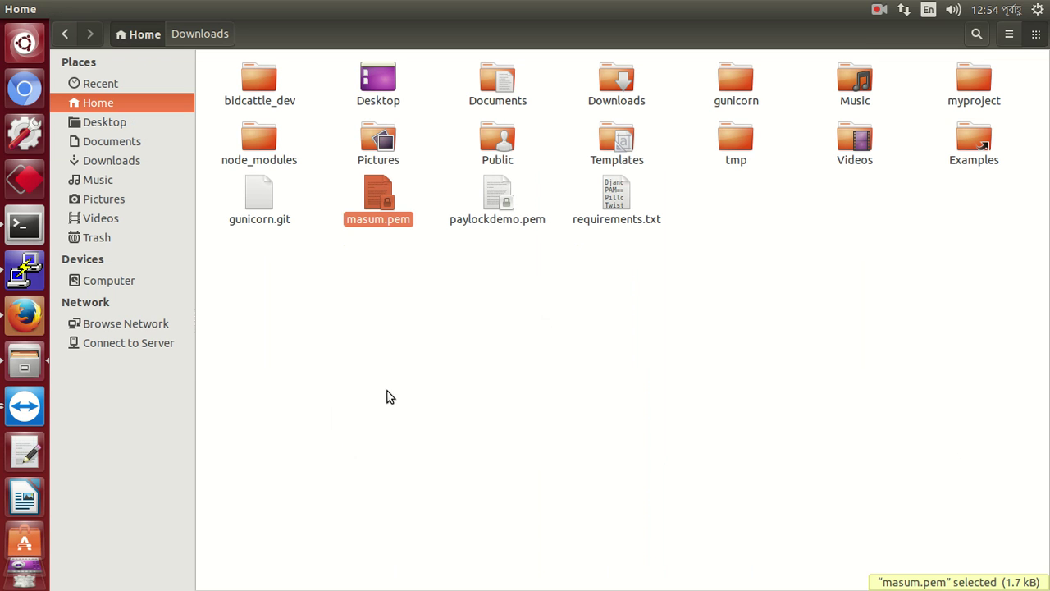
{"action": "left_click", "coordinate": [385, 382]}
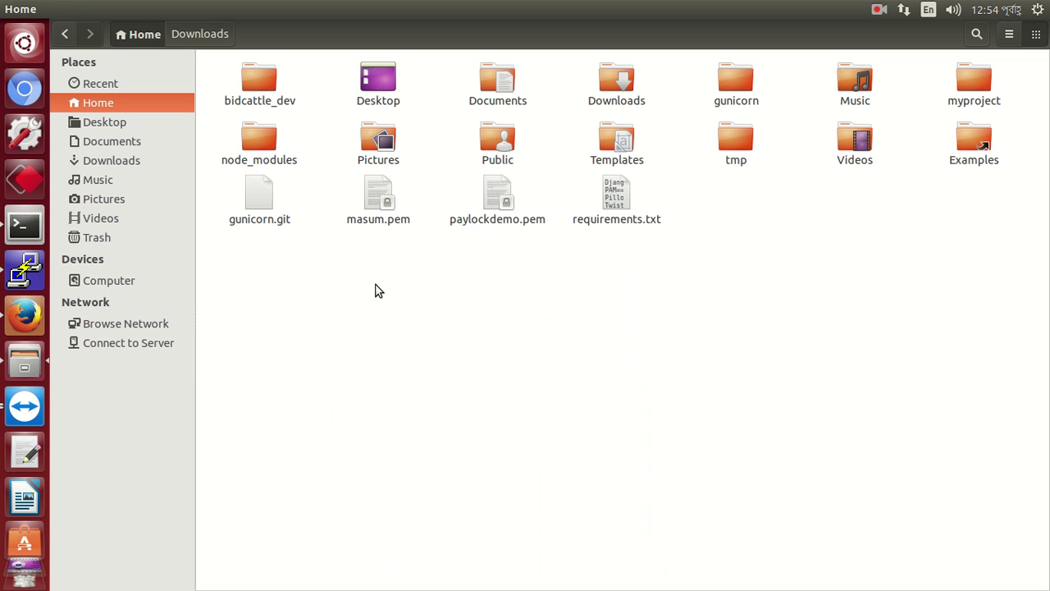
Return to PuTTY and set the private key file for authentication to /home/school/masum.pem
{"action": "left_click", "coordinate": [24, 268]}
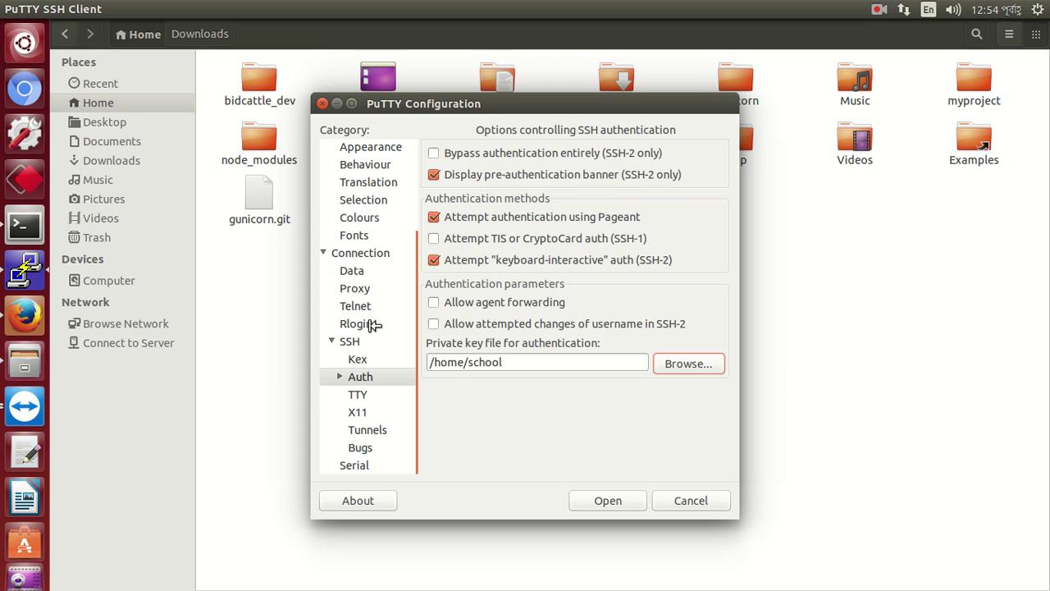
{"action": "left_click", "coordinate": [678, 364]}
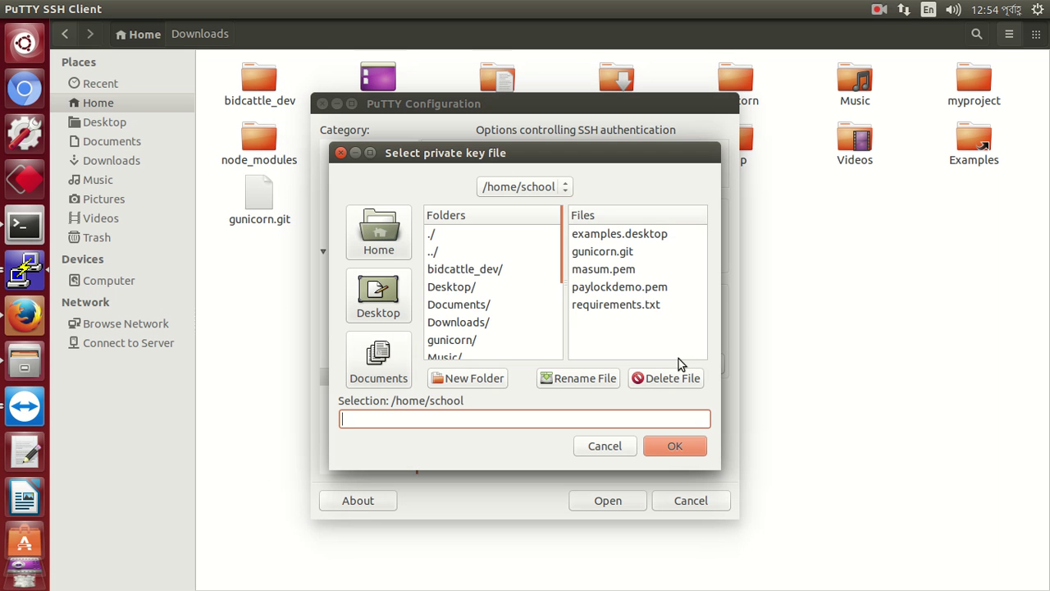
{"action": "left_click", "coordinate": [622, 271]}
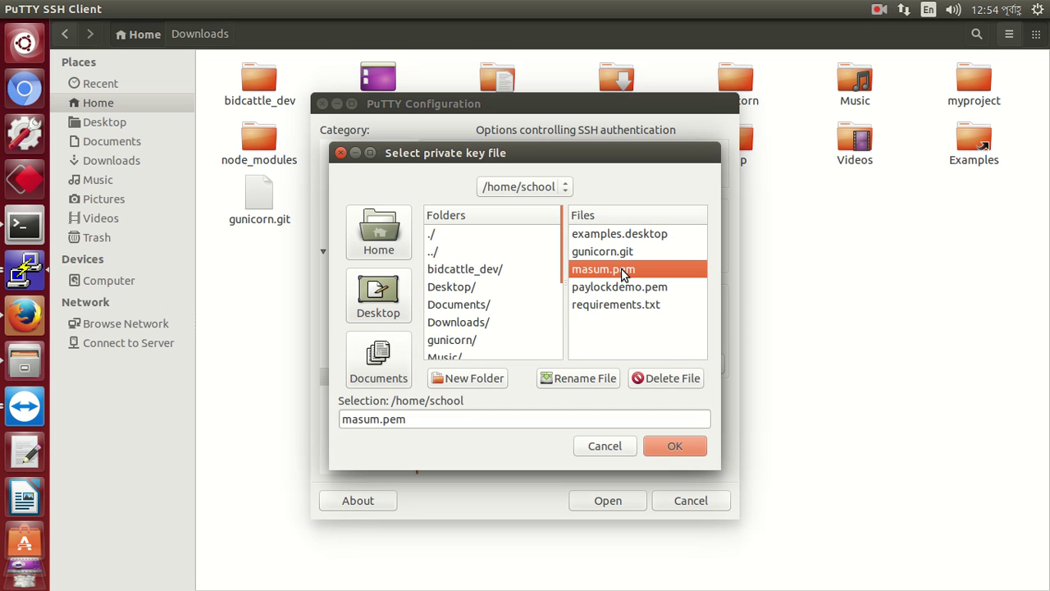
{"action": "left_click", "coordinate": [666, 450]}
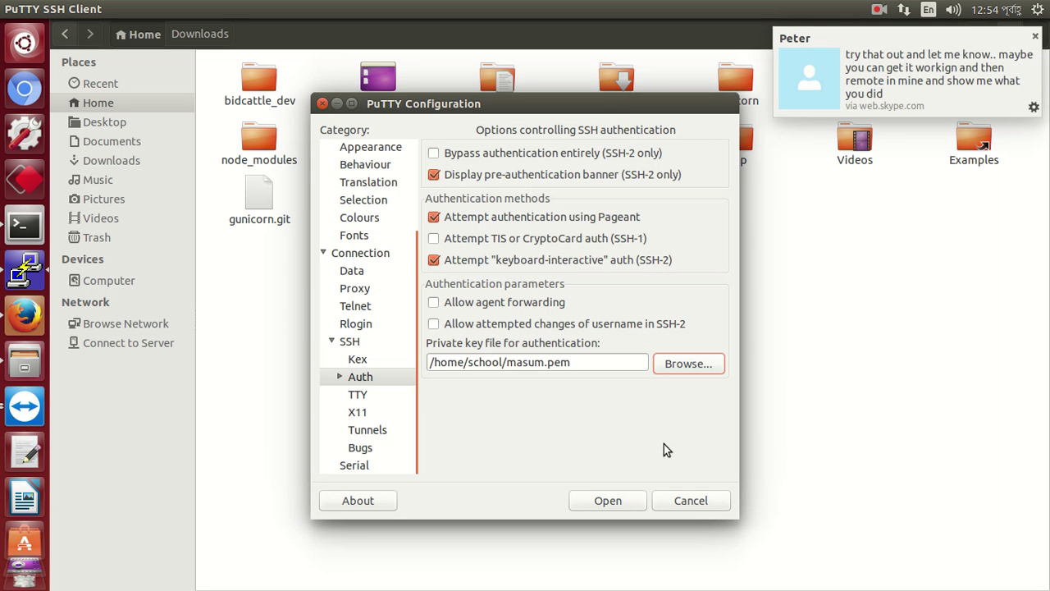
Try to connect to 52.14.36.169, accepting the server's host key and logging in as ubuntu in the maximized session, and dismiss the error
{"action": "left_click", "coordinate": [601, 502]}
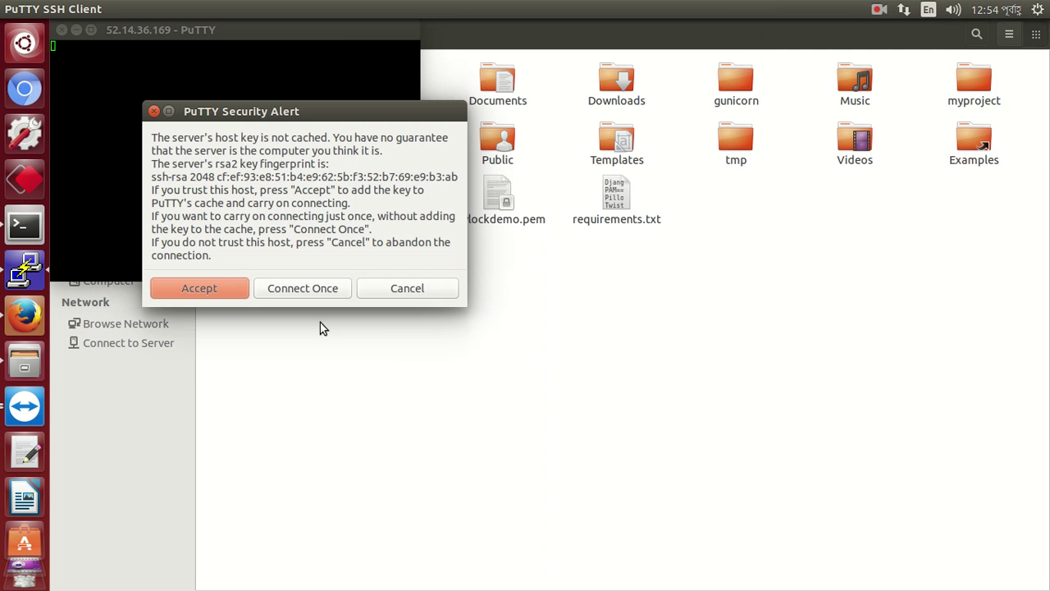
{"action": "left_click", "coordinate": [200, 288]}
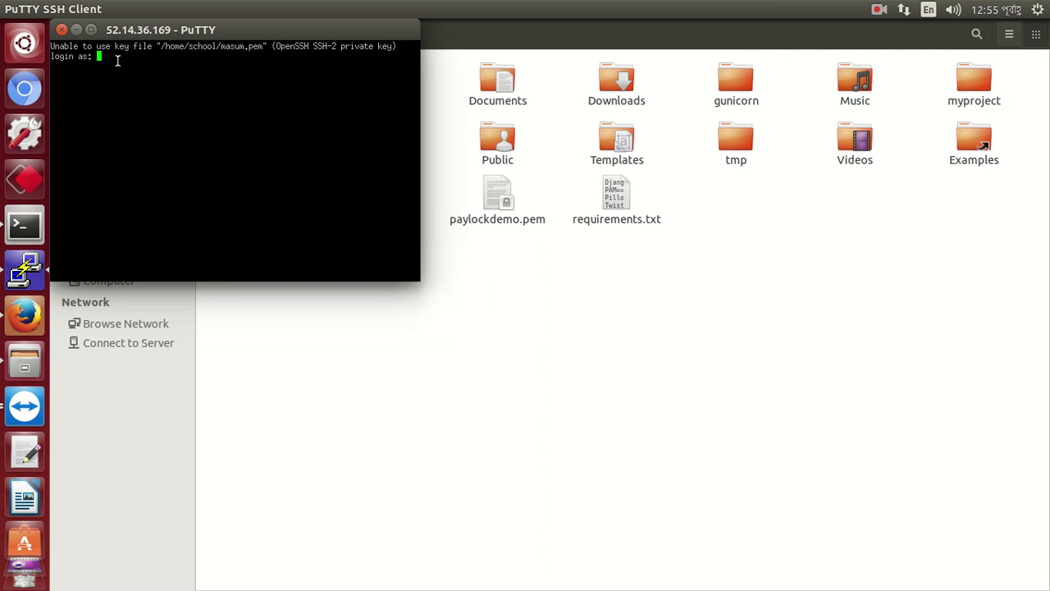
{"action": "left_click", "coordinate": [91, 29]}
{"action": "type", "text": "ubuntu"}
{"action": "key", "text": "Return"}
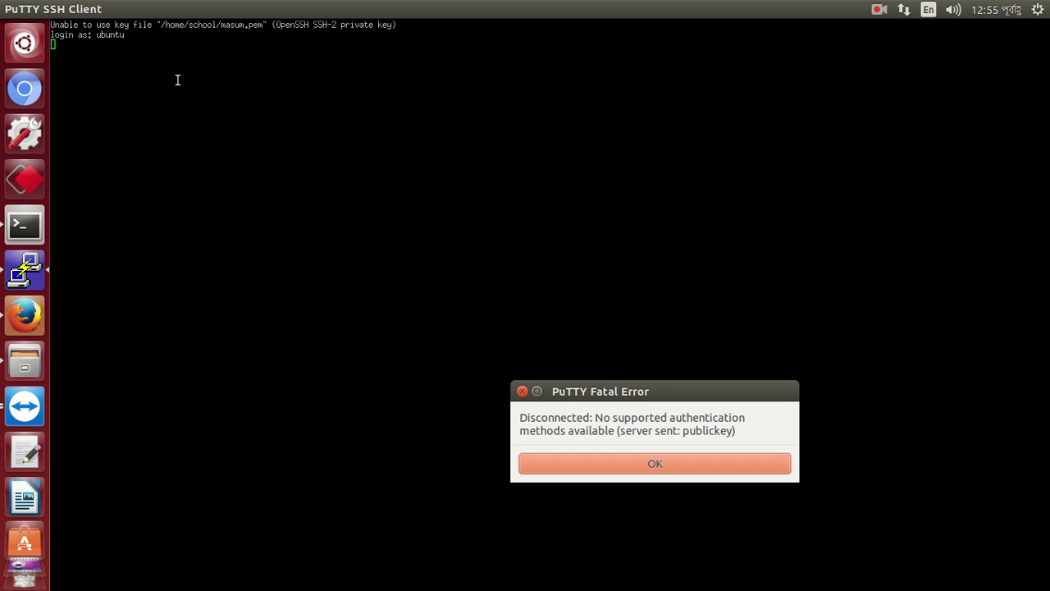
{"action": "key", "text": "Return"}
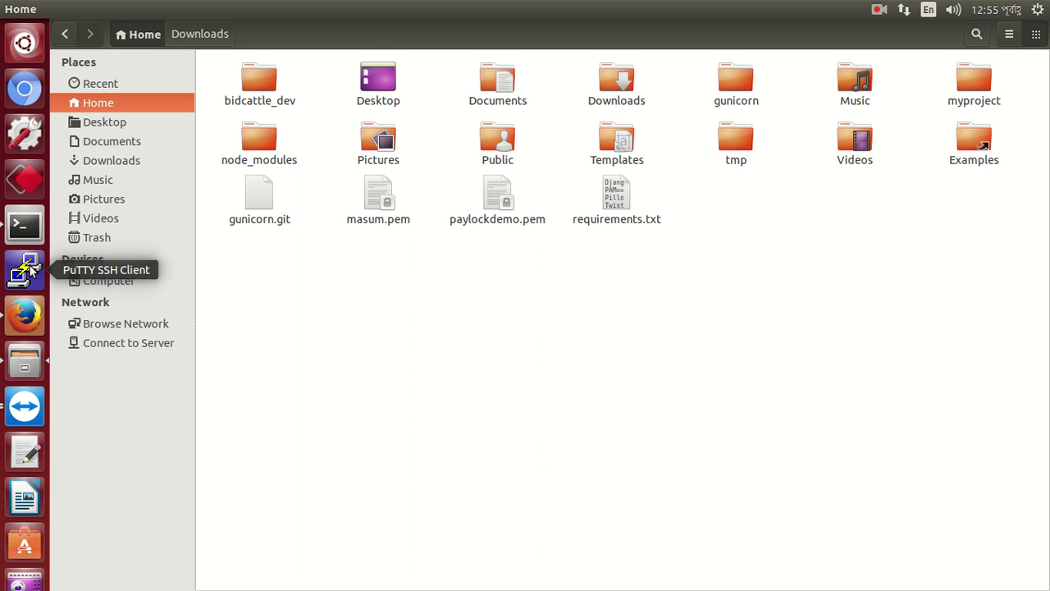
Start a new PuTTY configuration and enter 52.14.36.169, copied from the ssh command in the terminal, as the host name
{"action": "left_click", "coordinate": [29, 268]}
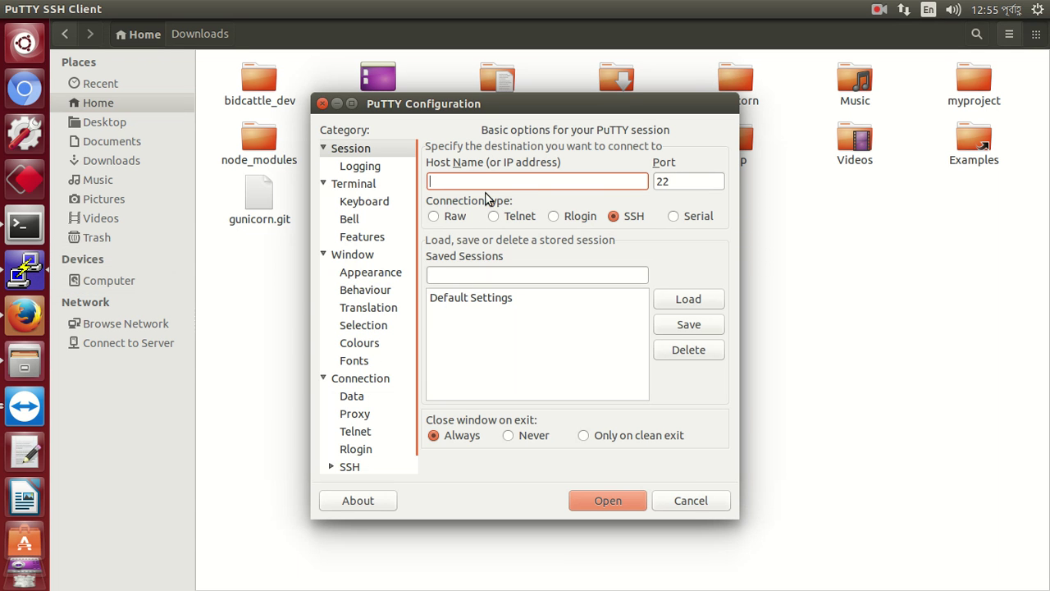
{"action": "key", "text": "alt+Tab"}
{"action": "key", "text": "alt+Tab"}
{"action": "key", "text": "alt+Tab"}
{"action": "key", "text": "alt+Tab"}
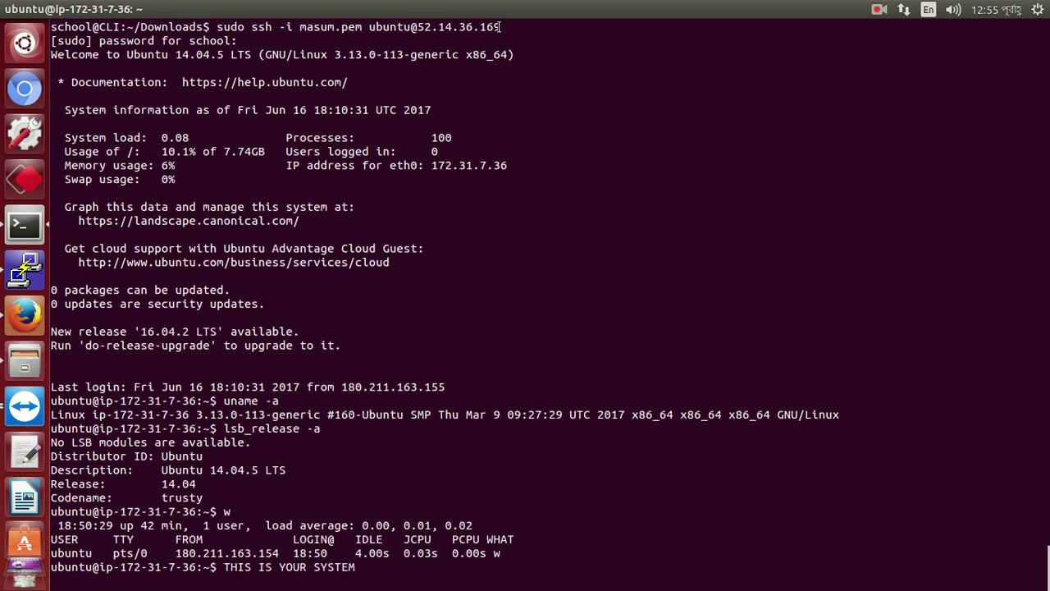
{"action": "left_click_drag", "start_coordinate": [499, 27], "coordinate": [417, 27]}
{"action": "right_click", "coordinate": [530, 25]}
{"action": "left_click", "coordinate": [558, 96]}
{"action": "key", "text": "alt+Tab"}
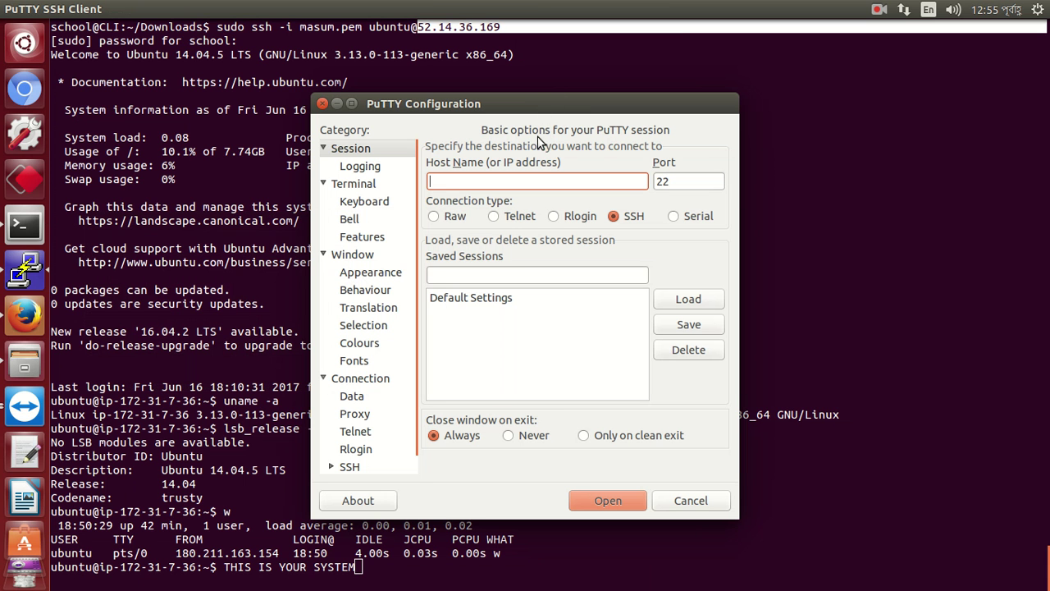
{"action": "key", "text": "ctrl+v"}
In the SSH authentication settings, enable agent forwarding, attempted changes of username in SSH-2, and bypassing authentication entirely
{"action": "left_click", "coordinate": [349, 466]}
{"action": "scroll", "coordinate": [365, 443], "scroll_direction": "down", "scroll_amount": 1}
{"action": "left_click", "coordinate": [331, 448]}
{"action": "scroll", "coordinate": [369, 448], "scroll_direction": "down", "scroll_amount": 3}
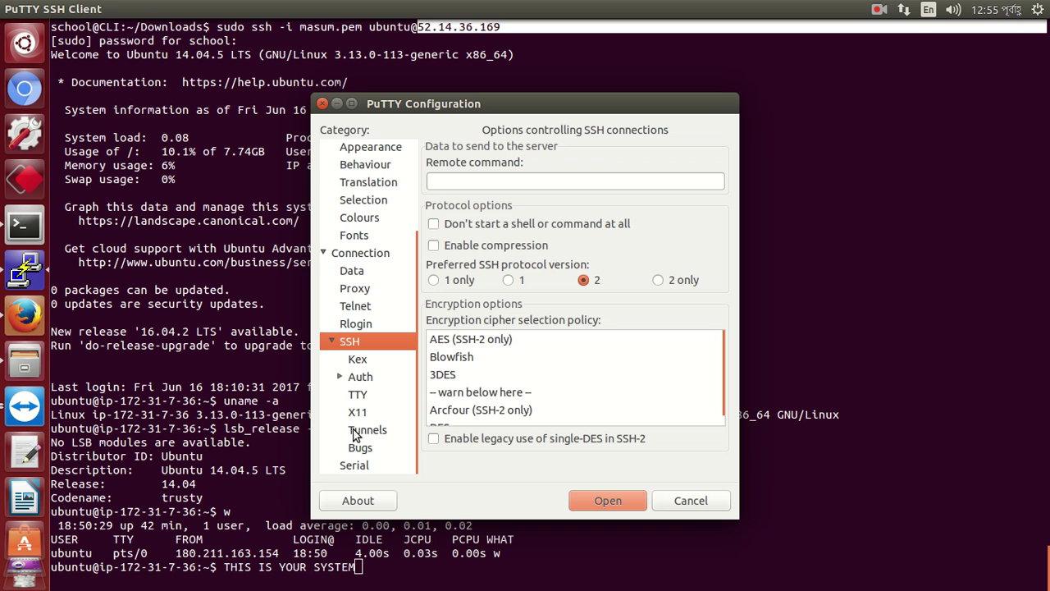
{"action": "left_click", "coordinate": [341, 377]}
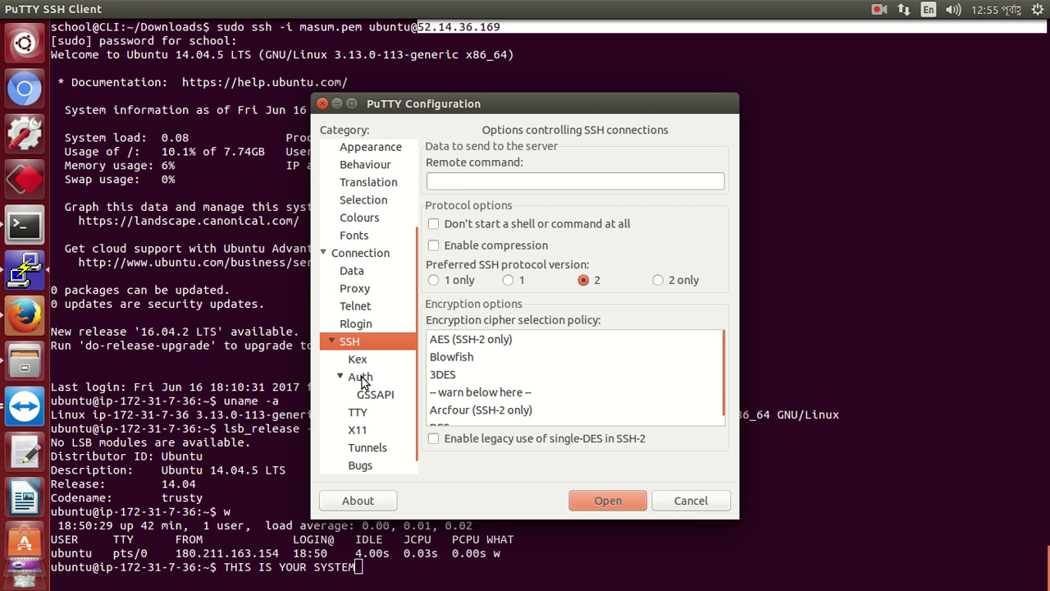
{"action": "left_click", "coordinate": [362, 378]}
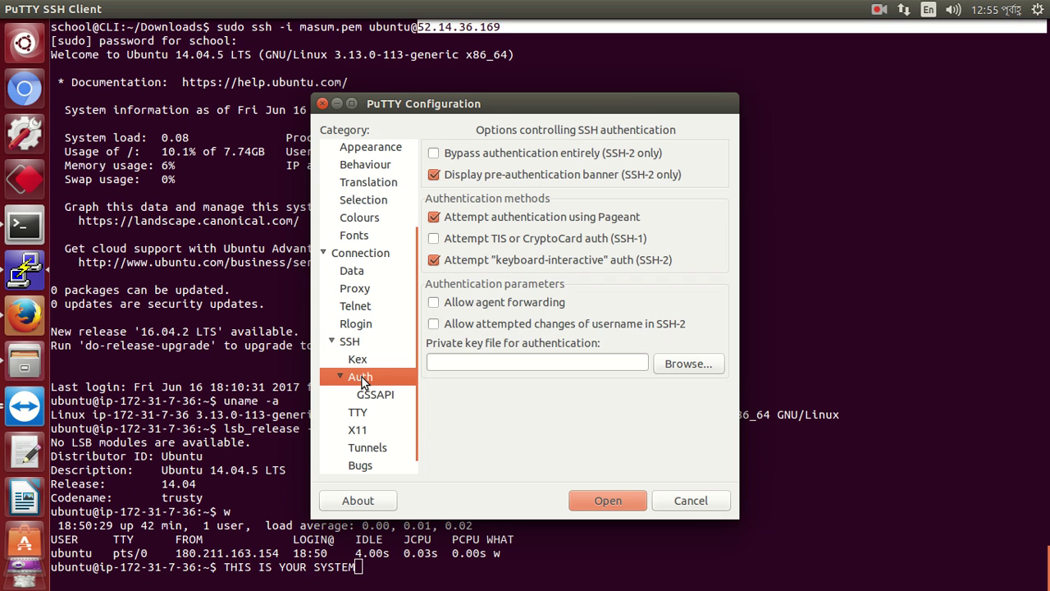
{"action": "left_click", "coordinate": [434, 302]}
{"action": "left_click", "coordinate": [434, 324]}
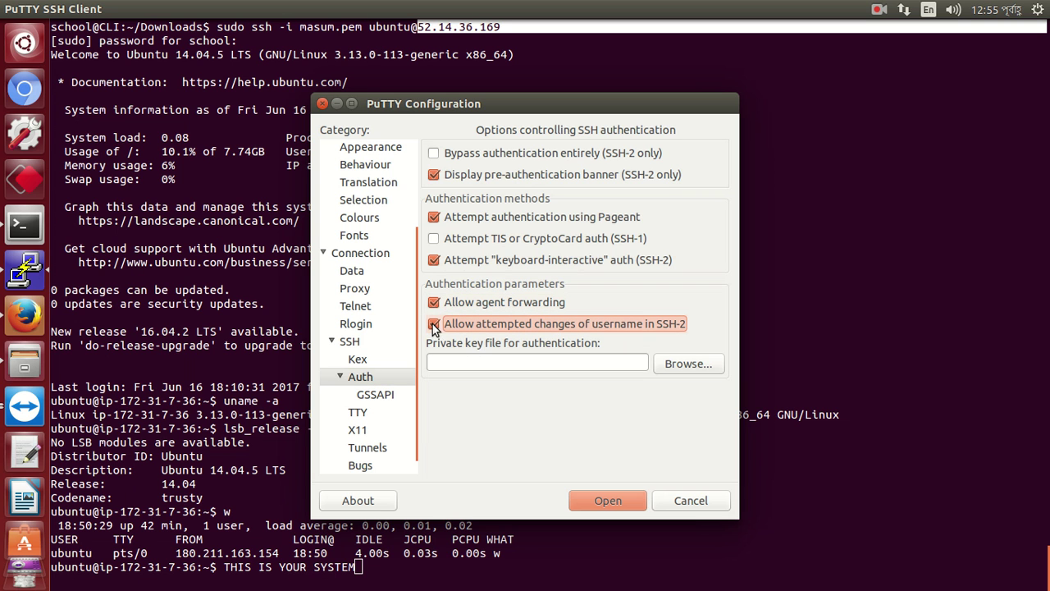
{"action": "left_click", "coordinate": [434, 154]}
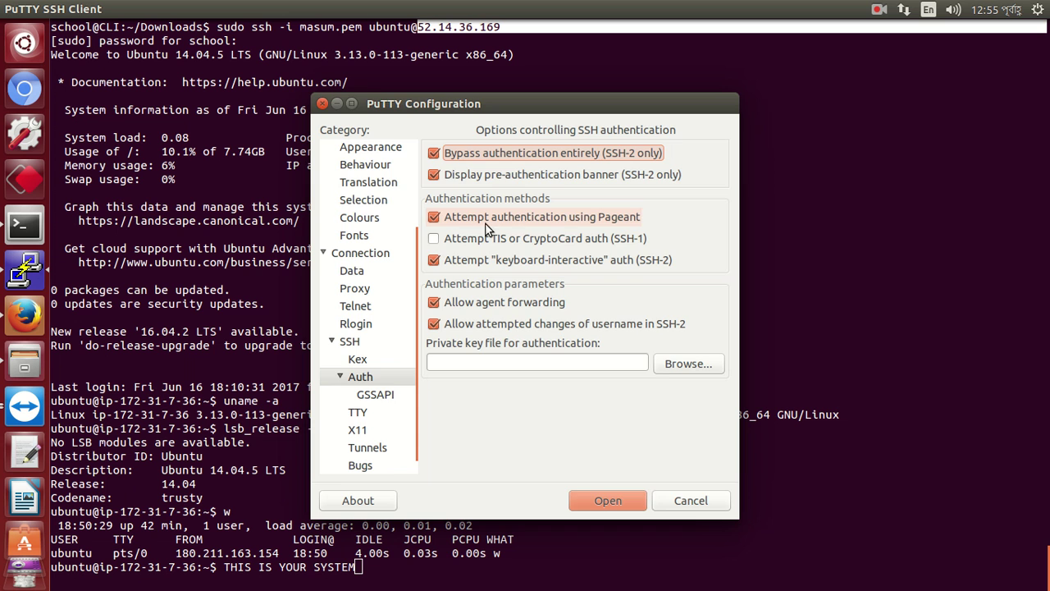
Choose /home/school/masum.pem as the private key, try to connect with these authentication options, and dismiss the error
{"action": "left_click", "coordinate": [659, 364]}
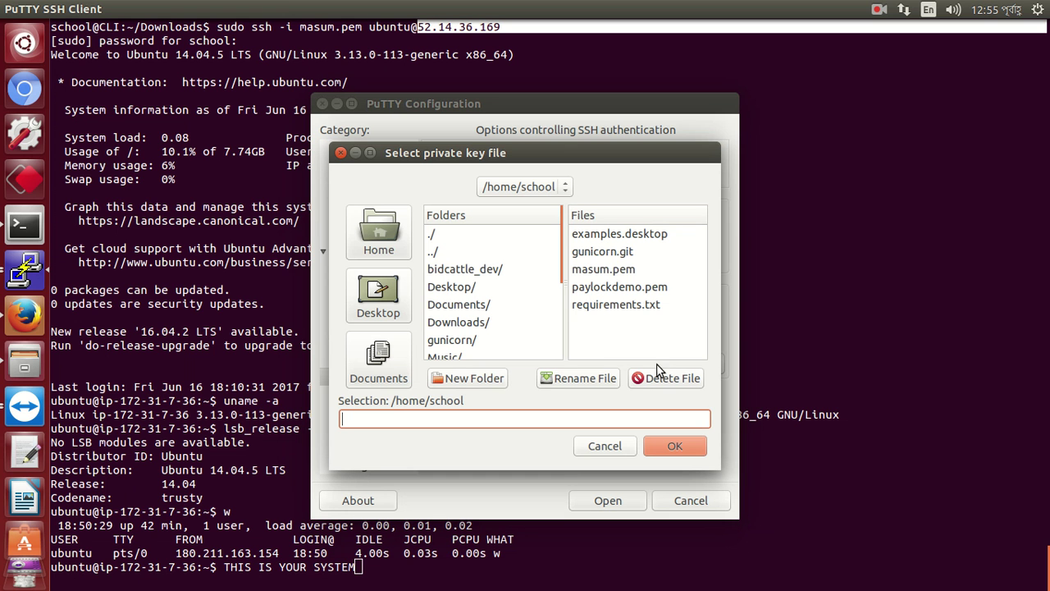
{"action": "left_click", "coordinate": [595, 270]}
{"action": "left_click", "coordinate": [663, 451]}
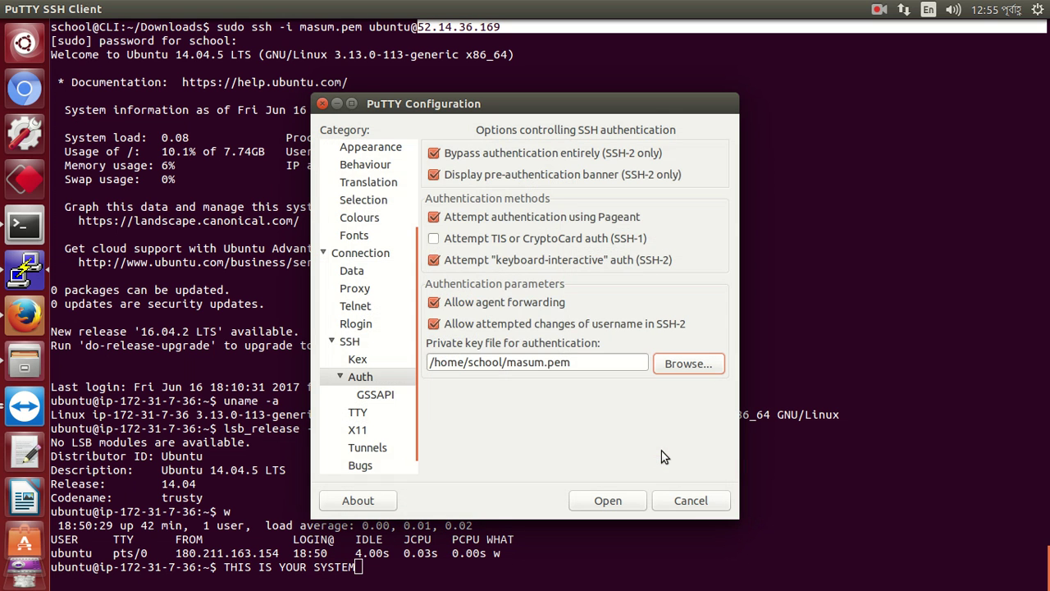
{"action": "left_click", "coordinate": [621, 501]}
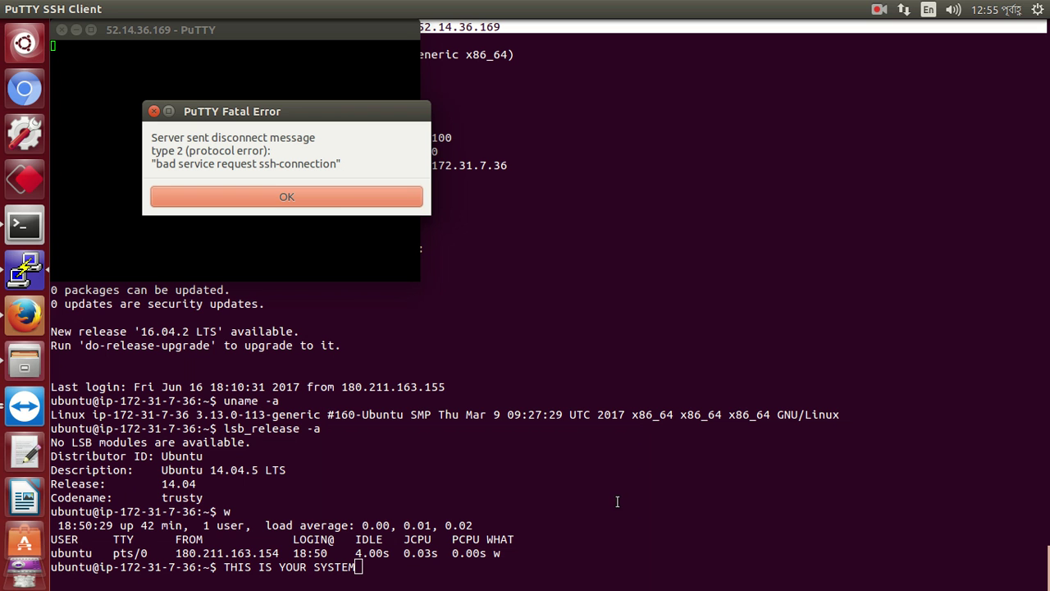
{"action": "left_click", "coordinate": [342, 203]}
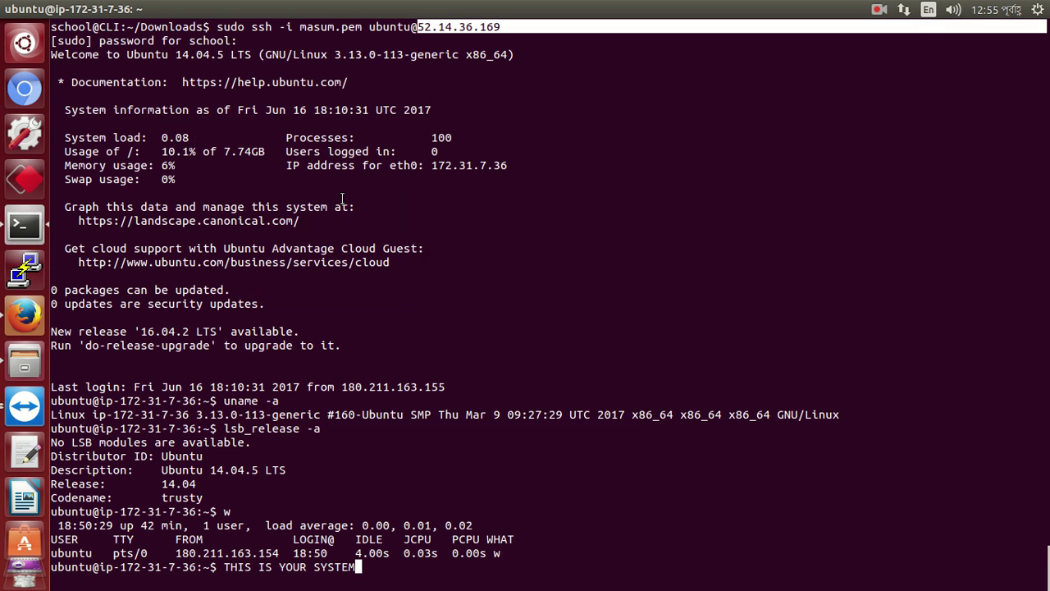
Open another new PuTTY configuration and paste 52.14.36.169 as the host name
{"action": "left_click", "coordinate": [30, 287]}
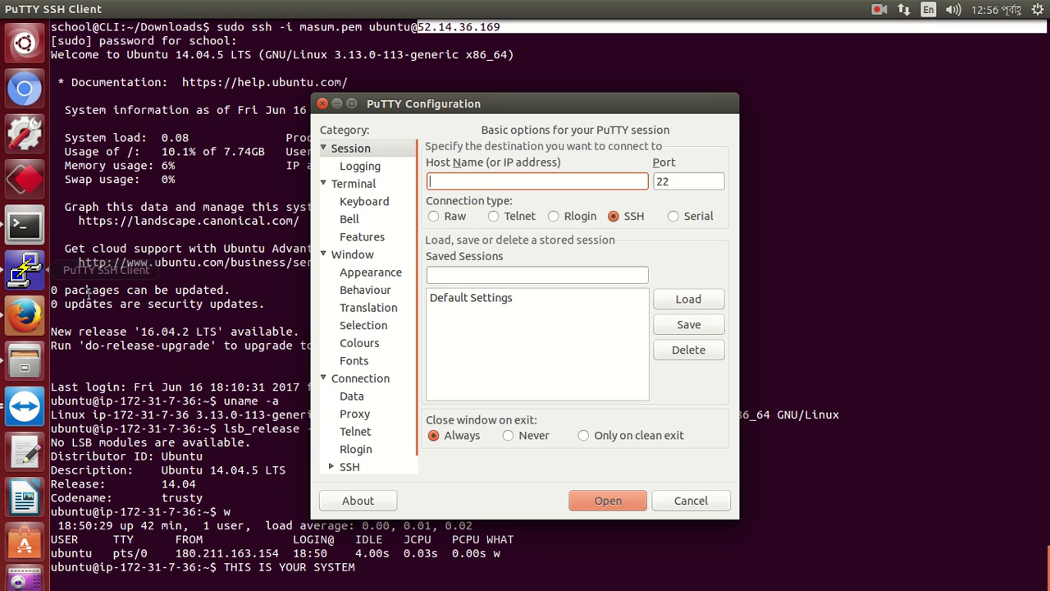
{"action": "right_click", "coordinate": [529, 182]}
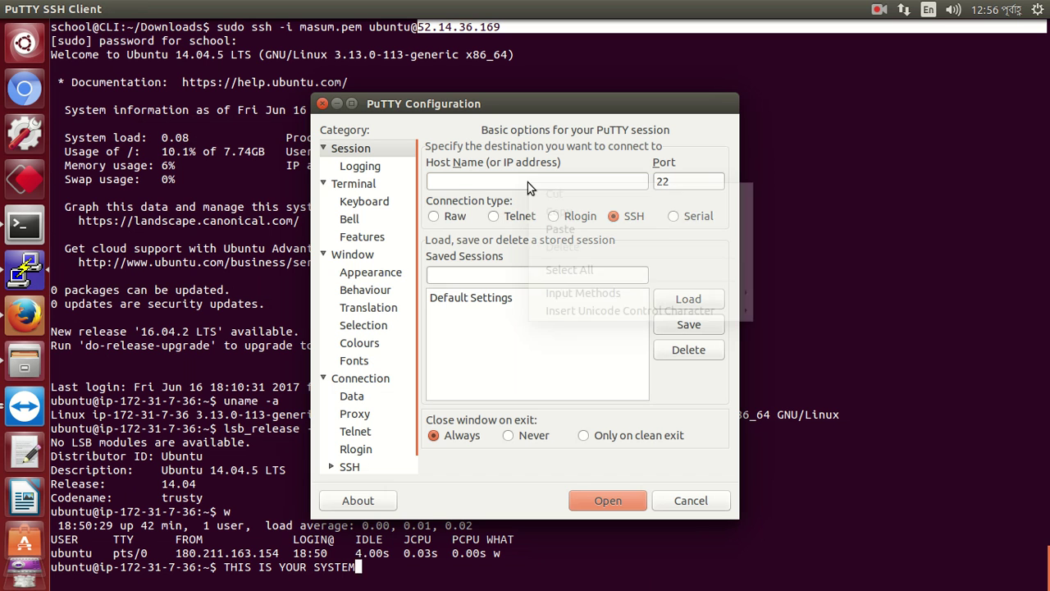
{"action": "left_click", "coordinate": [556, 231]}
{"action": "key", "text": "BackSpace"}
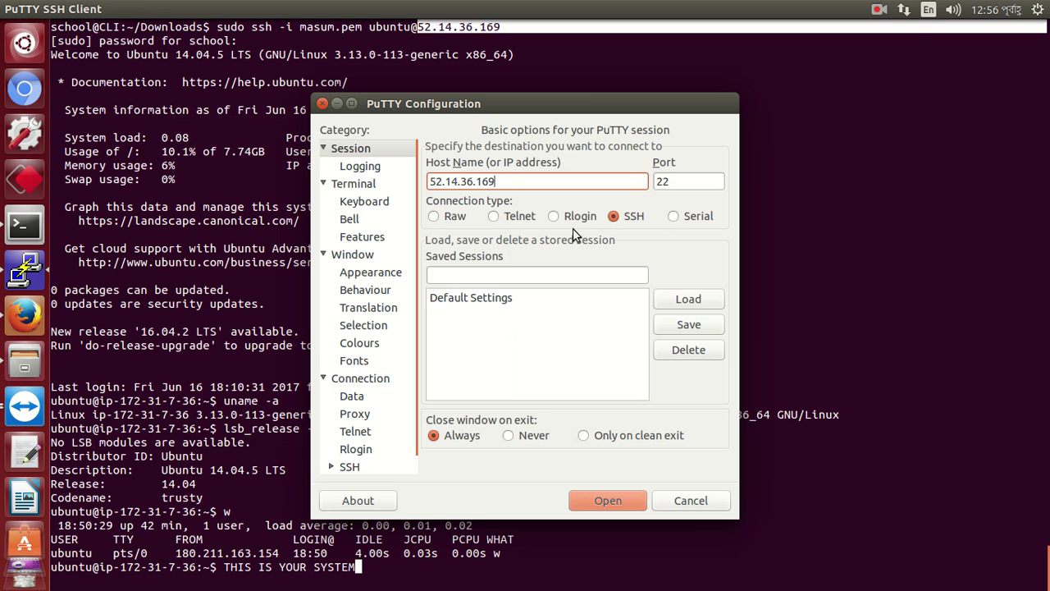
{"action": "key", "text": "ctrl+a"}
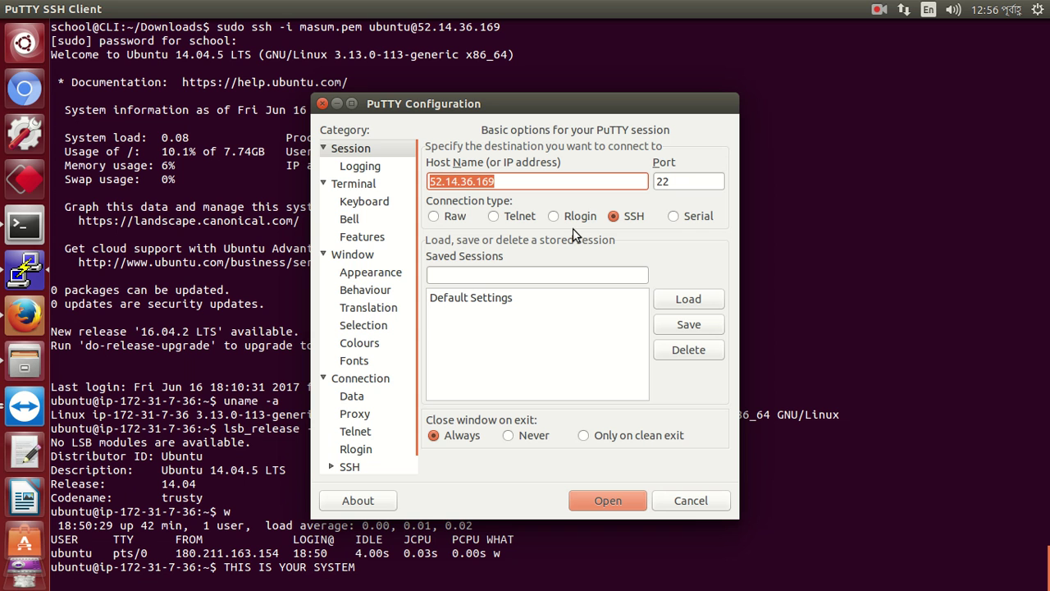
In the SSH authentication settings, choose /home/school/masum.pem as the private key file, leaving the other options at their defaults, and open the connection
{"action": "scroll", "coordinate": [378, 399], "scroll_direction": "down", "scroll_amount": 1}
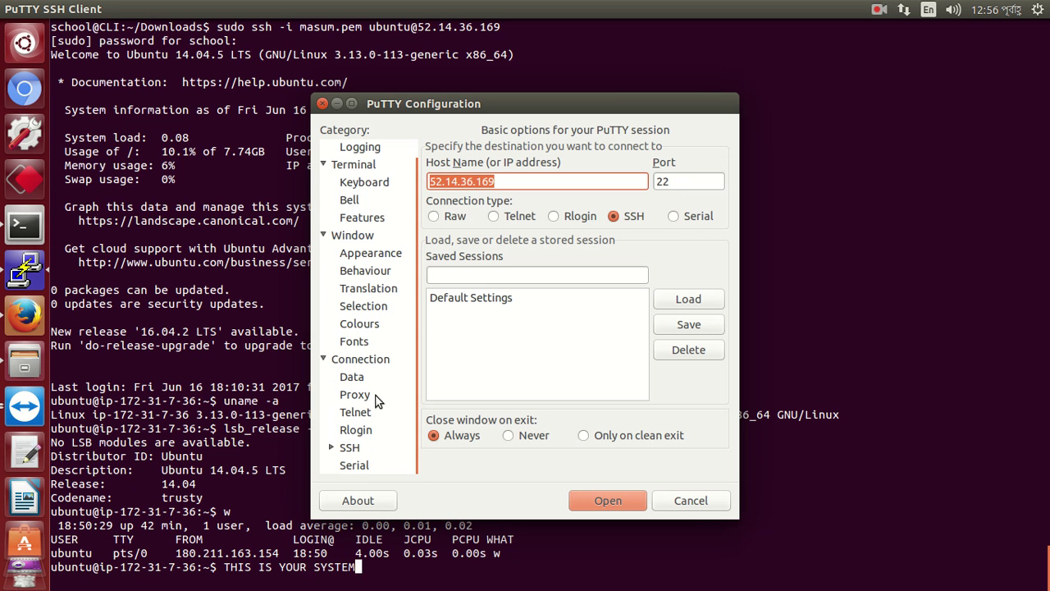
{"action": "left_click", "coordinate": [331, 448]}
{"action": "scroll", "coordinate": [337, 445], "scroll_direction": "down", "scroll_amount": 2}
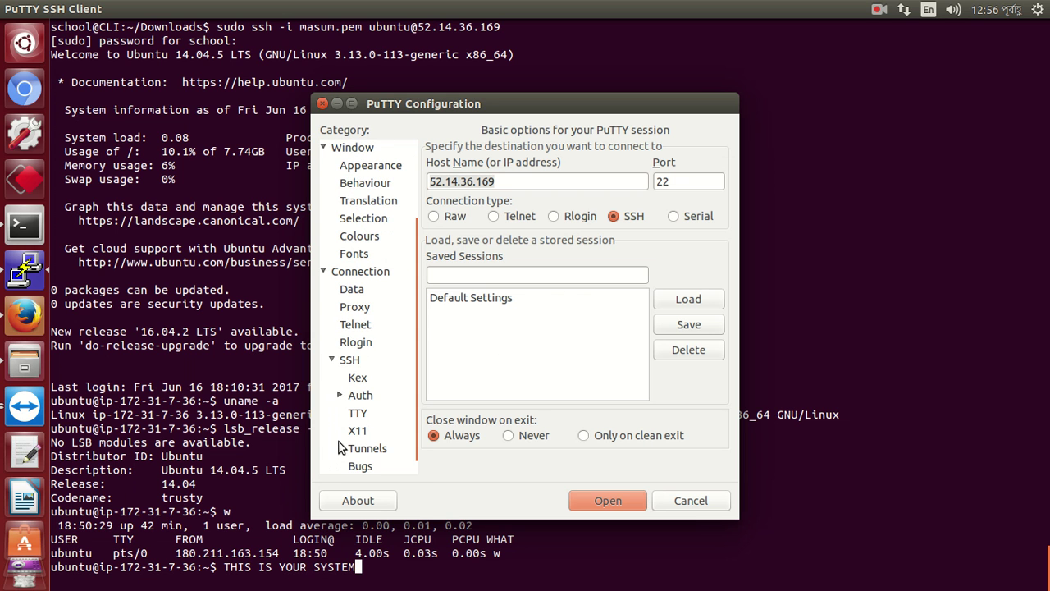
{"action": "left_click", "coordinate": [340, 395]}
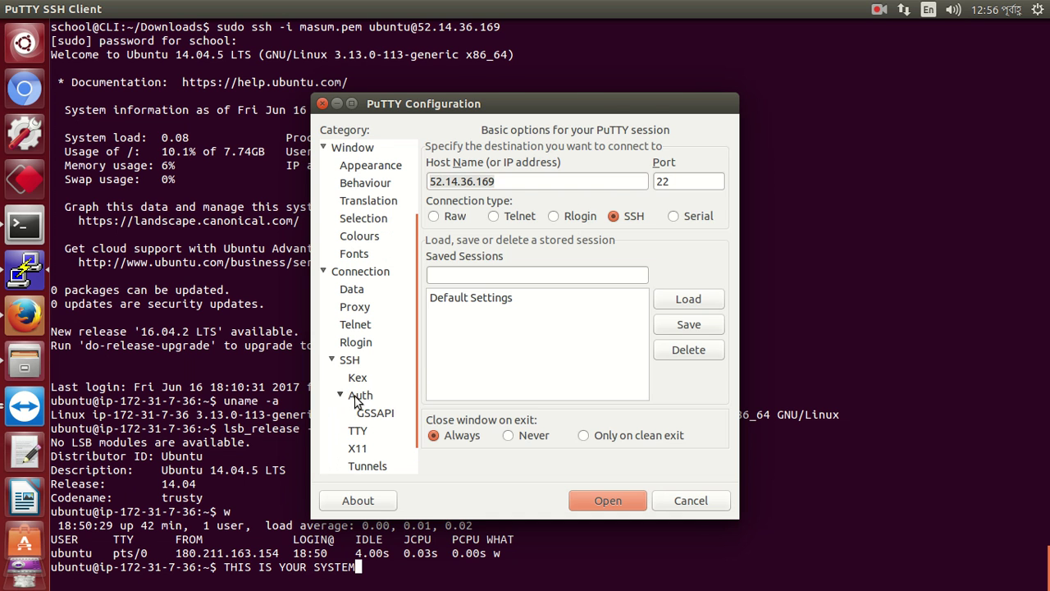
{"action": "left_click", "coordinate": [359, 397]}
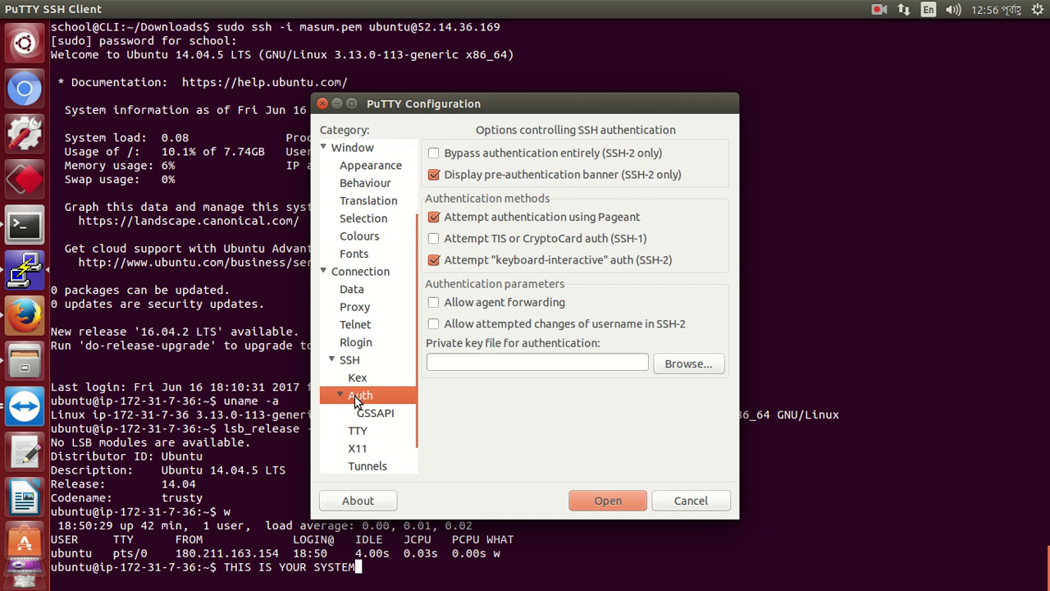
{"action": "left_click", "coordinate": [704, 365]}
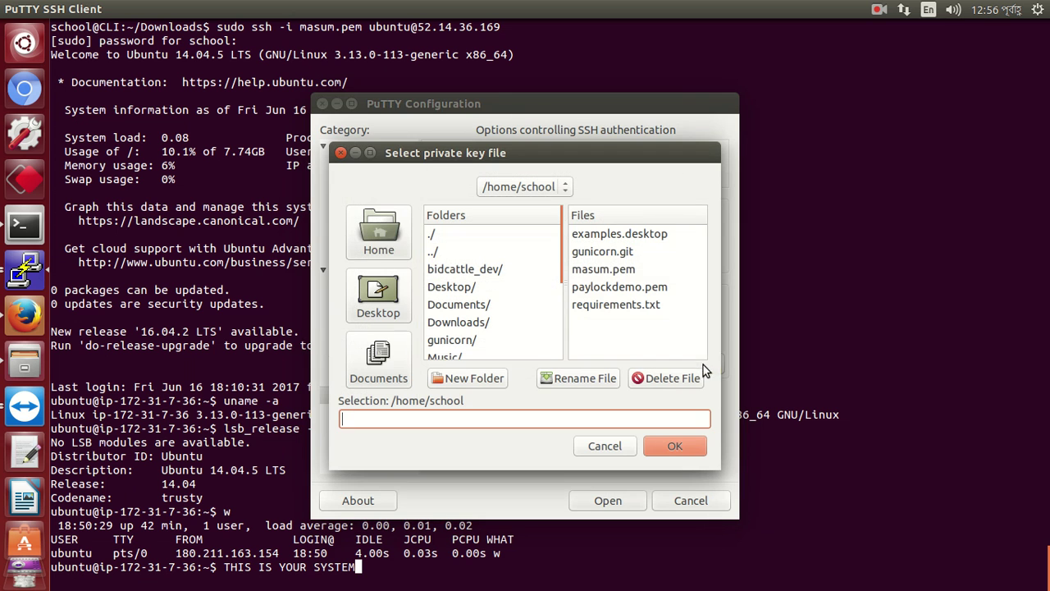
{"action": "left_click", "coordinate": [595, 271]}
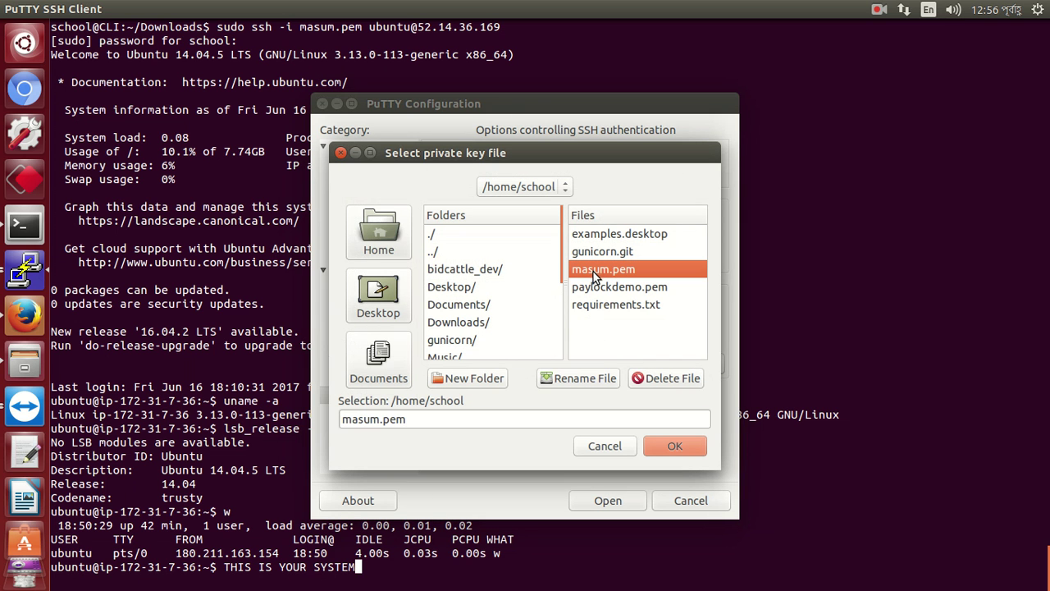
{"action": "left_click", "coordinate": [661, 443]}
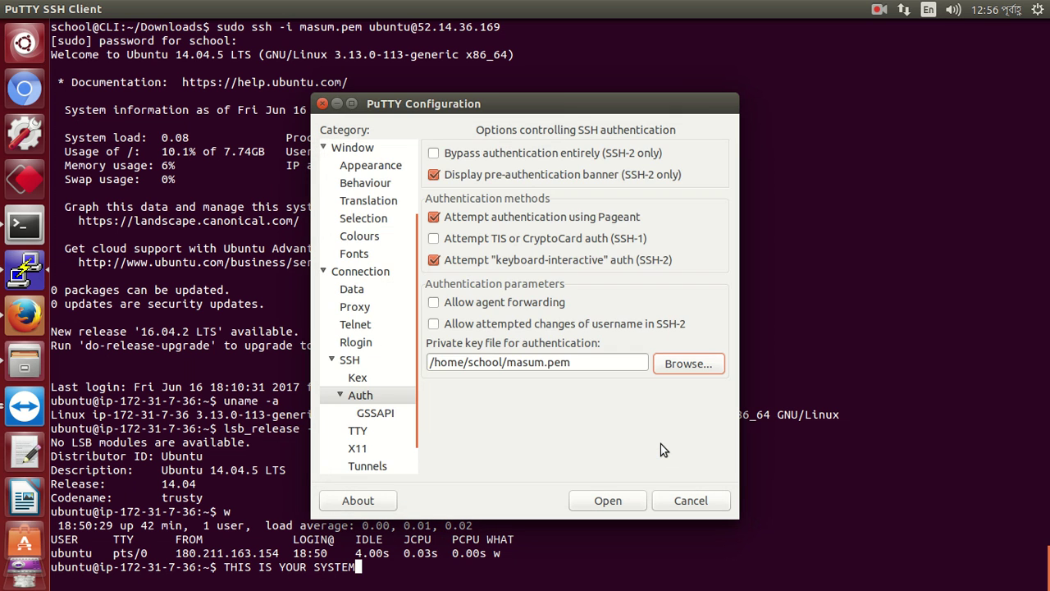
{"action": "left_click", "coordinate": [614, 499]}
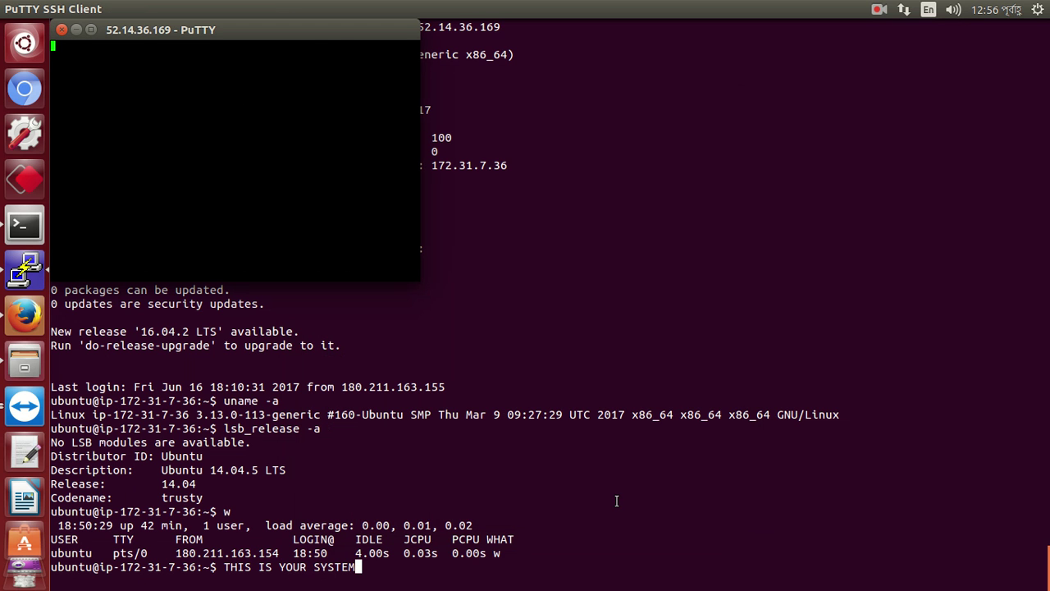